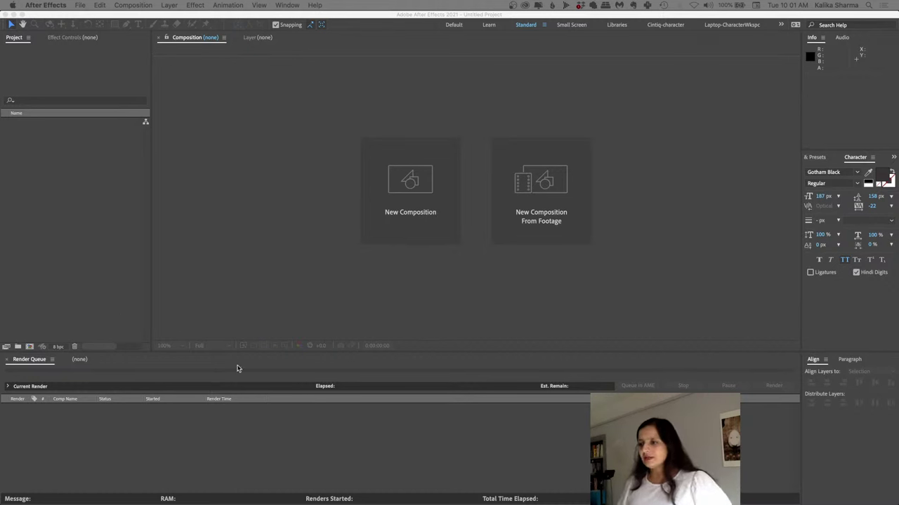
Switch from After Effects to Photoshop, where collage_anim.psd is already open
mouse_move(220, 492)
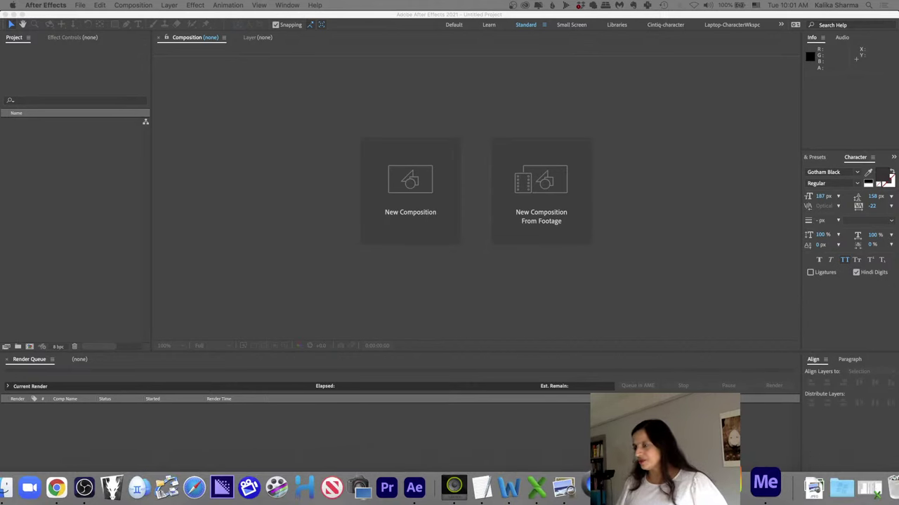
click(738, 485)
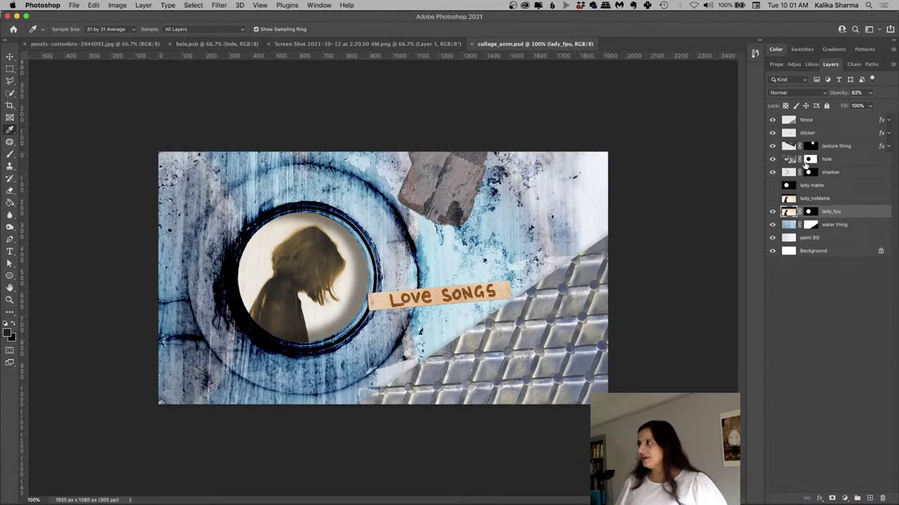
Check the fence layer's drop shadow effect, then raise a new Chrome window over the collage
click(888, 121)
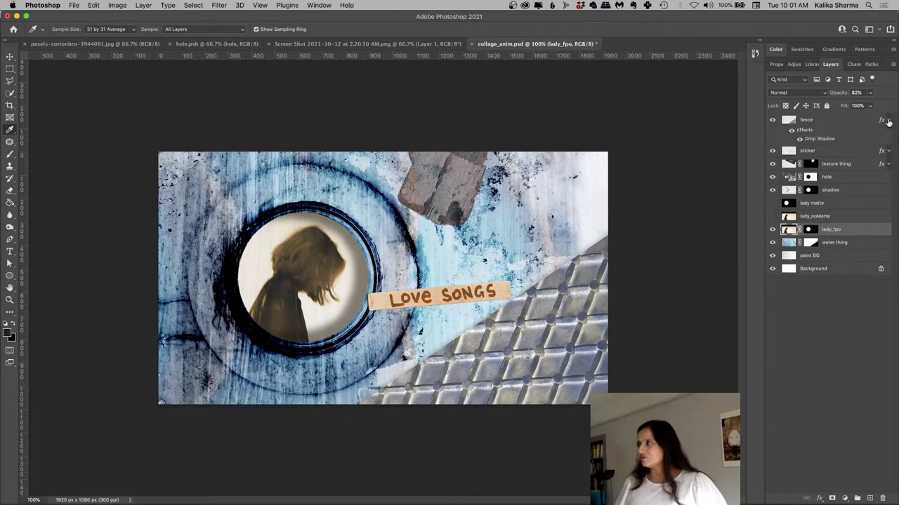
click(888, 121)
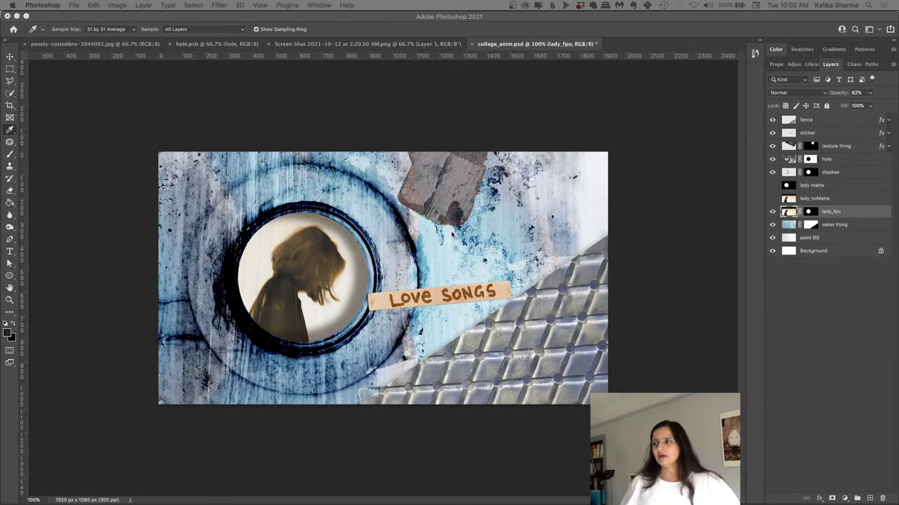
key(super+Tab)
drag(311, 222, 263, 57)
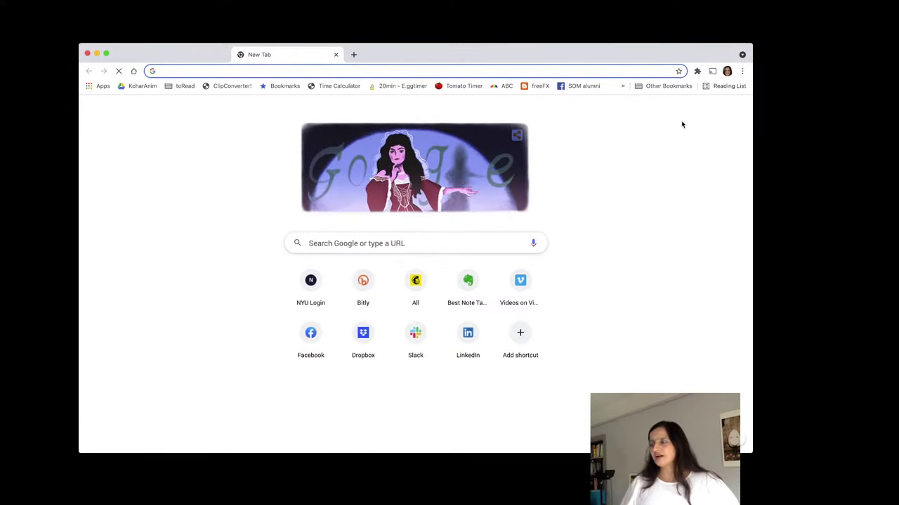
Make Chrome full screen, switch to the second Google account, and open Drive from the apps grid
key(ctrl+super+f)
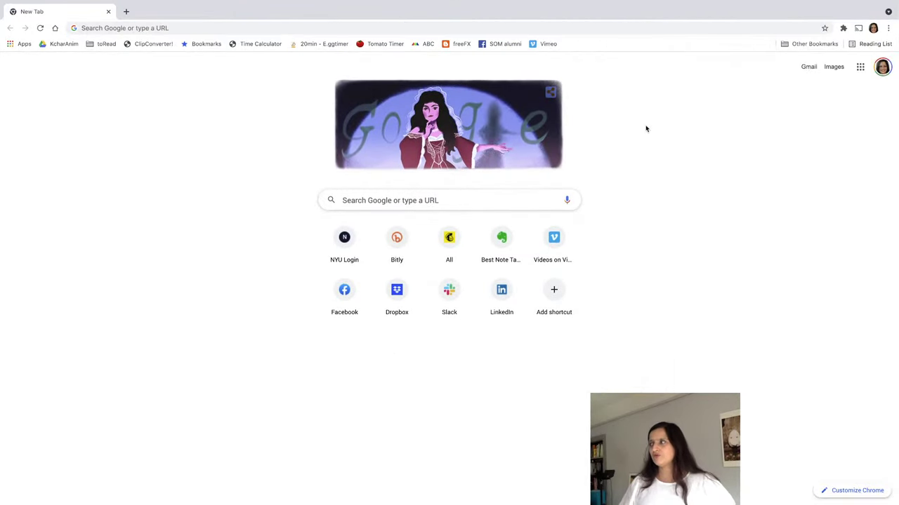
click(882, 68)
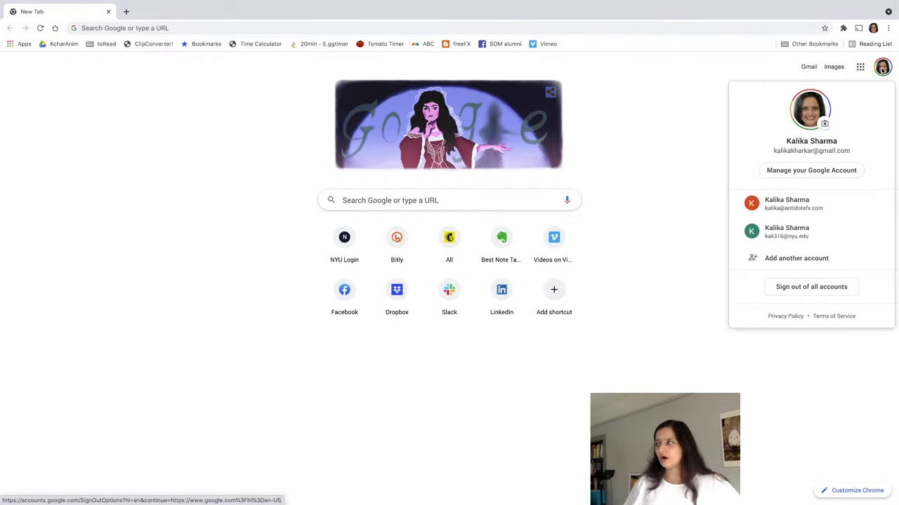
click(783, 208)
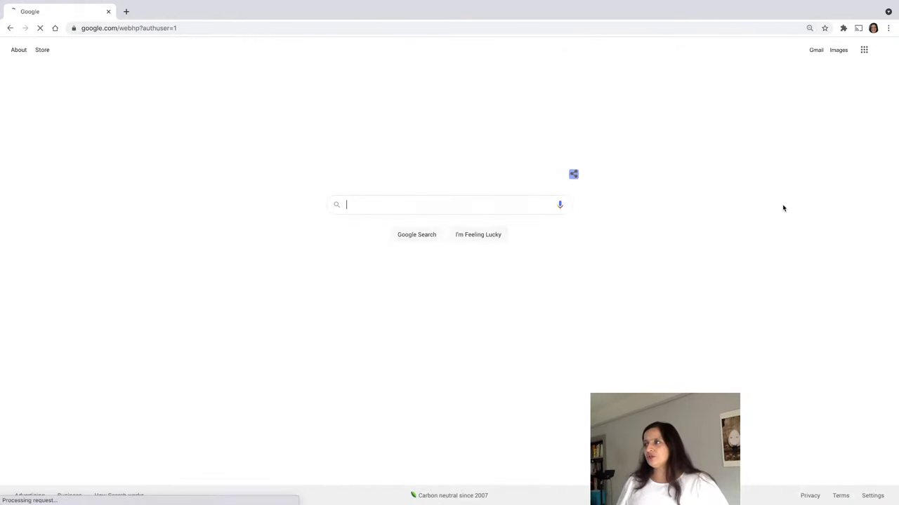
click(864, 51)
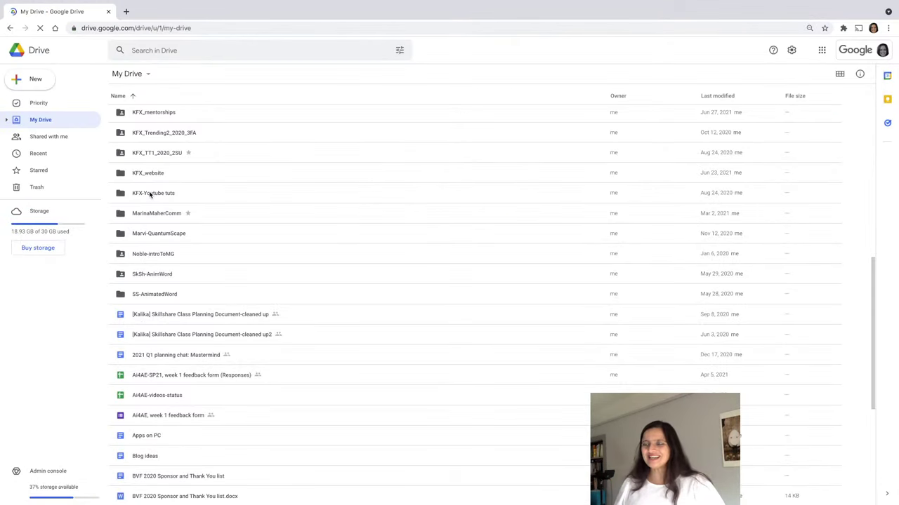
Open KFX-Youtube tuts > AE-animatePScollage and inspect the actions for KalikaFX_AEcollage.zip
double_click(164, 194)
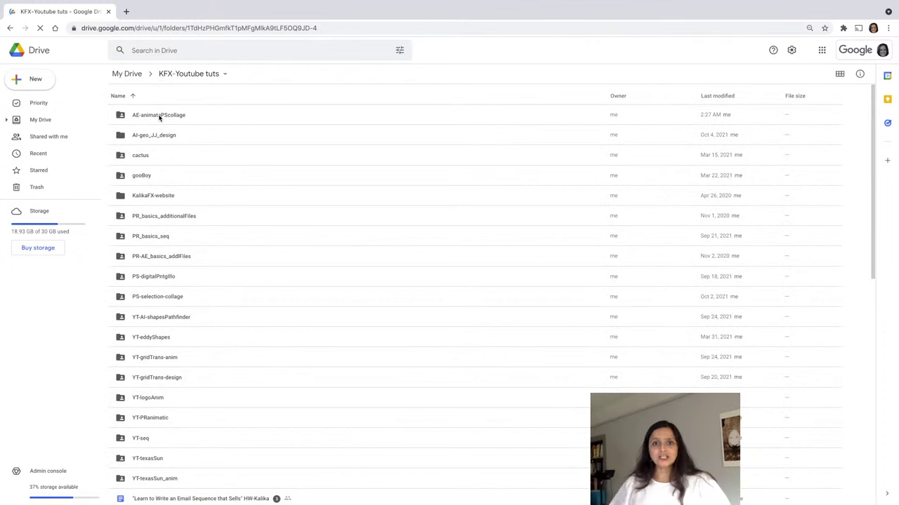
double_click(159, 118)
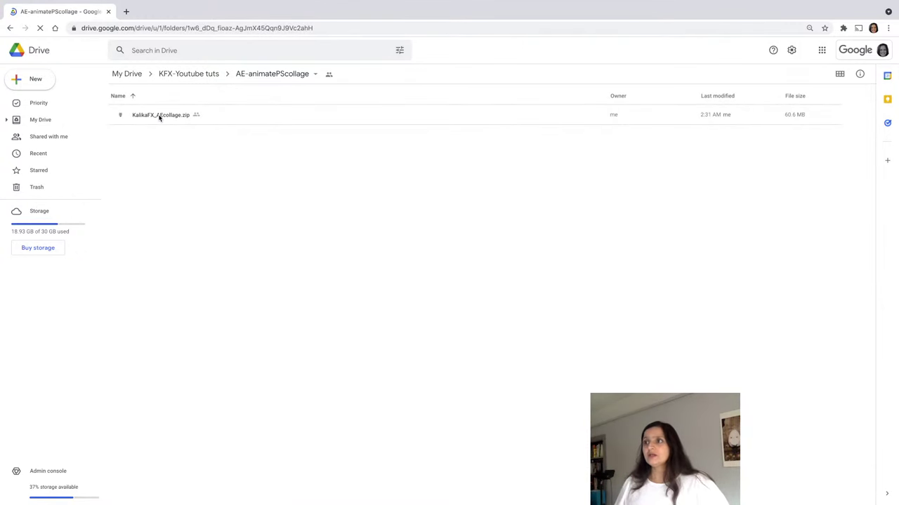
click(153, 118)
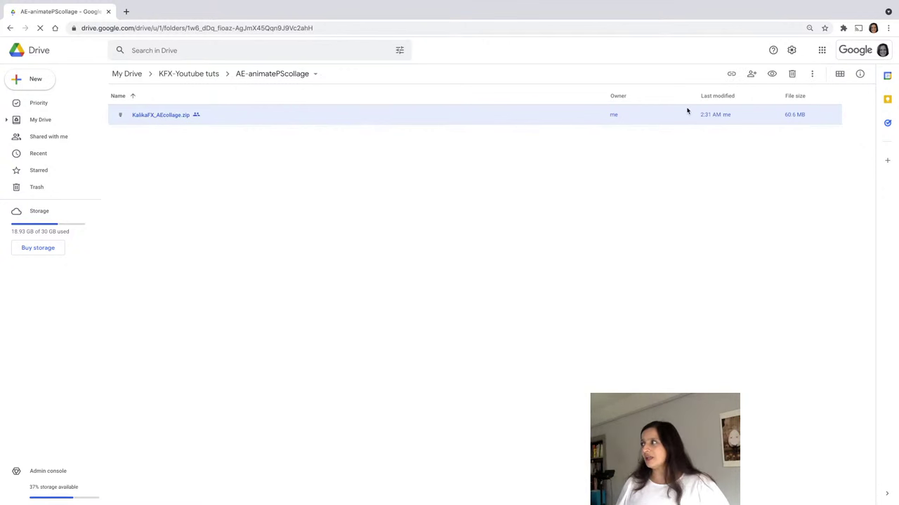
right_click(165, 121)
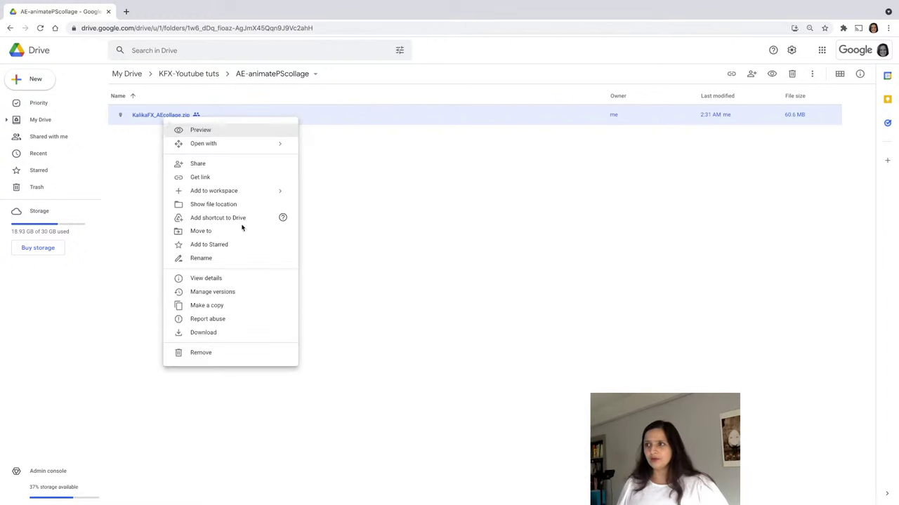
click(363, 334)
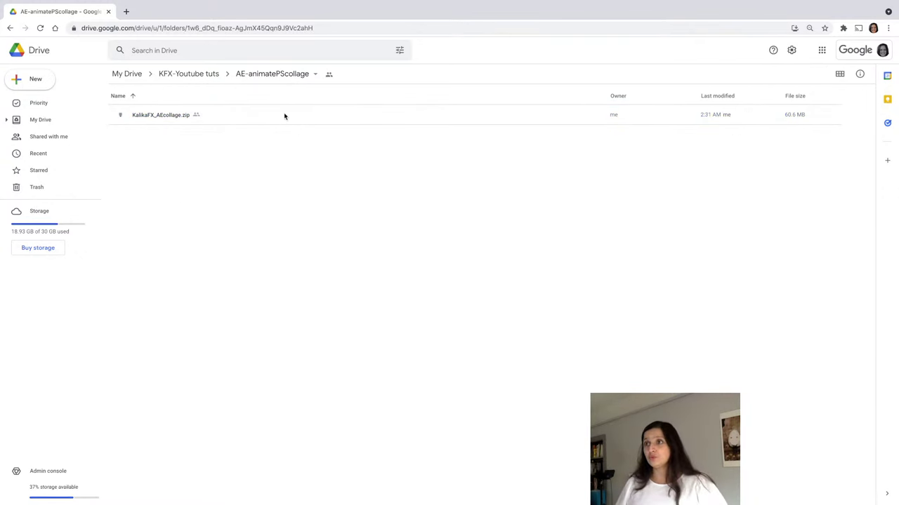
Close the full-screen Chrome window and bring the PS-collage Finder window forward
mouse_move(64, 3)
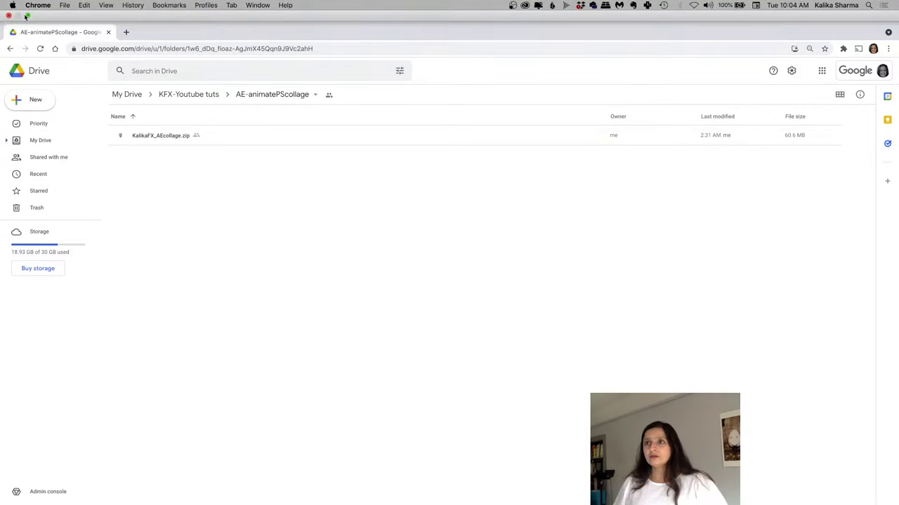
click(8, 16)
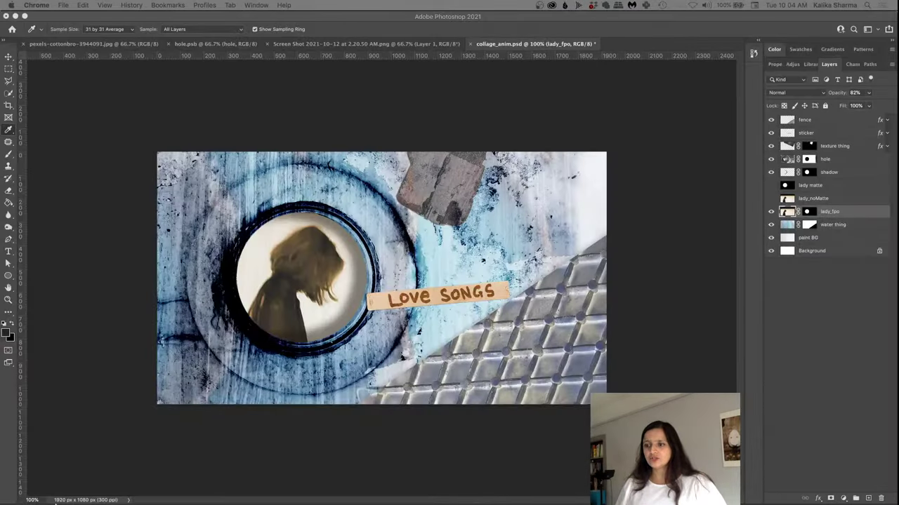
click(38, 497)
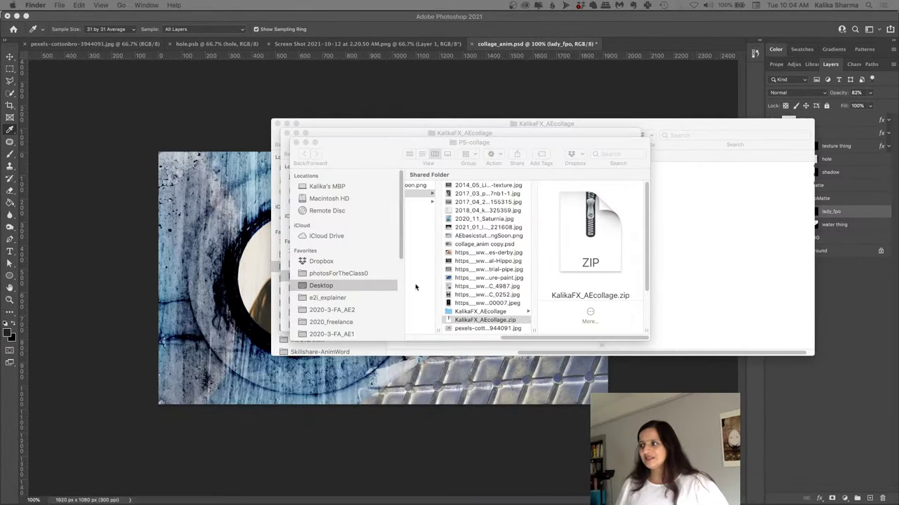
click(469, 316)
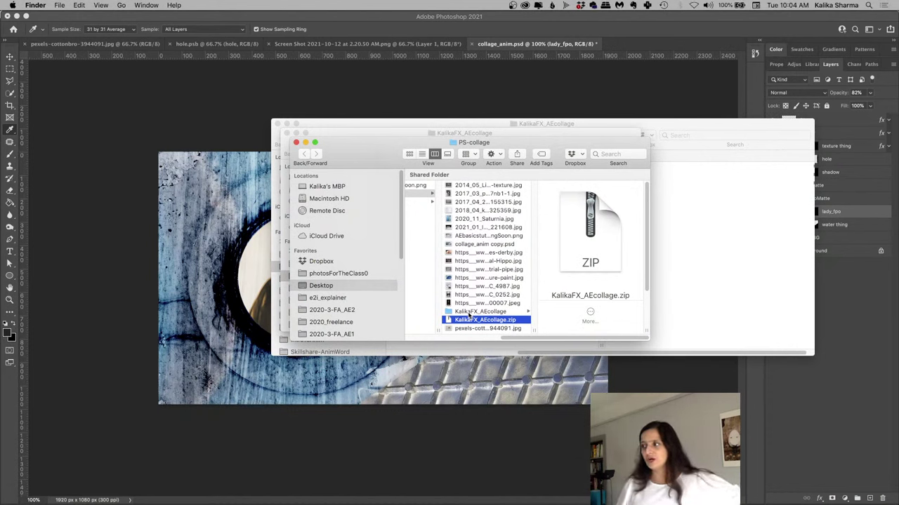
Browse the unzipped collage's AE projects, assets (collage_anim.psd) and empty exports subfolders
click(468, 313)
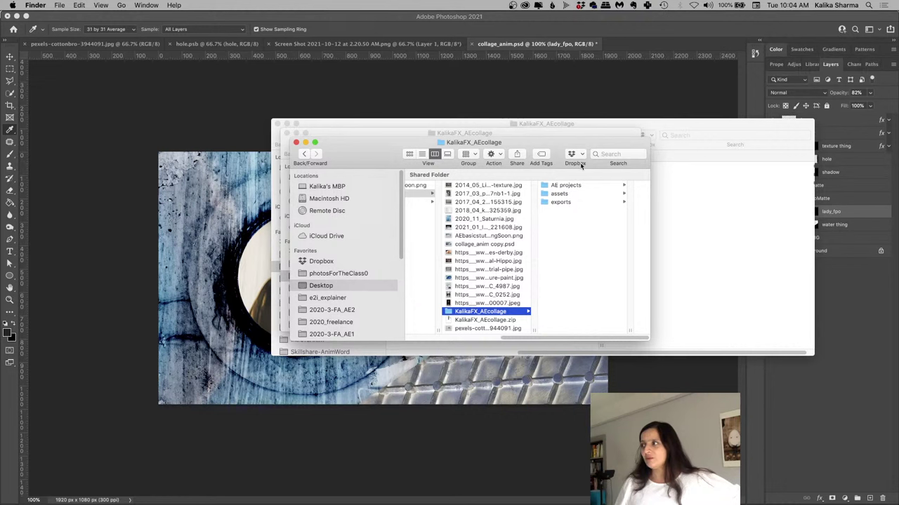
click(573, 185)
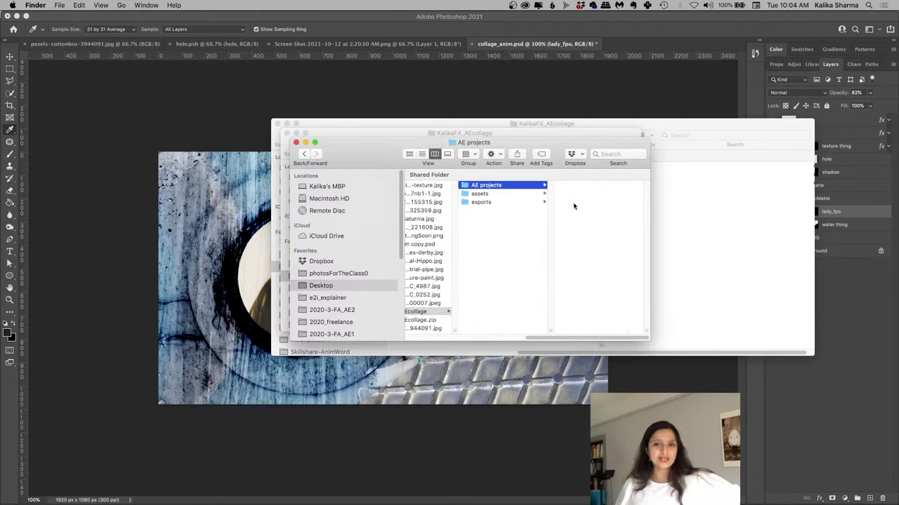
click(498, 195)
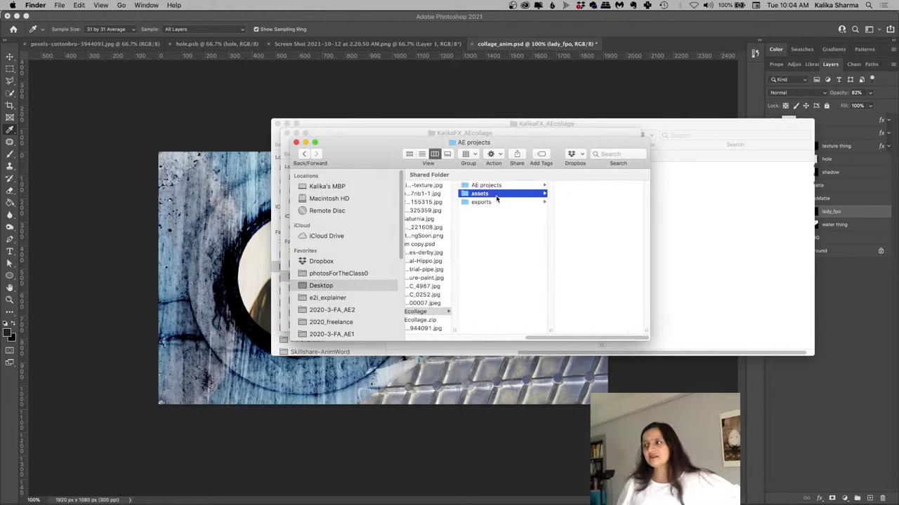
click(602, 187)
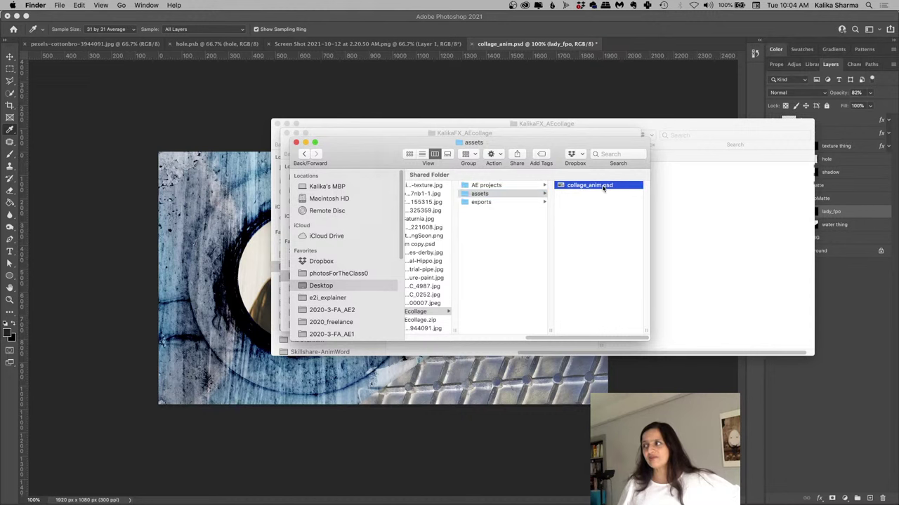
scroll(485, 202, left, 5)
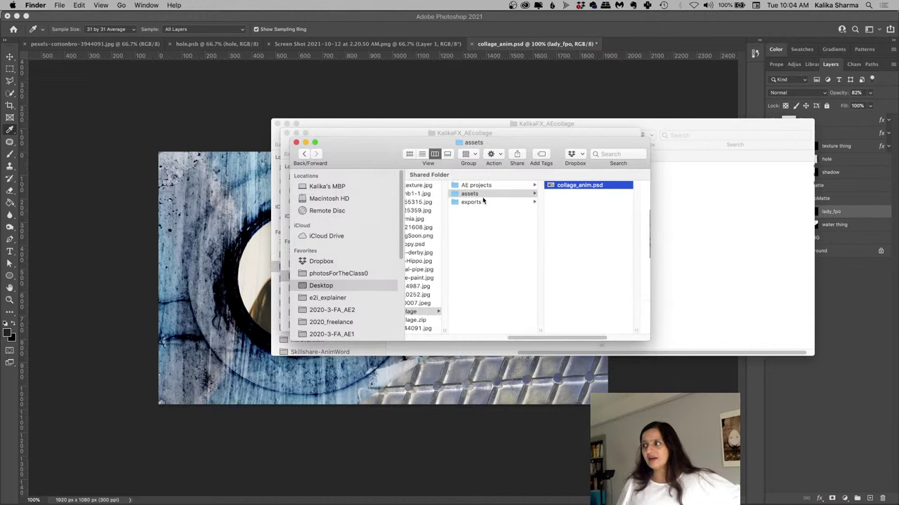
click(489, 204)
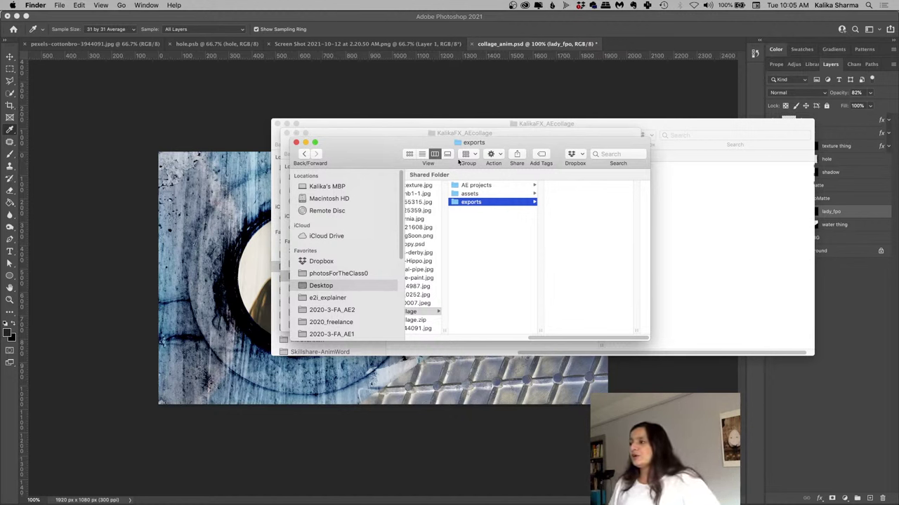
drag(382, 146, 370, 151)
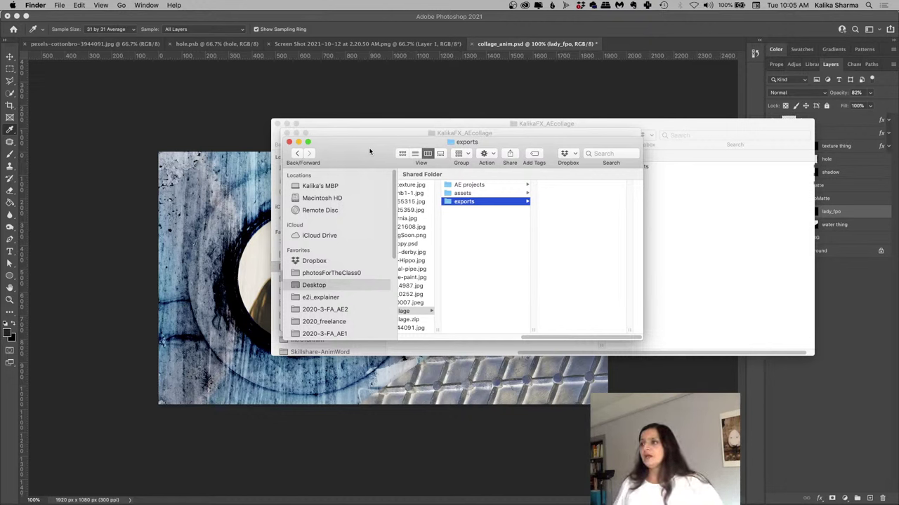
Back in Photoshop, open collage_anim copy.psd from the KFX_live > PS-collage folder
click(225, 76)
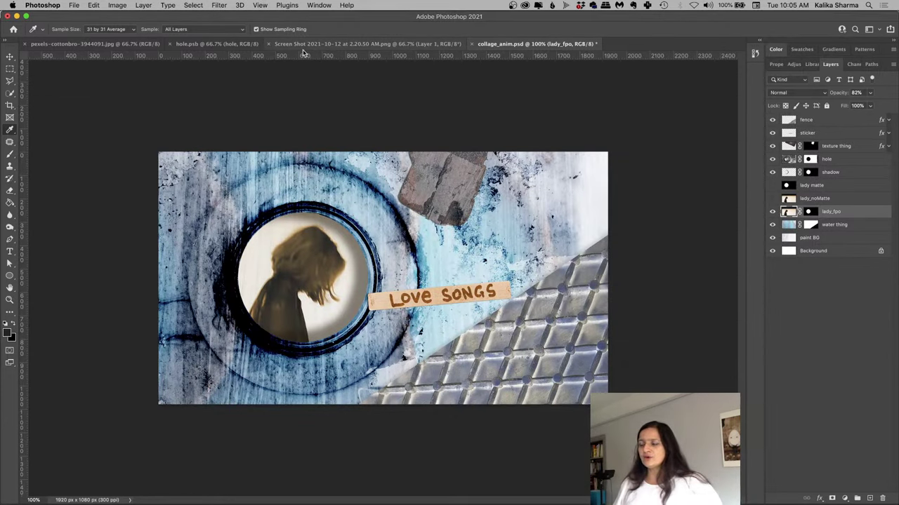
click(74, 5)
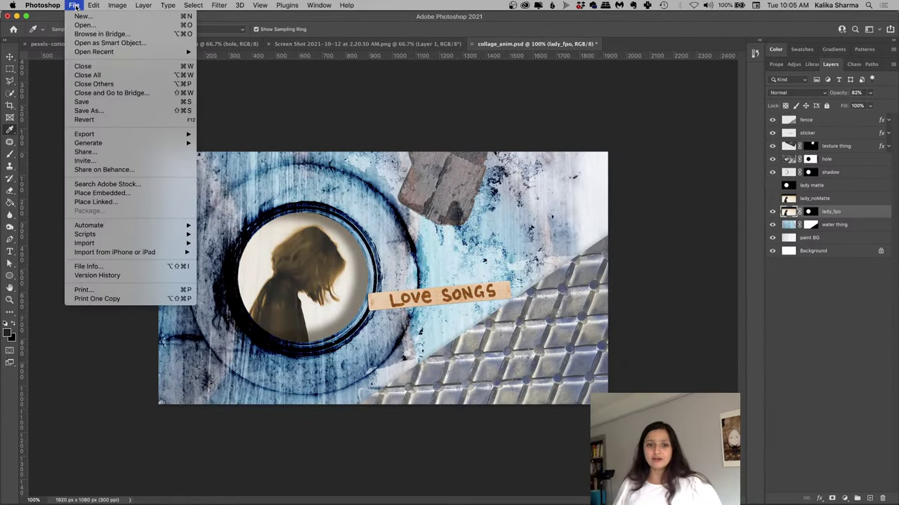
mouse_move(92, 52)
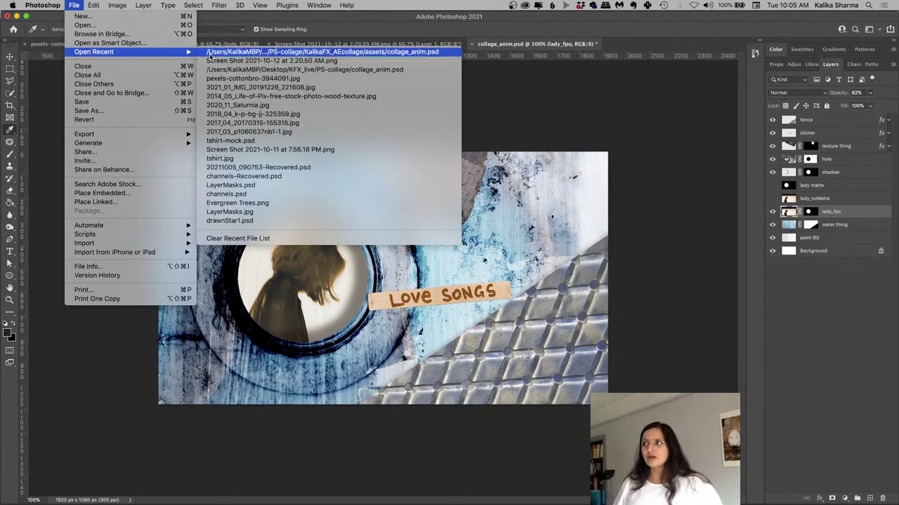
key(Escape)
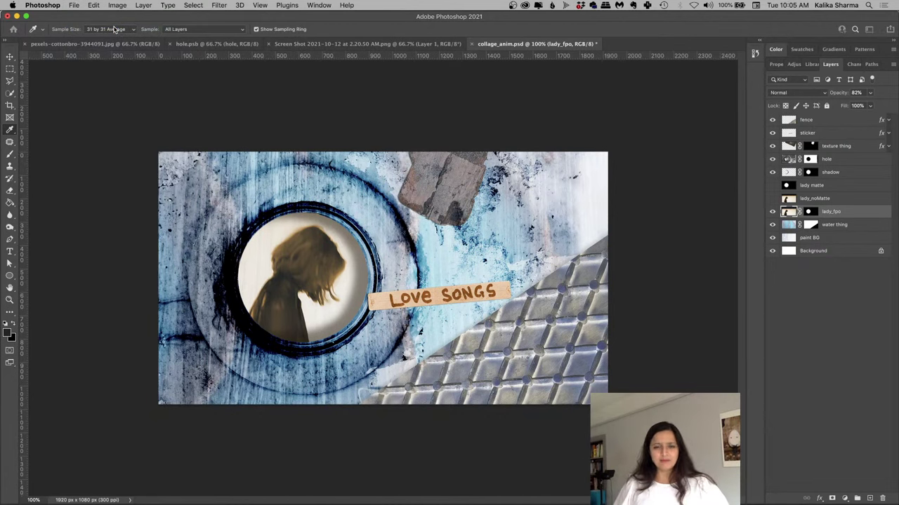
key(super+o)
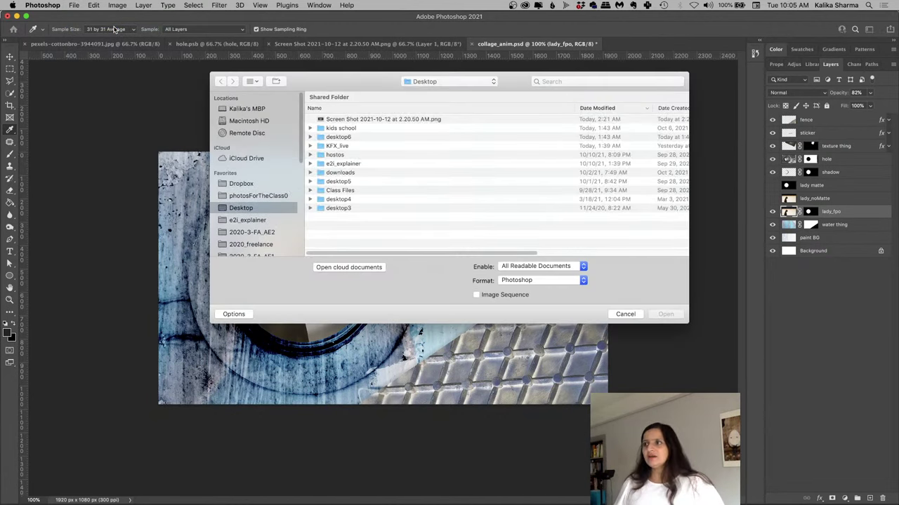
double_click(345, 146)
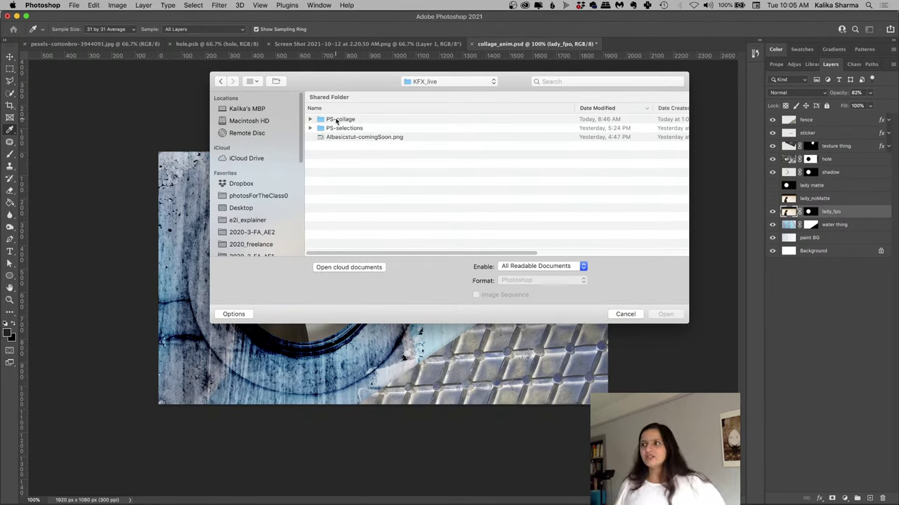
click(336, 120)
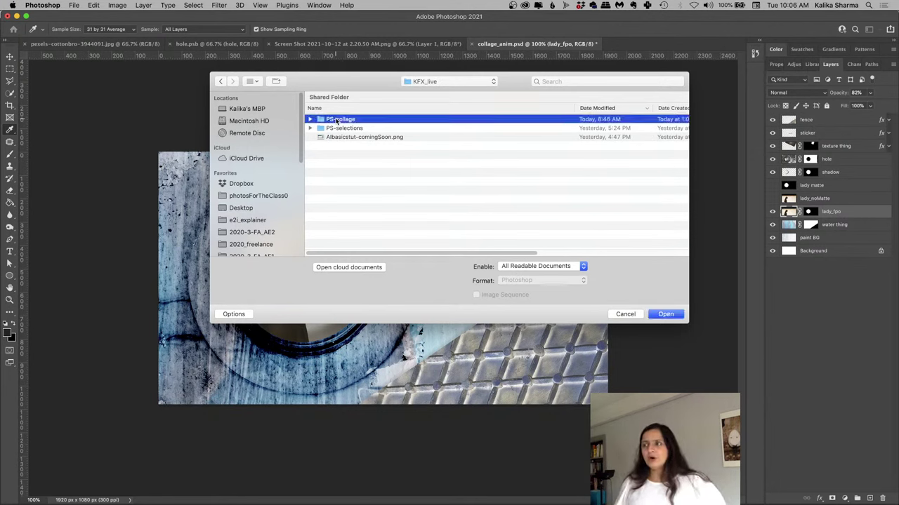
double_click(336, 120)
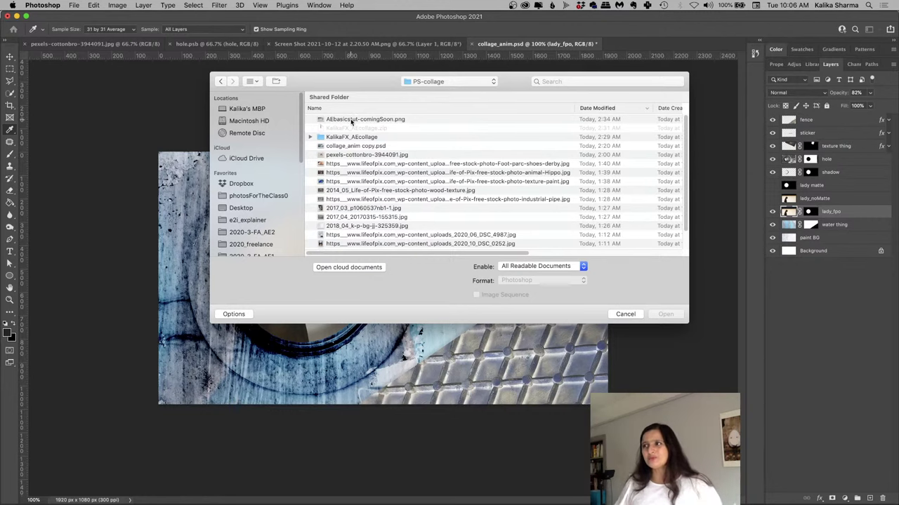
click(360, 146)
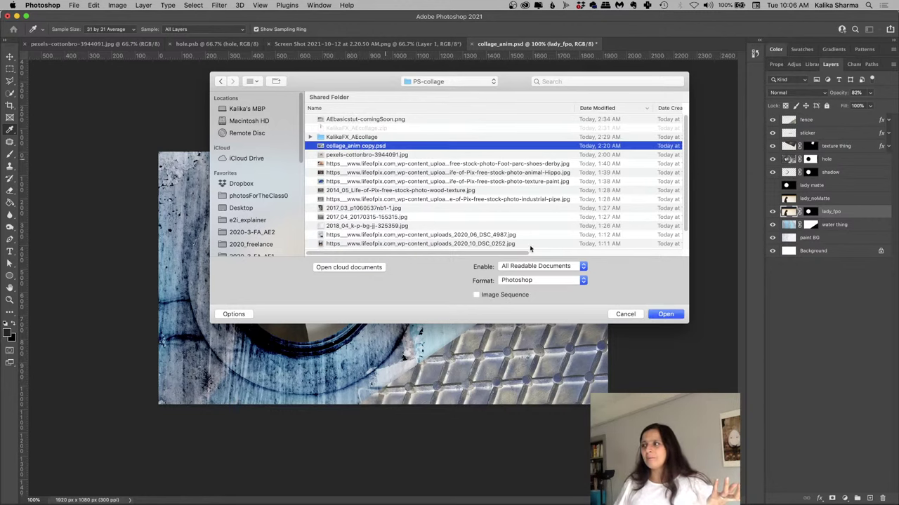
click(665, 314)
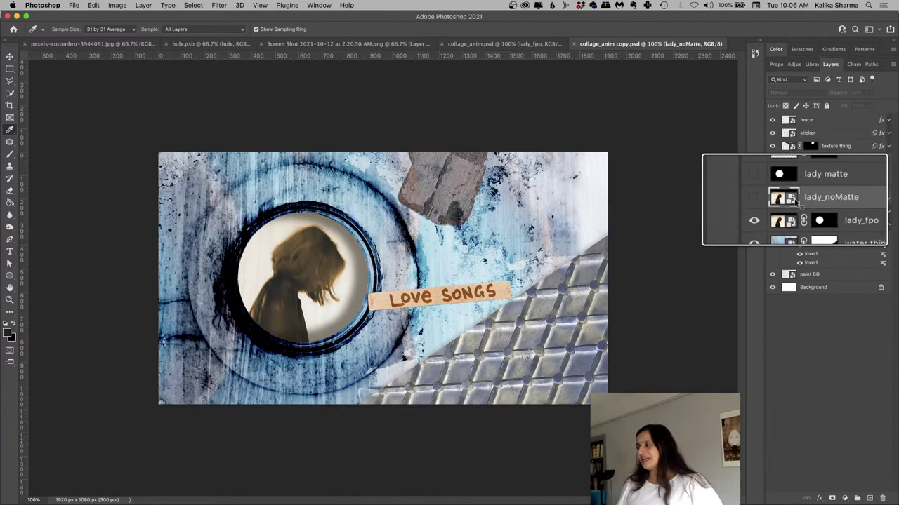
Compare layers in collage_anim.psd and its copy, including the sticker layer menu, then switch to After Effects
click(506, 43)
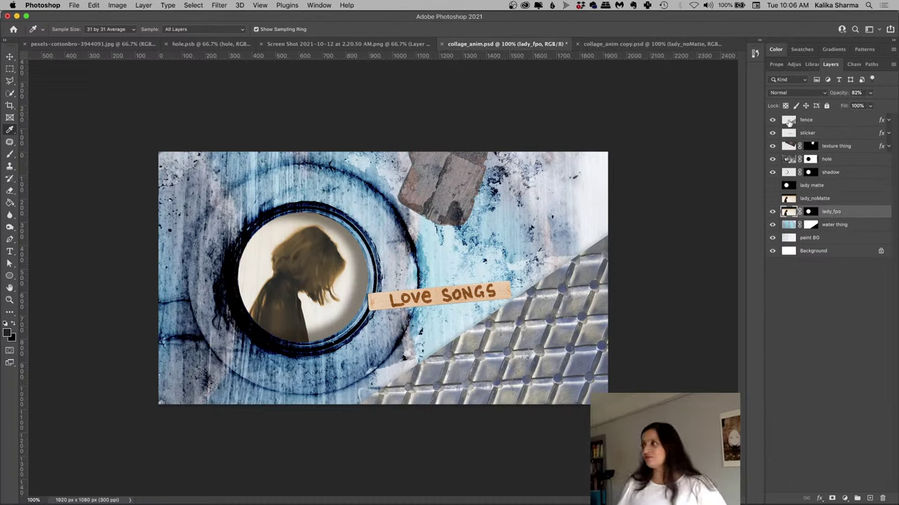
click(647, 47)
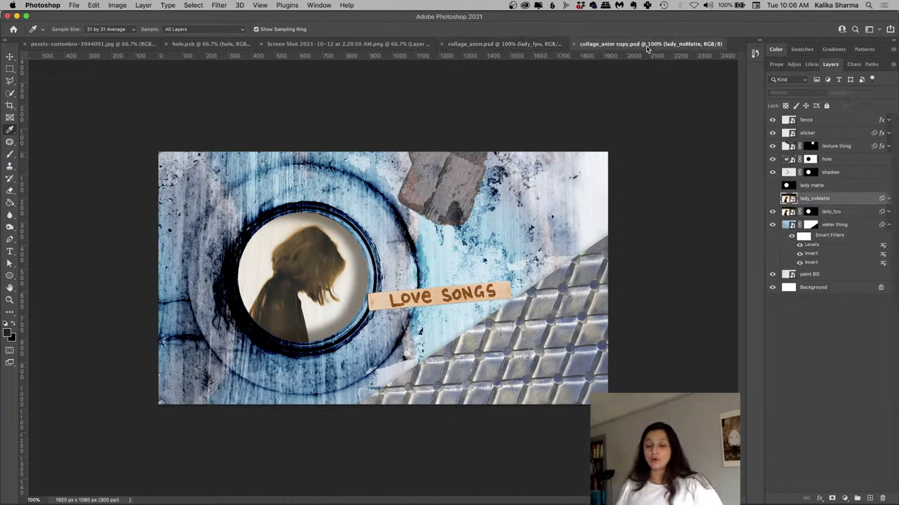
right_click(810, 134)
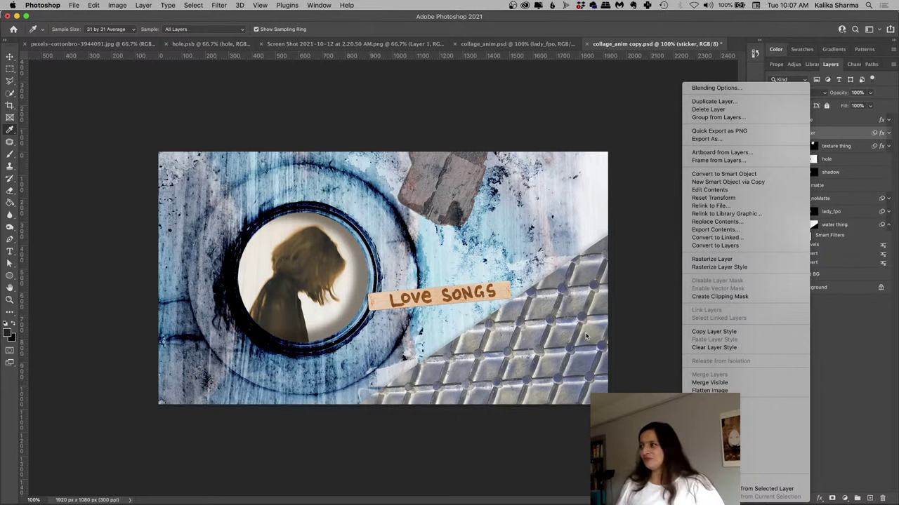
click(660, 299)
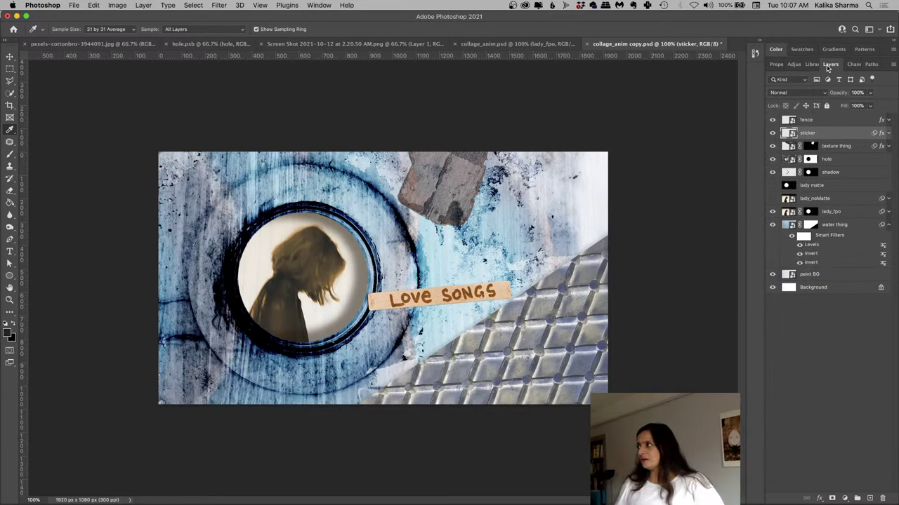
click(483, 45)
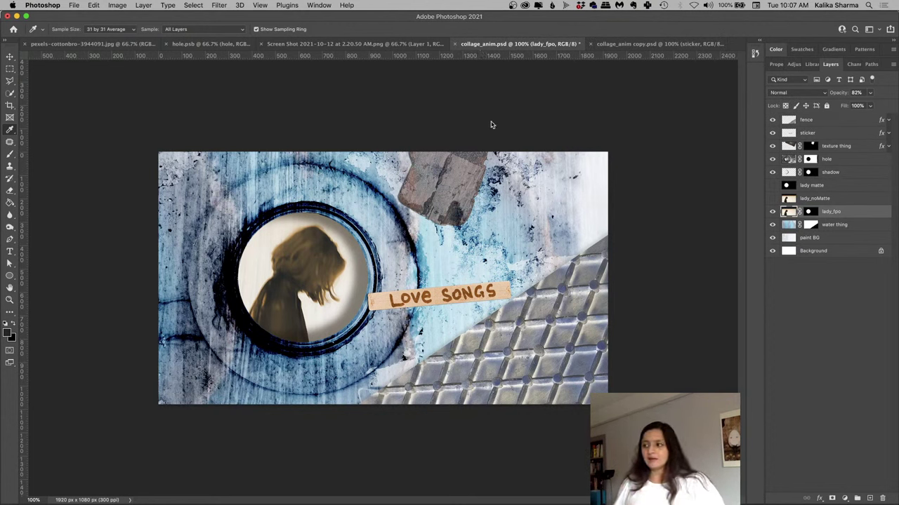
mouse_move(281, 495)
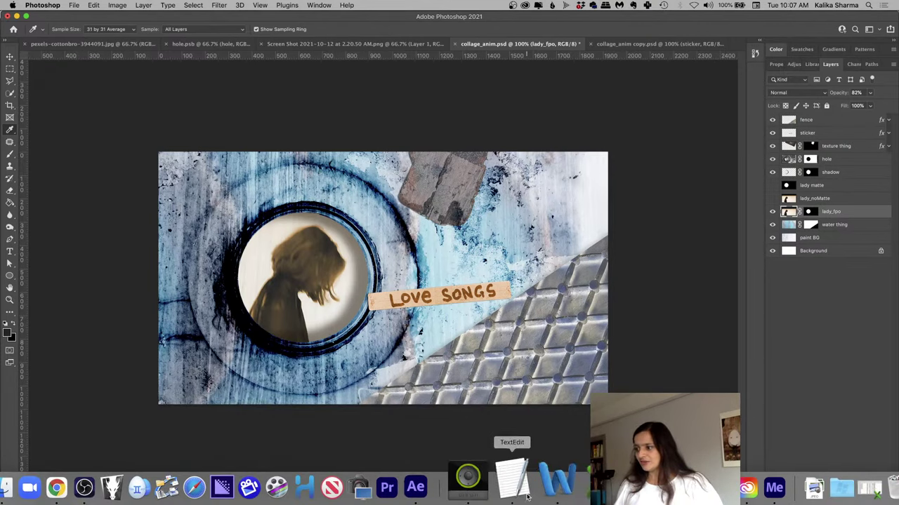
click(455, 493)
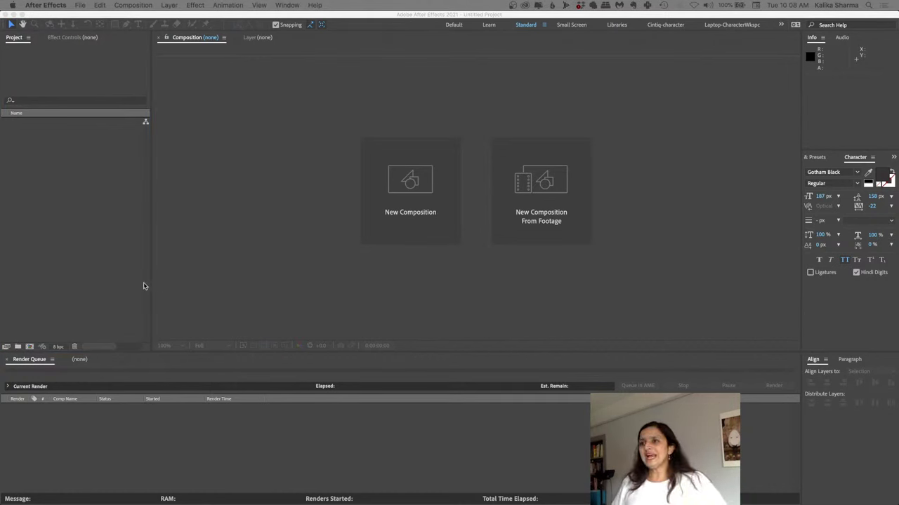
Focus the After Effects Project panel and show the Window > Workspace submenu
click(59, 238)
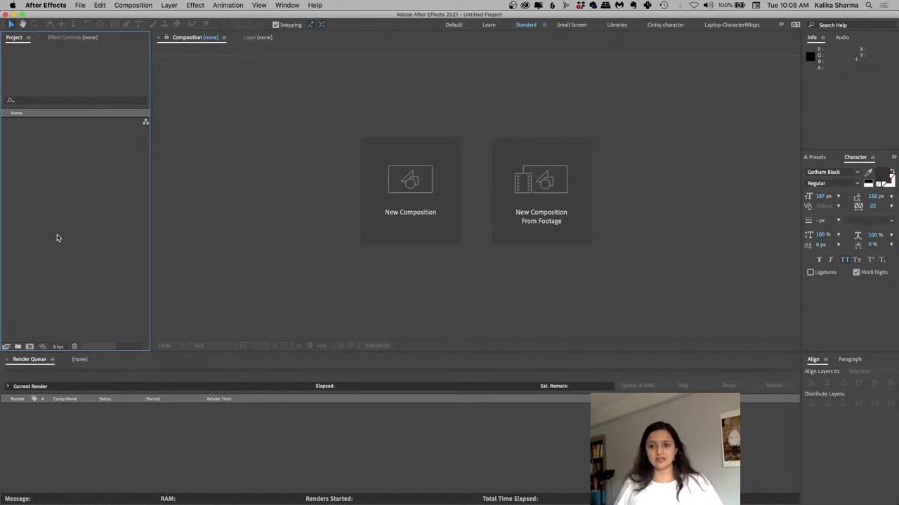
click(286, 6)
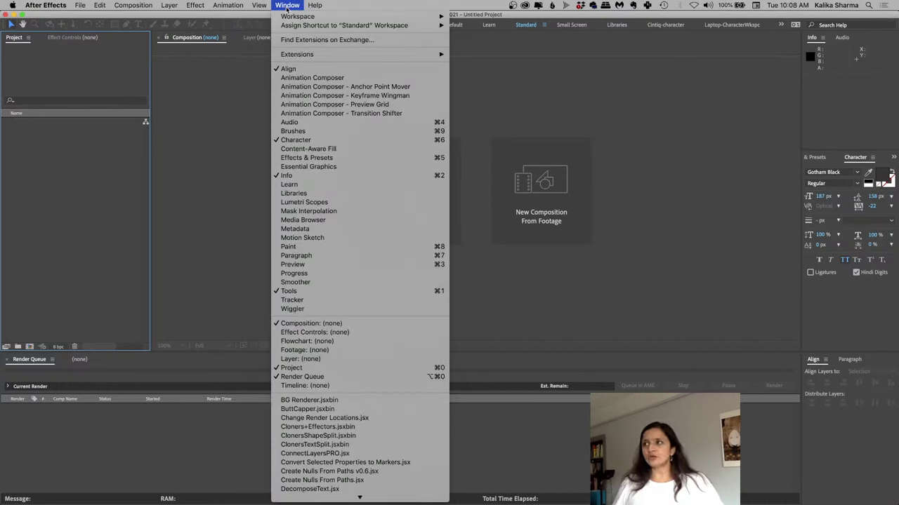
mouse_move(289, 17)
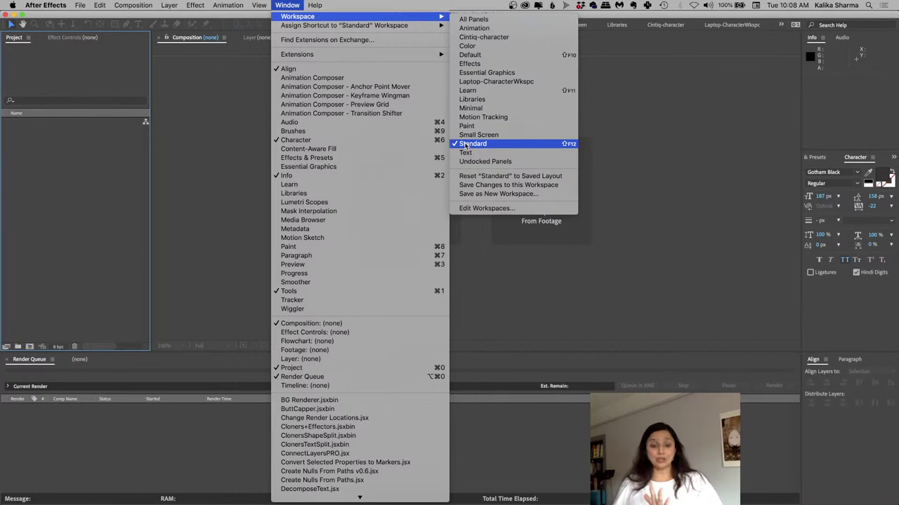
Reset the Standard workspace to its saved layout and stack Preview with Effects & Presets
click(470, 182)
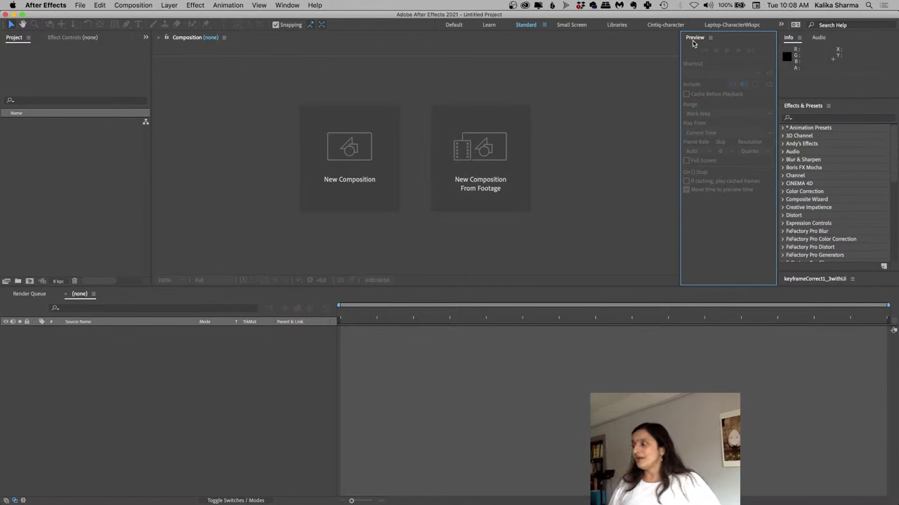
drag(693, 40, 816, 158)
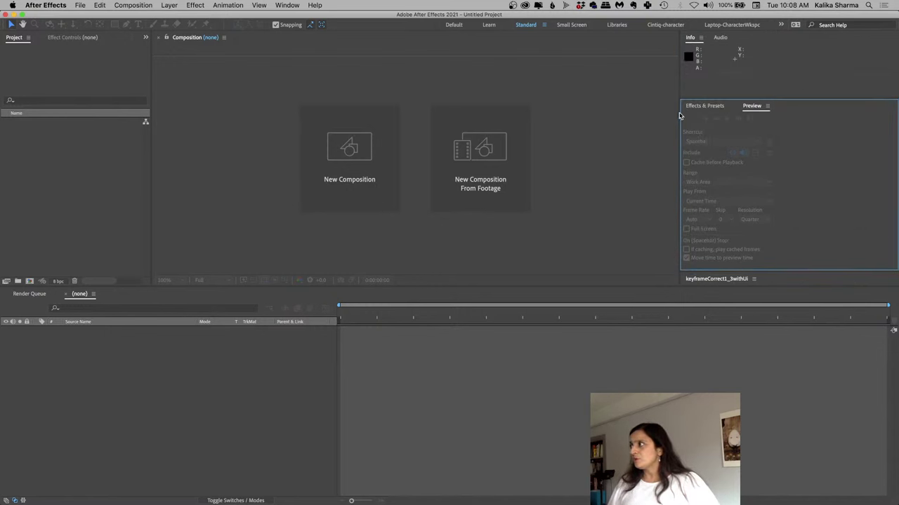
click(692, 107)
click(752, 106)
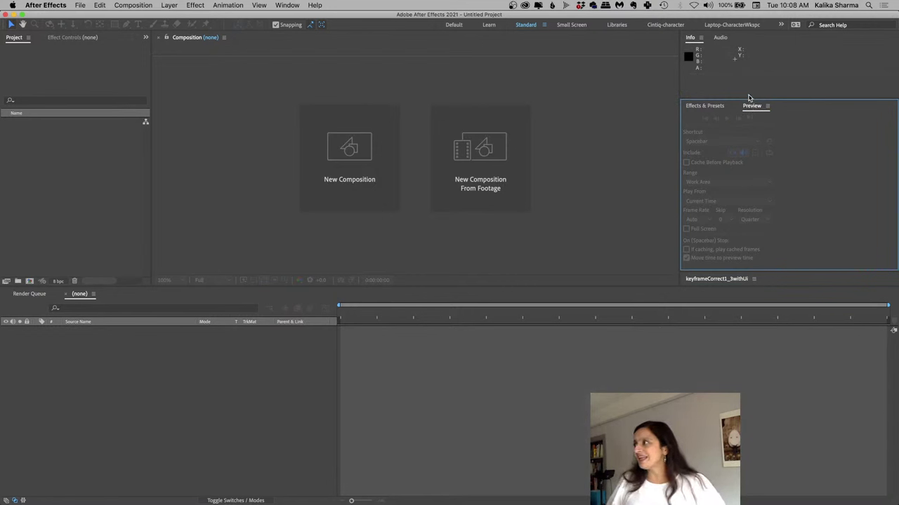
Dock the Preview panel right of the Composition viewer and adjust the column widths
drag(750, 91, 675, 98)
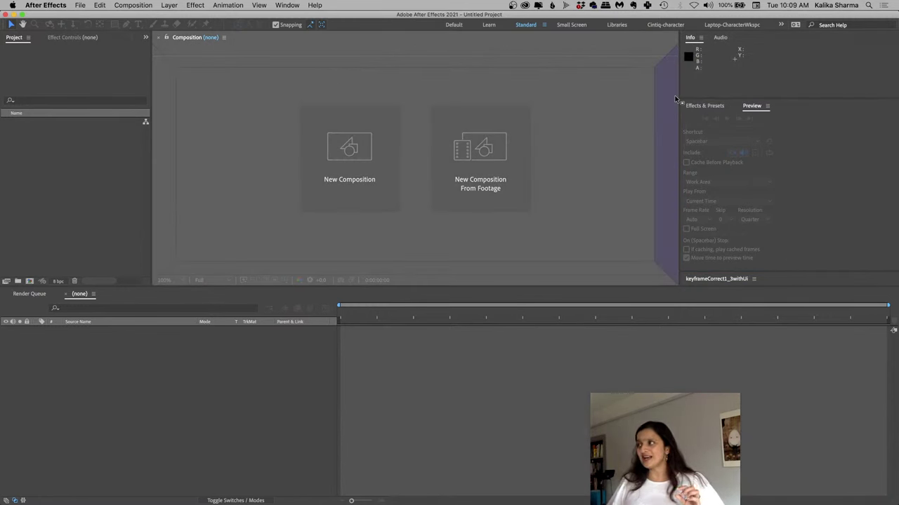
drag(676, 99, 675, 98)
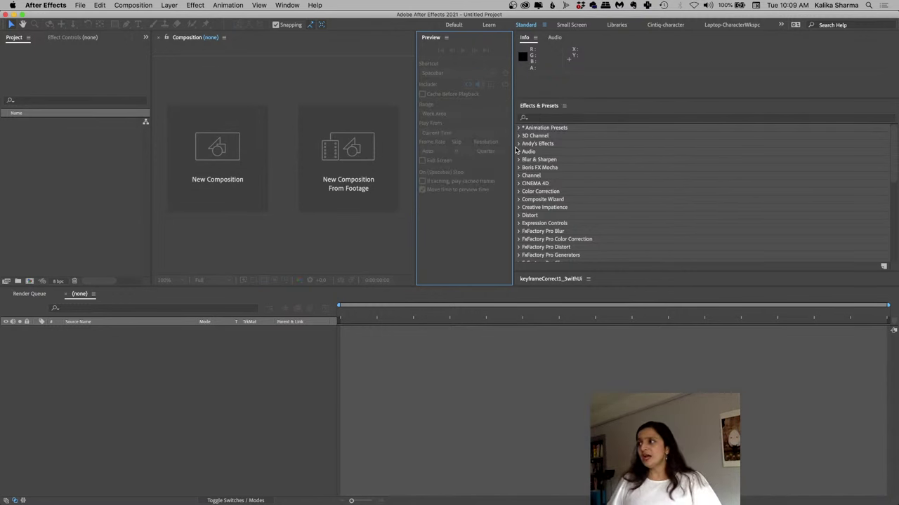
drag(516, 153, 784, 168)
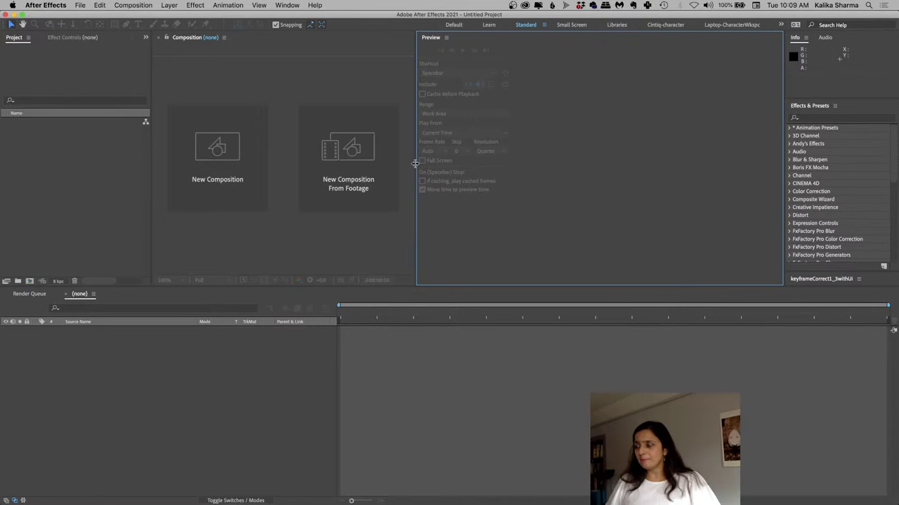
drag(416, 164, 665, 163)
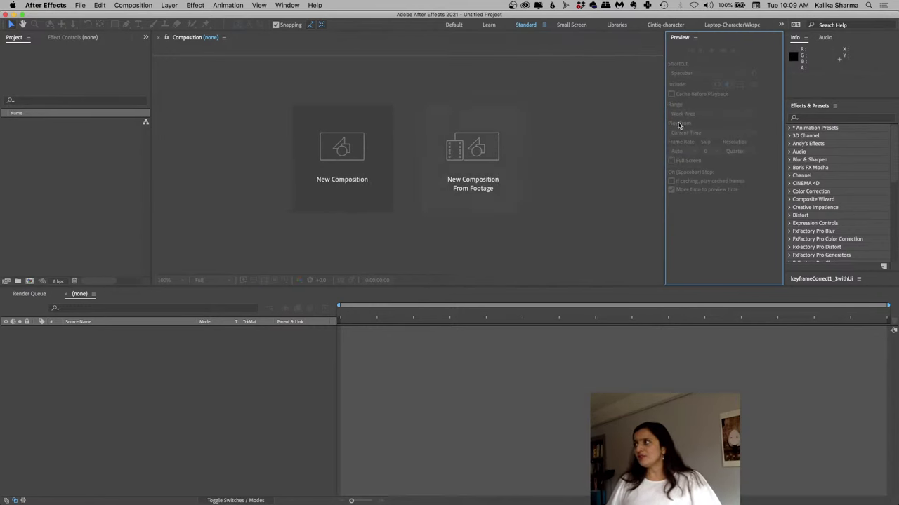
Undock the Preview panel, re-dock it beside the Composition viewer, and narrow its column
click(696, 39)
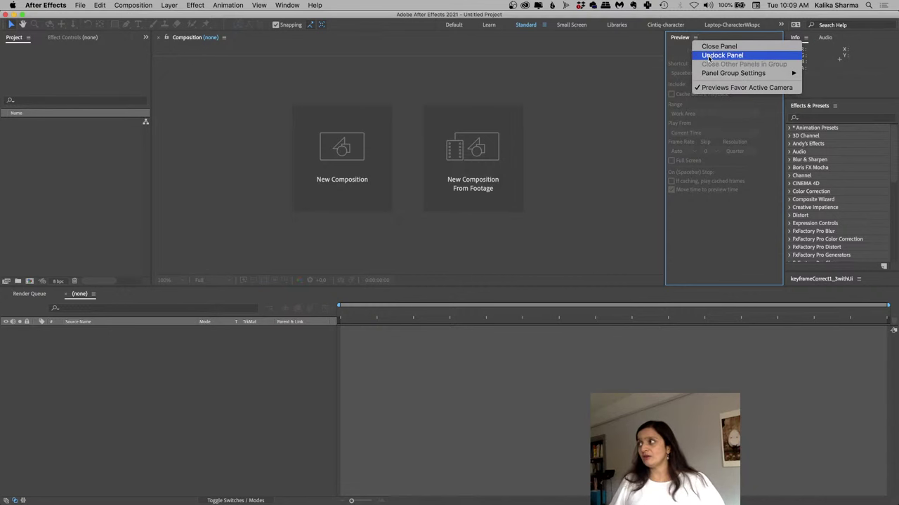
click(709, 57)
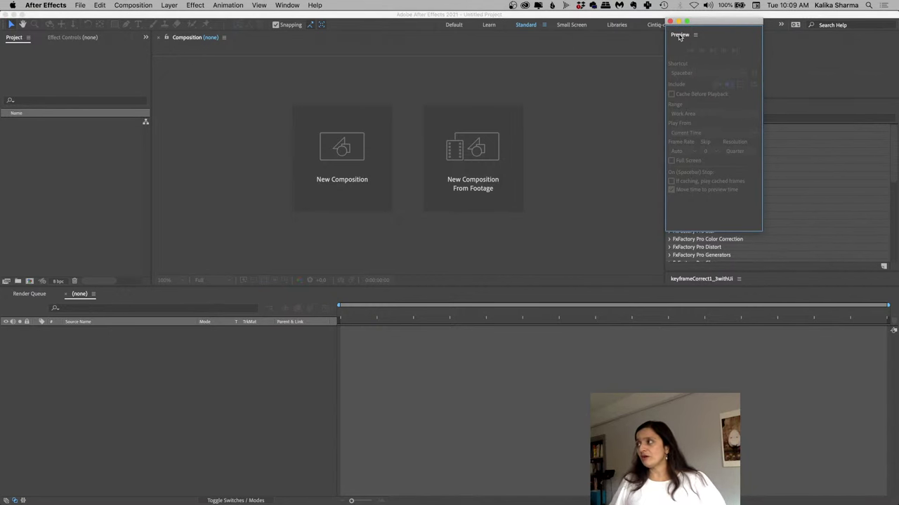
drag(679, 37, 657, 56)
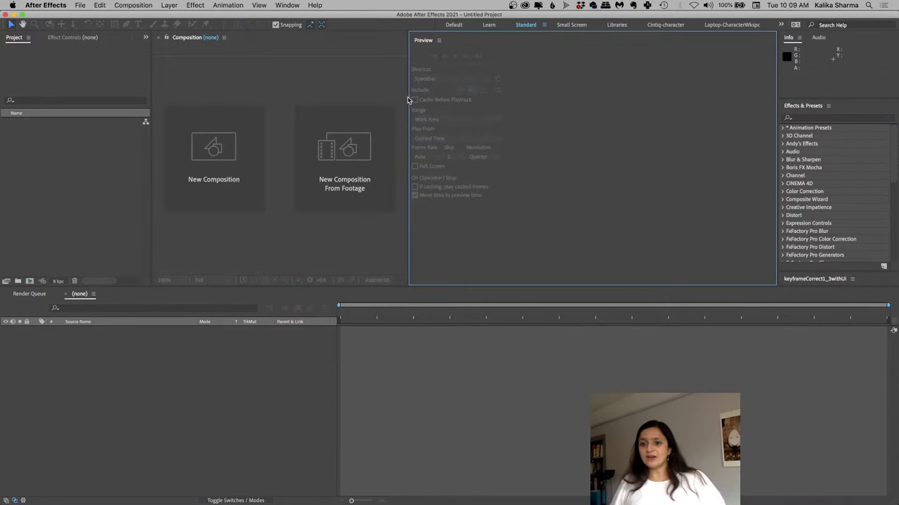
drag(484, 107, 669, 129)
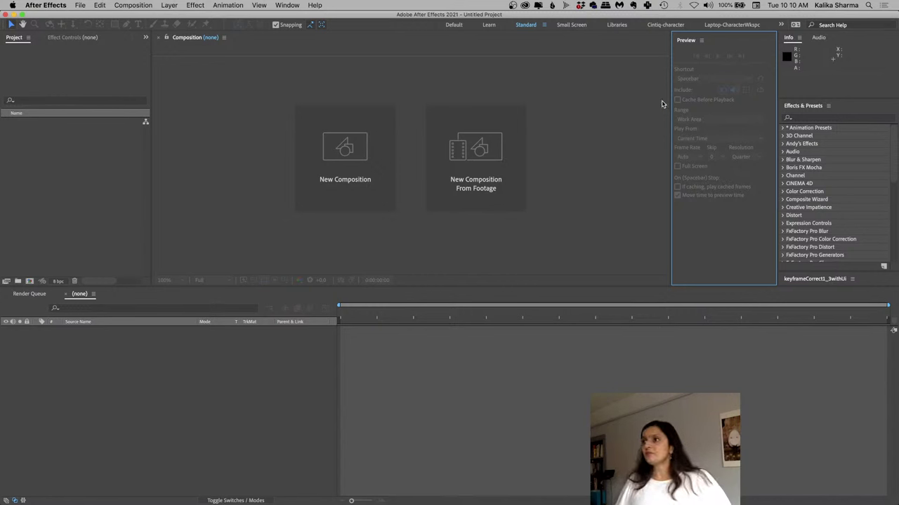
click(61, 160)
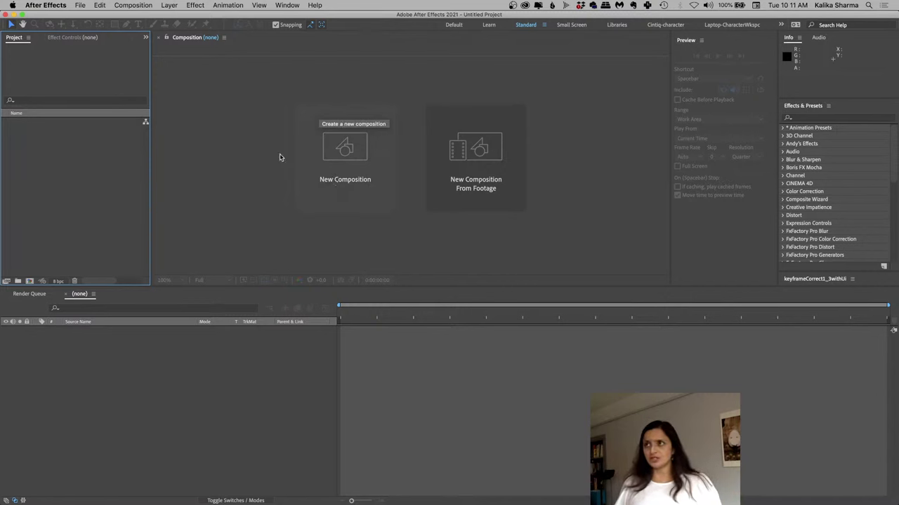
Start a new composition named Comp 1, center its settings dialog, and show the Preset list
click(132, 5)
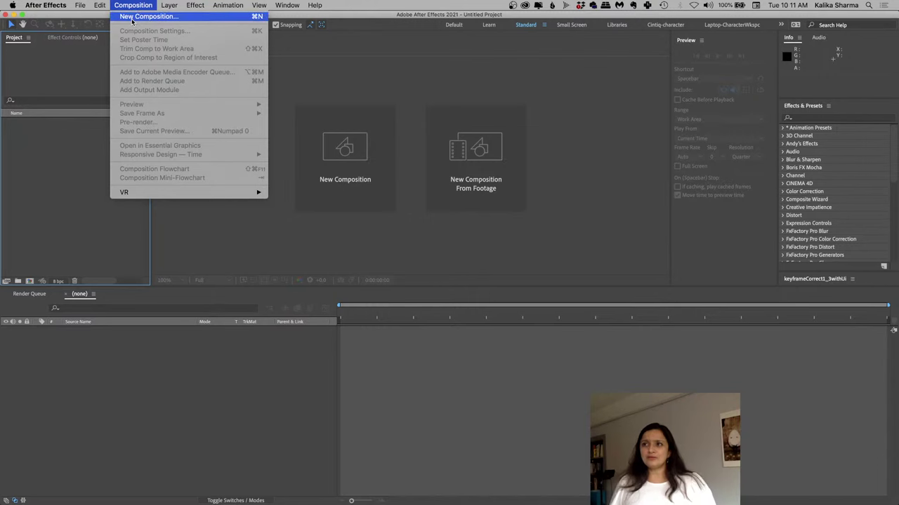
click(131, 21)
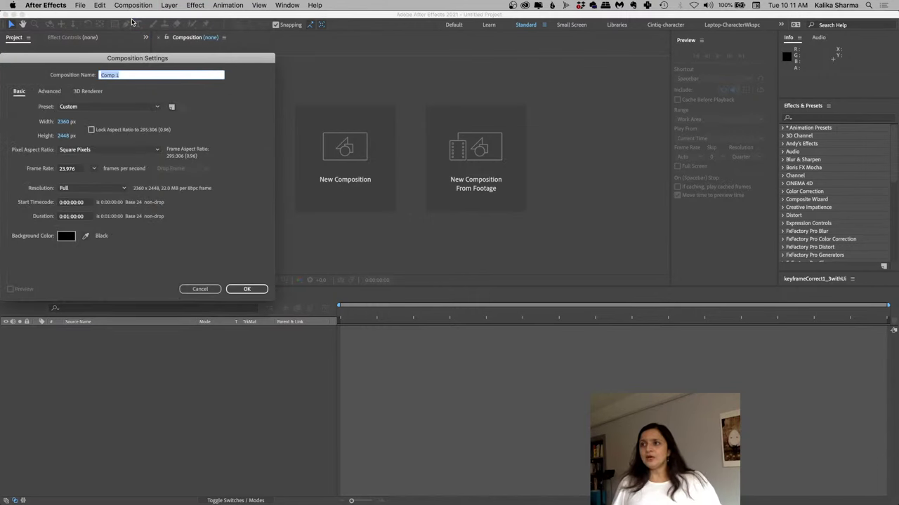
drag(91, 60, 355, 92)
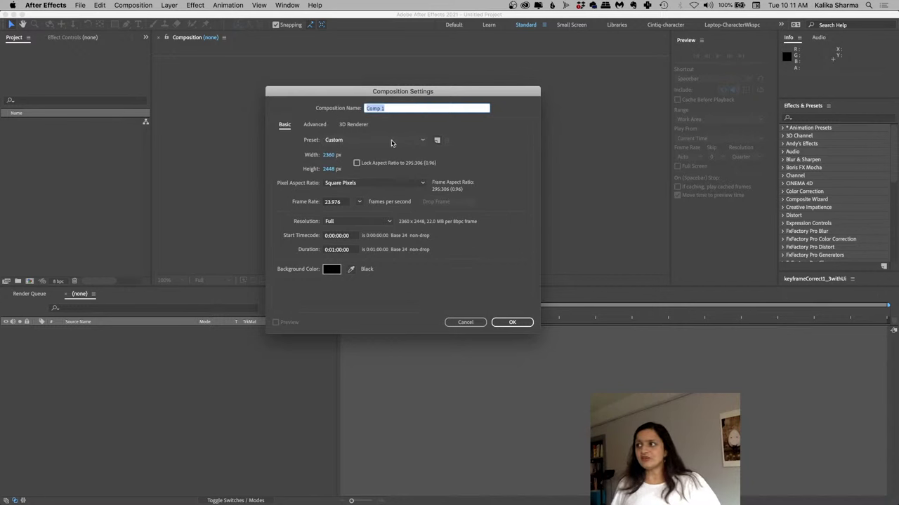
click(423, 142)
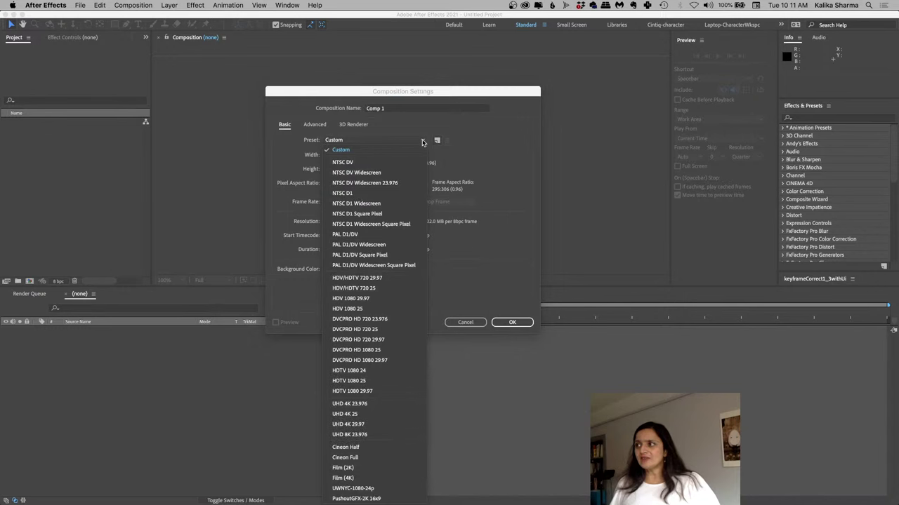
click(422, 142)
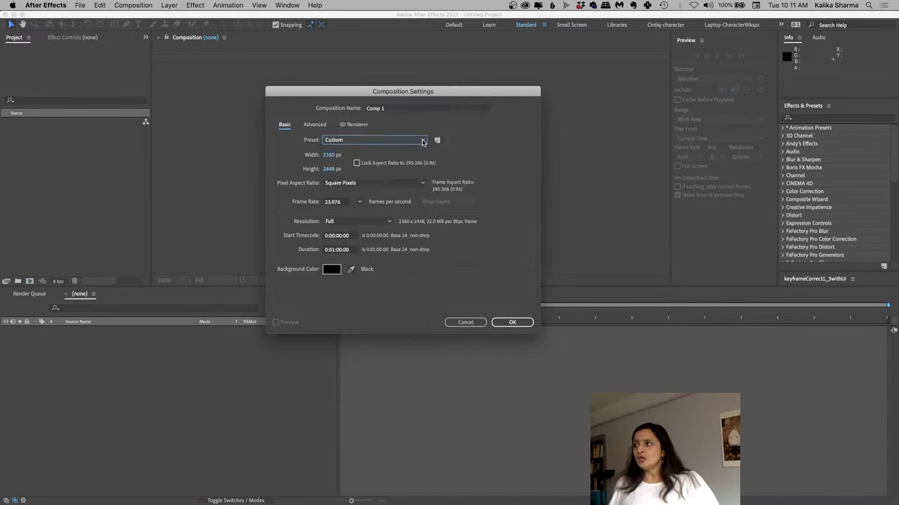
click(422, 143)
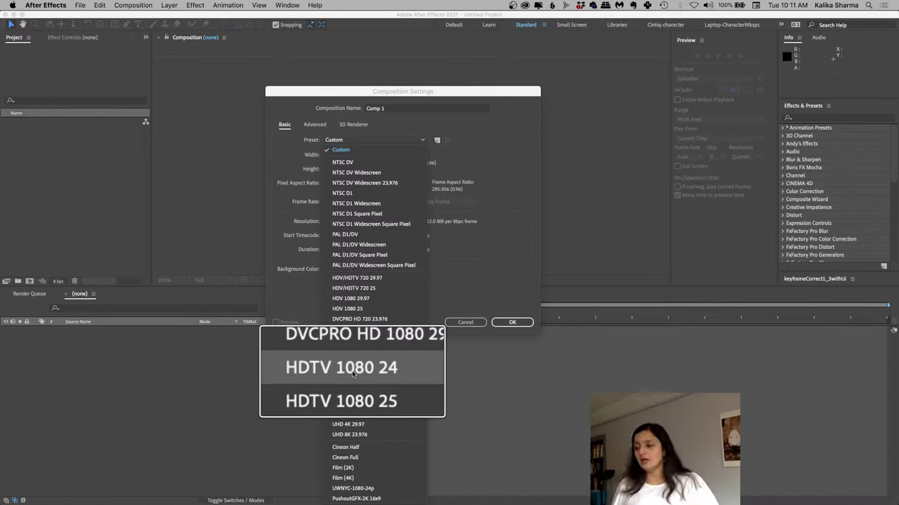
Create Comp 1 with the HDTV 1080 24 preset, 20.00 duration and Half resolution
click(352, 374)
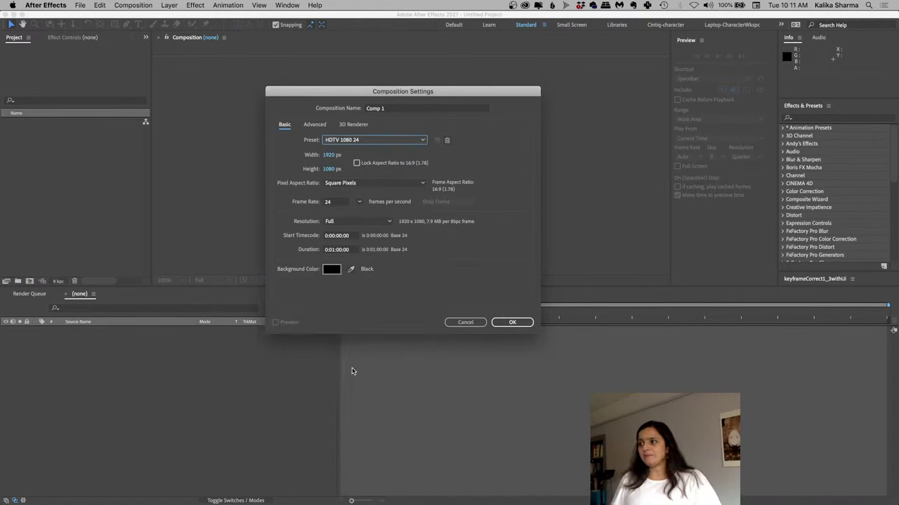
click(351, 251)
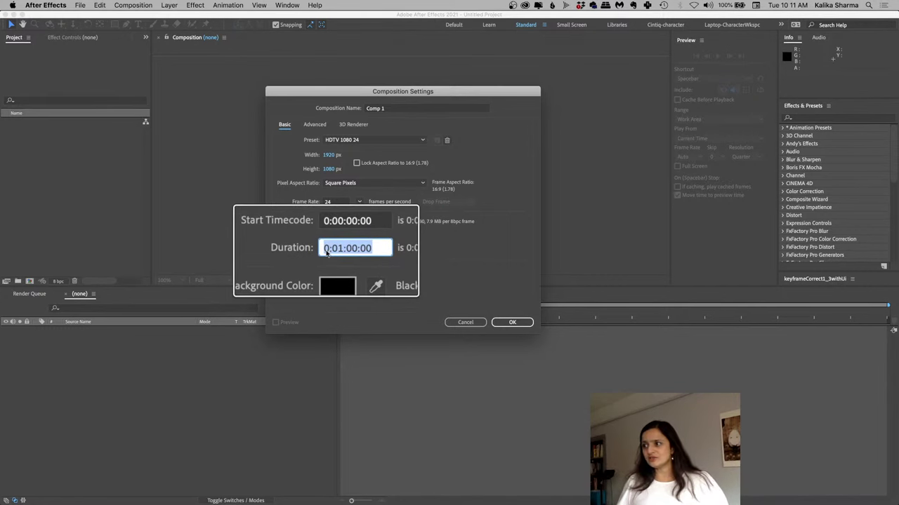
click(326, 251)
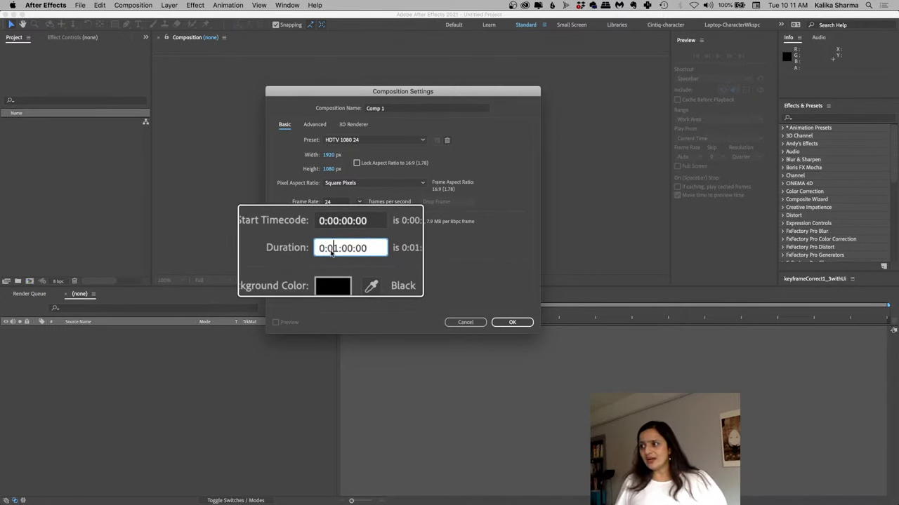
double_click(346, 249)
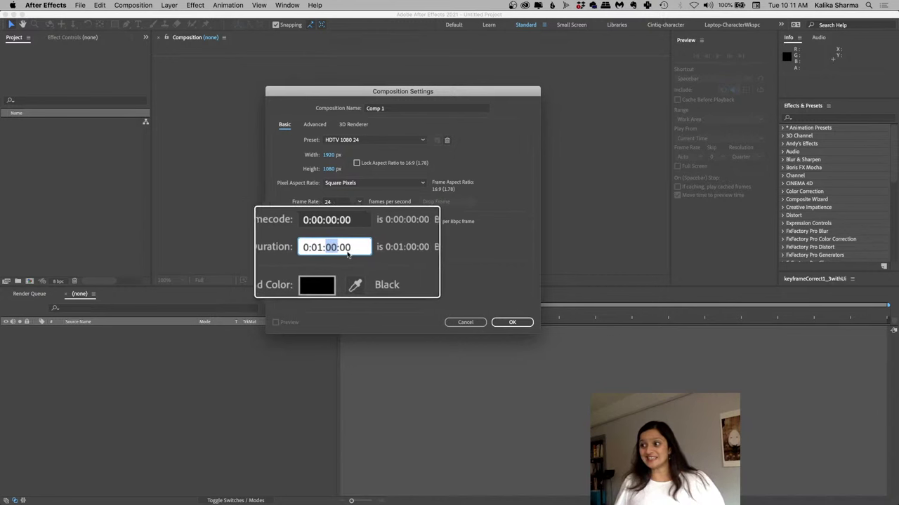
double_click(347, 252)
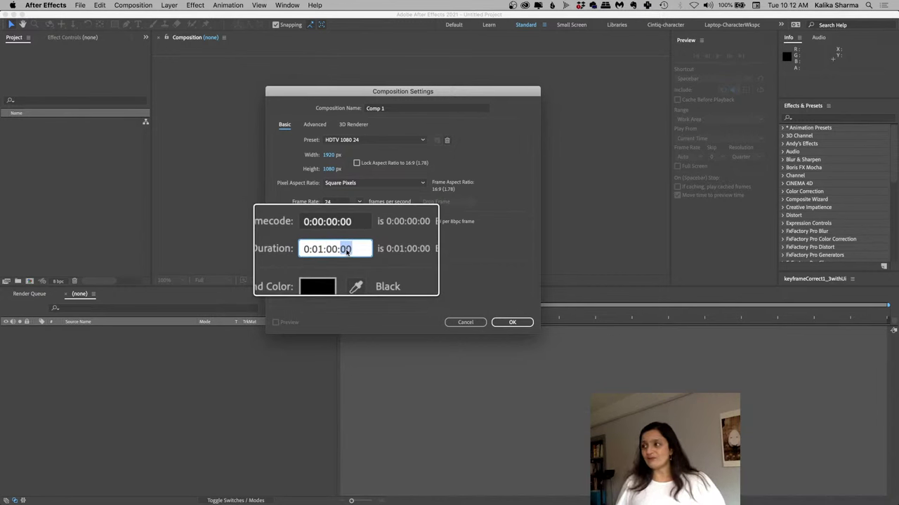
click(342, 253)
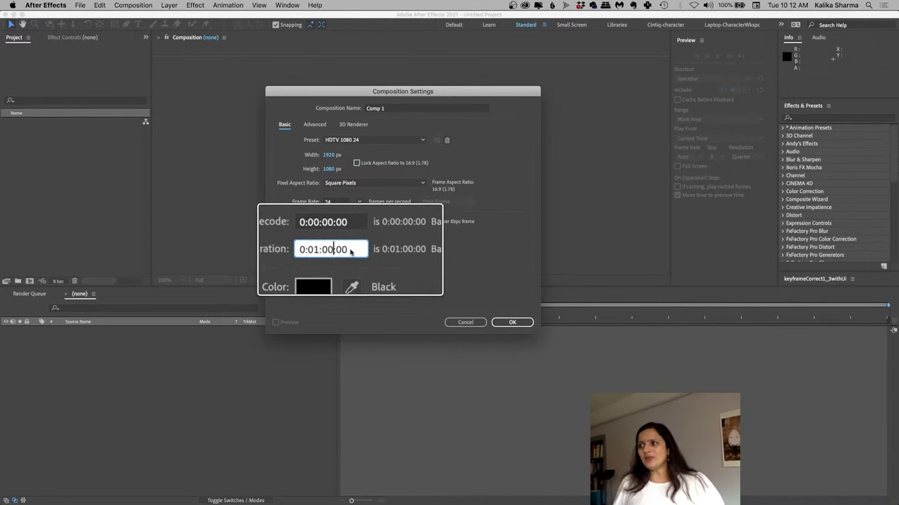
drag(357, 249, 321, 249)
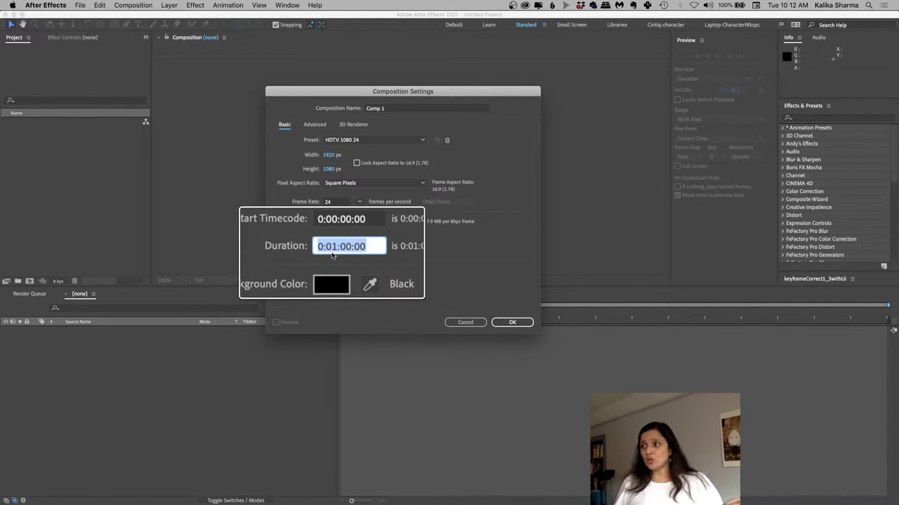
text(20.00)
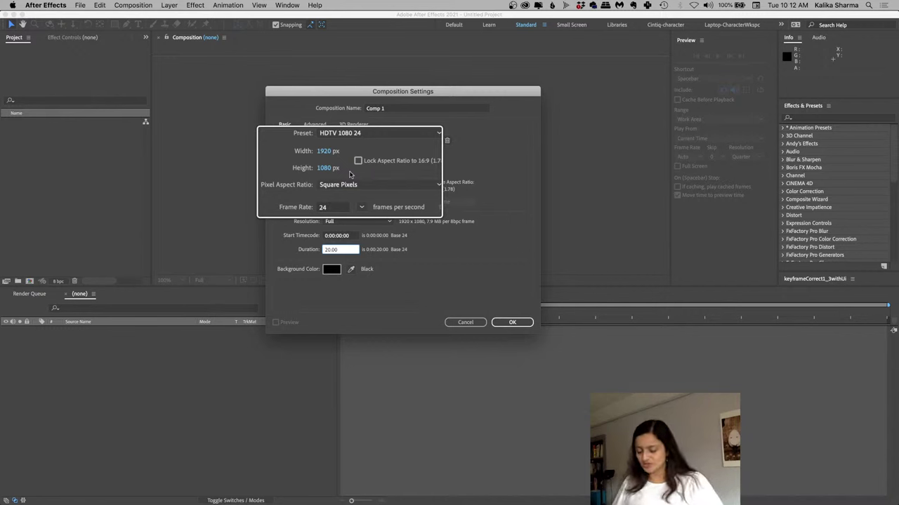
click(341, 223)
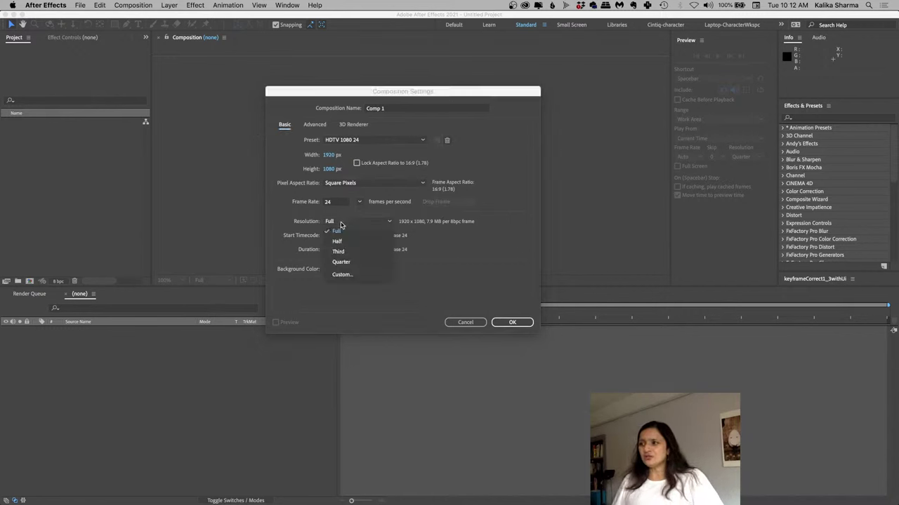
click(338, 241)
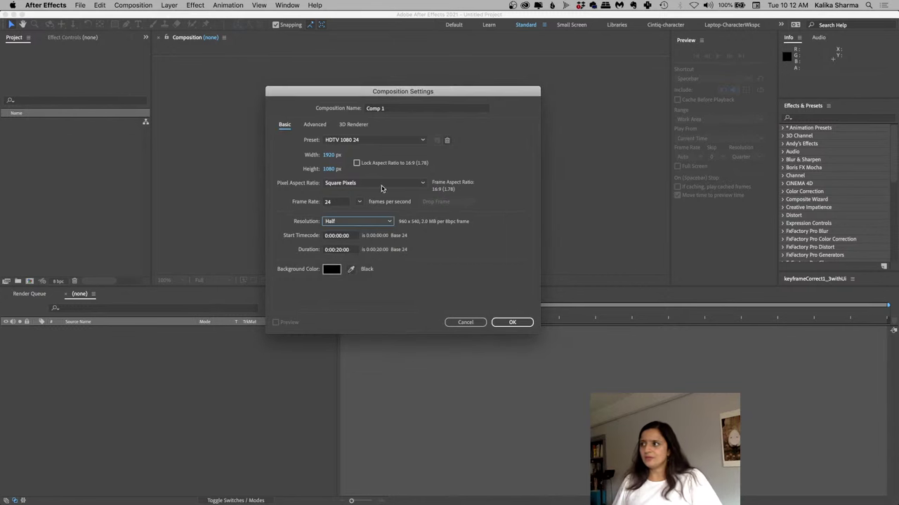
click(510, 323)
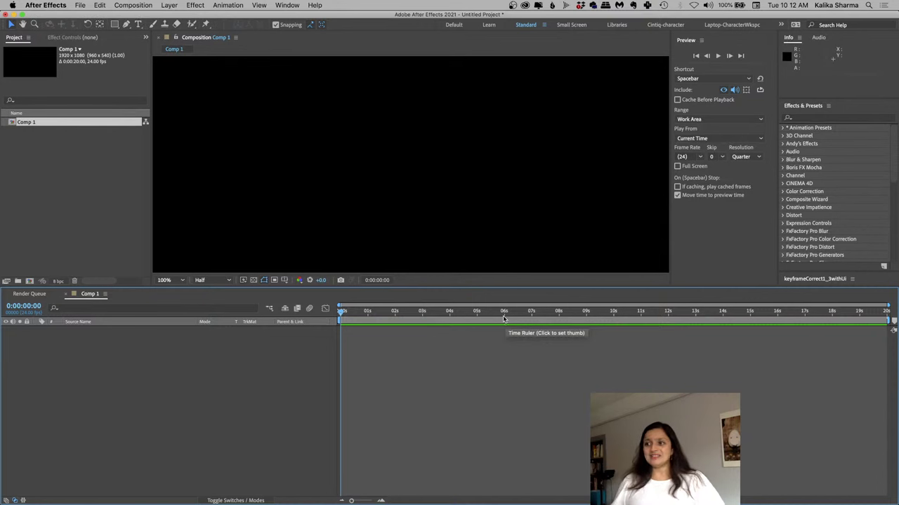
Zoom the viewer to 50% and delete Comp 1 from the Project panel
key(comma)
key(comma)
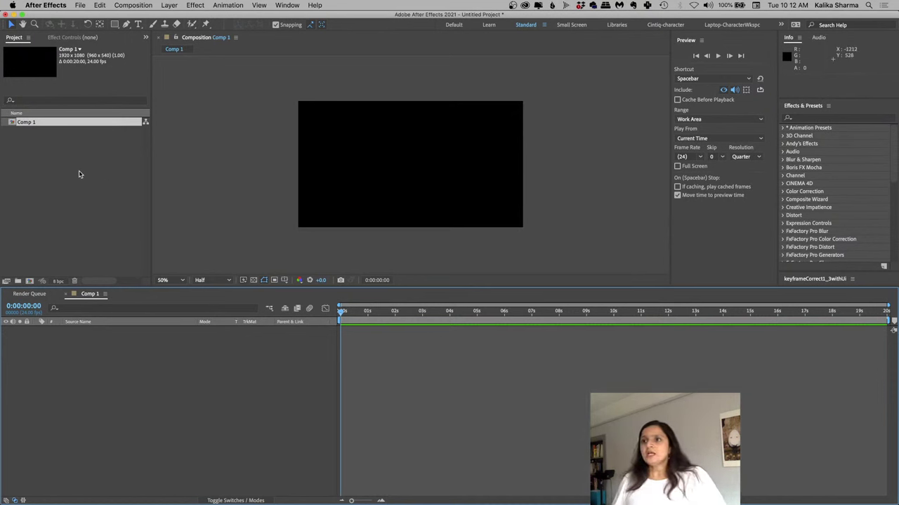
click(79, 174)
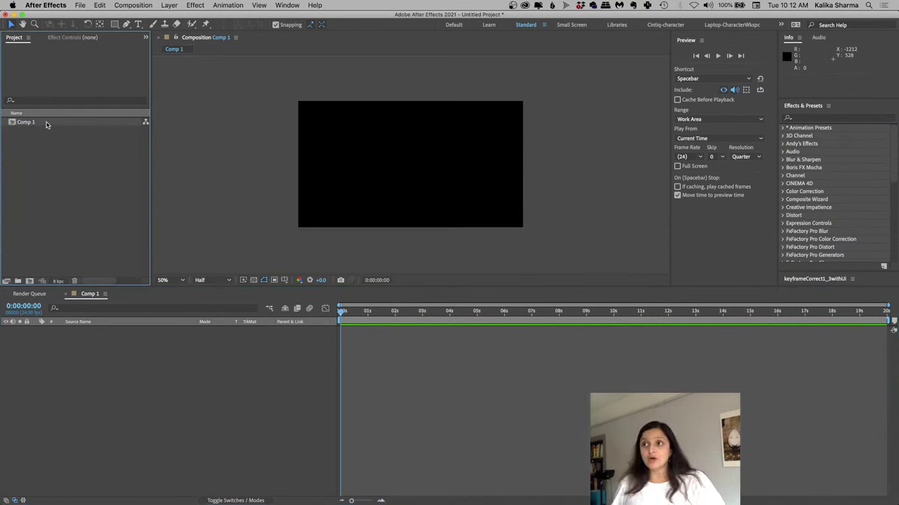
click(40, 122)
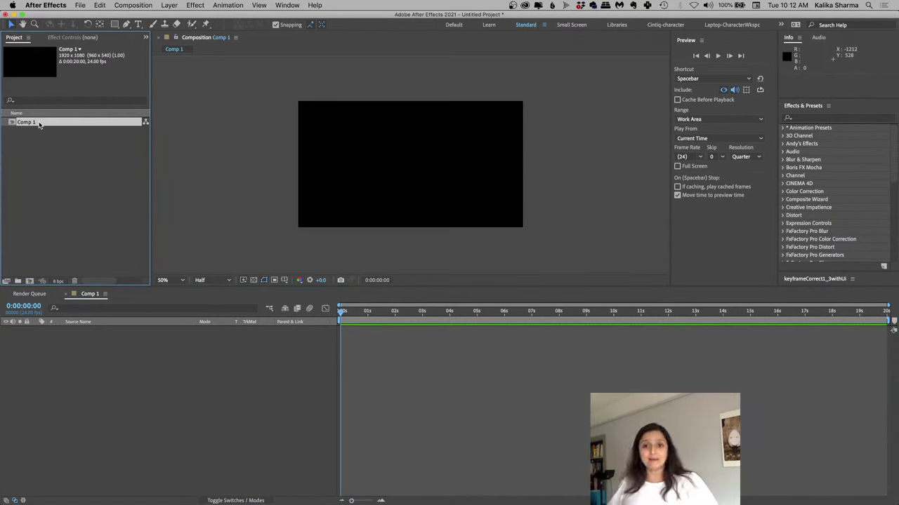
key(Delete)
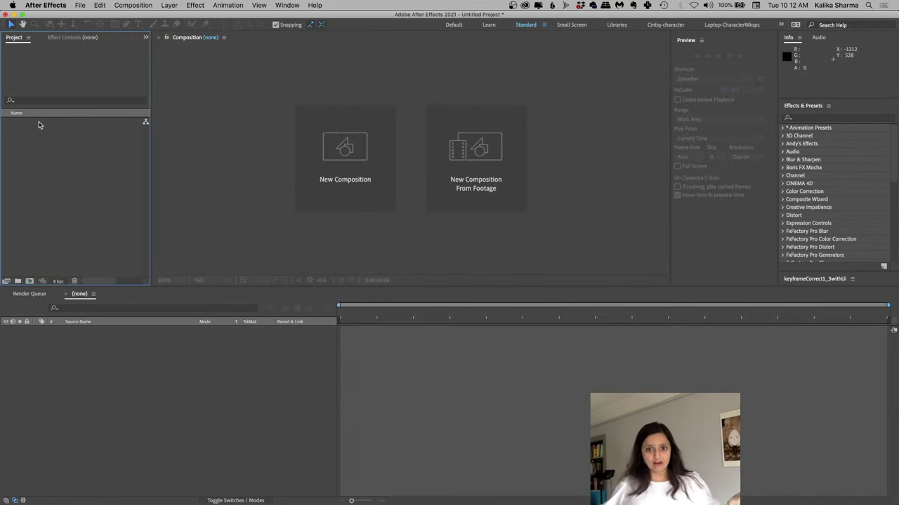
Open the Import File dialog and browse to Desktop > KFX_live > PS-collage > project > assets
click(79, 5)
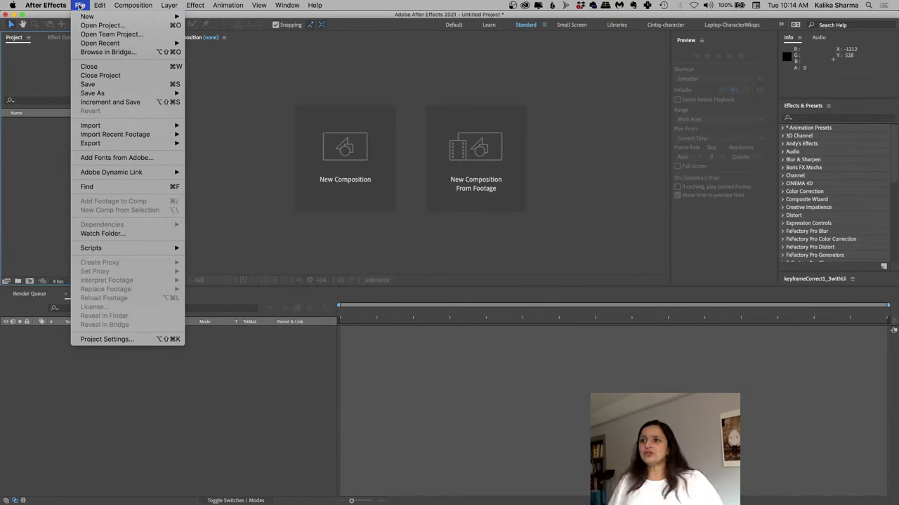
mouse_move(116, 126)
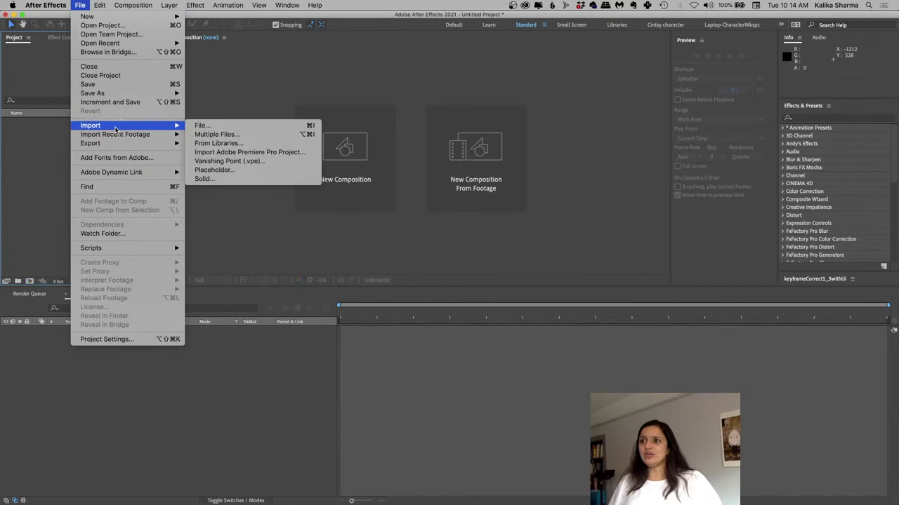
click(226, 128)
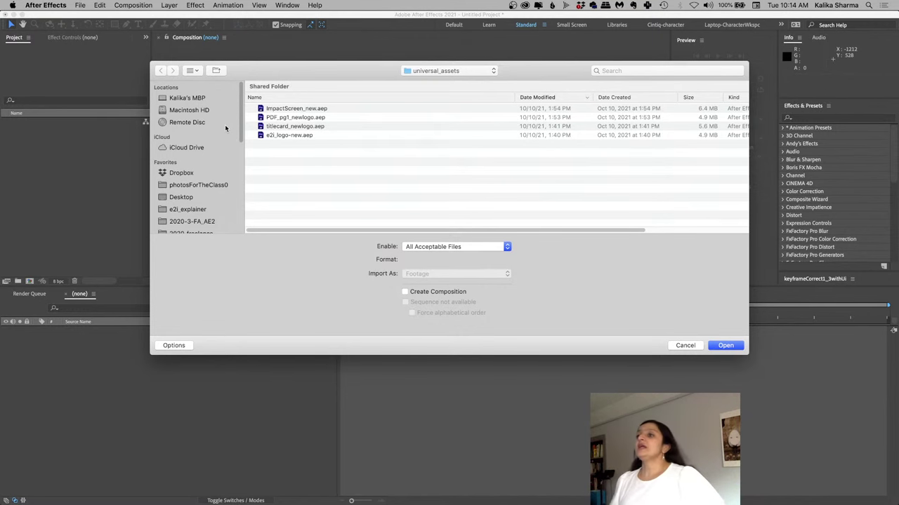
click(178, 196)
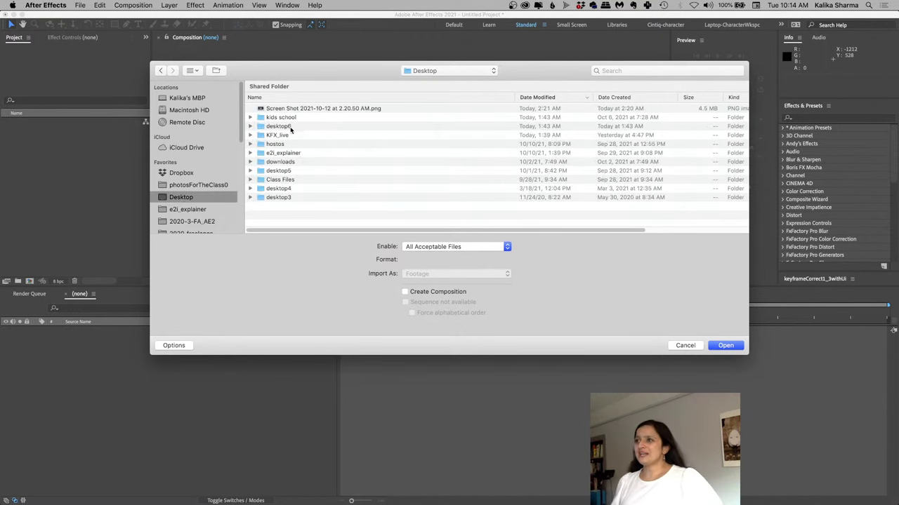
double_click(282, 136)
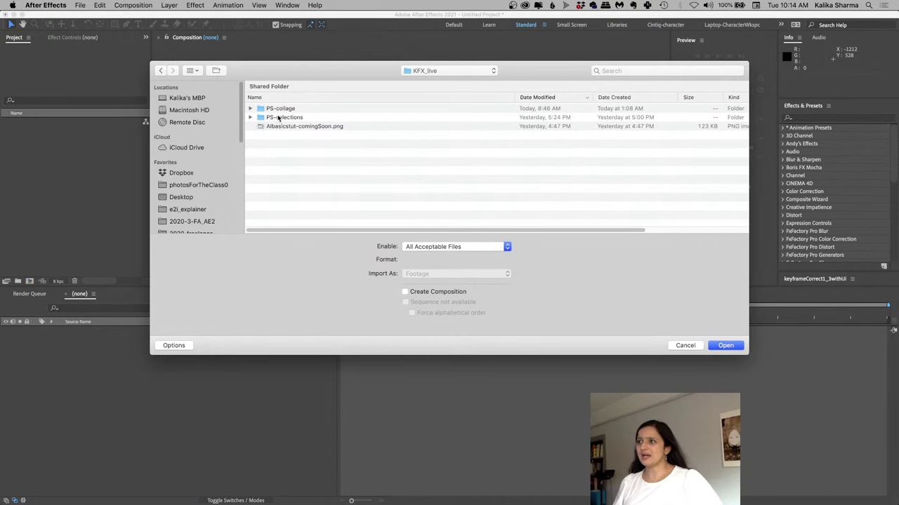
click(278, 110)
double_click(278, 110)
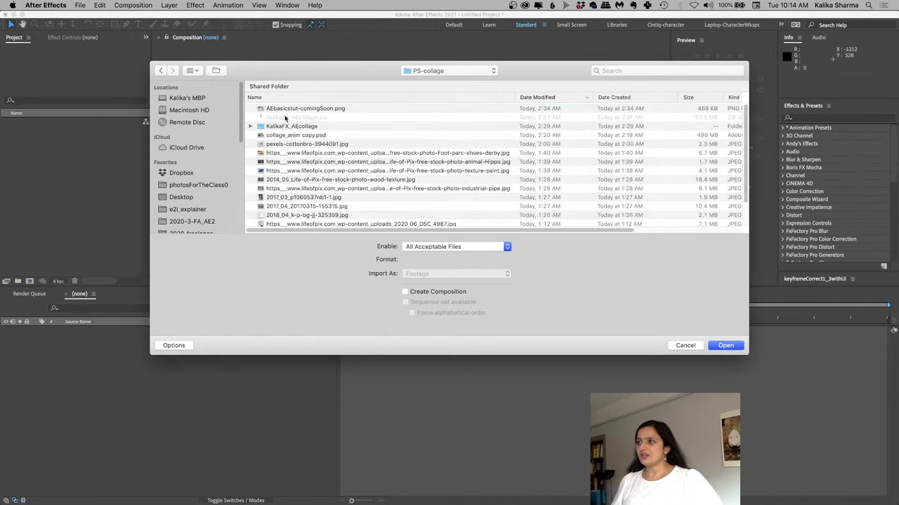
double_click(284, 125)
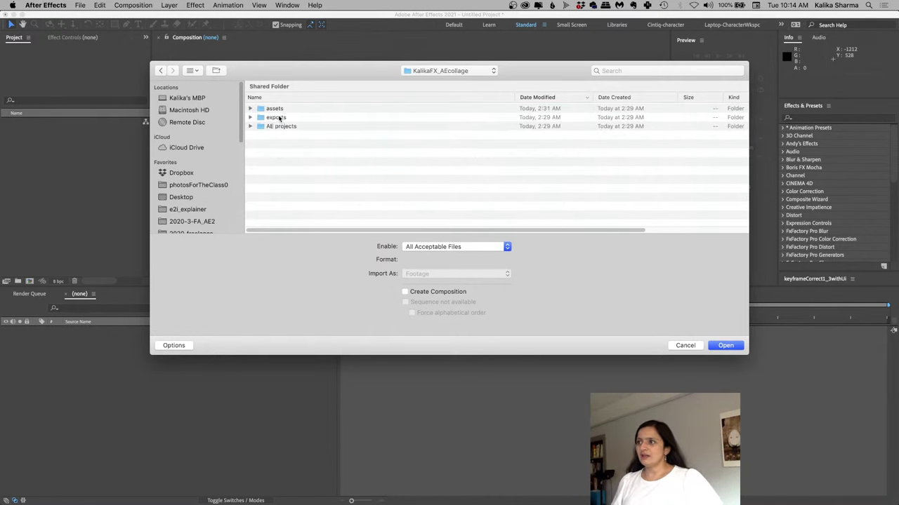
double_click(275, 109)
Select collage_anim.psd and bring up its Import As choices
click(276, 110)
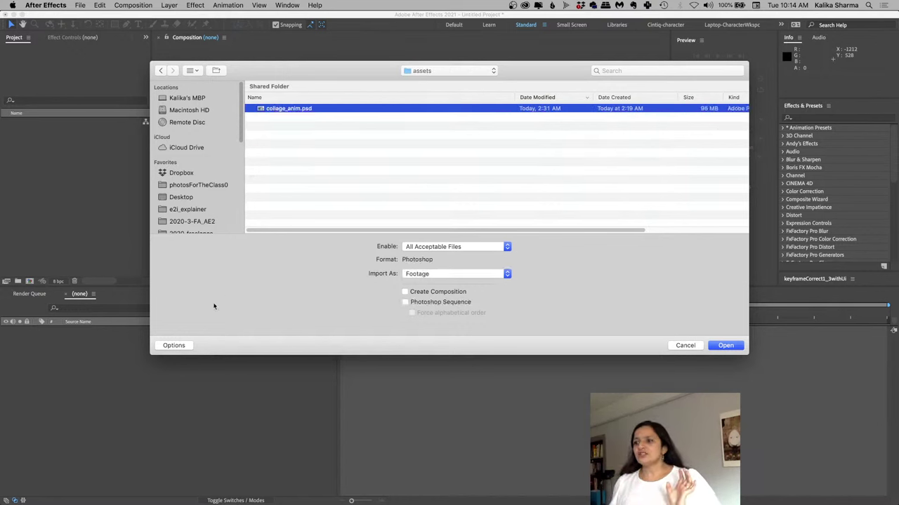
click(173, 345)
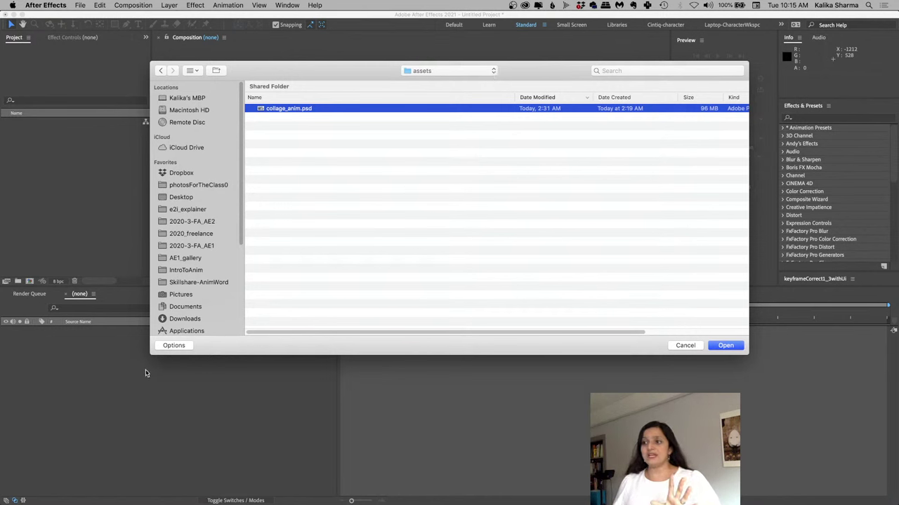
click(173, 345)
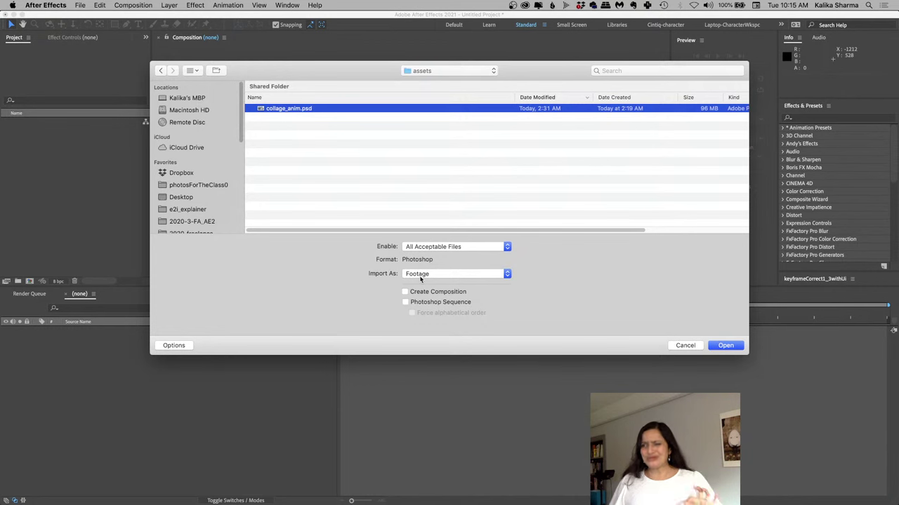
click(184, 348)
click(186, 348)
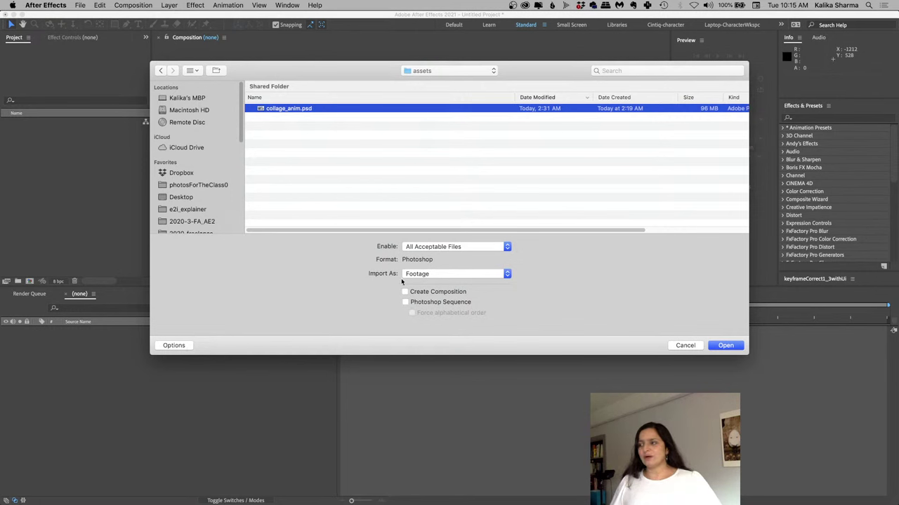
click(426, 274)
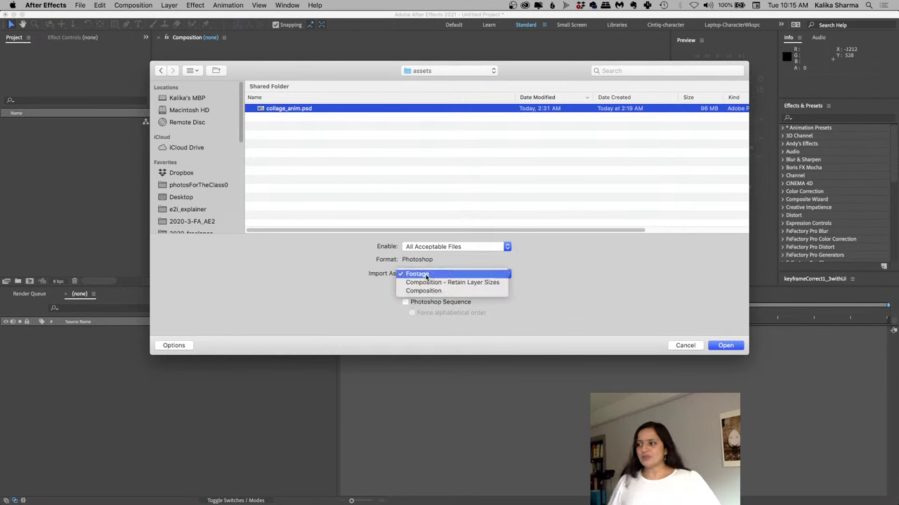
Import collage_anim.psd as Composition - Retain Layer Sizes, leaving Photoshop Sequence off
click(450, 281)
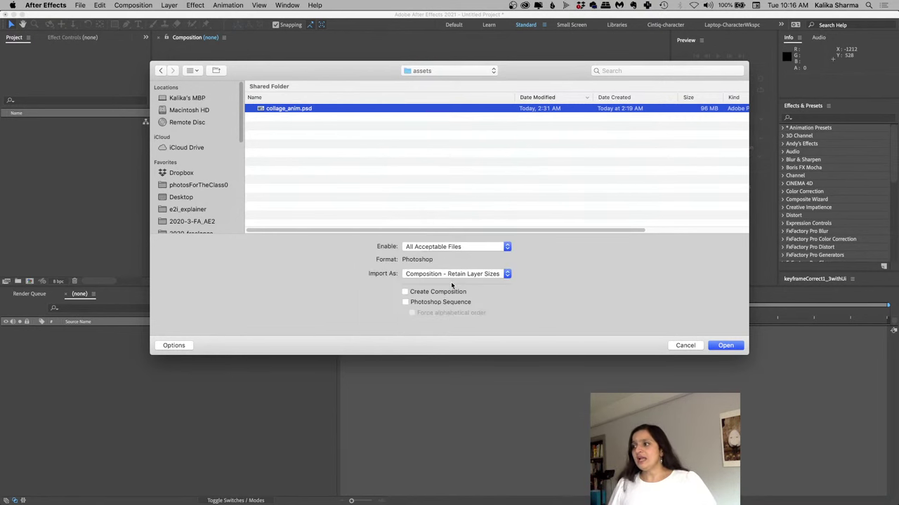
click(415, 303)
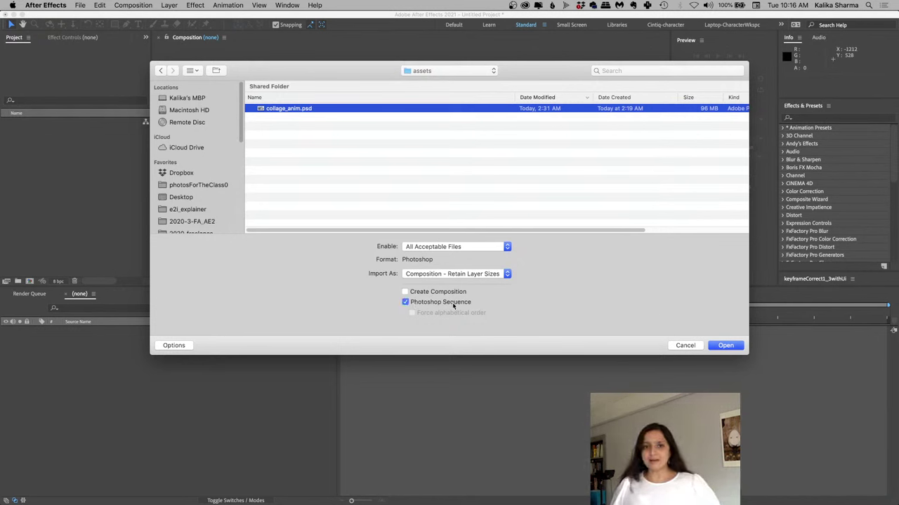
click(453, 302)
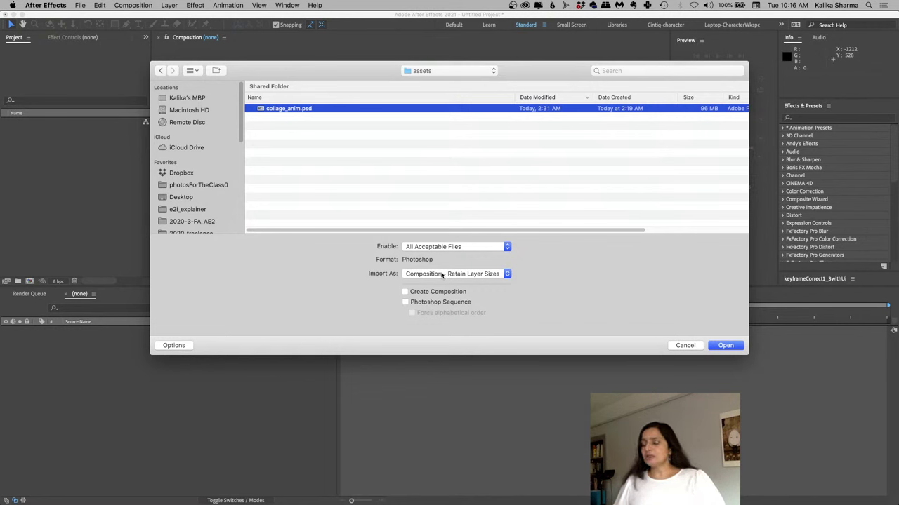
click(736, 346)
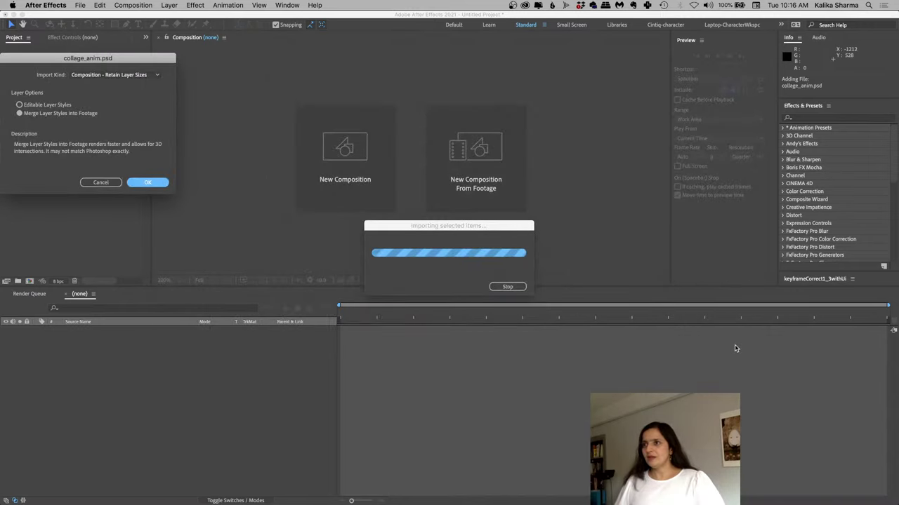
Choose Editable Layer Styles in the PSD layer options and complete the import
drag(122, 59, 488, 181)
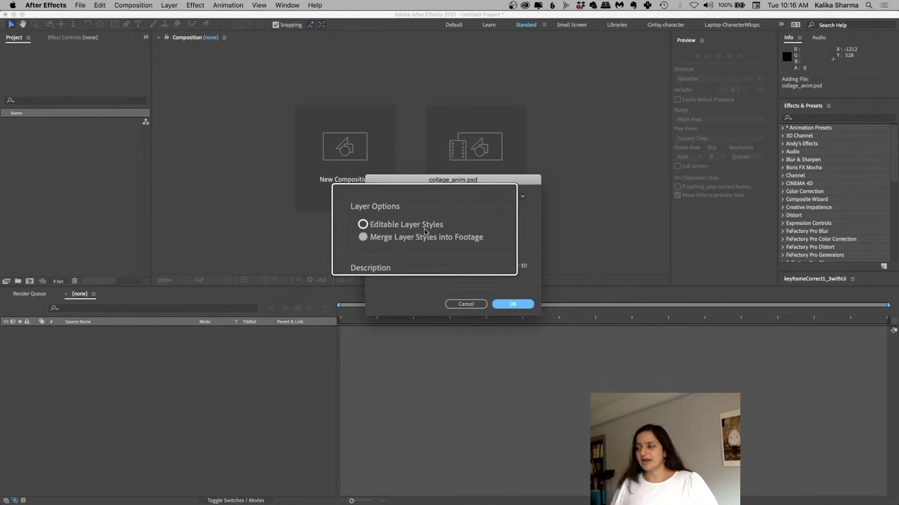
click(425, 231)
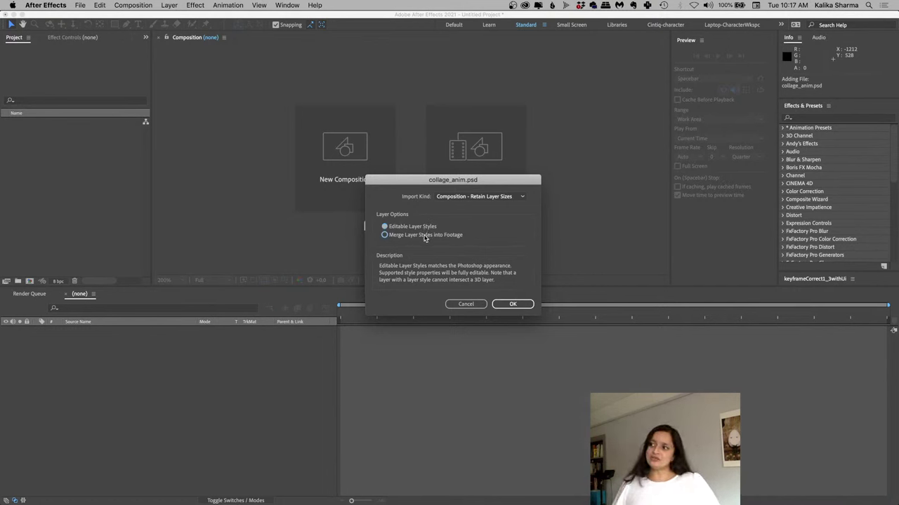
click(426, 235)
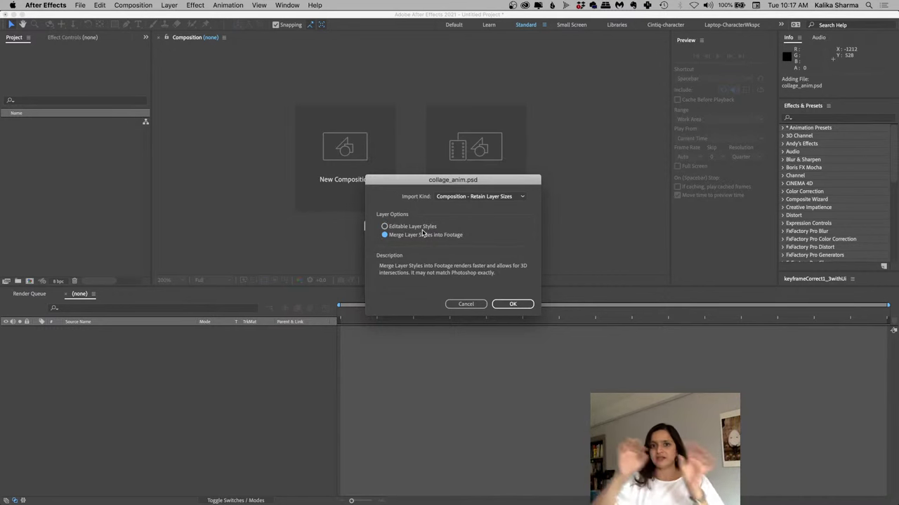
click(423, 227)
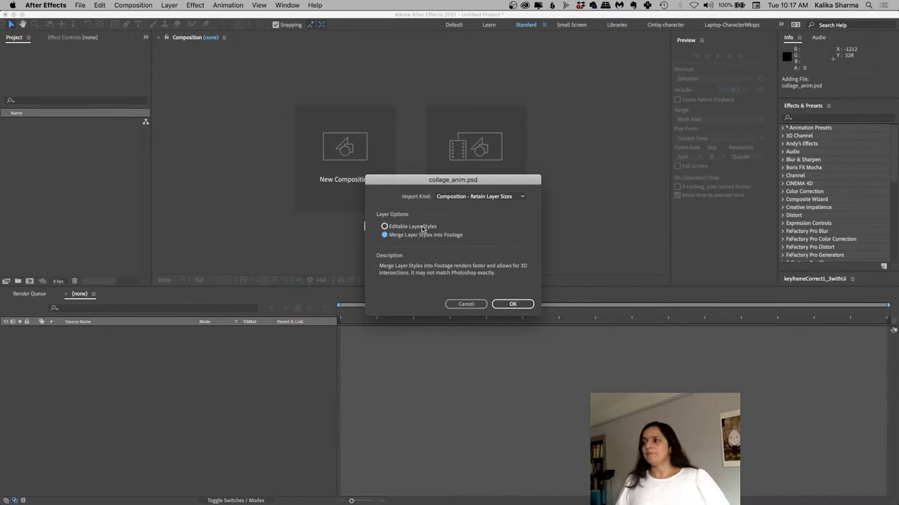
click(502, 305)
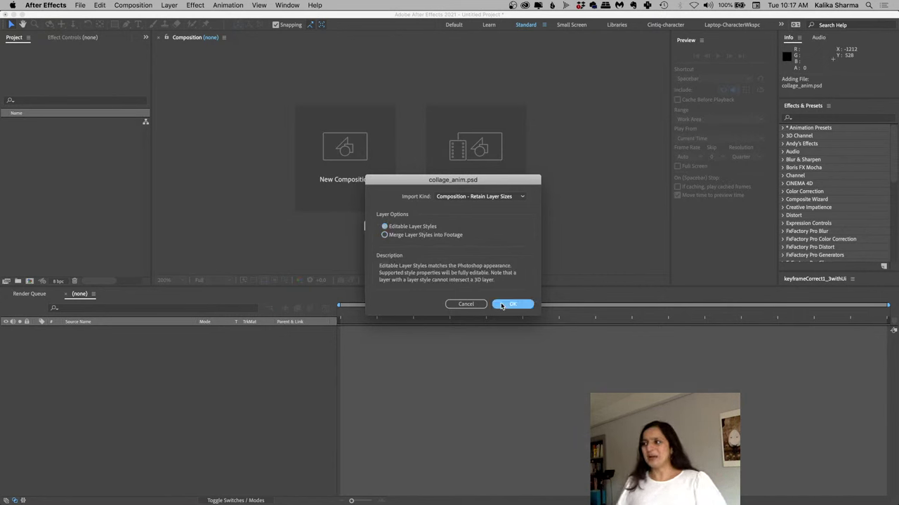
click(512, 304)
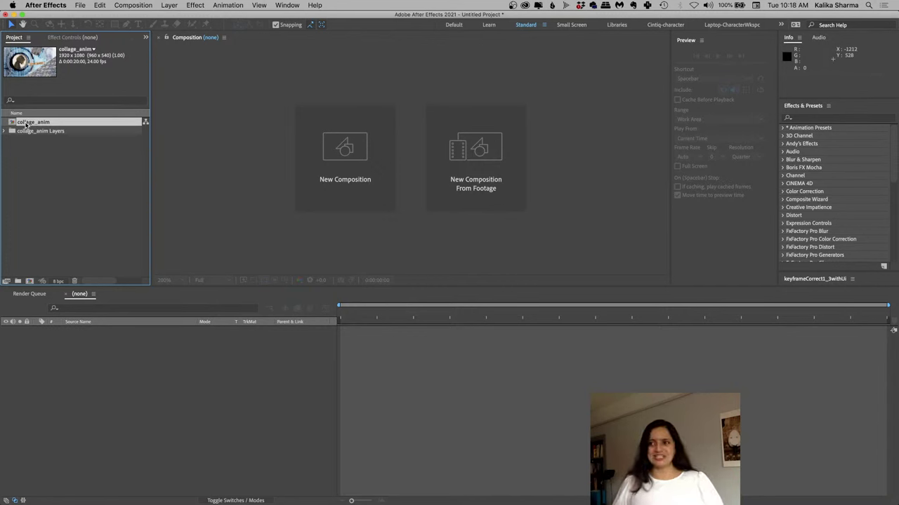
drag(26, 125, 188, 403)
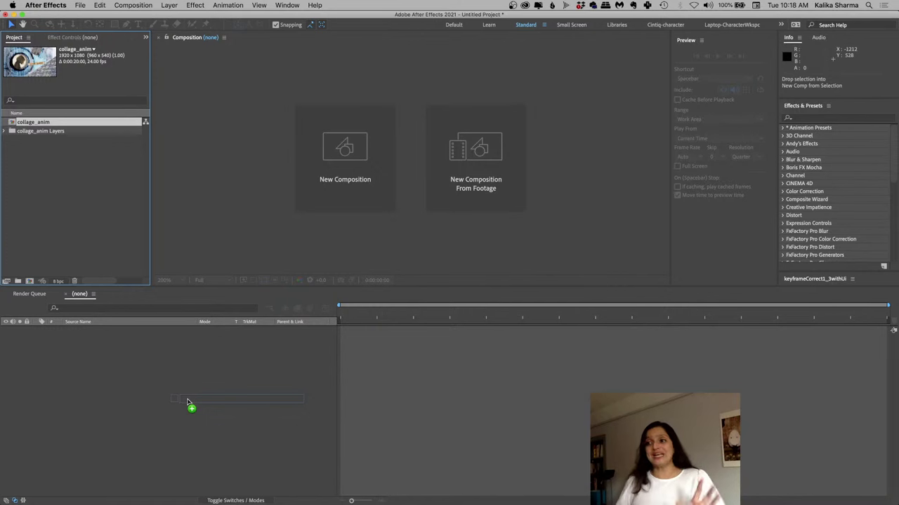
drag(188, 402, 187, 402)
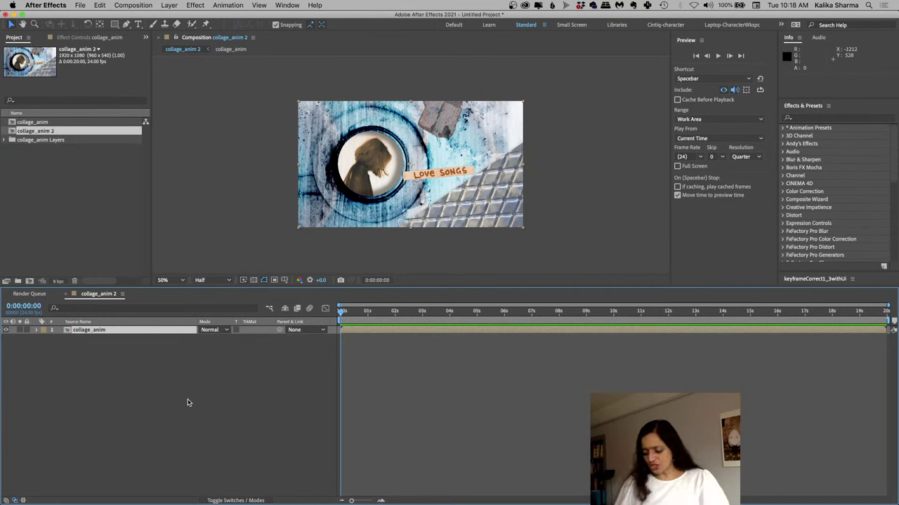
click(100, 5)
click(97, 5)
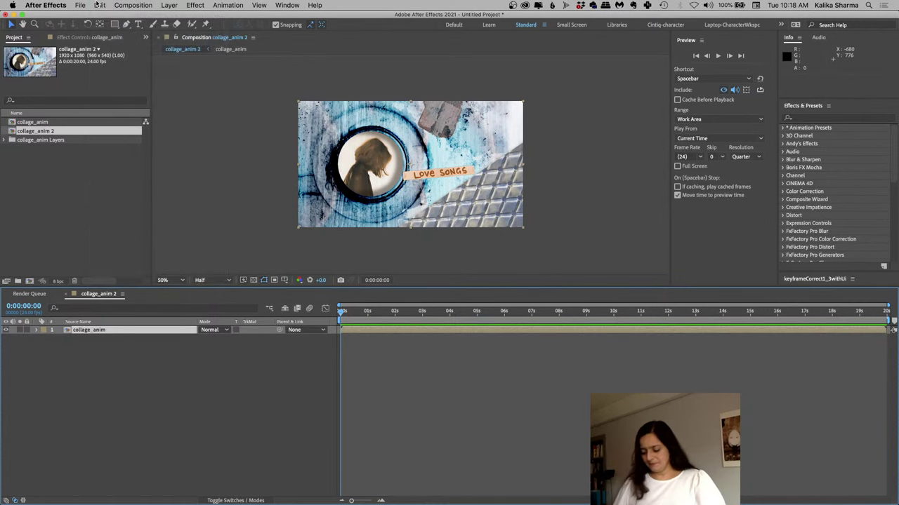
key(super+z)
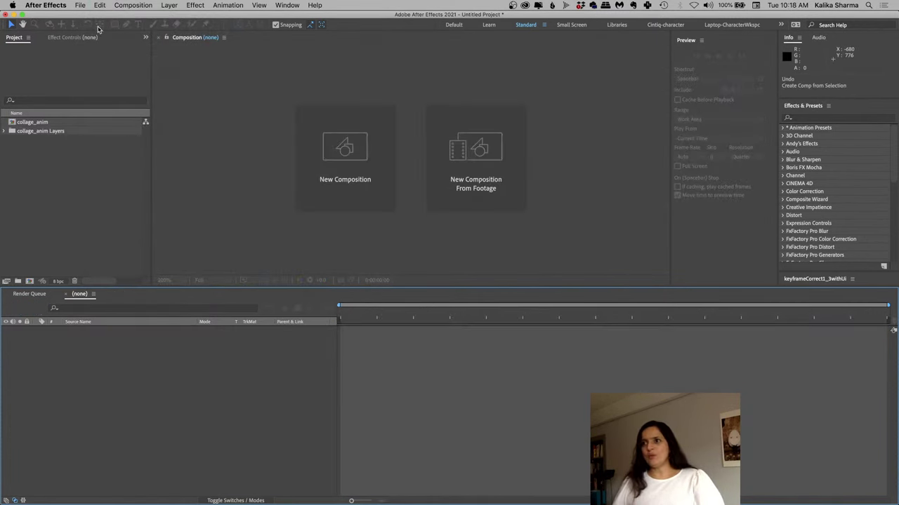
Open collage_anim at Fit magnification, resize the viewer, and select the fence layer
double_click(40, 123)
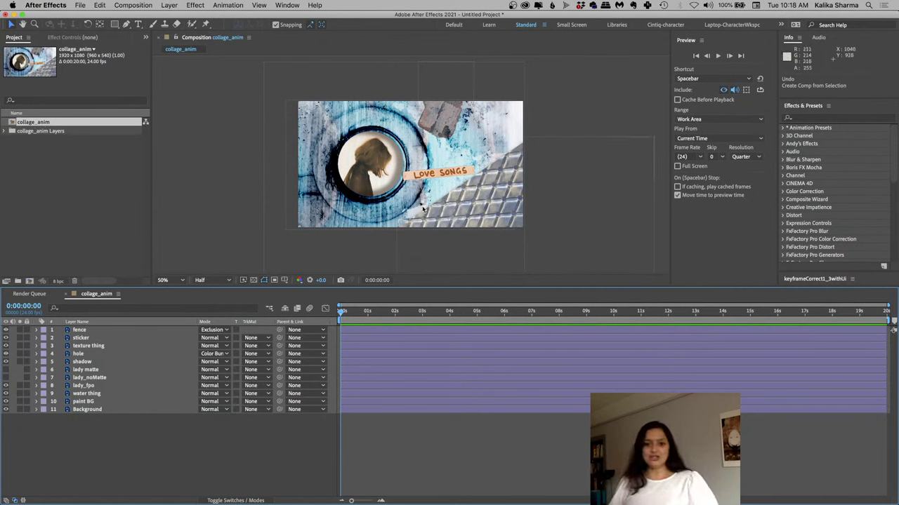
click(166, 281)
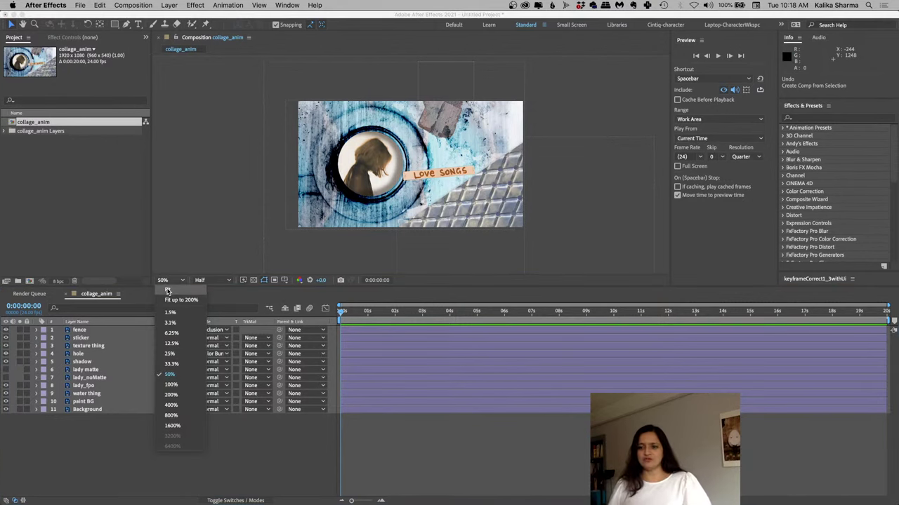
click(167, 291)
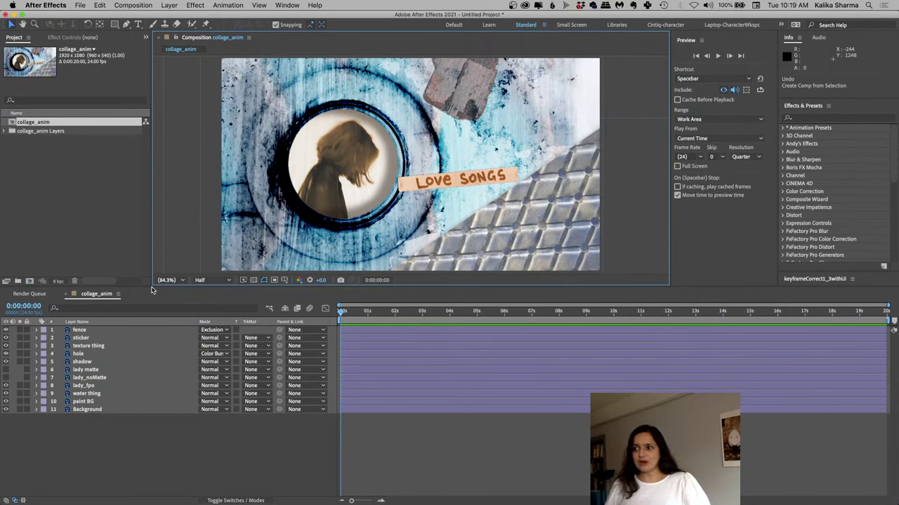
drag(152, 290, 150, 303)
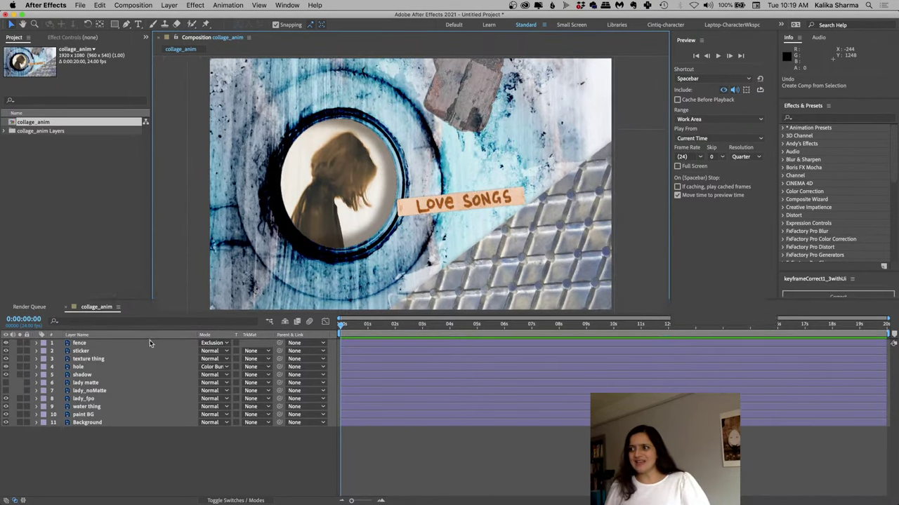
drag(150, 340, 145, 369)
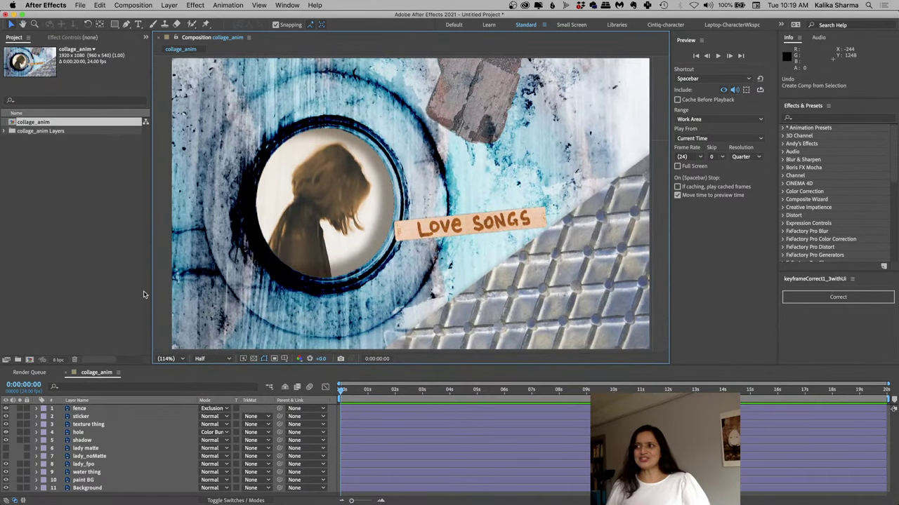
drag(143, 295, 150, 259)
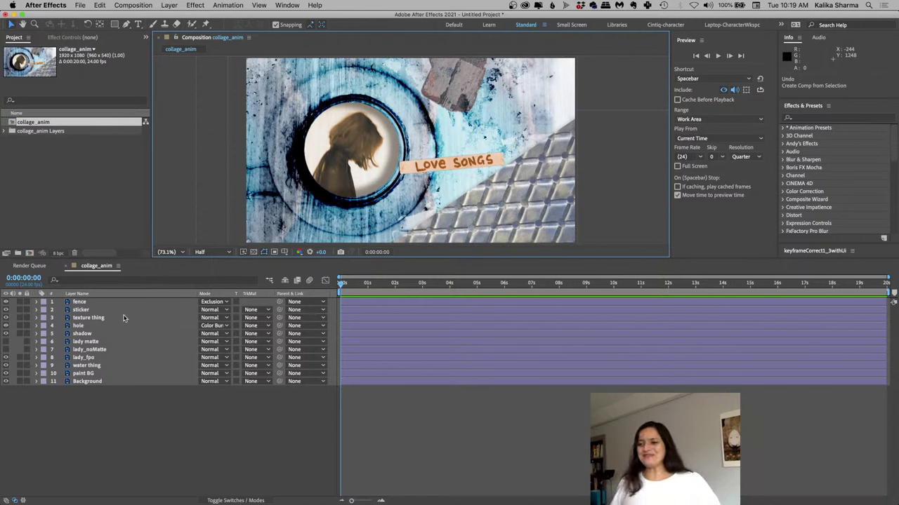
click(77, 303)
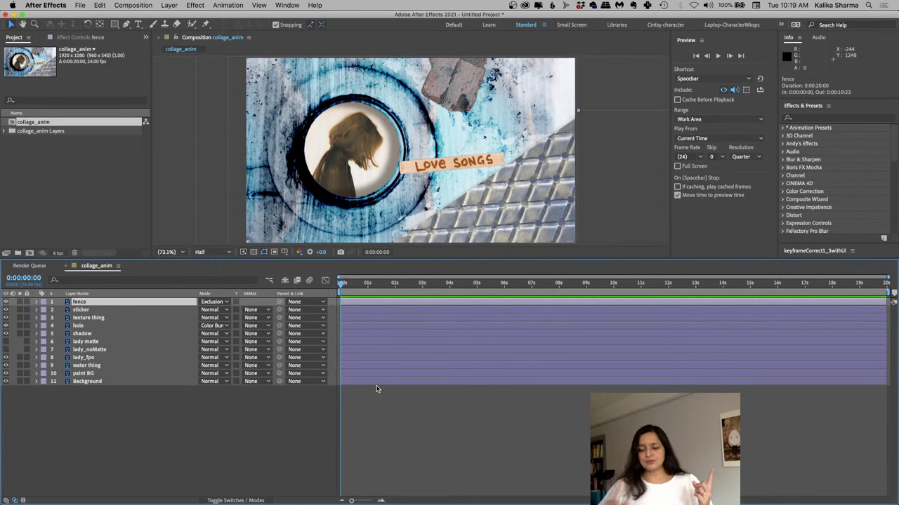
Save the project as collage Project.aep in the PS-collage AE projects folder
click(82, 6)
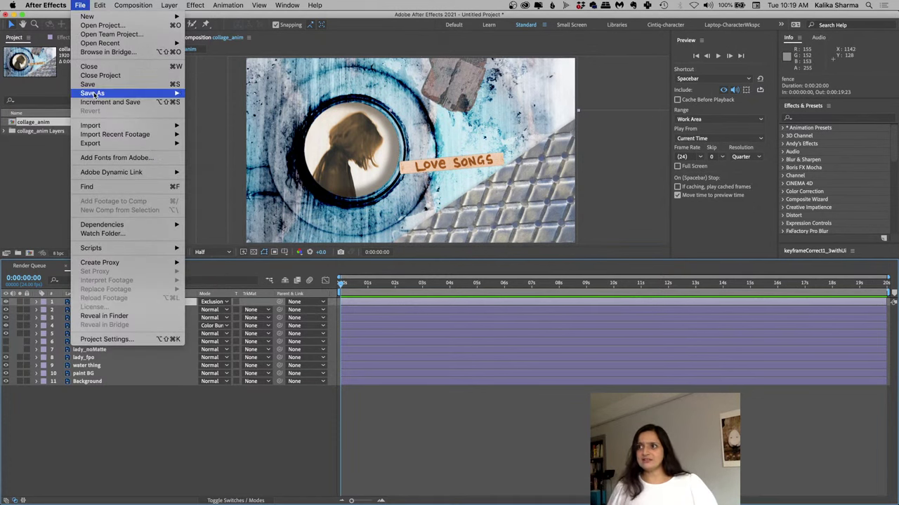
mouse_move(93, 94)
click(200, 96)
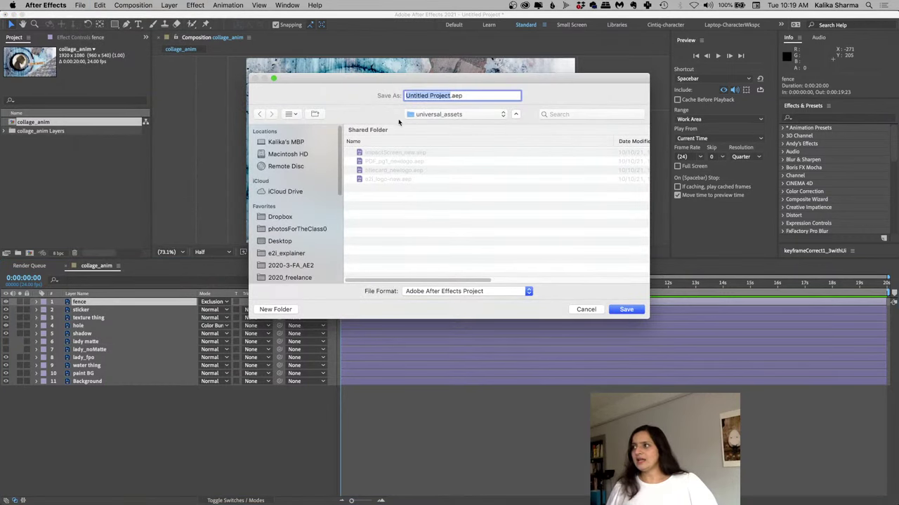
click(294, 241)
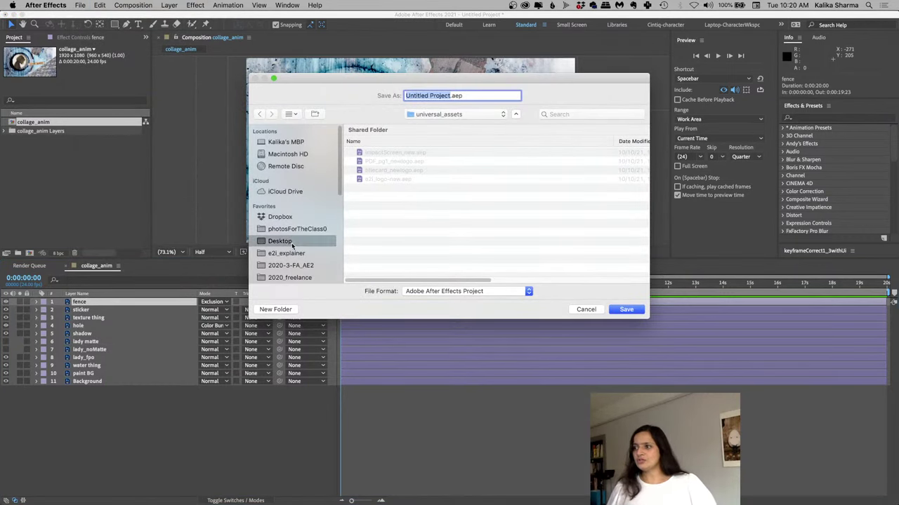
click(425, 115)
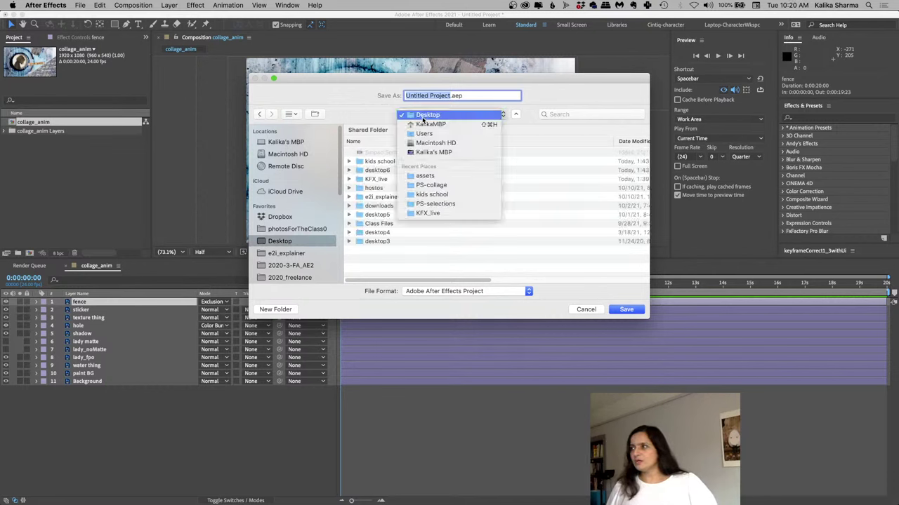
click(422, 187)
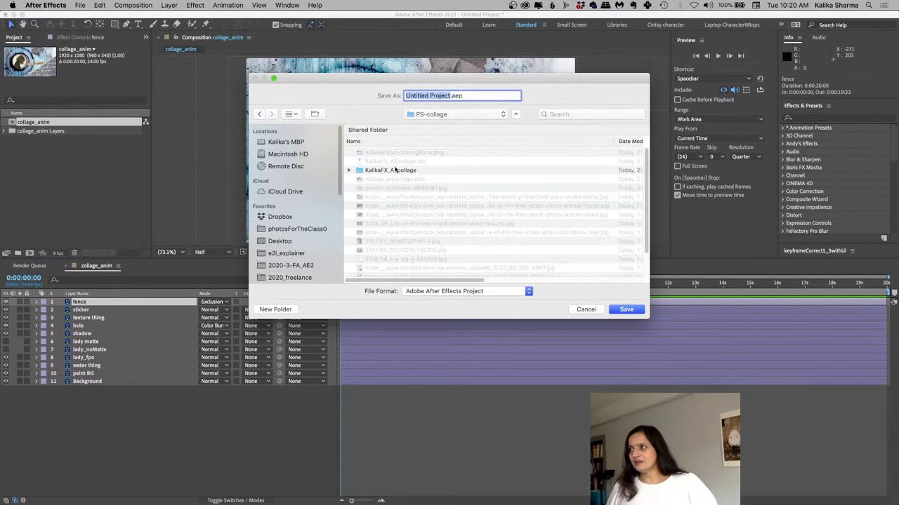
double_click(395, 170)
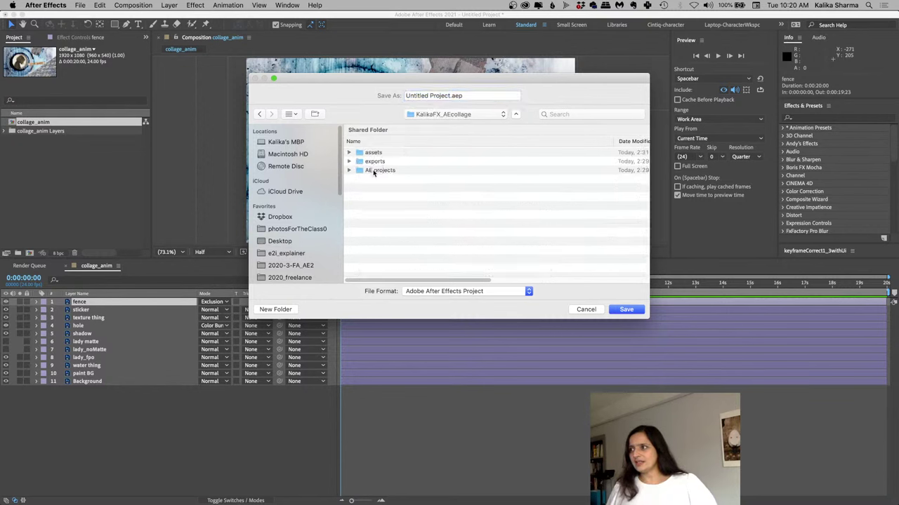
double_click(374, 170)
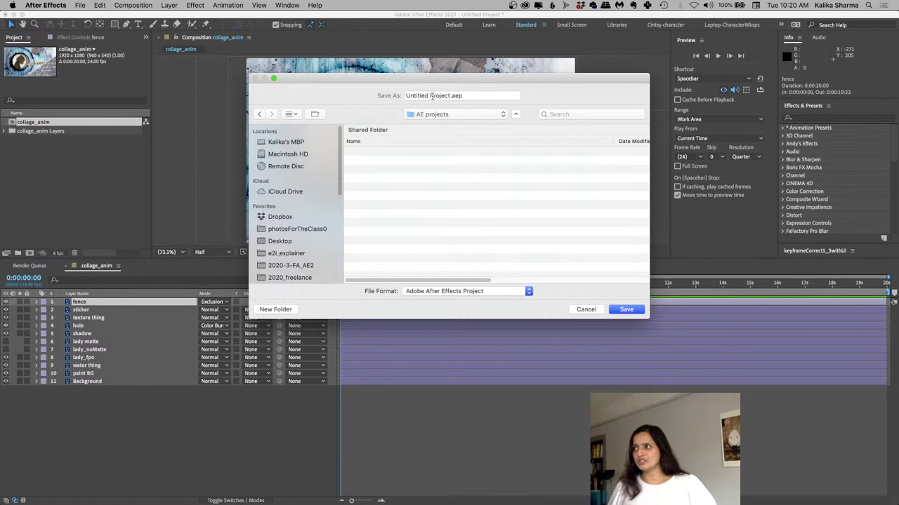
double_click(425, 95)
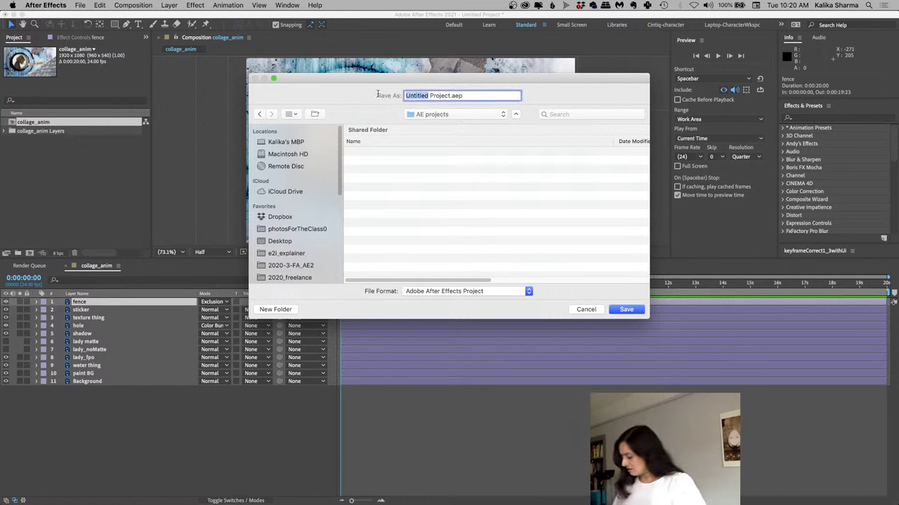
text(collage)
key(Return)
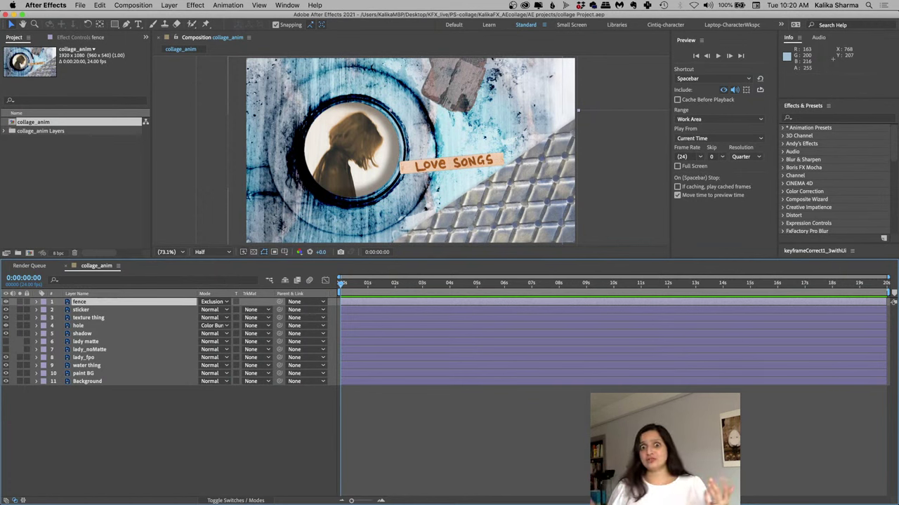
Try shifting the paint BG layer later, then undo so it stays at 0:00:00:00
click(82, 373)
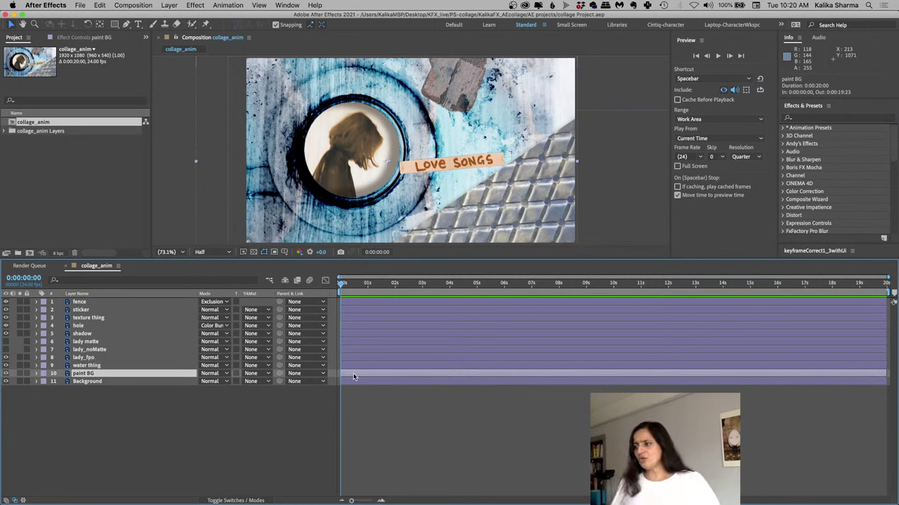
drag(354, 377, 363, 377)
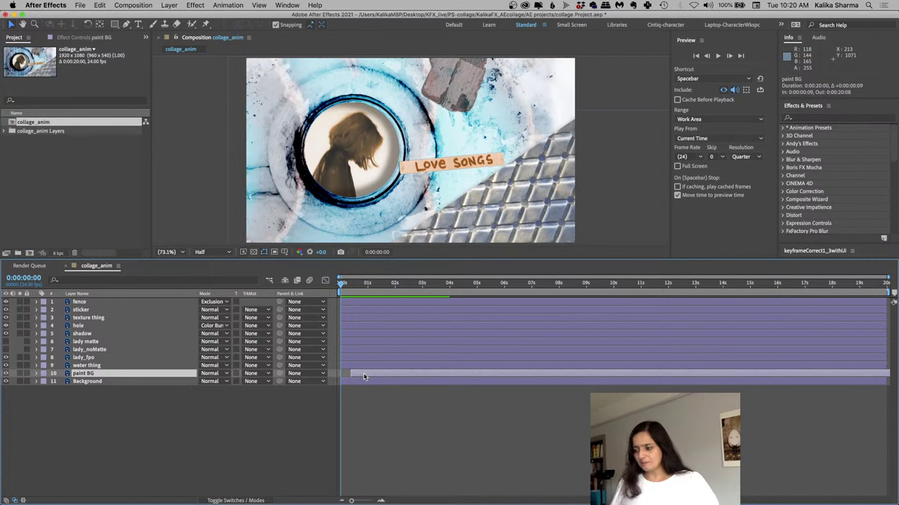
key(super+z)
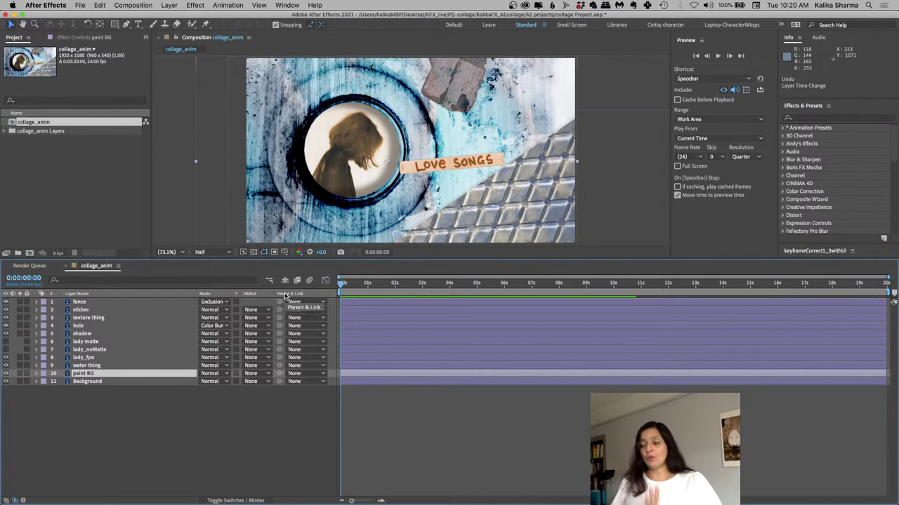
Add the In column to the timeline's layer columns
right_click(285, 296)
key(Escape)
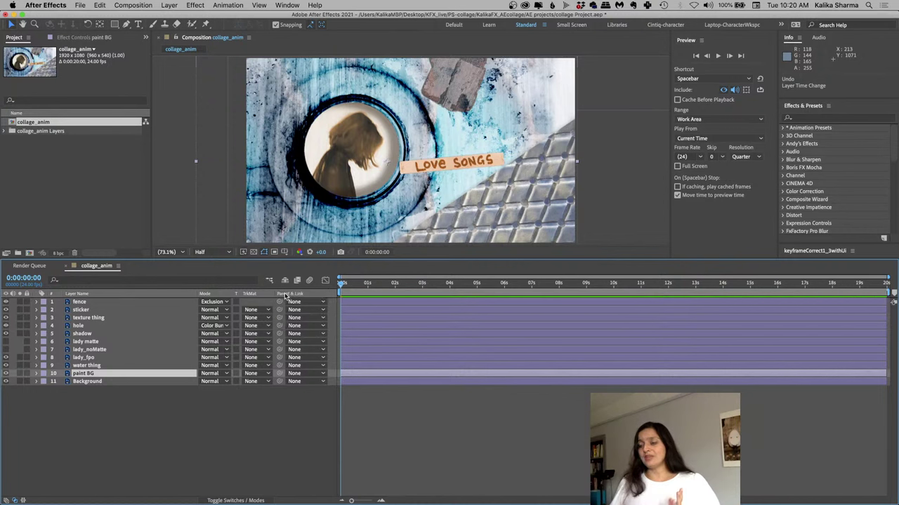
right_click(139, 297)
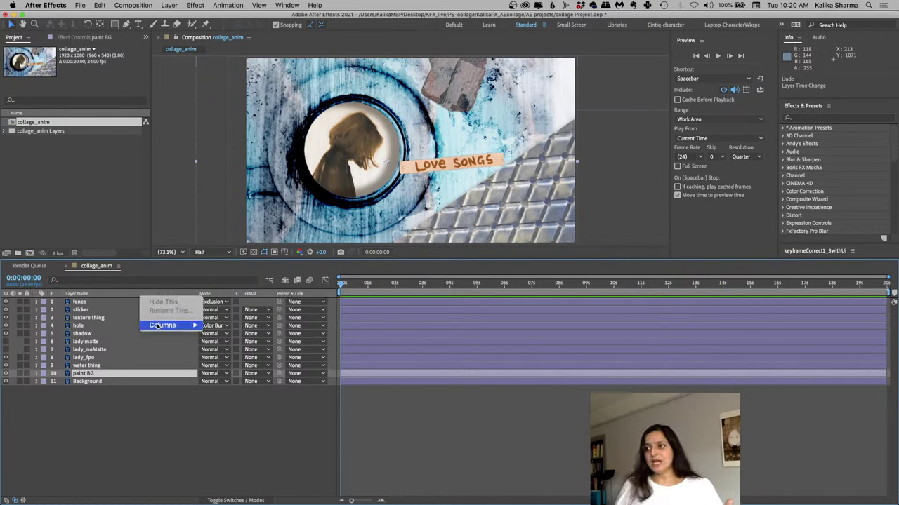
mouse_move(158, 328)
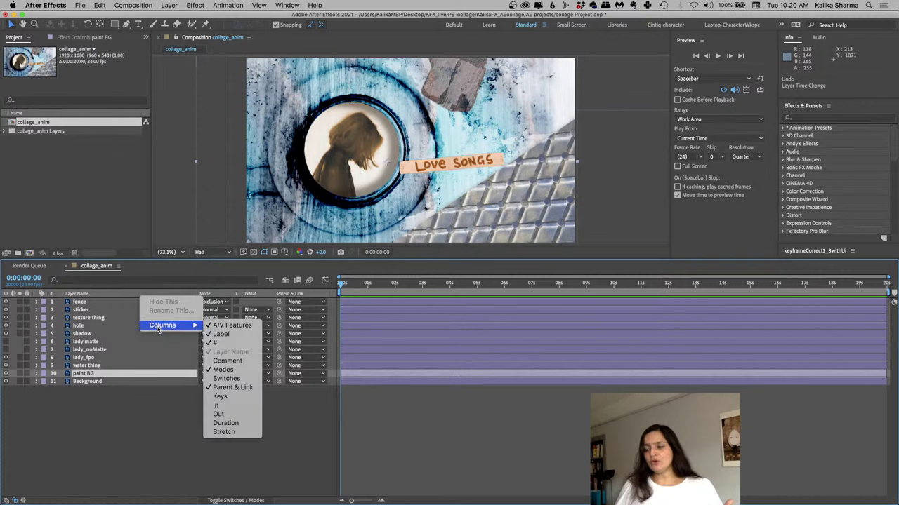
click(217, 405)
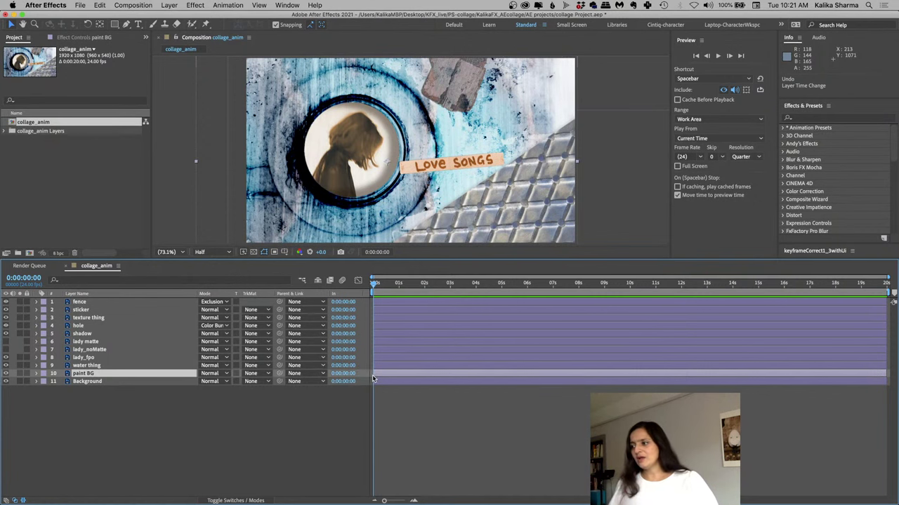
Slide the paint BG layer bar so its In point reads 0:00:00:12
drag(374, 379, 402, 374)
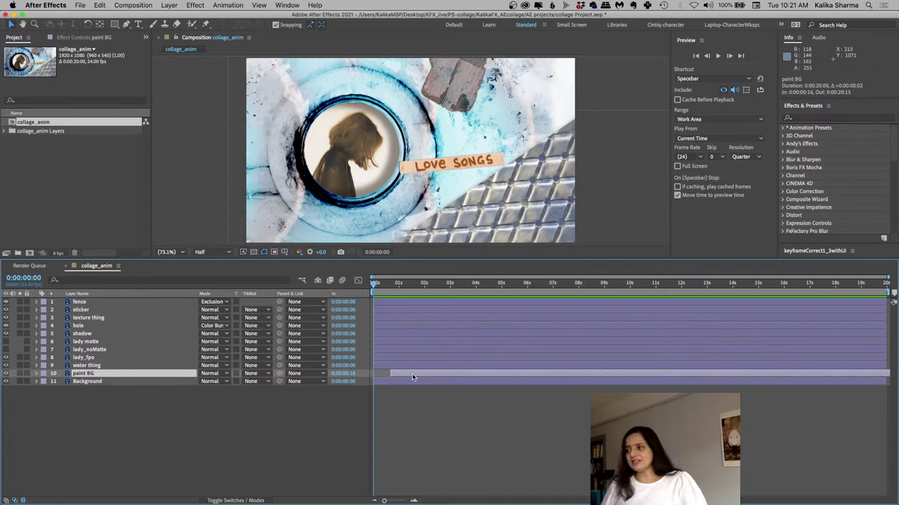
drag(411, 377, 404, 377)
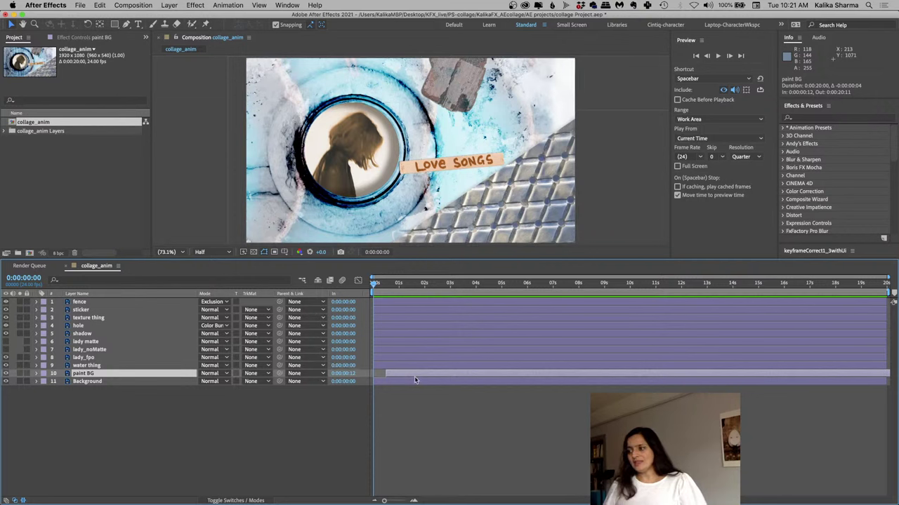
Set water thing's In time to 24 so it starts at 0:00:01:00
click(341, 373)
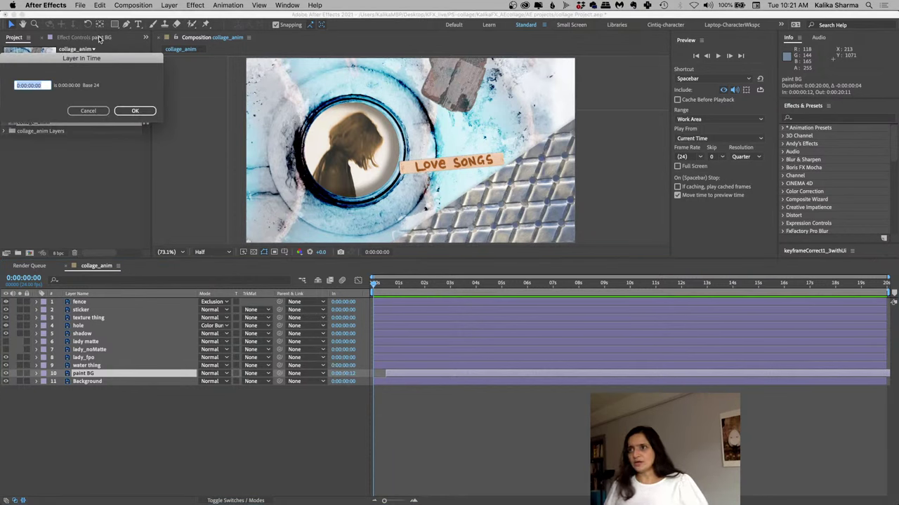
drag(92, 58, 412, 195)
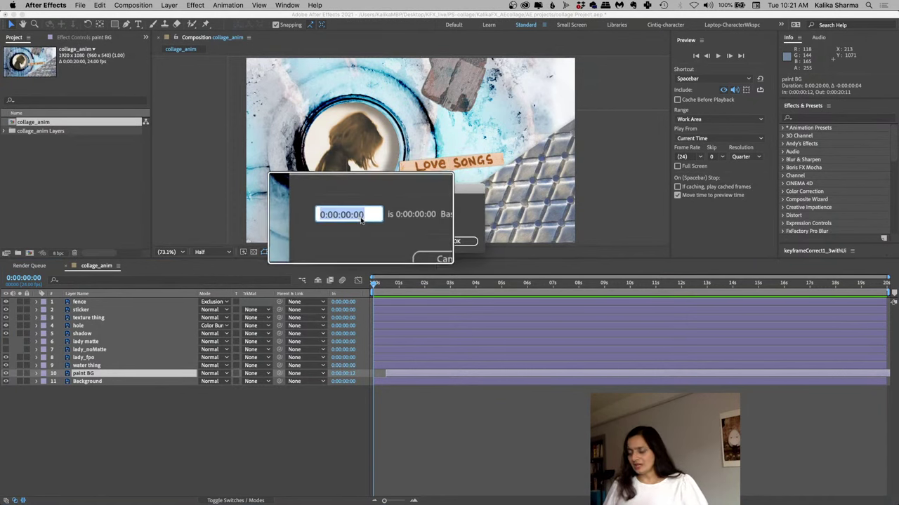
text(24)
key(Return)
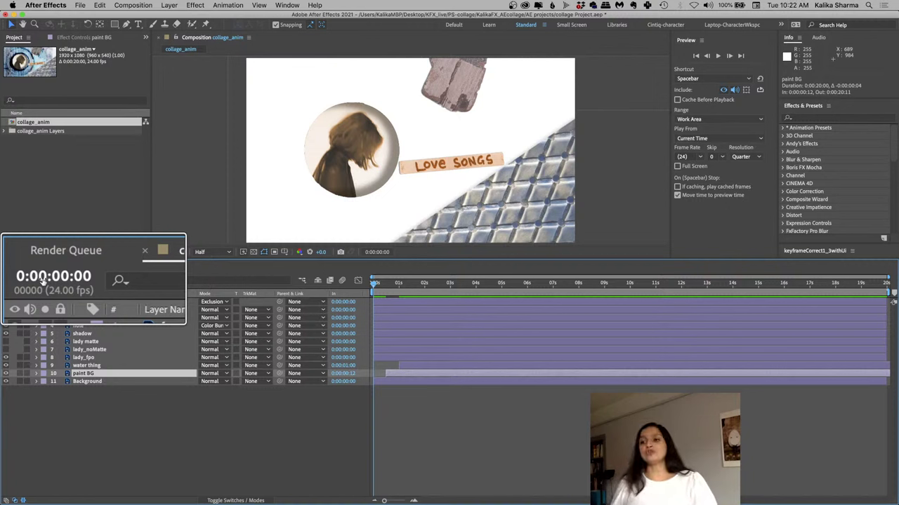
Switch the time display to frames and start lady_fpo at frame 36
super+click(42, 280)
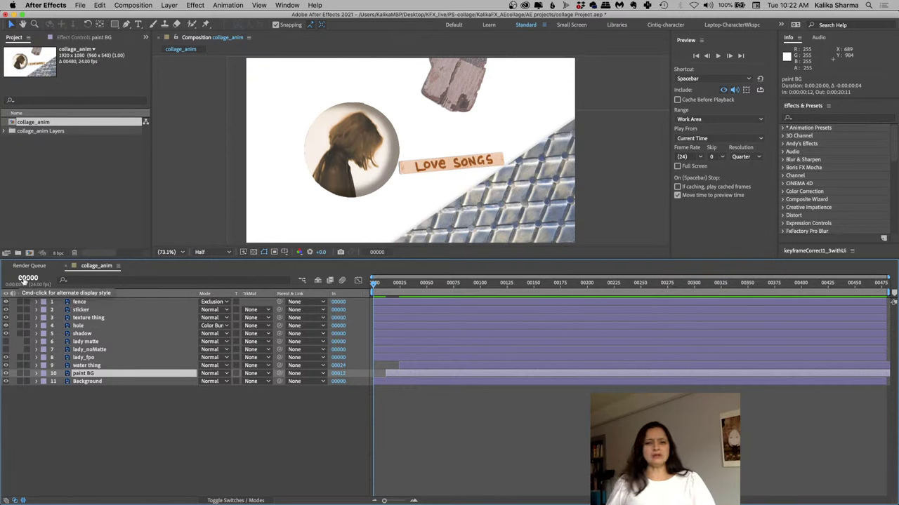
click(338, 358)
text(36)
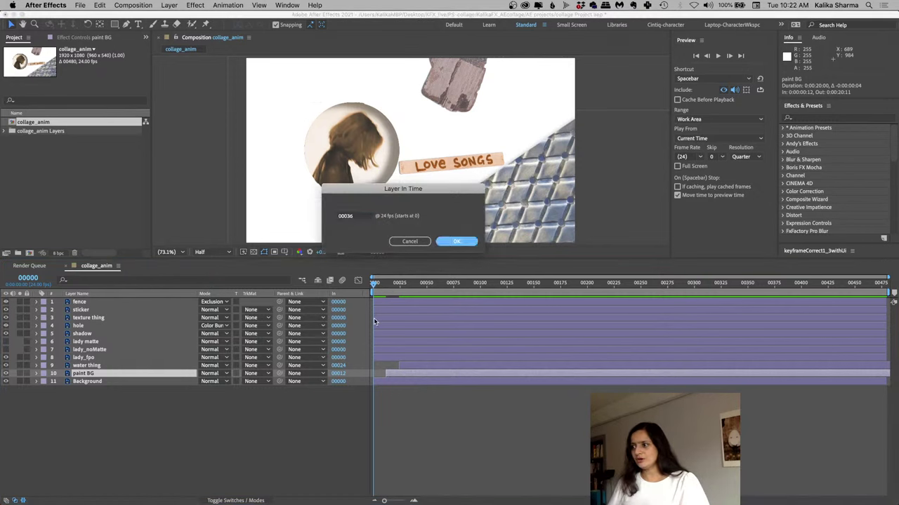
click(456, 241)
Start lady_noMatte at frame 48, leaving lady matte's start unchanged
click(339, 349)
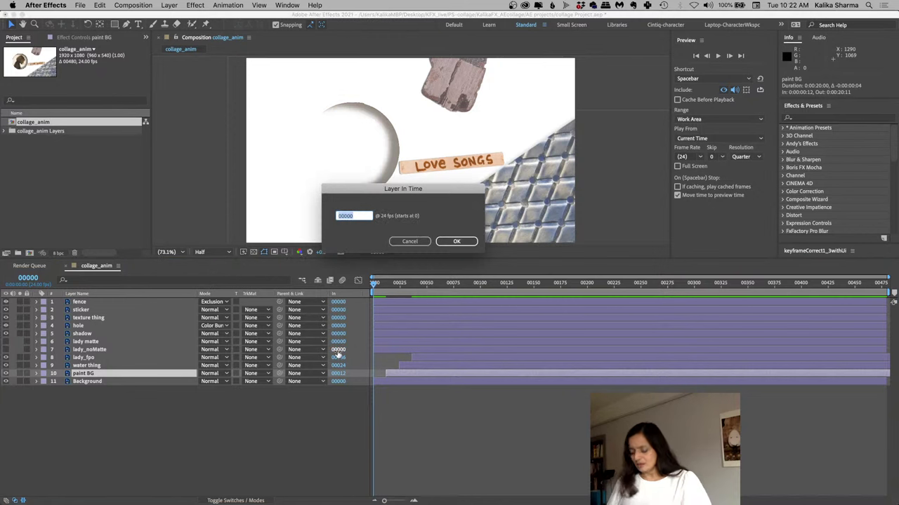
text(48)
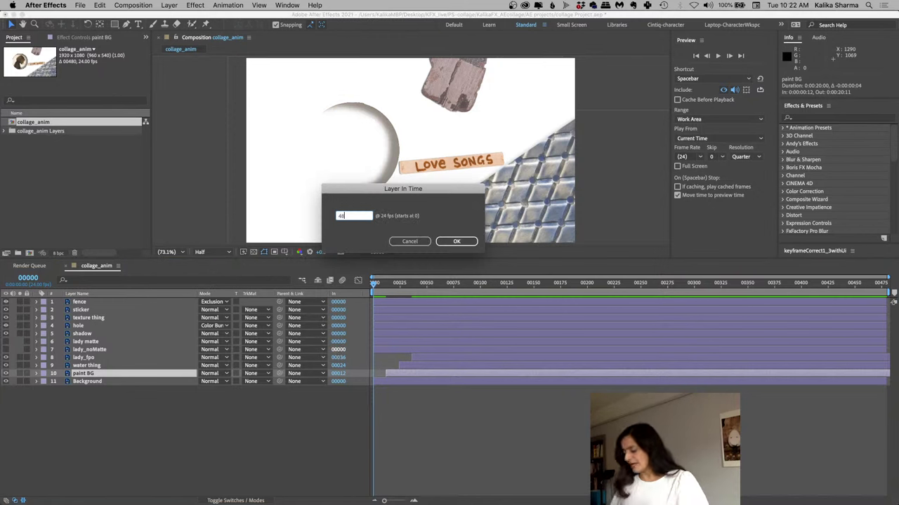
key(Return)
click(339, 342)
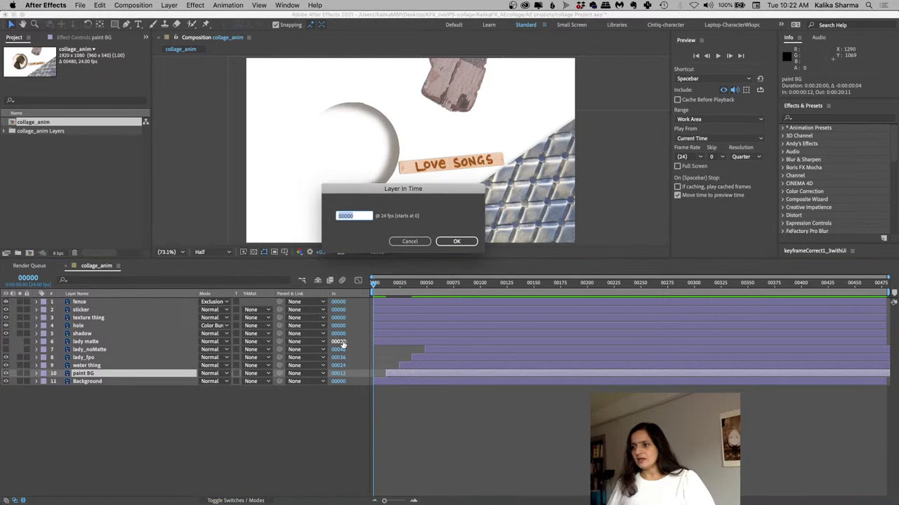
key(Tab)
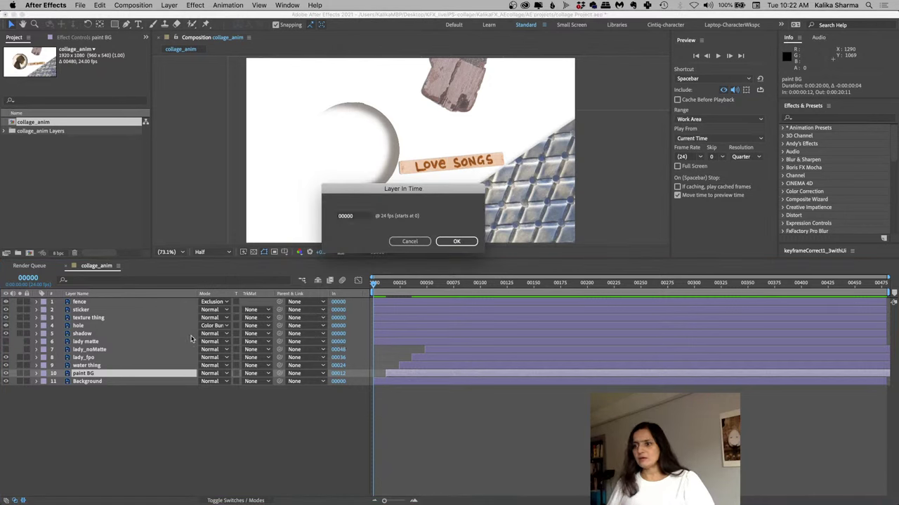
click(409, 241)
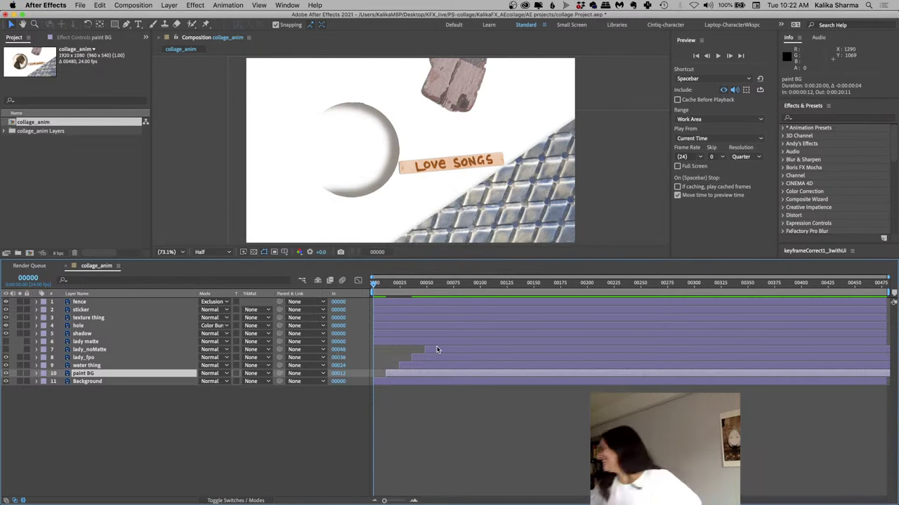
Reset lady_noMatte's start to frame 0 and select the shadow layer
click(95, 350)
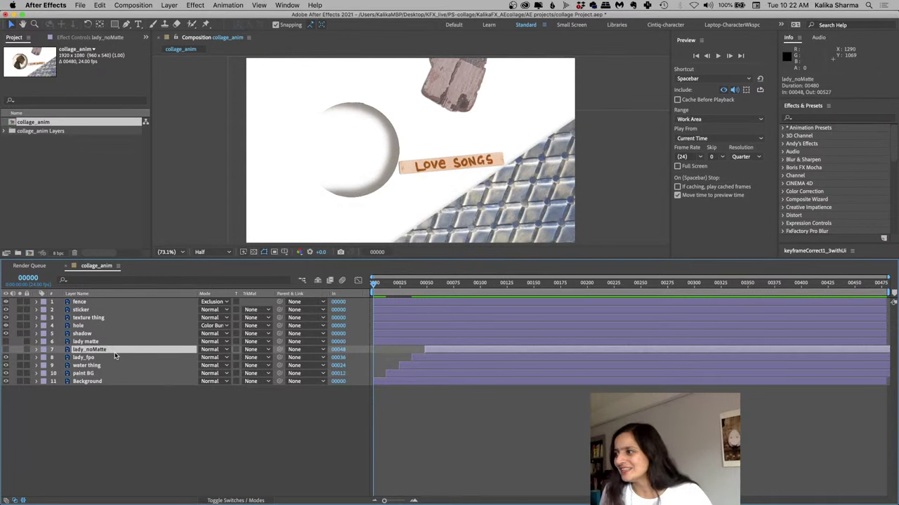
click(338, 350)
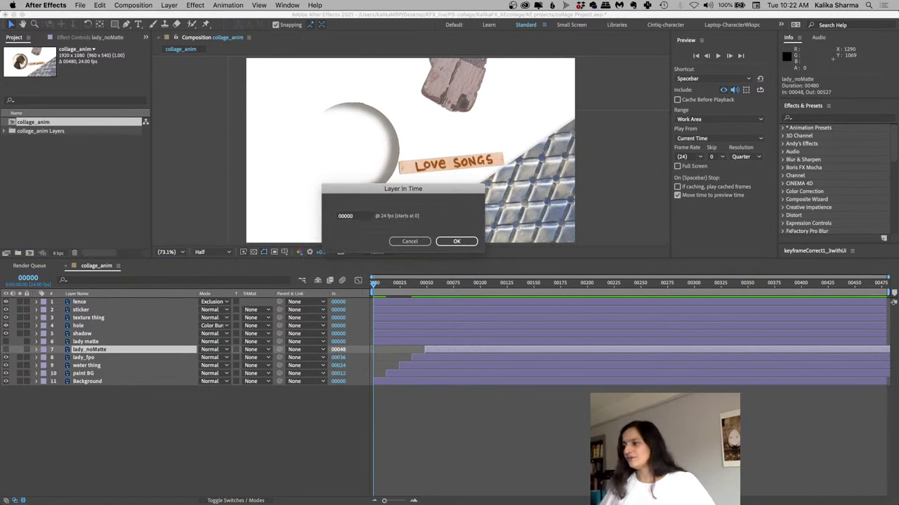
text(00000)
key(Return)
click(90, 334)
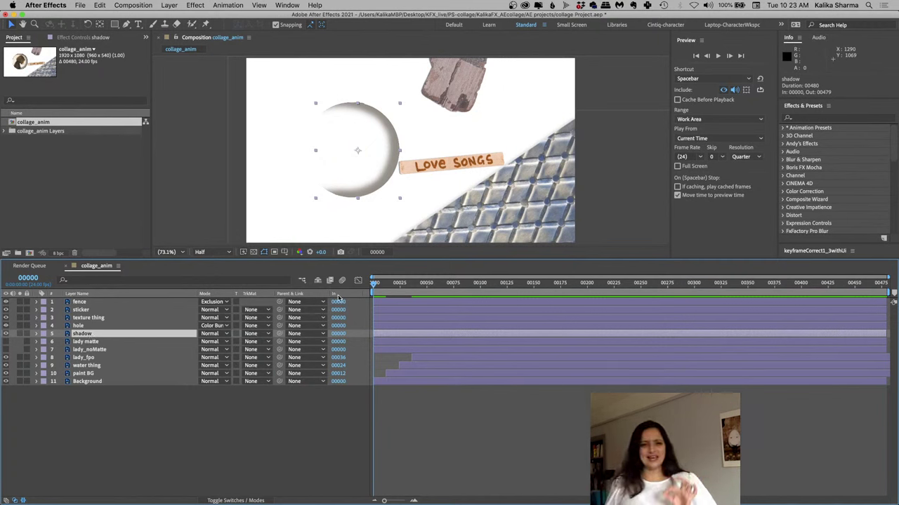
Start the shadow layer at frame 48 and the hole layer at frame 60
click(340, 335)
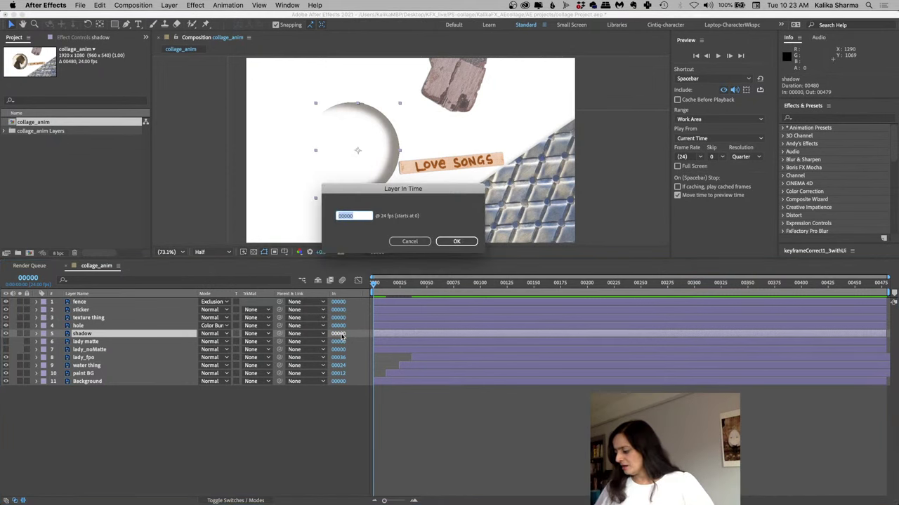
text(48)
key(Return)
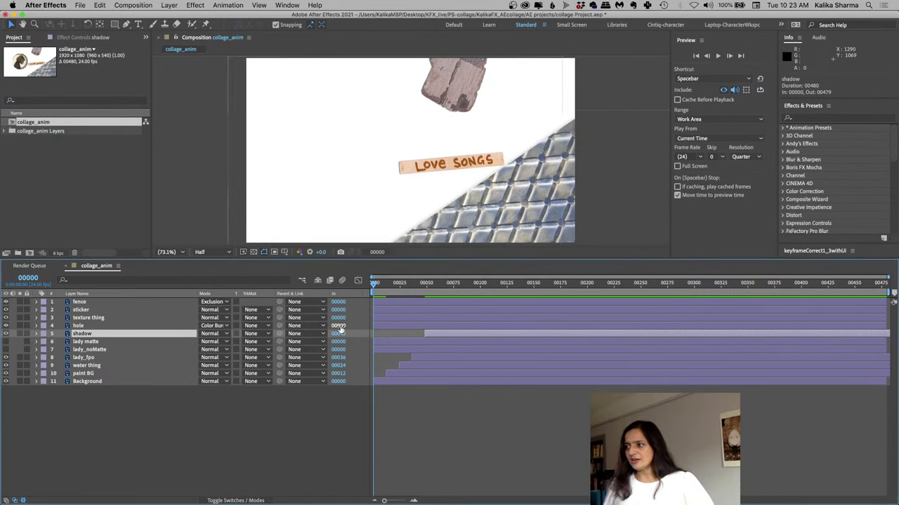
click(339, 327)
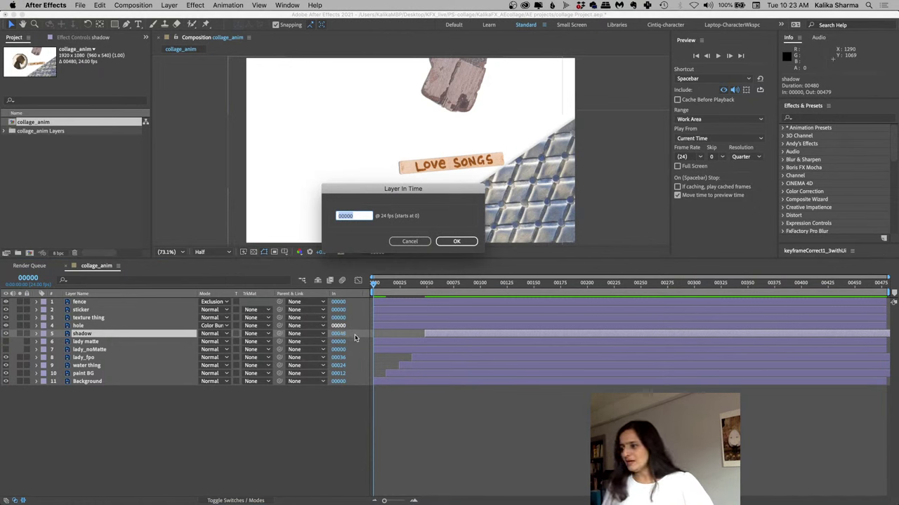
text(48+12)
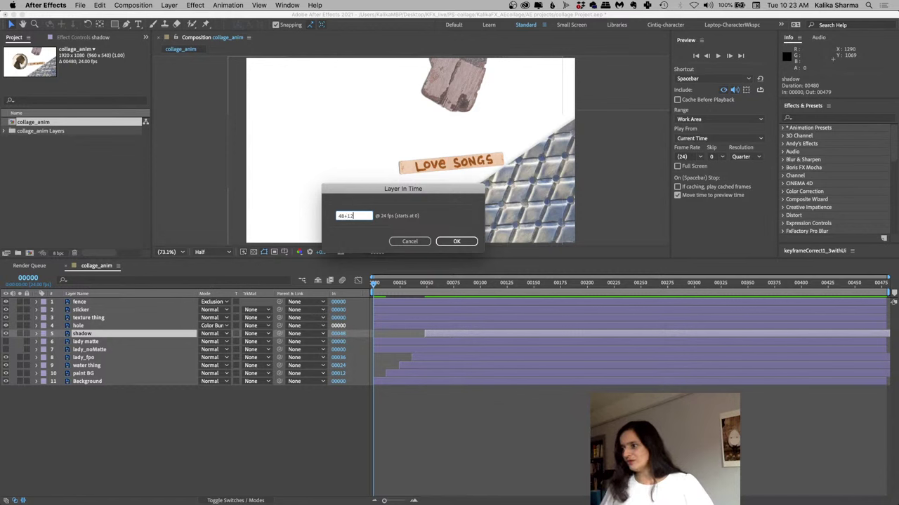
key(Return)
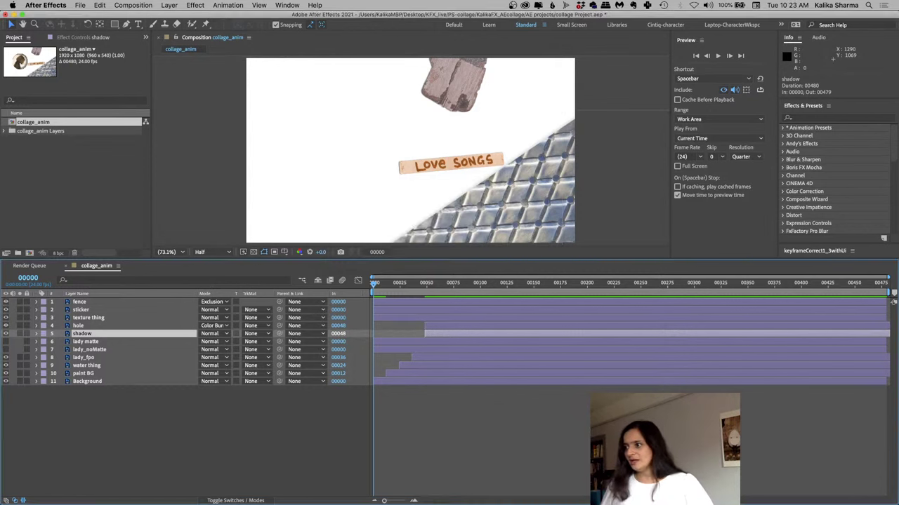
click(341, 327)
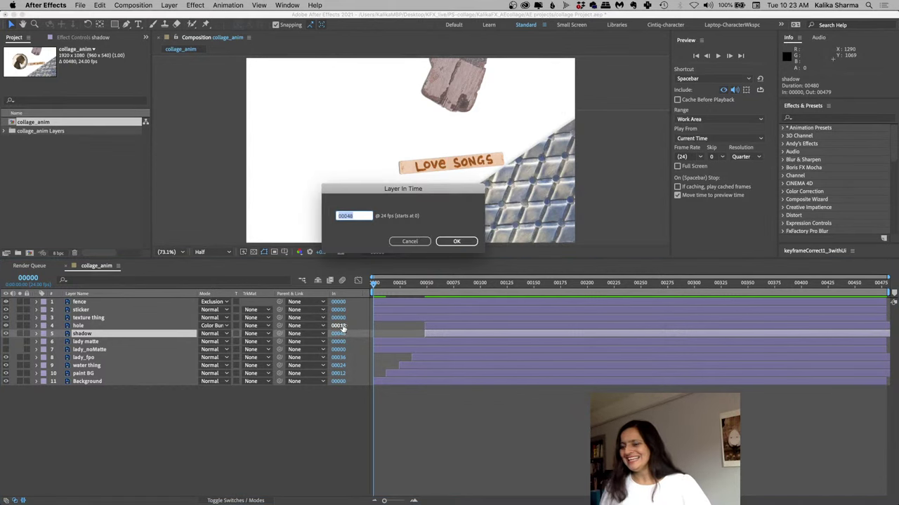
text(60)
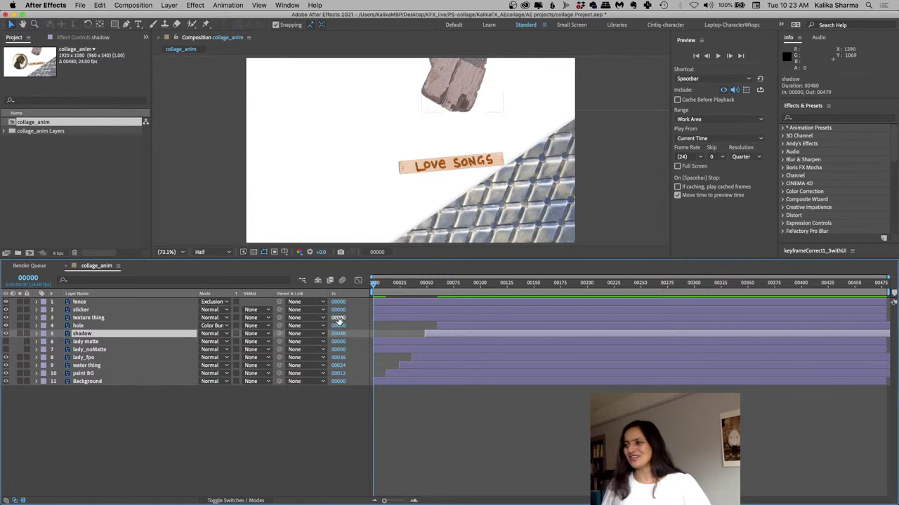
Start texture thing at frame 72, sticker at 84 and fence at 96
click(338, 317)
text(72)
key(Return)
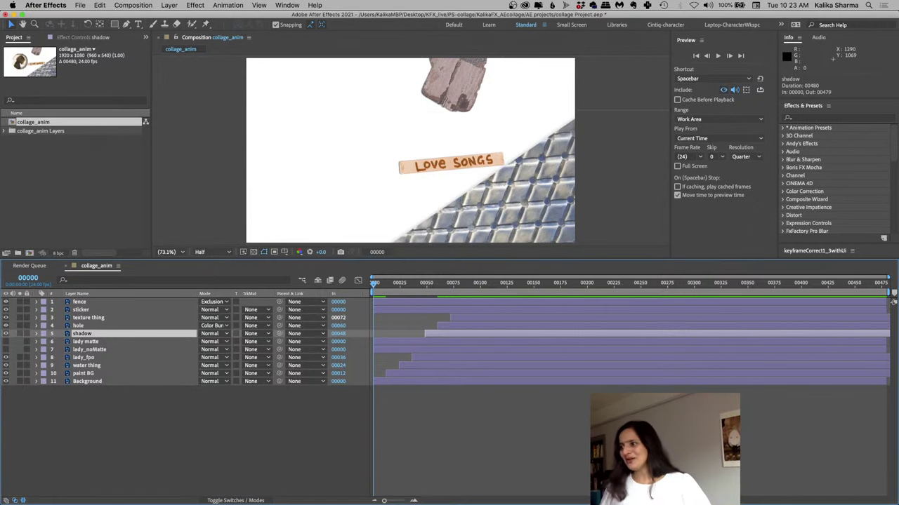
click(338, 309)
text(84)
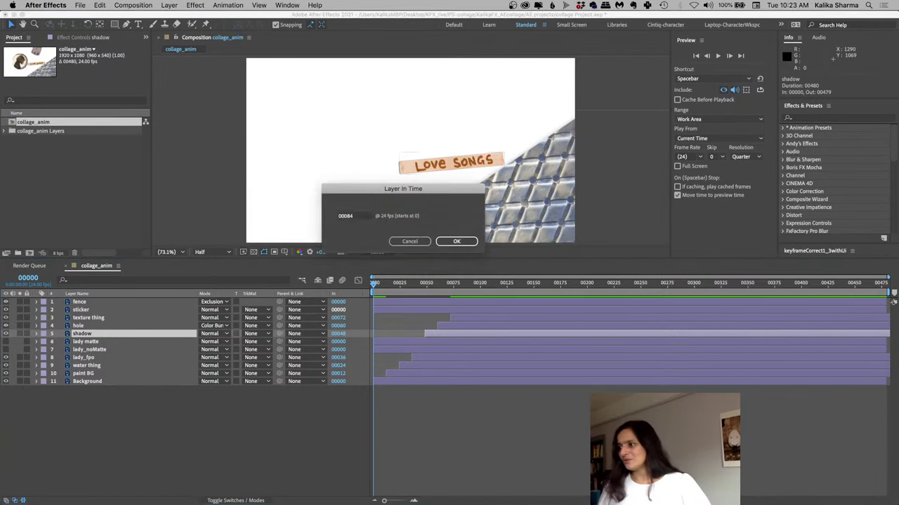
key(Return)
click(341, 303)
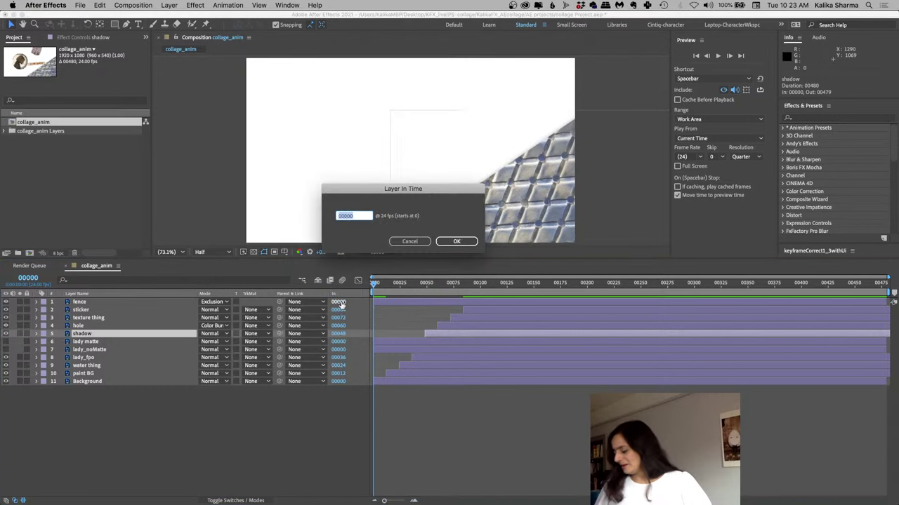
text(96)
key(Return)
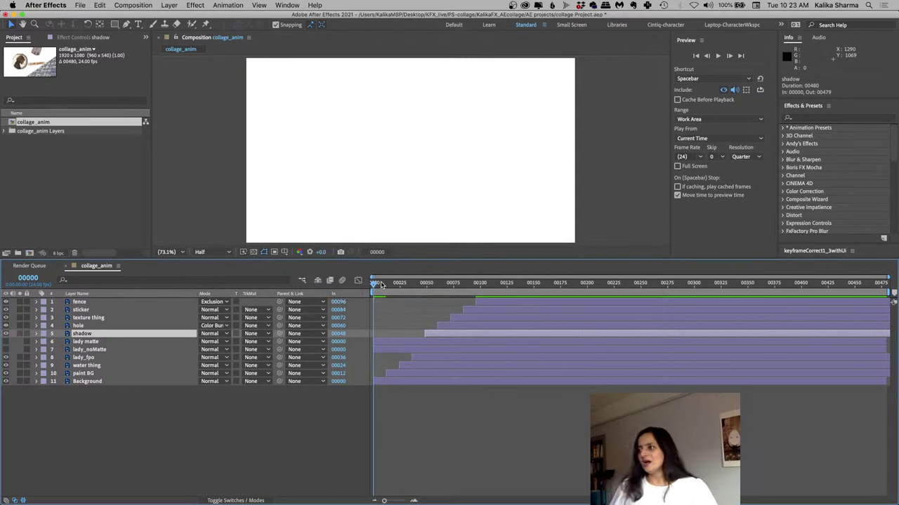
Deselect the layers, then play and stop a RAM preview of the staggered collage
click(411, 416)
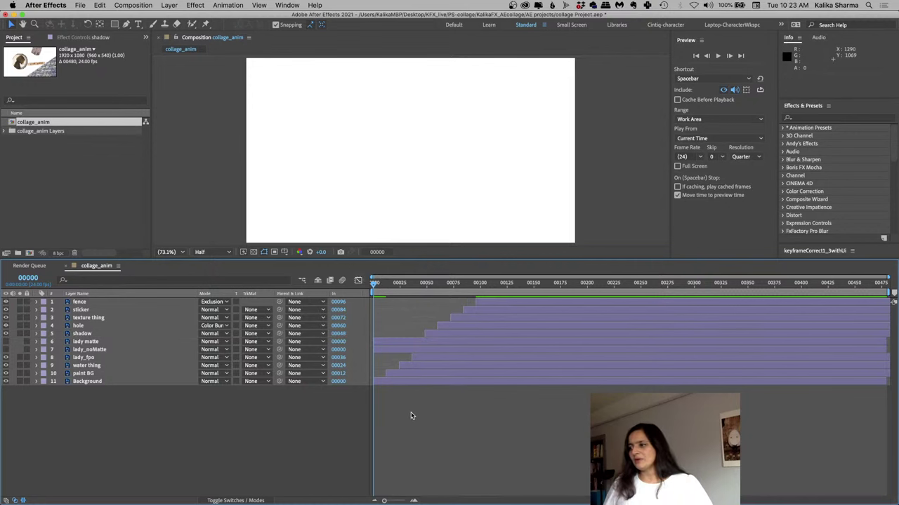
key(space)
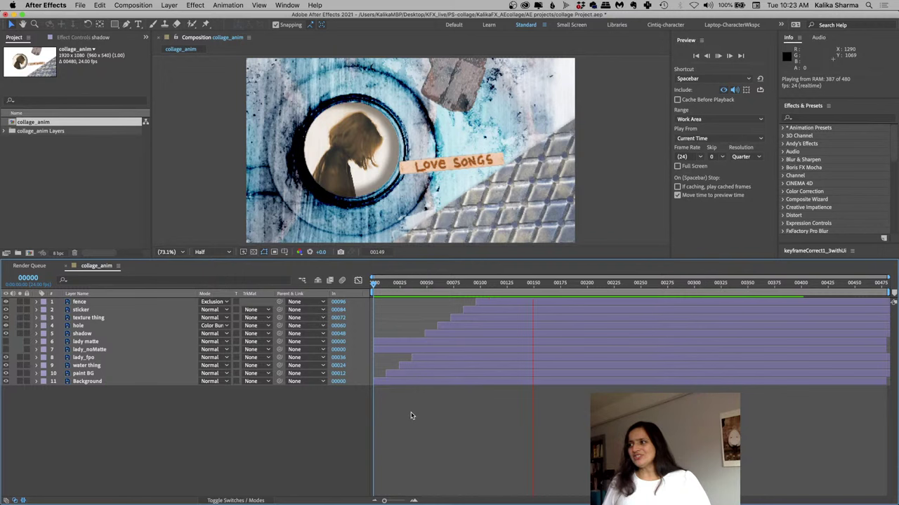
key(space)
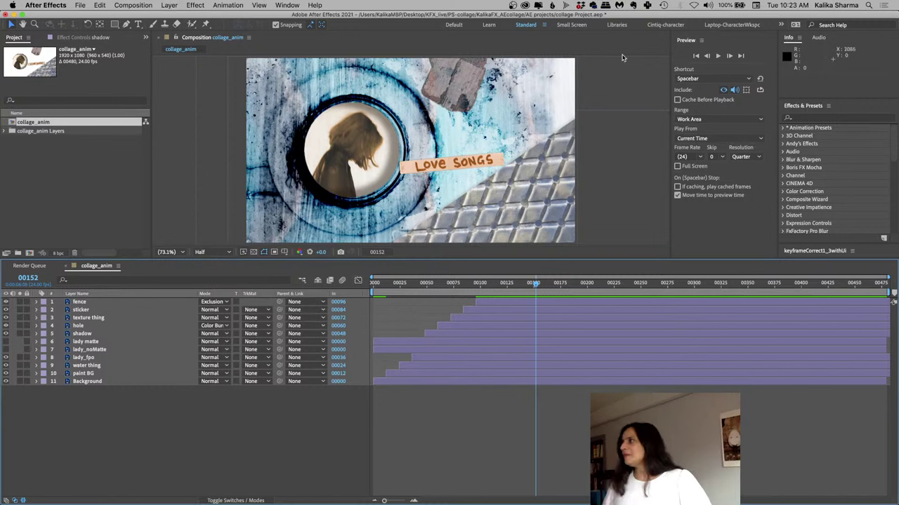
click(691, 139)
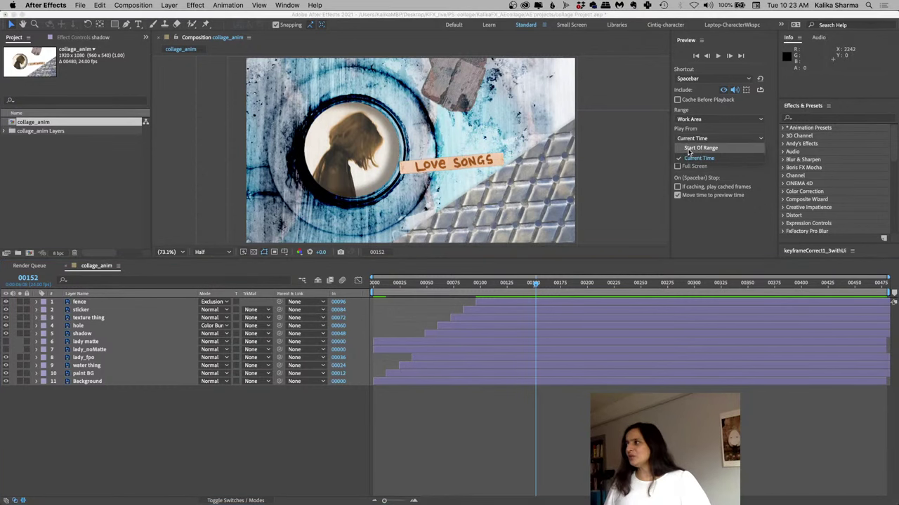
click(688, 150)
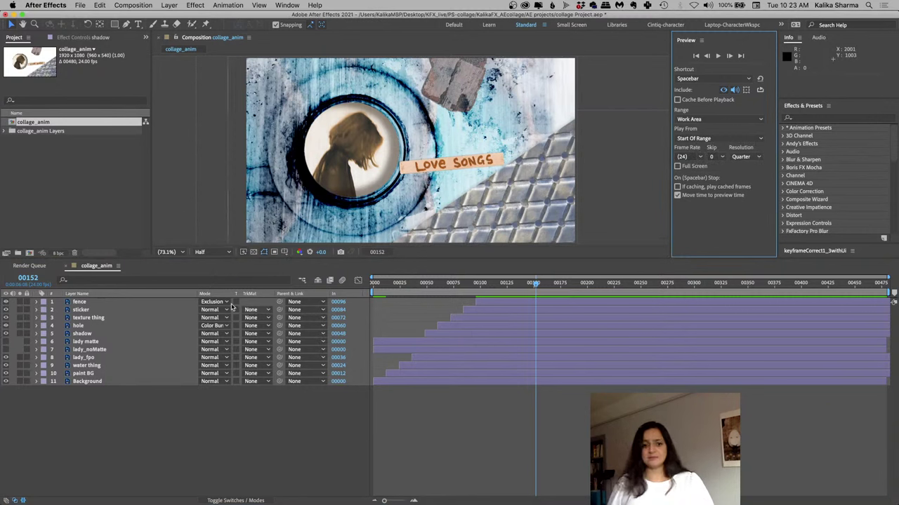
click(717, 56)
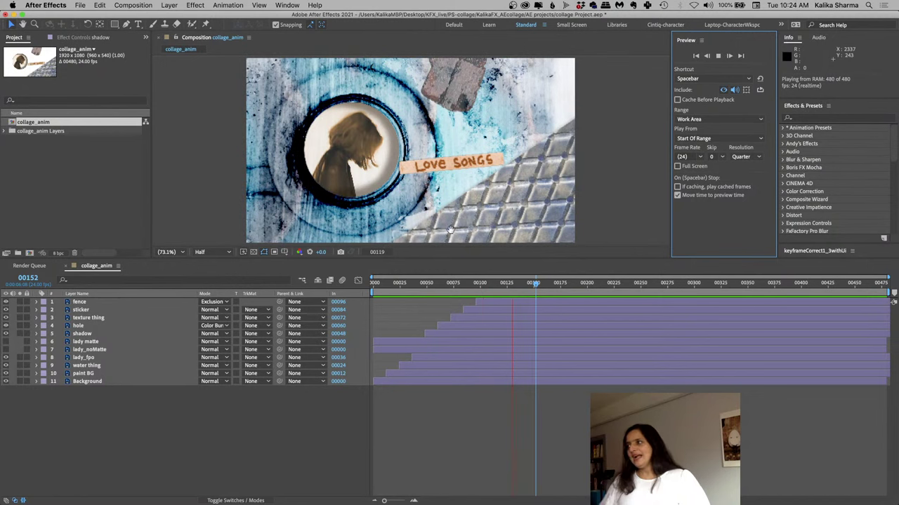
click(451, 232)
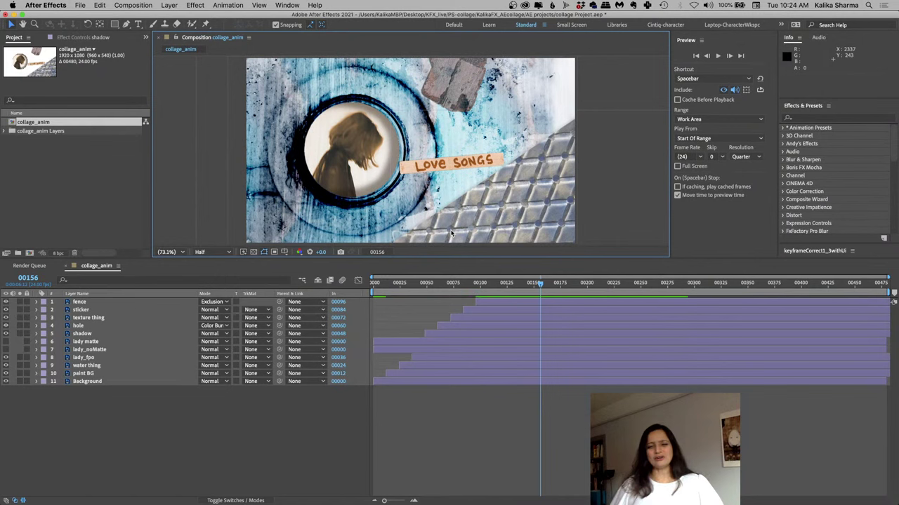
Revert the project to its last saved version, discarding the unsaved staggered starts
click(80, 5)
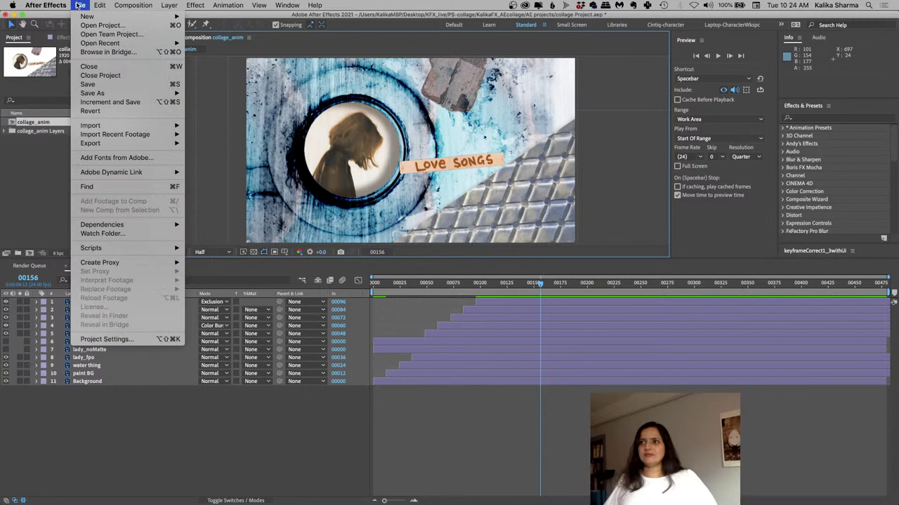
click(90, 111)
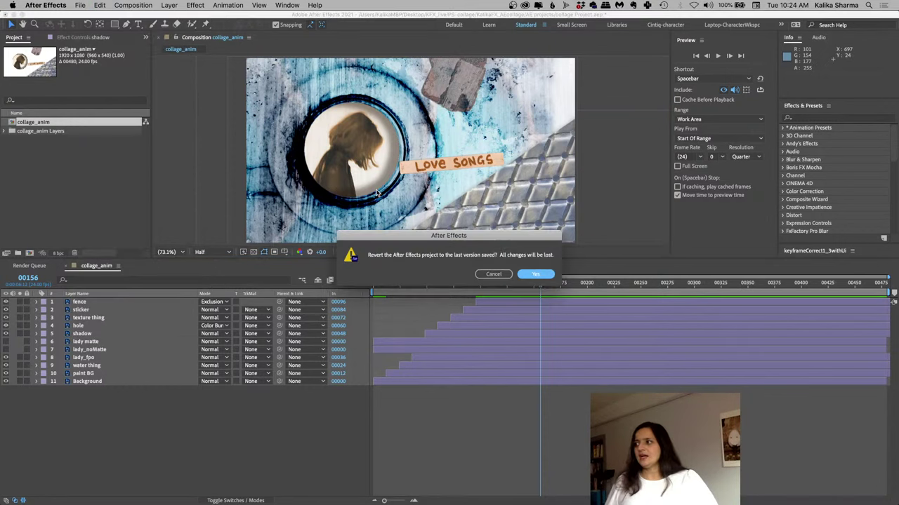
key(Return)
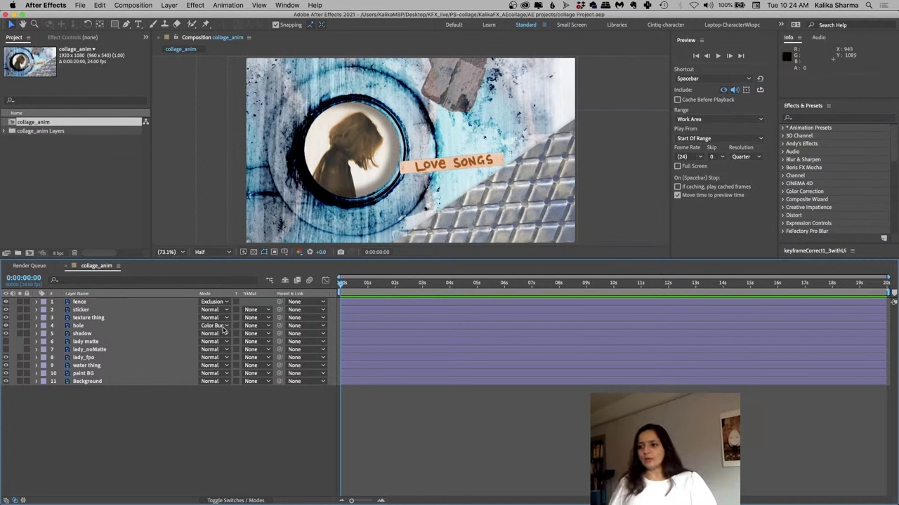
Hide the top collage layers, then select hole and shadow and turn hole back on
click(100, 368)
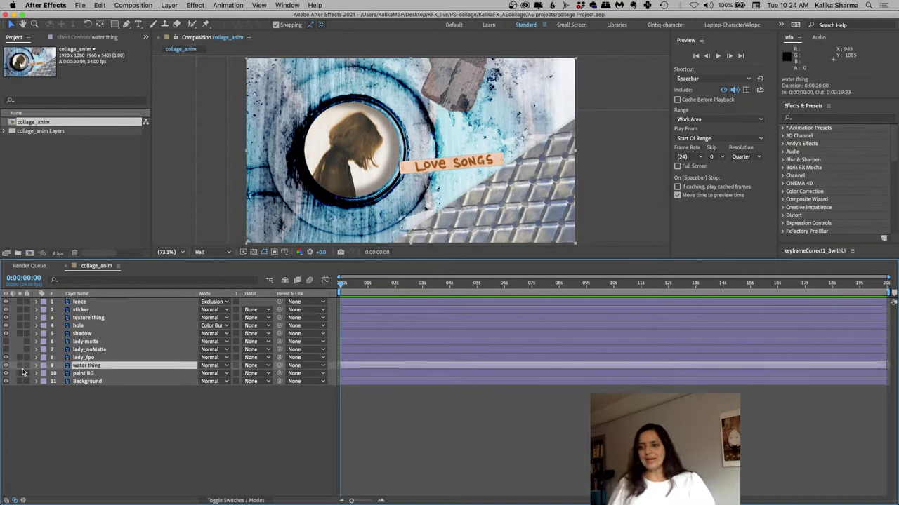
drag(5, 327, 6, 302)
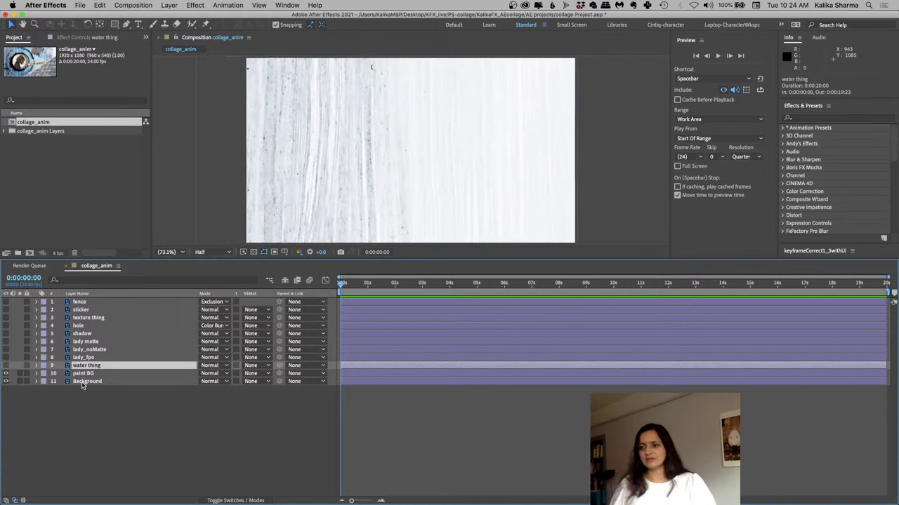
click(80, 327)
shift+click(81, 334)
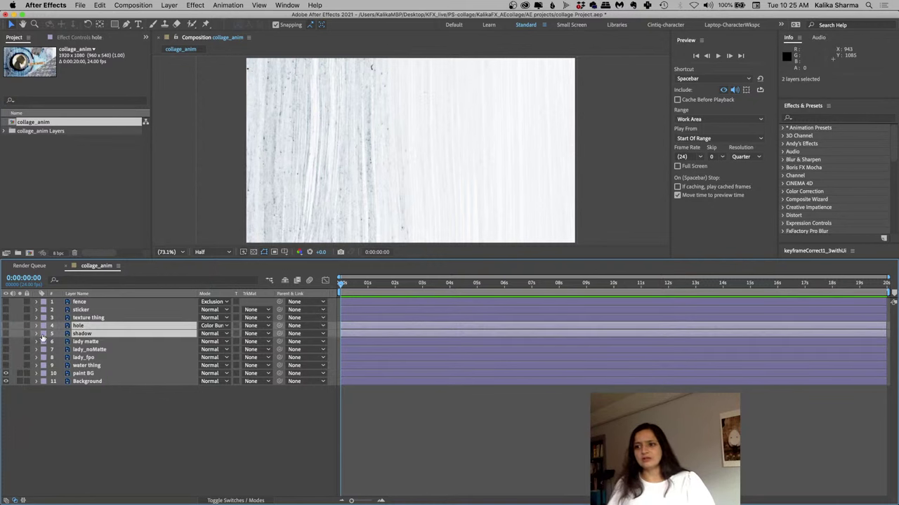
click(6, 327)
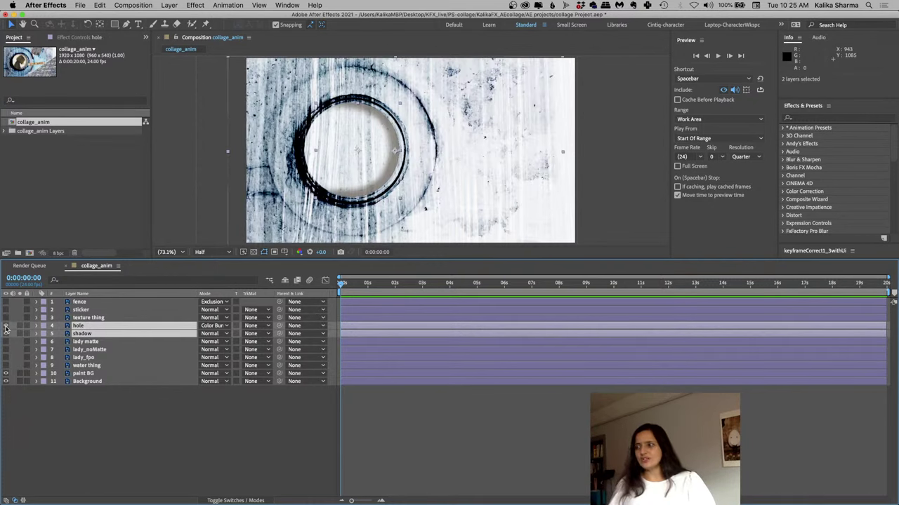
Turn the shadow layer back on and move the playhead to about one second
click(6, 334)
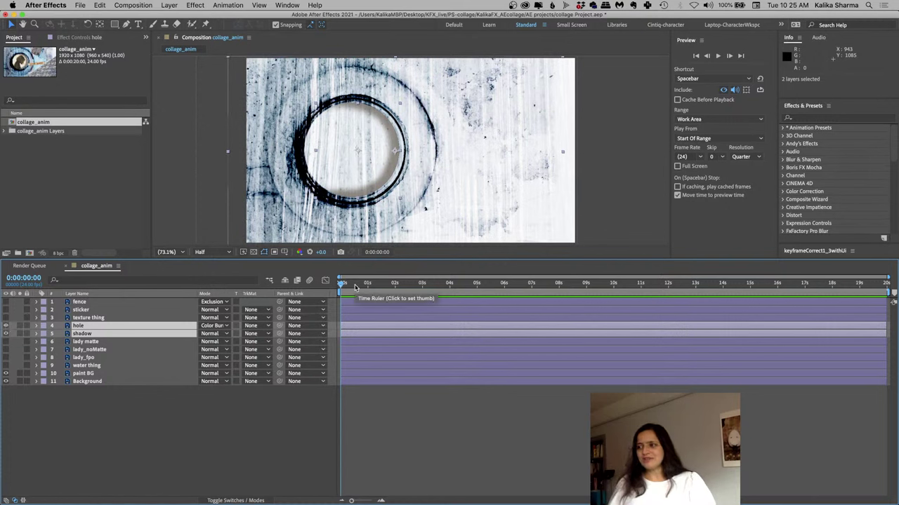
click(354, 284)
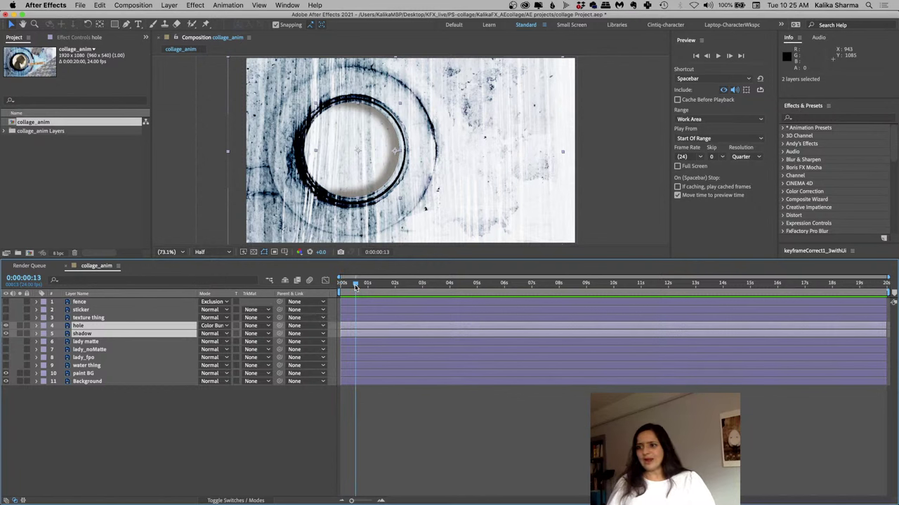
drag(355, 284, 367, 290)
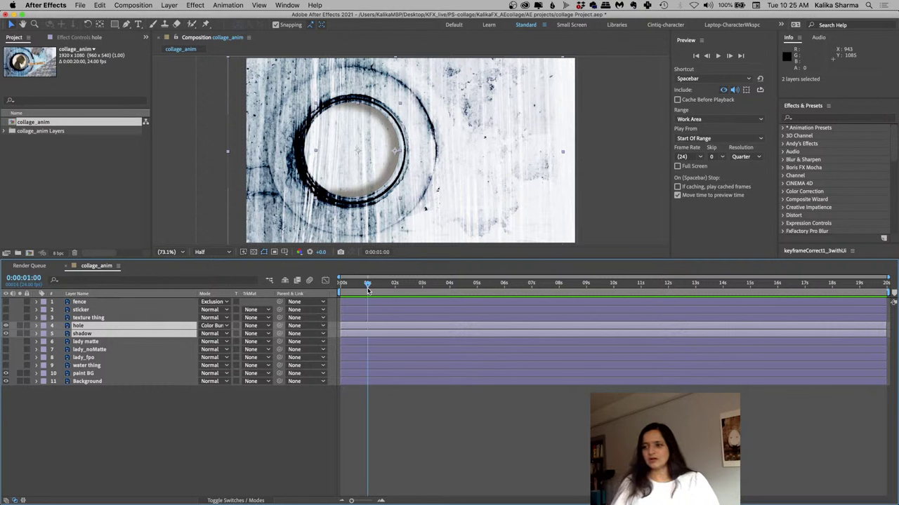
Hide the Parent & Link column and show the layer switches
right_click(303, 298)
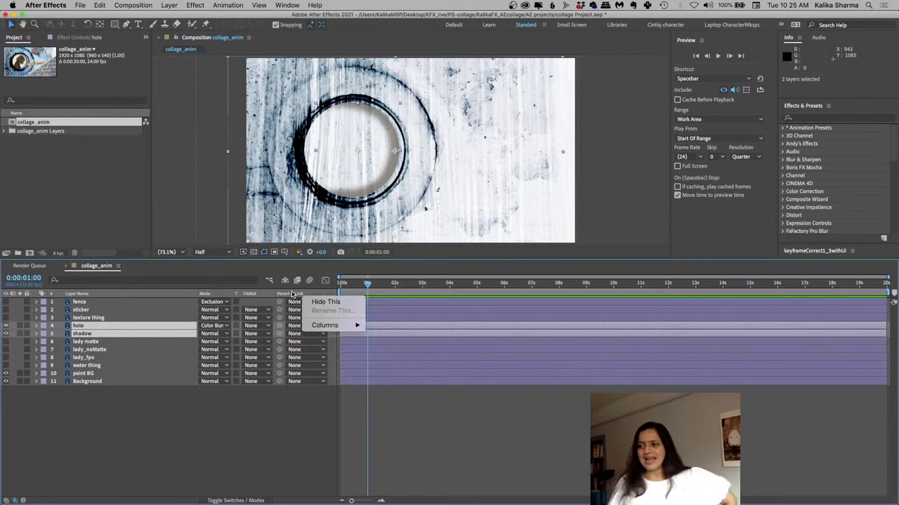
click(313, 302)
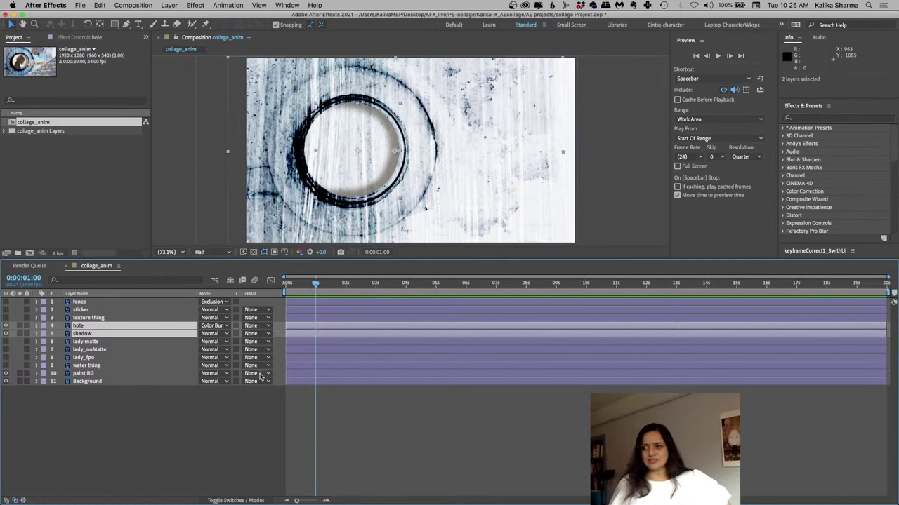
click(218, 500)
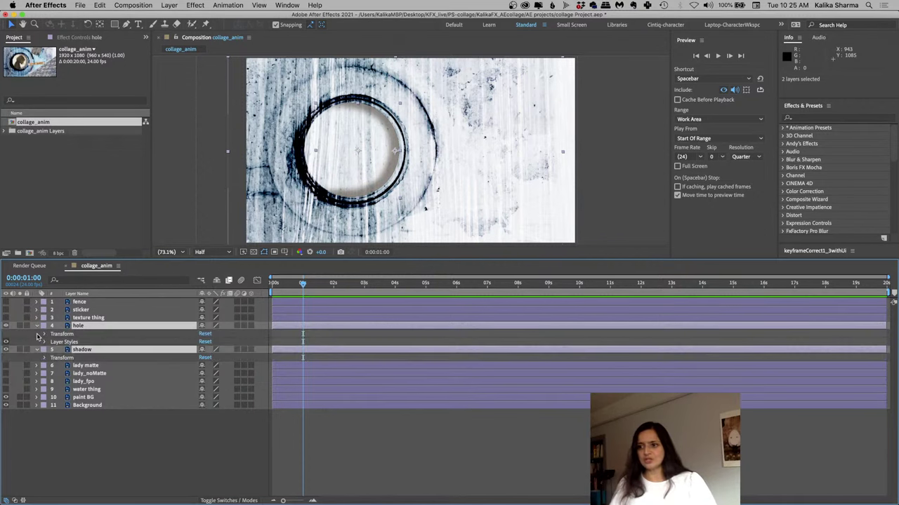
Expand the hole layer's Transform properties, keeping the switches column displayed
click(37, 334)
click(44, 335)
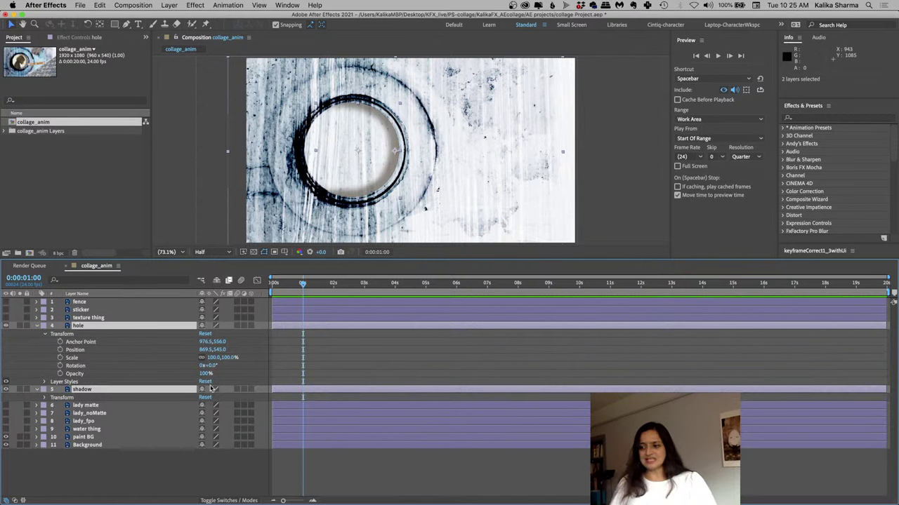
click(231, 500)
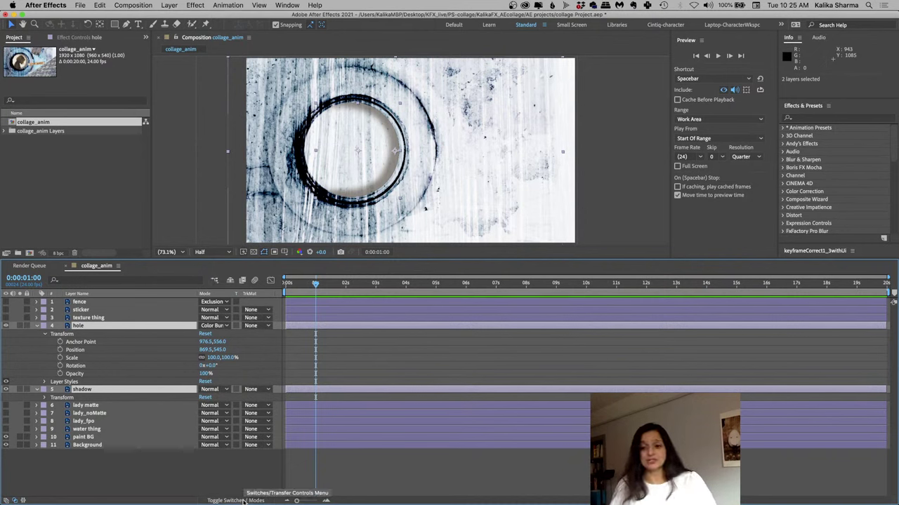
click(243, 500)
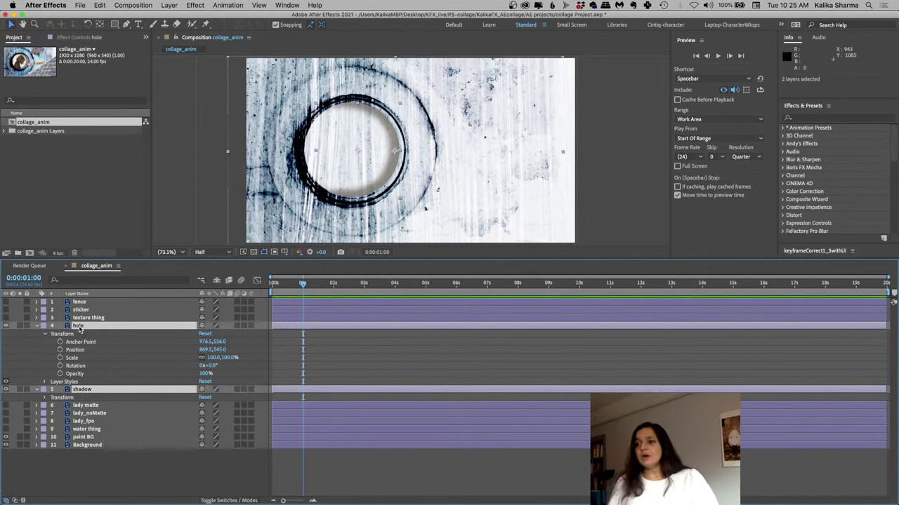
Add the In column to the timeline and display times as frames
right_click(233, 295)
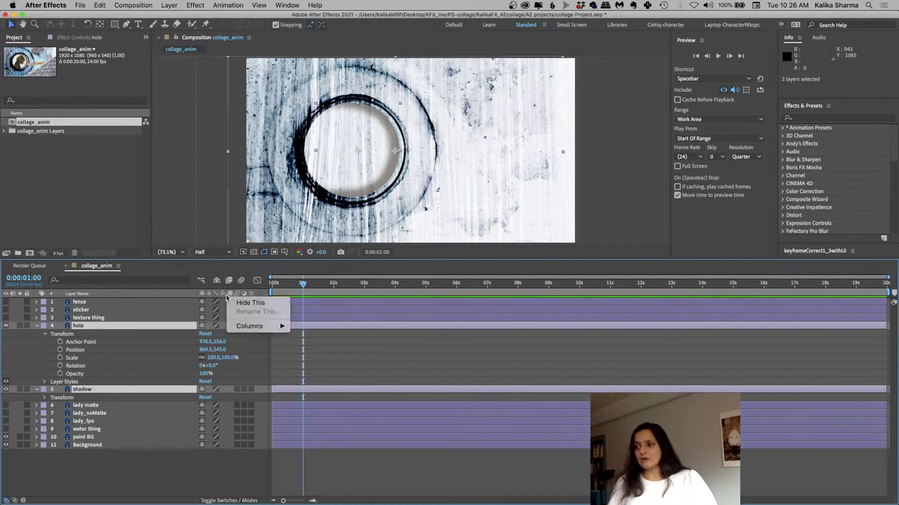
mouse_move(242, 326)
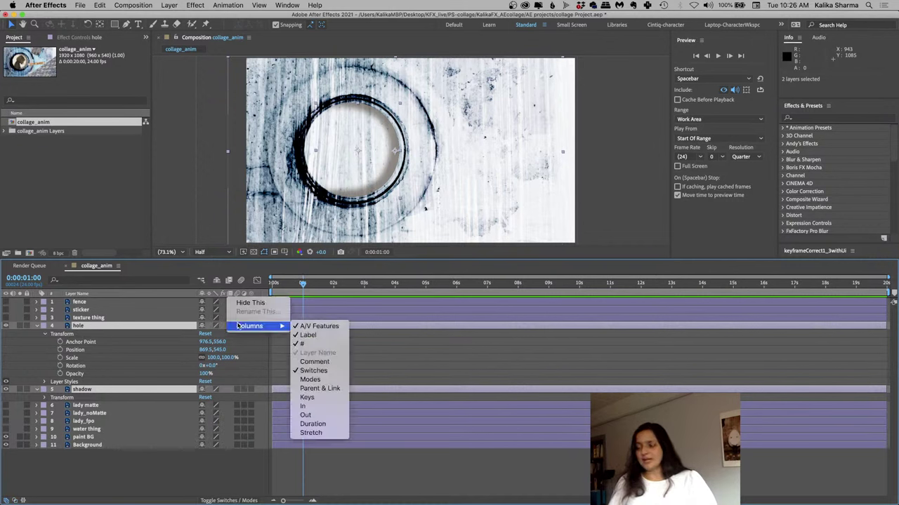
click(322, 412)
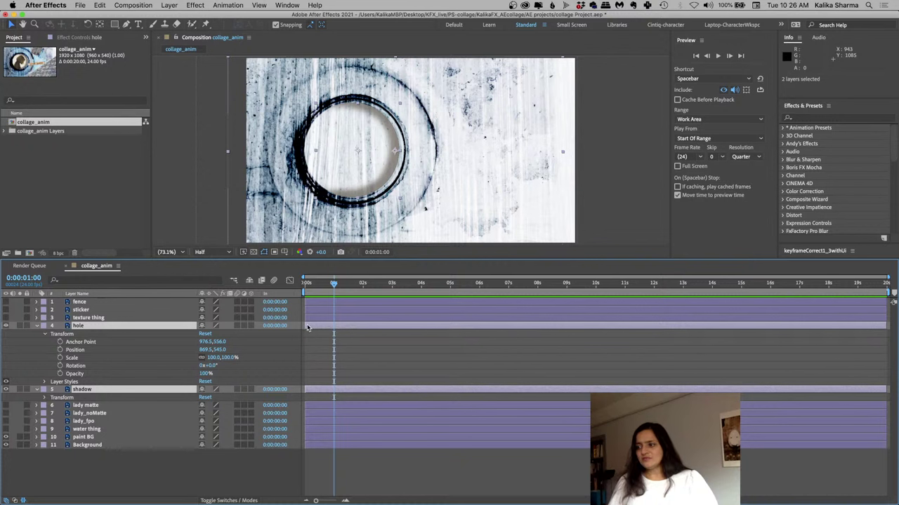
super+click(17, 279)
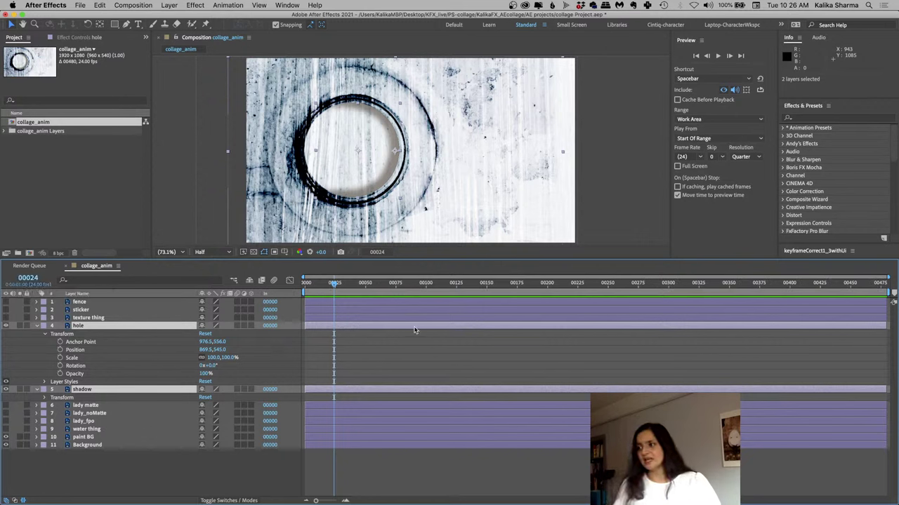
Start the selected hole and shadow layers at frame 24
click(271, 326)
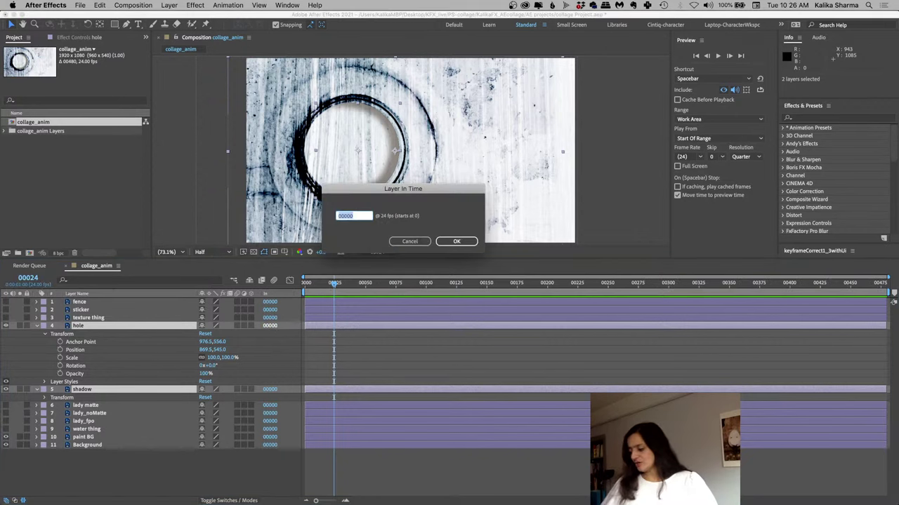
text(24)
key(Return)
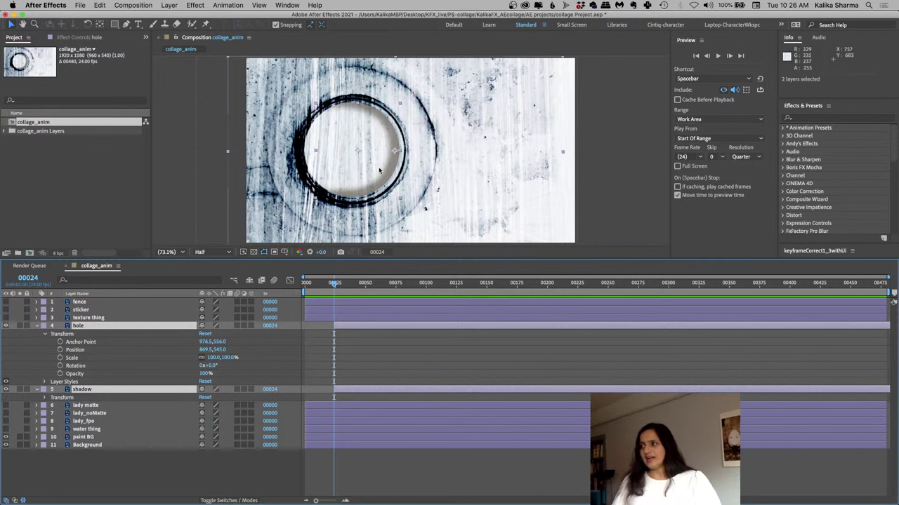
Give the hole and shadow layers a Yellow label and make the fence layer visible
click(38, 326)
click(45, 326)
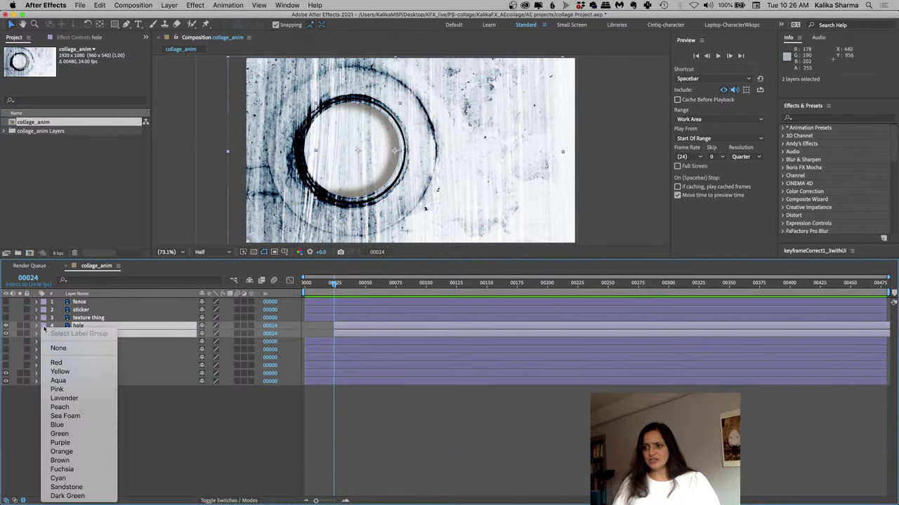
click(59, 371)
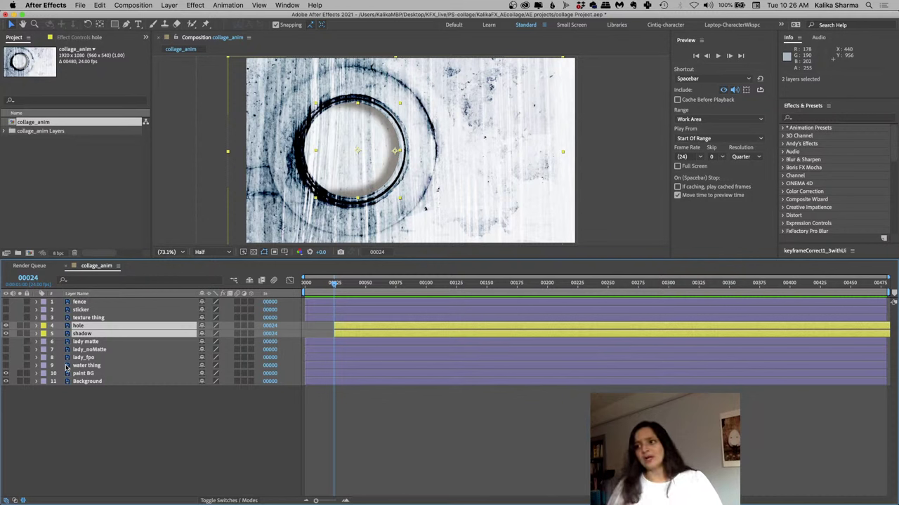
click(81, 302)
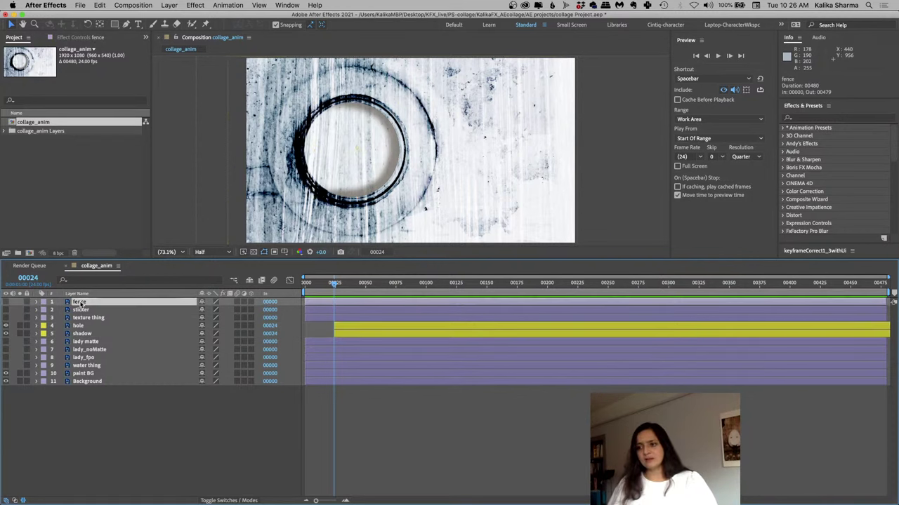
click(6, 302)
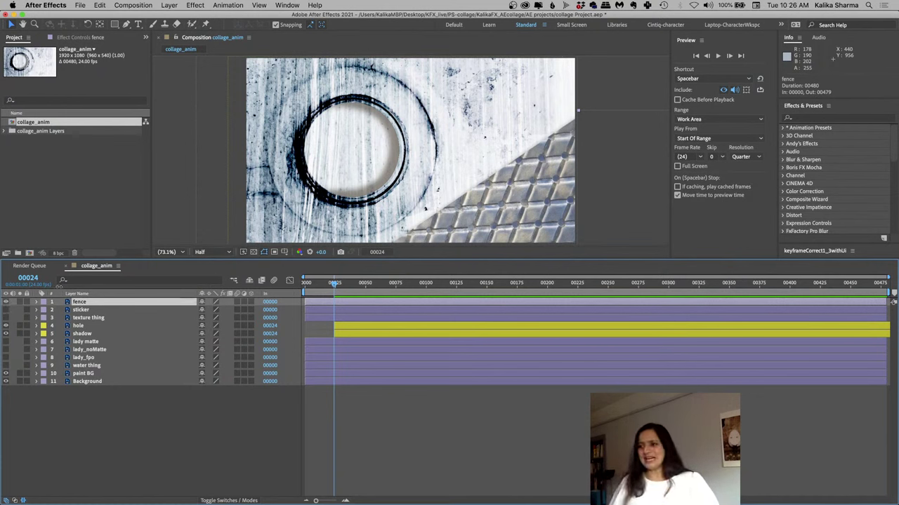
Move the fence layer so its In point snaps to frame 32, leaving Layer In Time unchanged
click(32, 280)
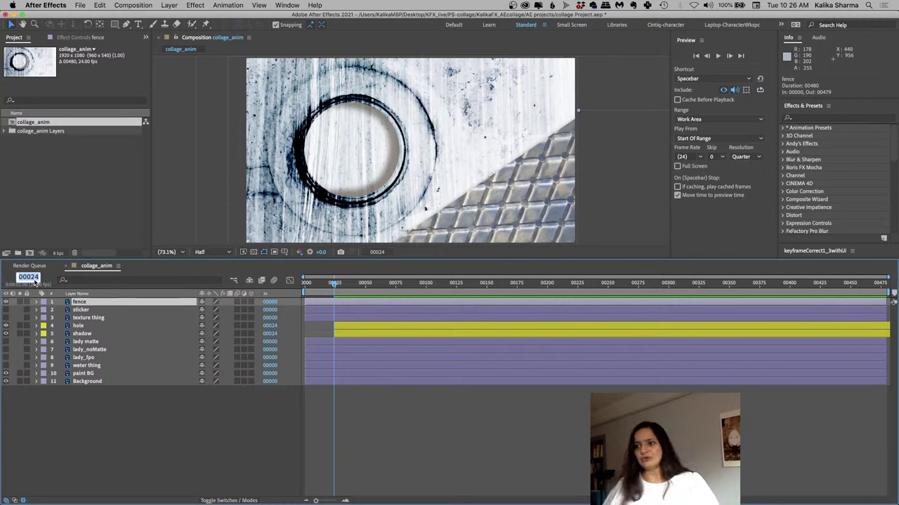
text(32)
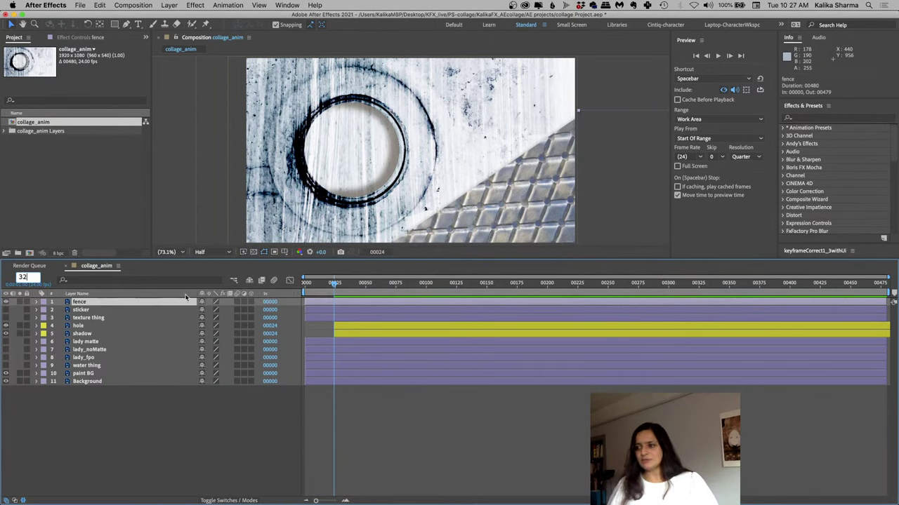
click(271, 302)
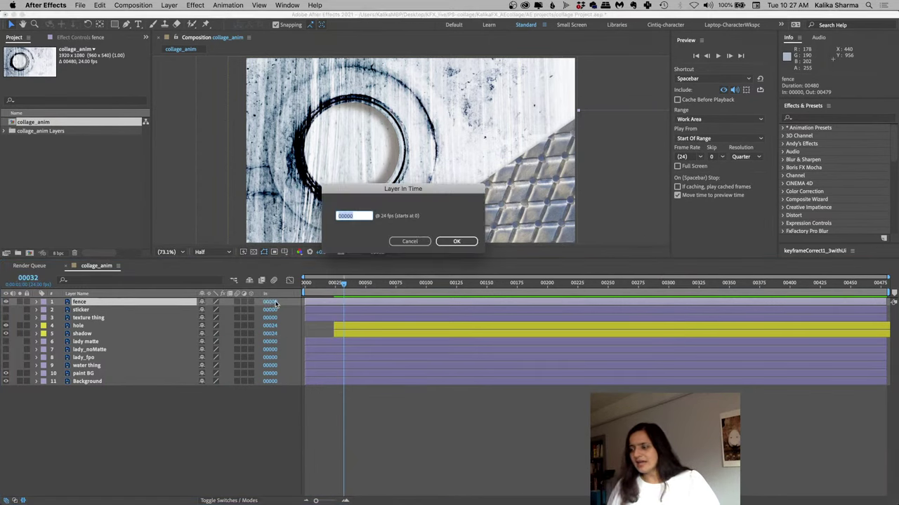
click(409, 241)
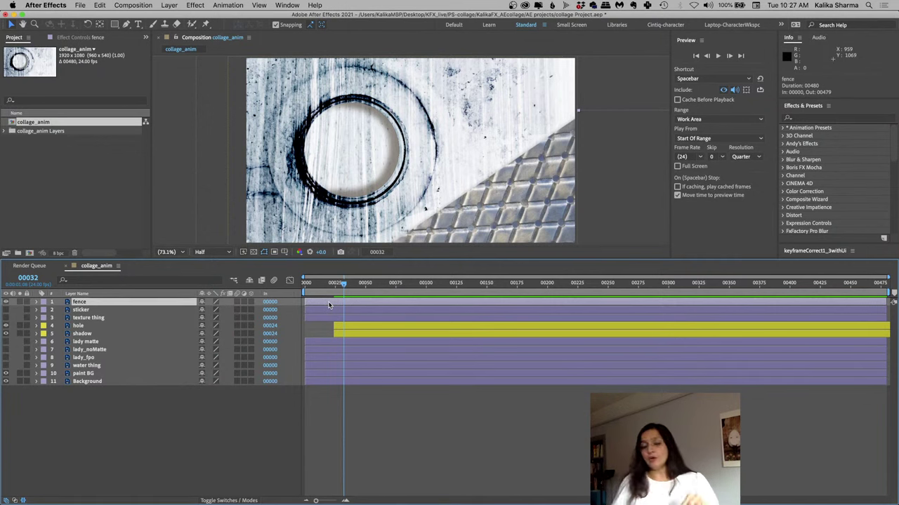
drag(329, 304, 365, 307)
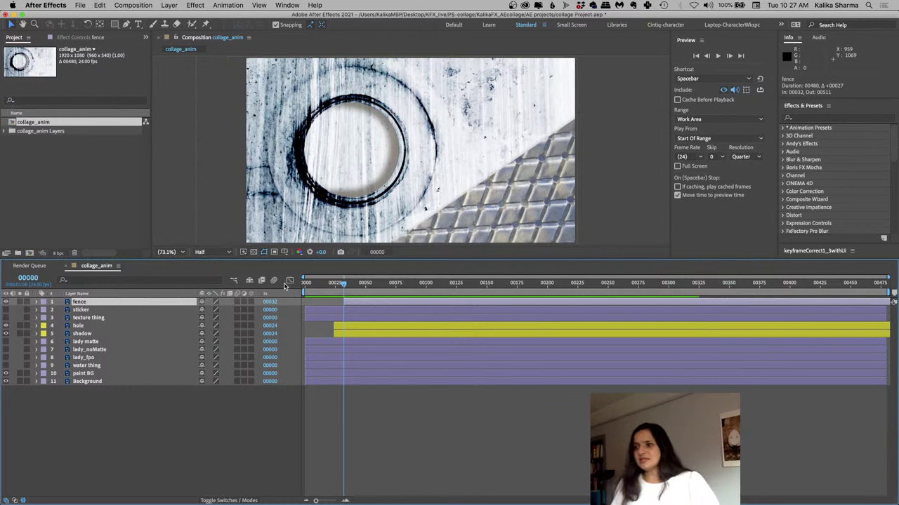
key(Home)
key(space)
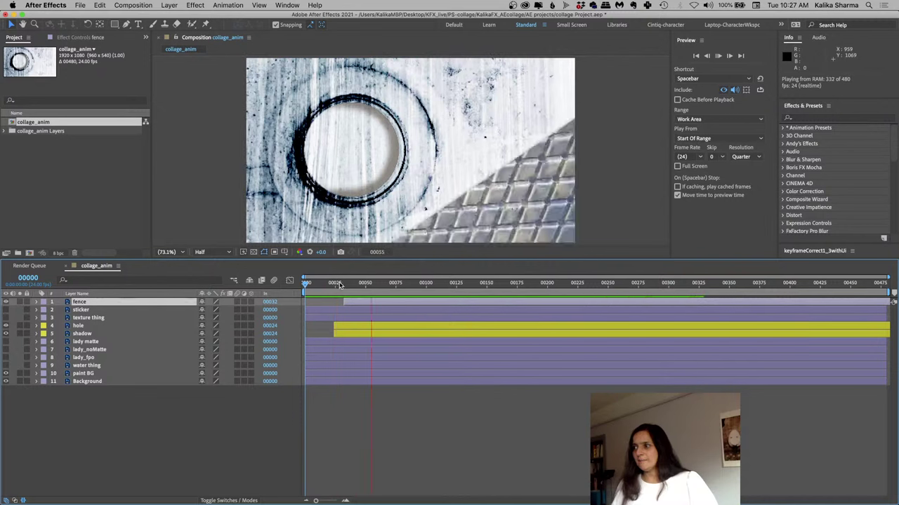
key(space)
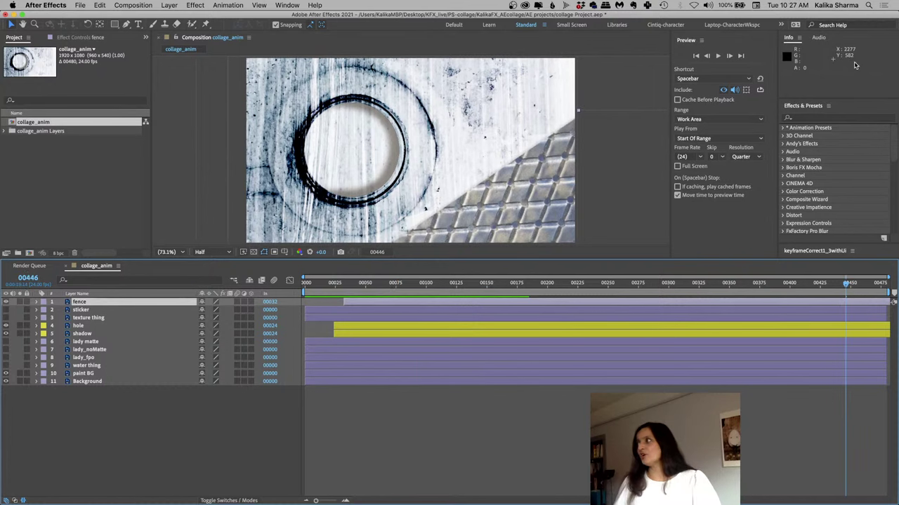
click(314, 286)
drag(314, 286, 287, 286)
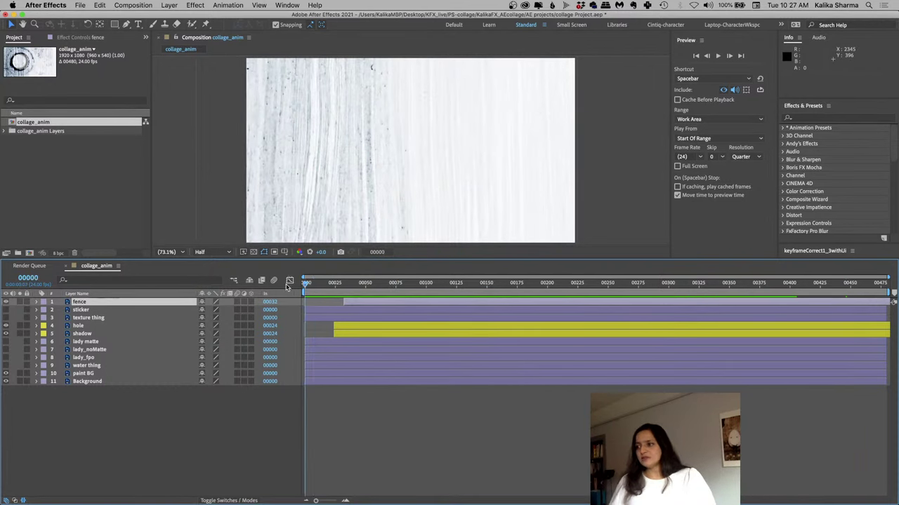
key(space)
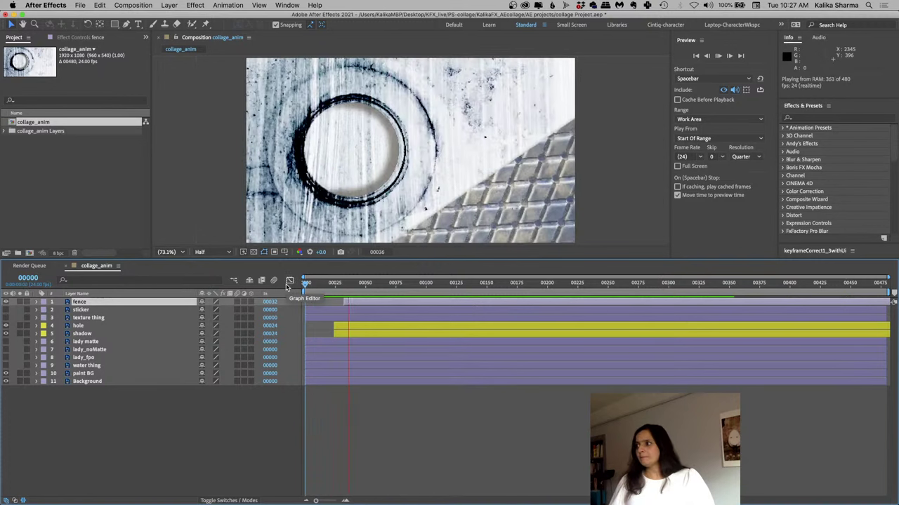
click(357, 287)
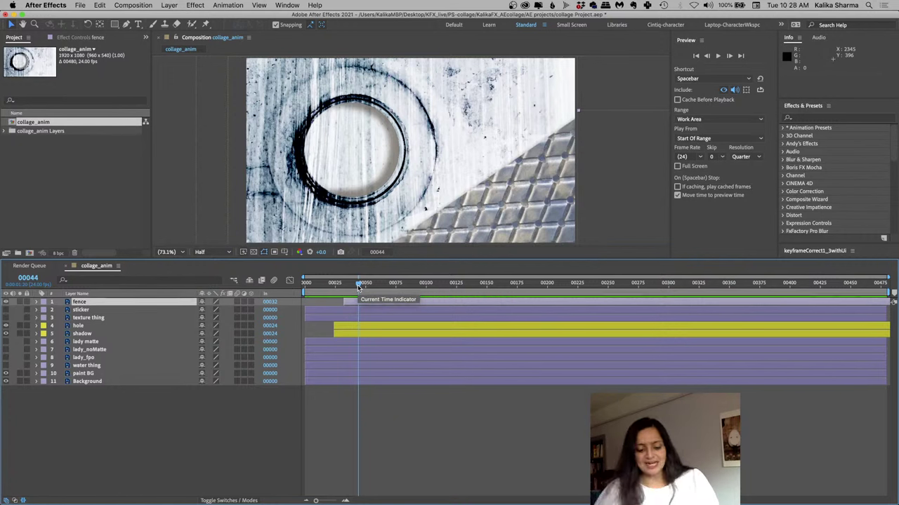
Turn on the texture thing layer and slide its bar to start at frame 44
click(83, 366)
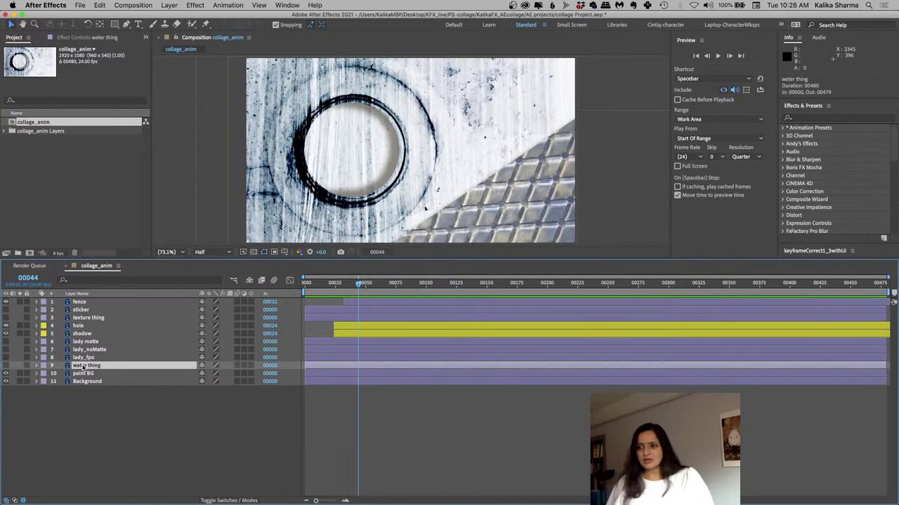
click(84, 317)
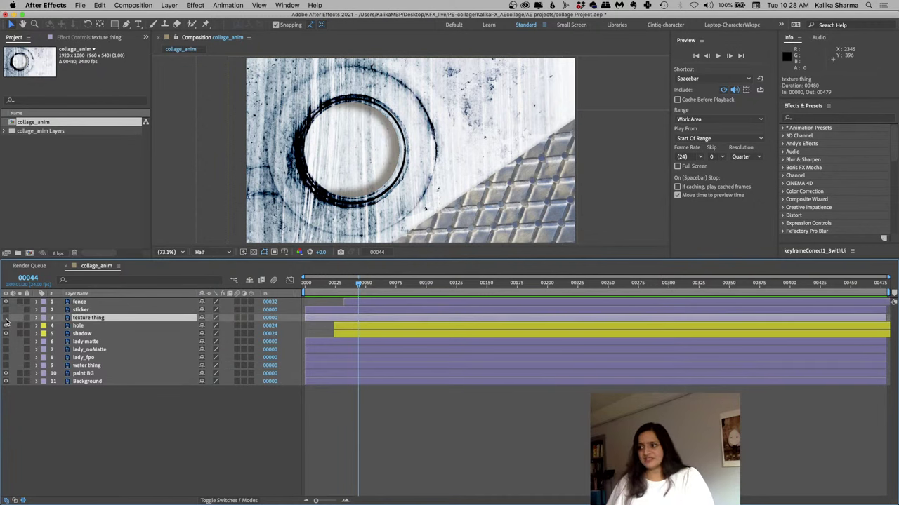
click(7, 321)
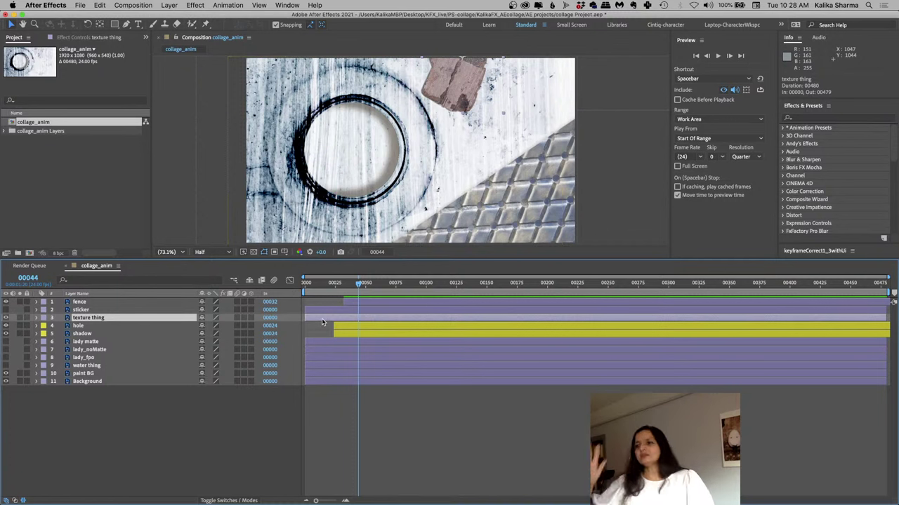
drag(322, 322, 379, 324)
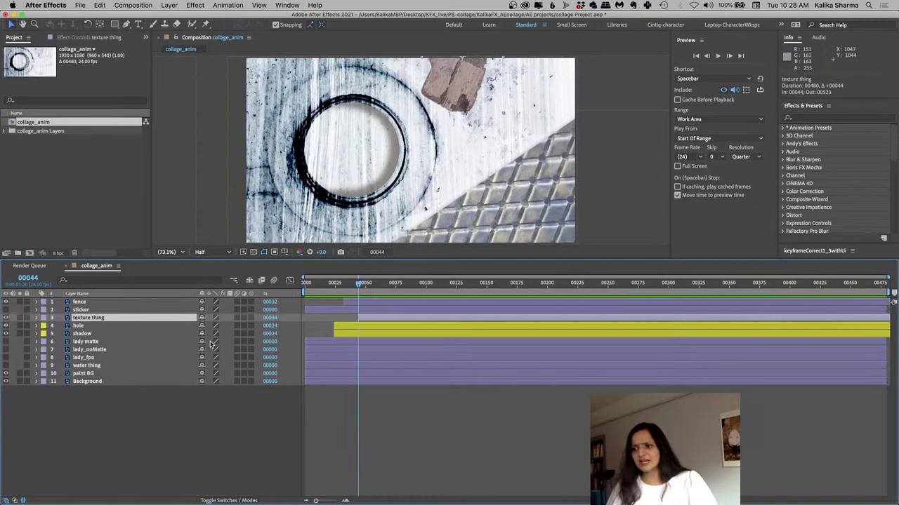
click(77, 365)
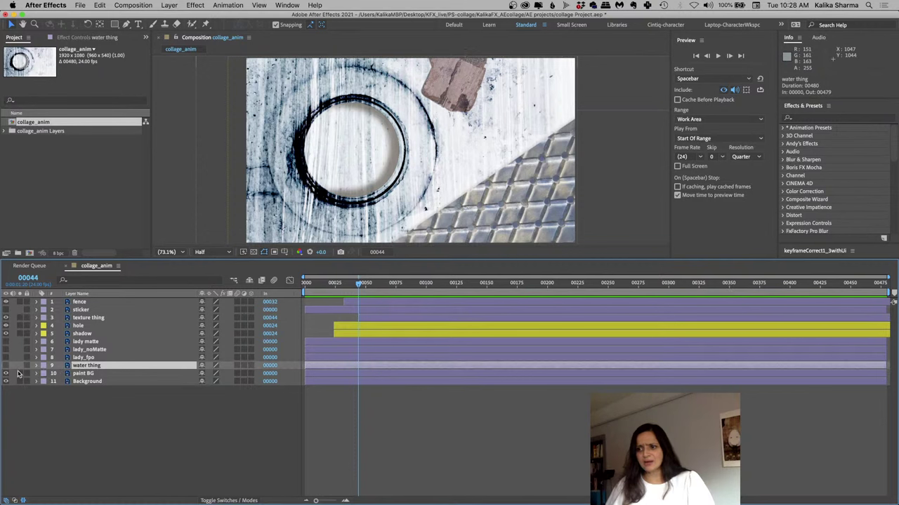
Make water thing visible and trim its start to frame 60
click(6, 366)
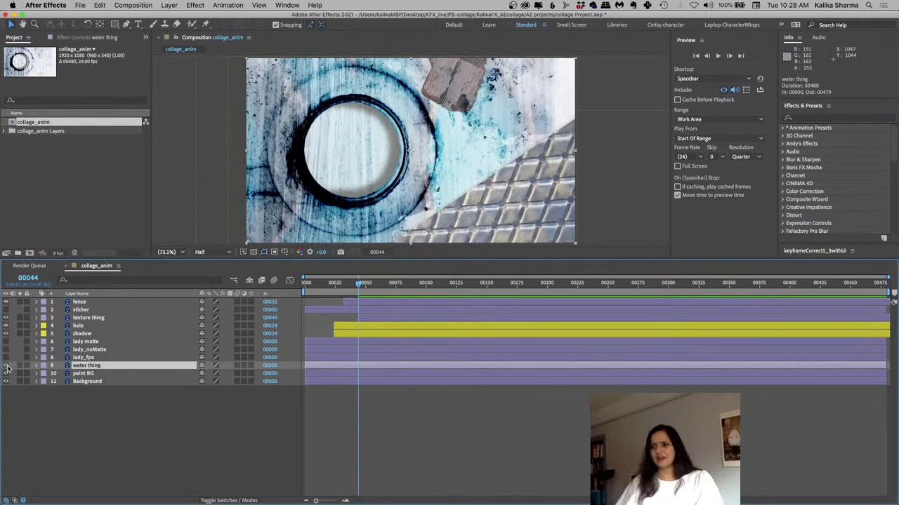
click(20, 366)
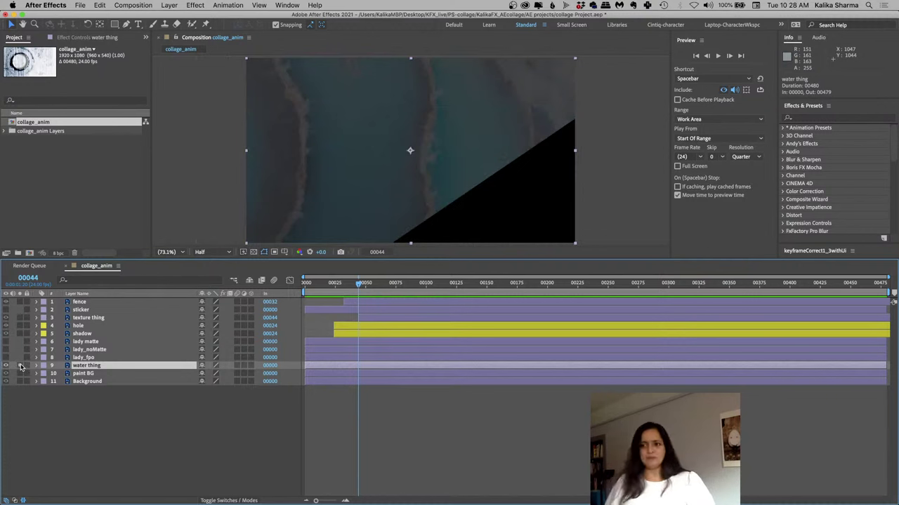
click(20, 366)
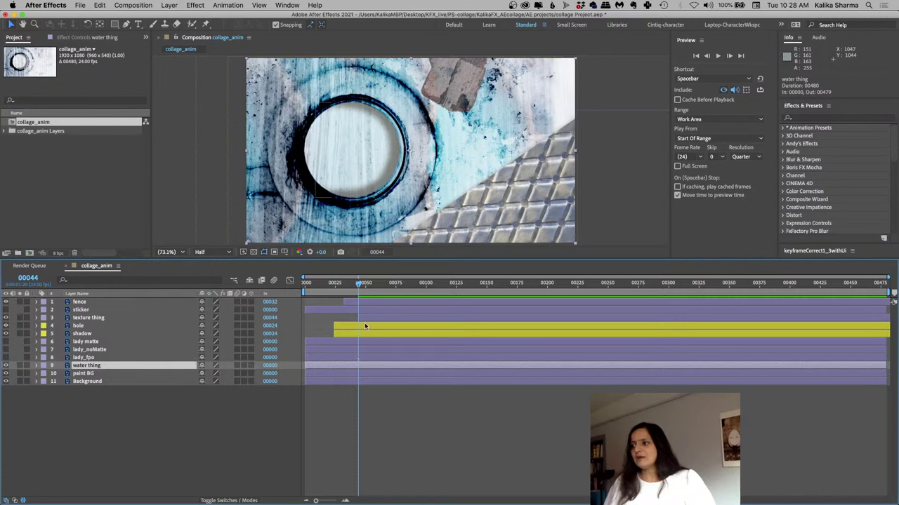
drag(368, 284, 378, 286)
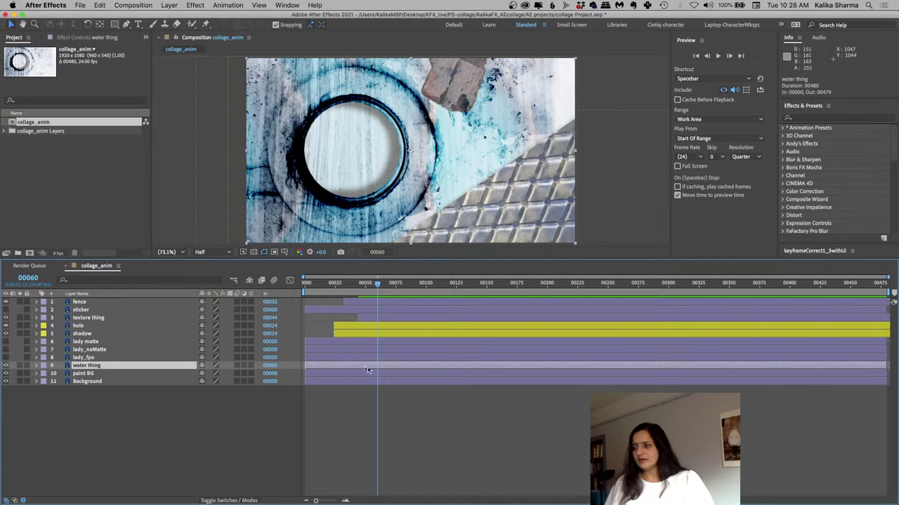
key(bracketleft)
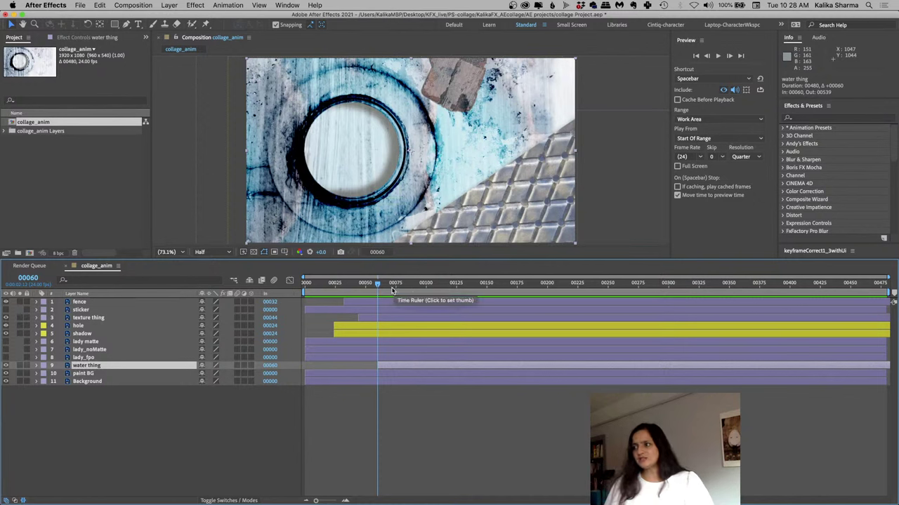
Show the Love Songs sticker and shift its bar to start at frame 75
click(394, 287)
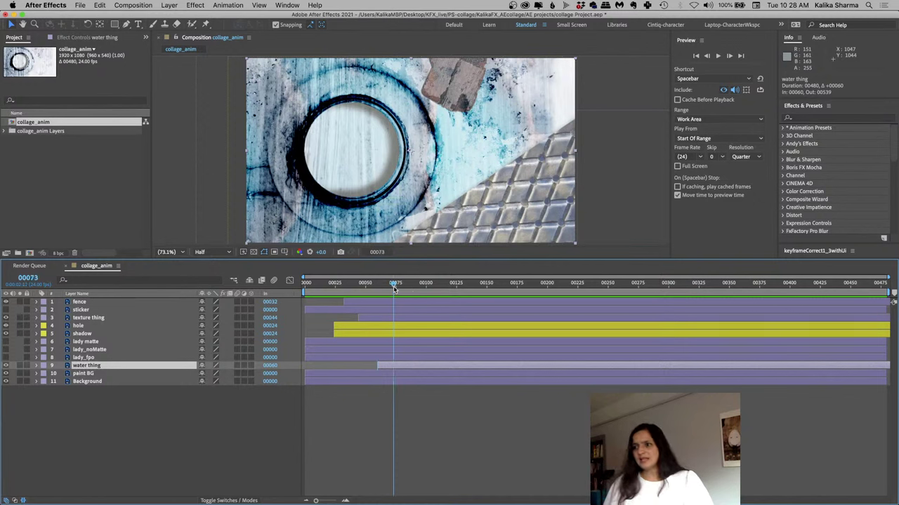
click(395, 287)
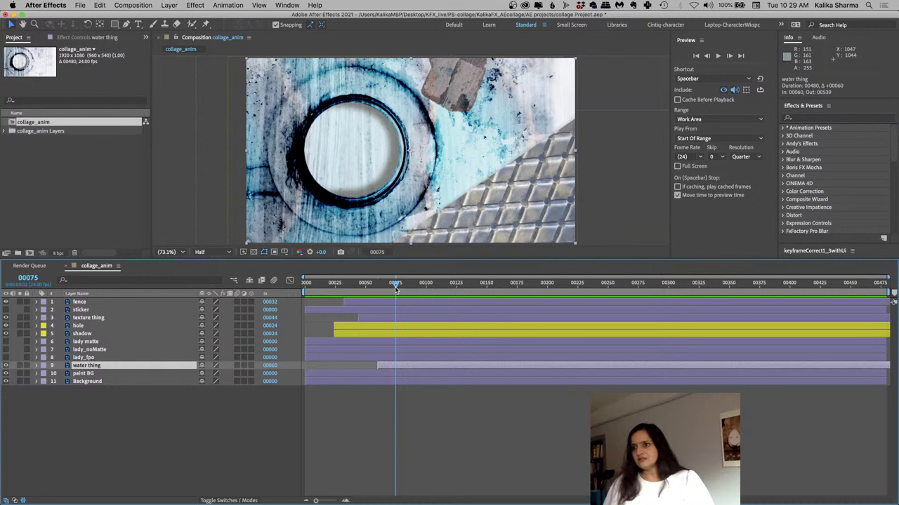
click(394, 288)
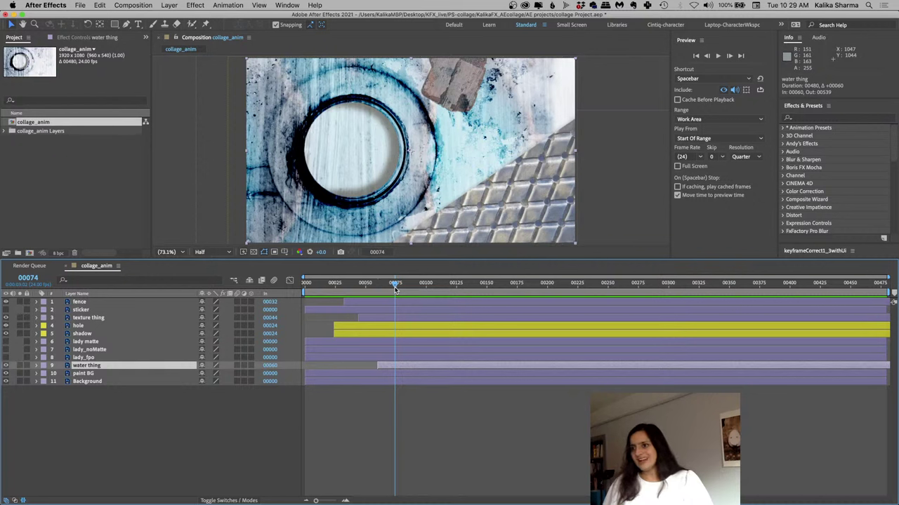
click(78, 311)
click(6, 310)
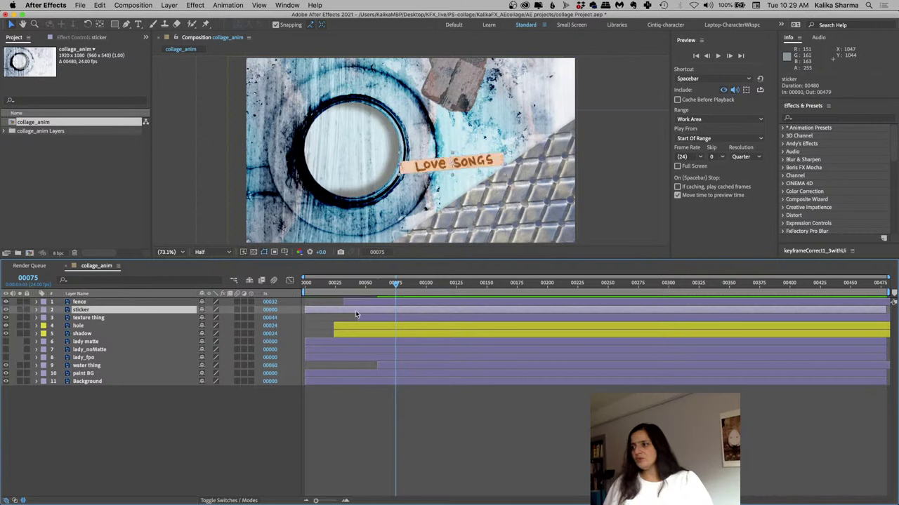
drag(355, 314, 430, 318)
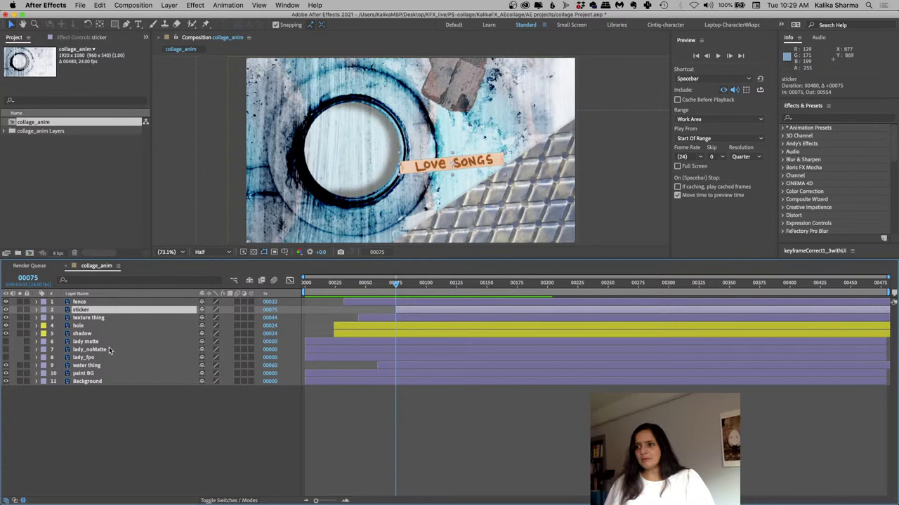
click(84, 358)
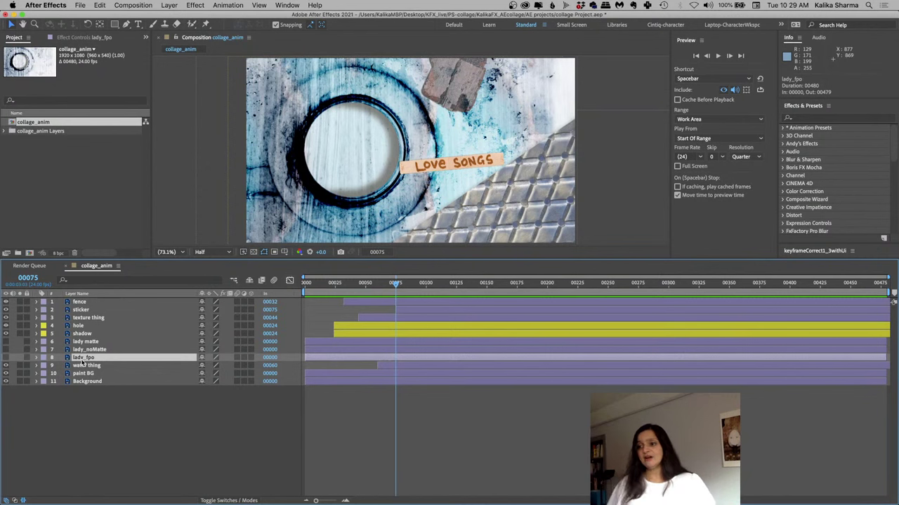
Turn on lady matte and lady_noMatte together, showing a white circle on black
click(85, 342)
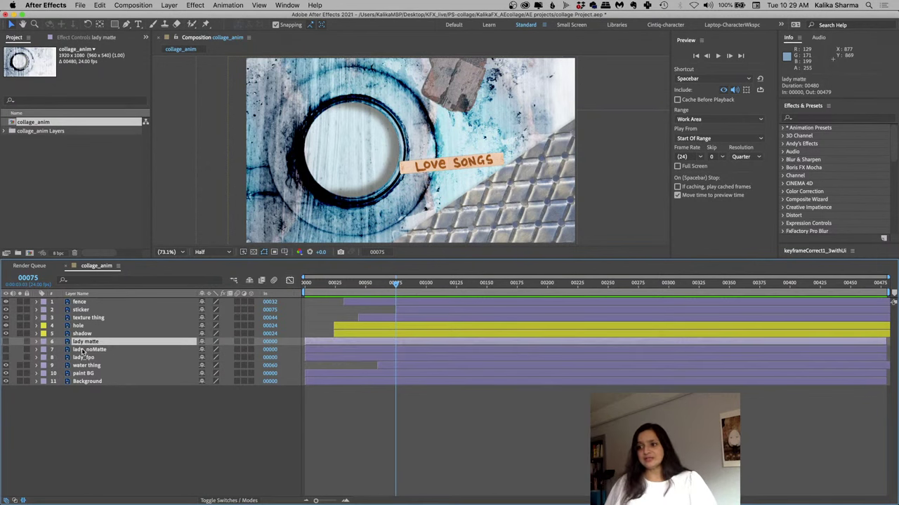
shift+click(84, 349)
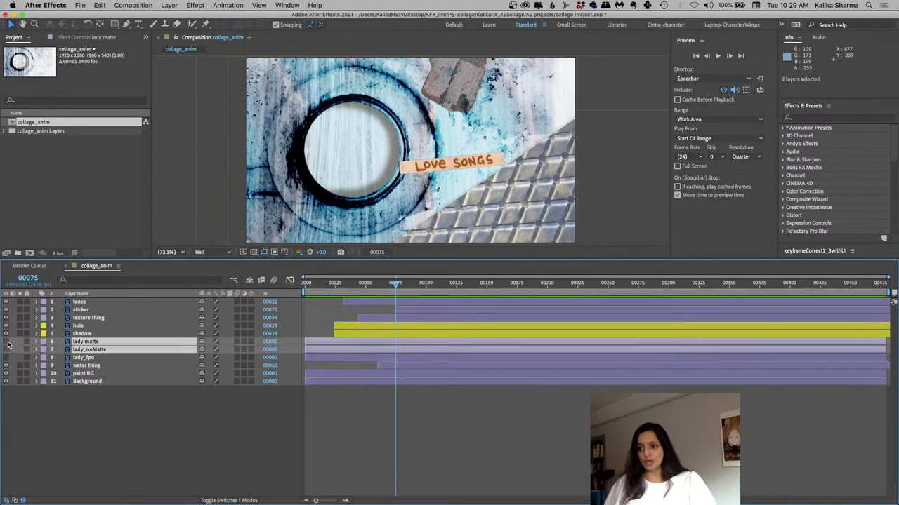
mouse_move(6, 342)
mouse_down()
mouse_move(6, 350)
mouse_move(20, 350)
mouse_up()
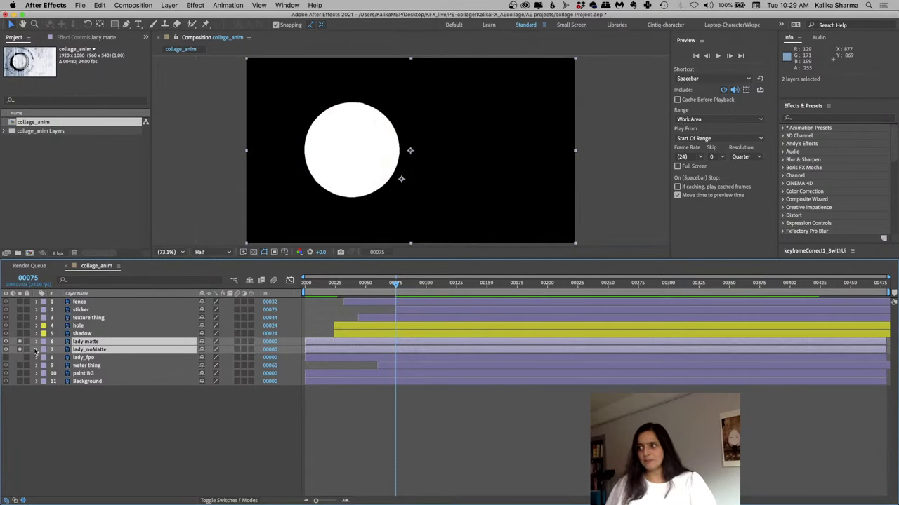
click(98, 451)
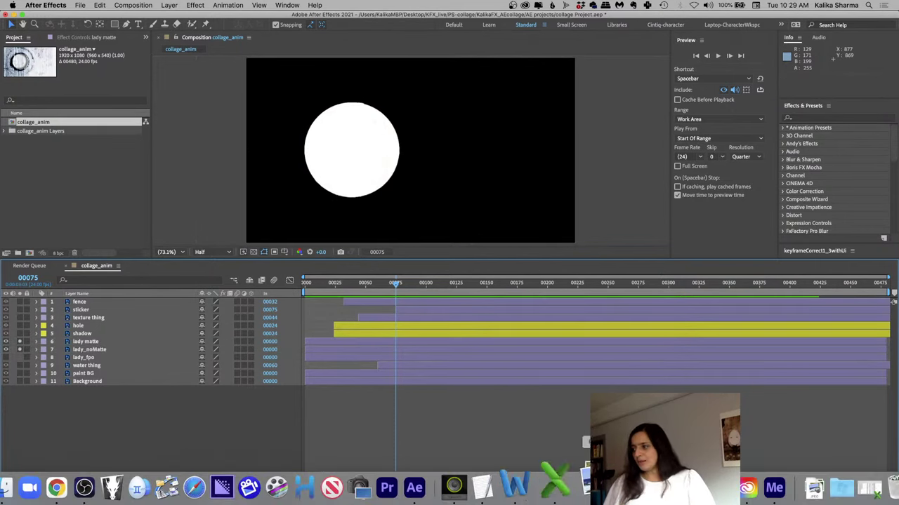
In Photoshop, view the lady_fpo mask and isolate the layer, then return to After Effects
click(770, 488)
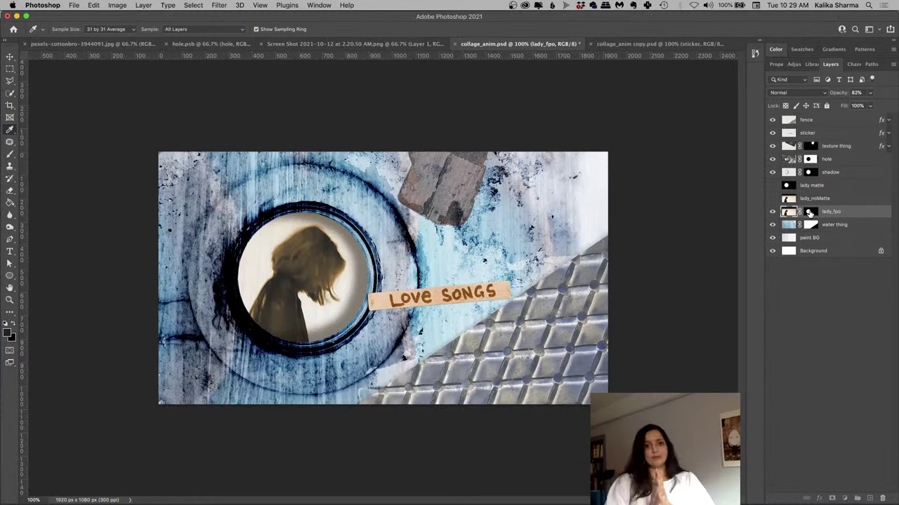
click(809, 212)
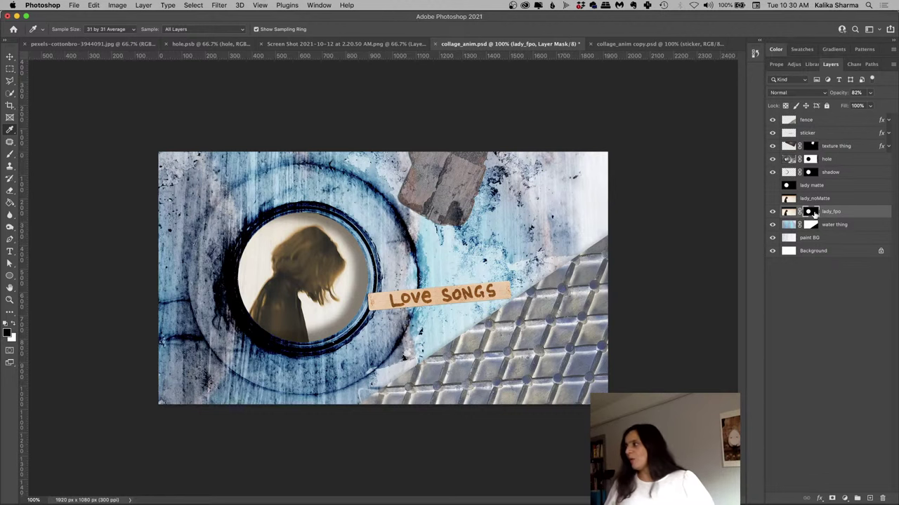
alt+click(812, 214)
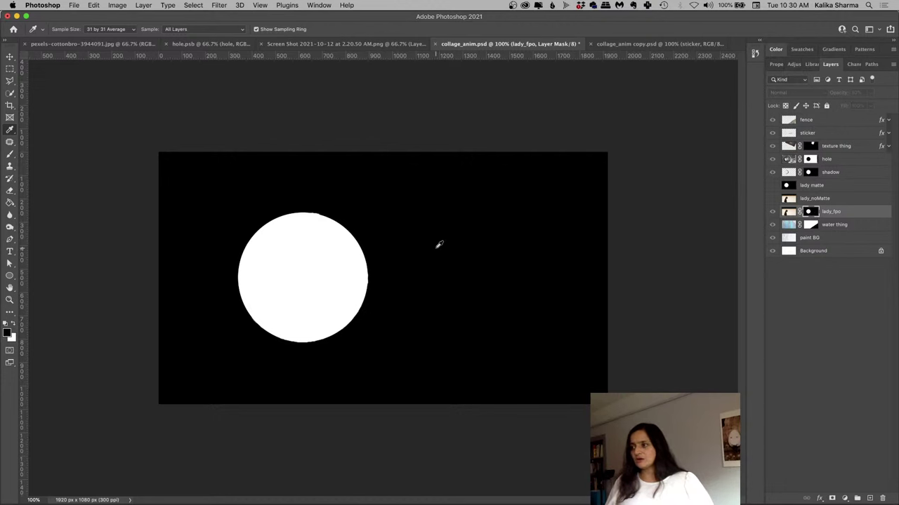
click(789, 212)
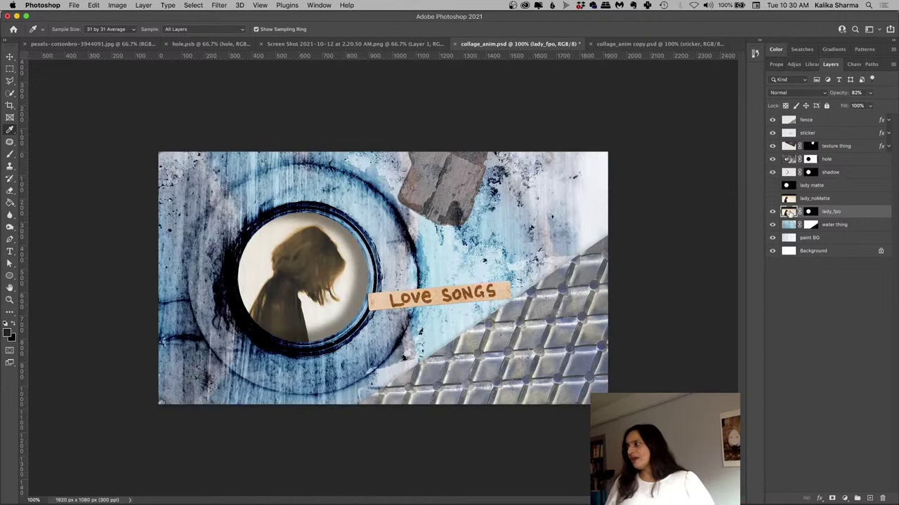
alt+click(771, 213)
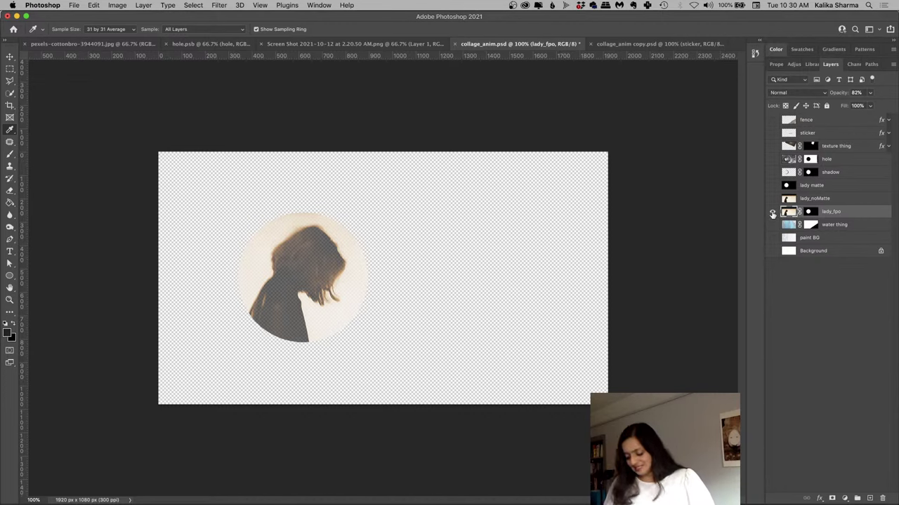
alt+click(772, 214)
mouse_move(147, 492)
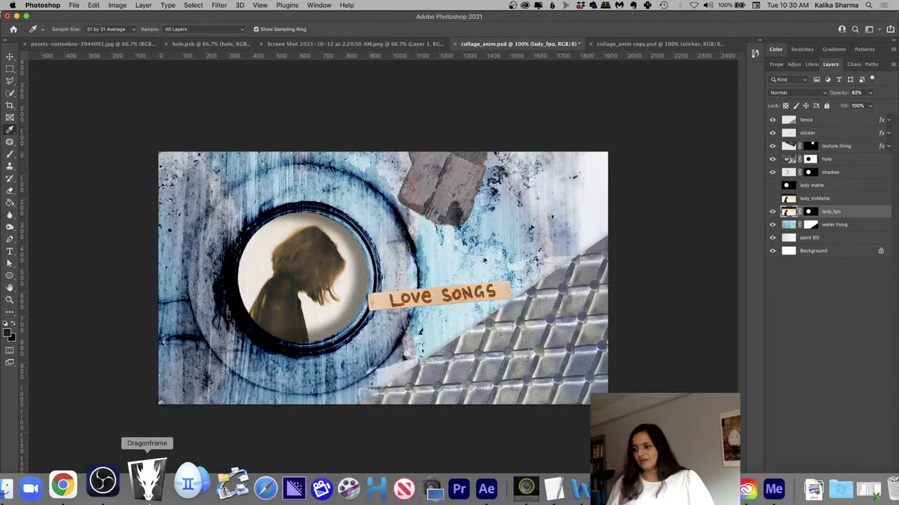
click(453, 491)
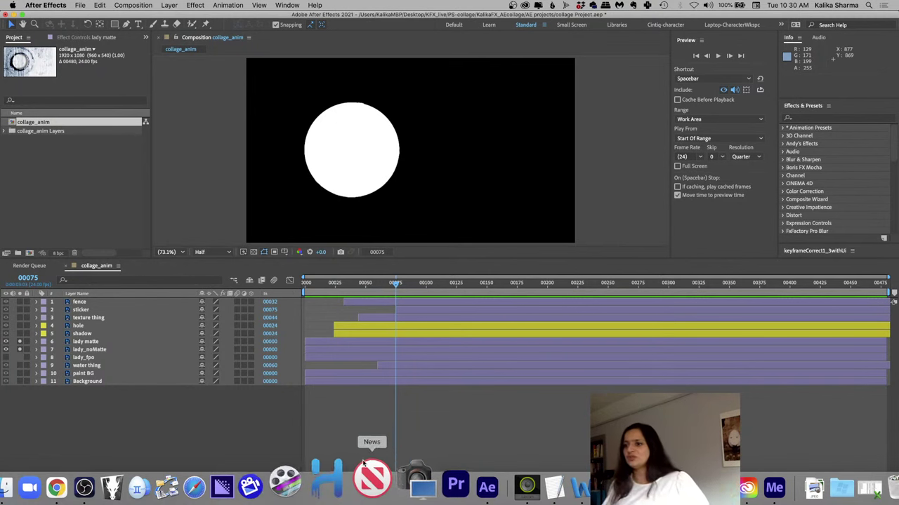
With the playhead near frame 90, label lady matte and lady_noMatte Red
click(414, 286)
click(413, 286)
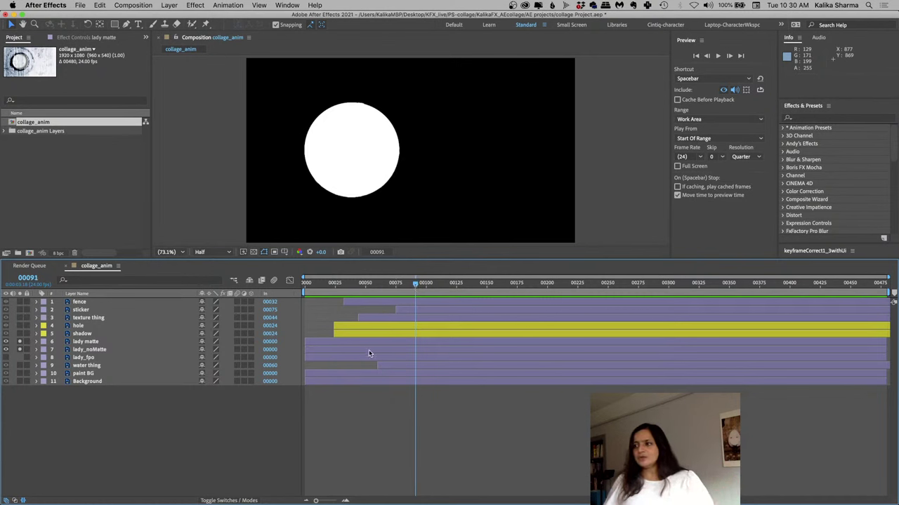
click(96, 350)
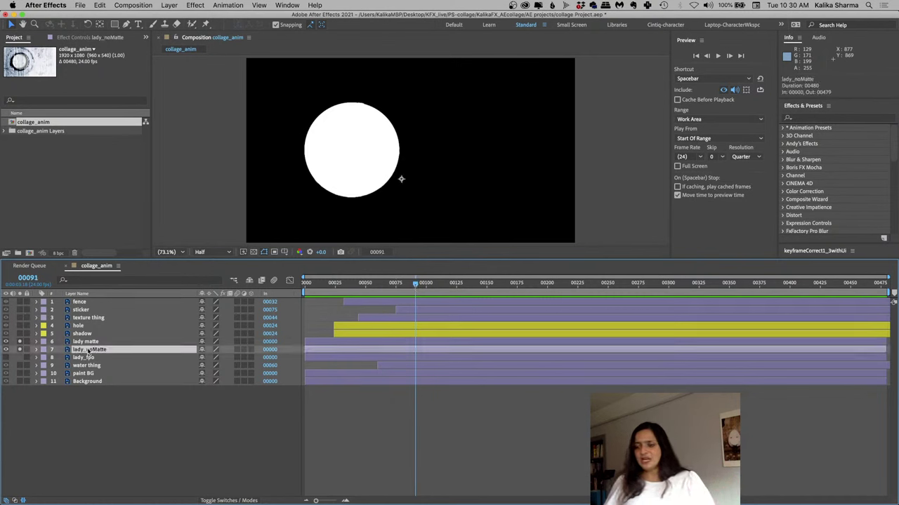
shift+click(86, 343)
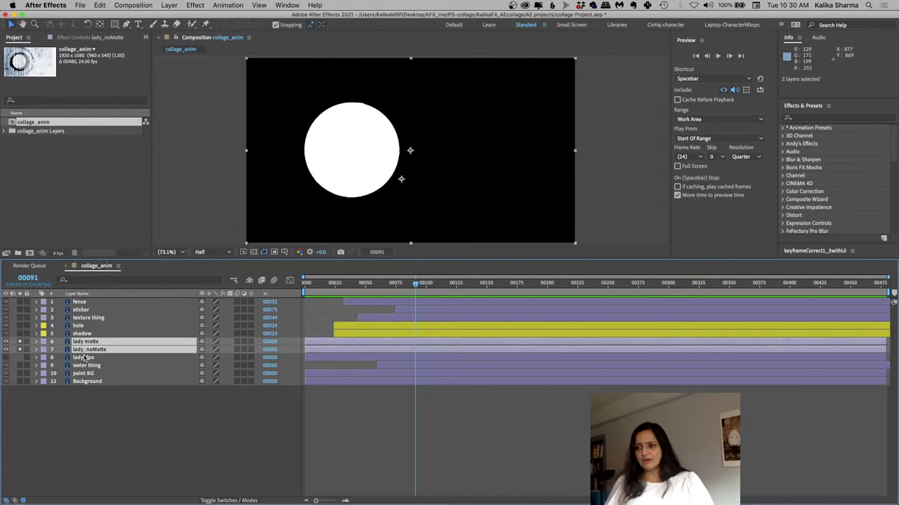
click(45, 350)
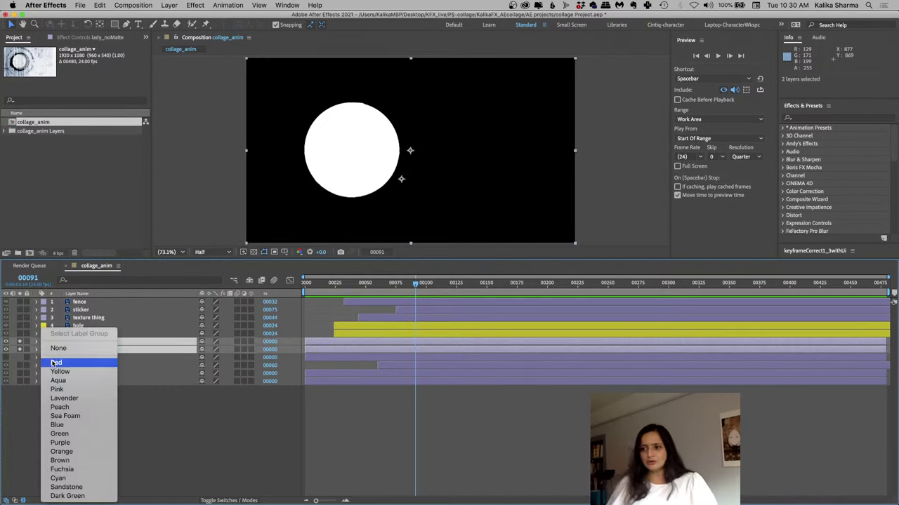
click(81, 362)
click(82, 359)
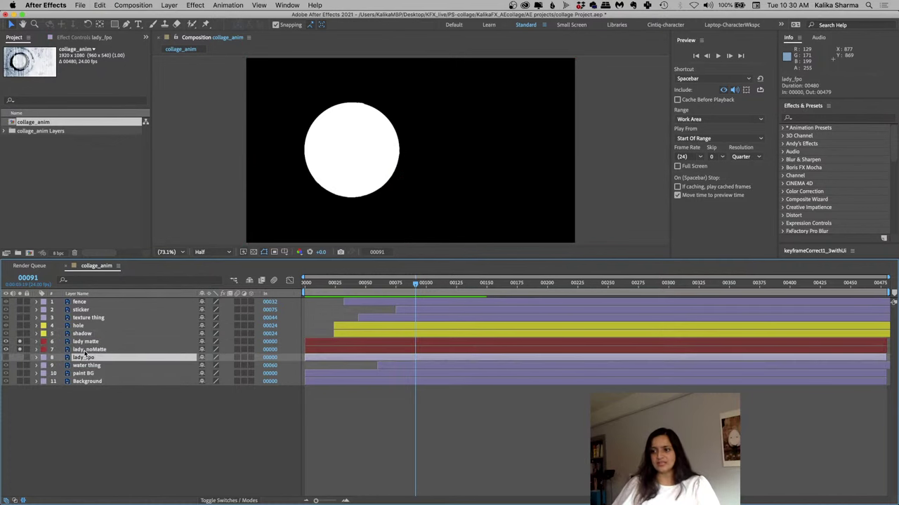
click(85, 351)
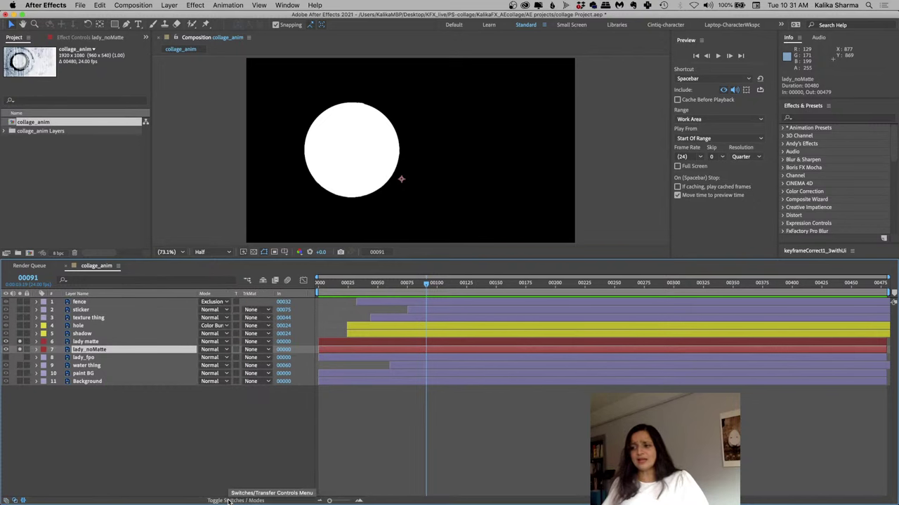
Set lady_noMatte's track matte to Luma Matte "lady matte" to reveal the woman in the circle
click(228, 501)
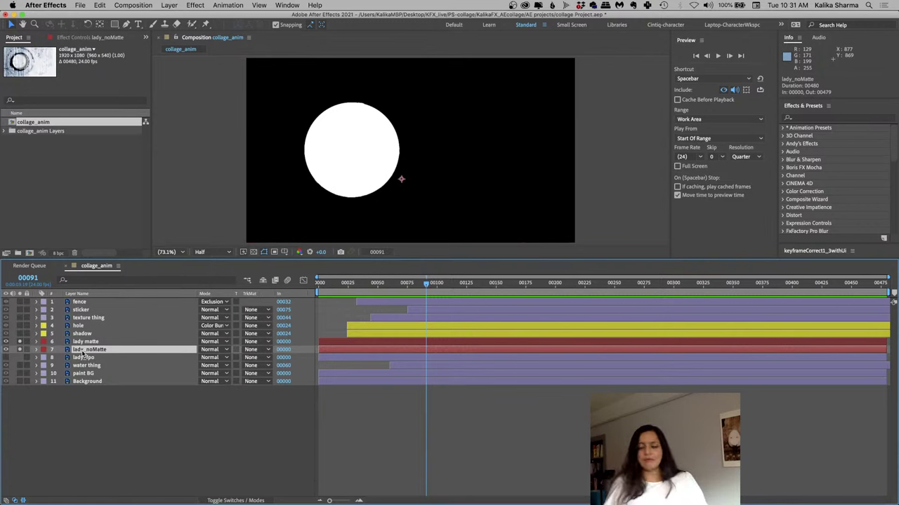
click(257, 350)
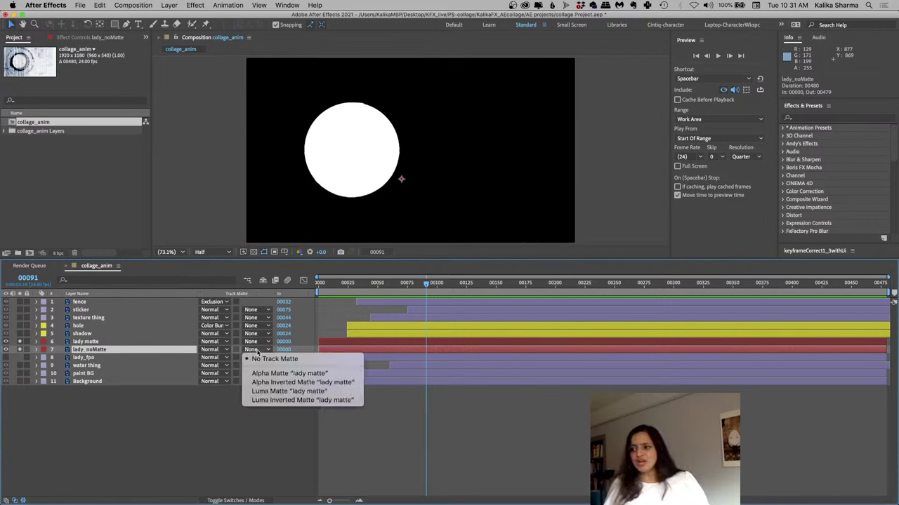
click(279, 391)
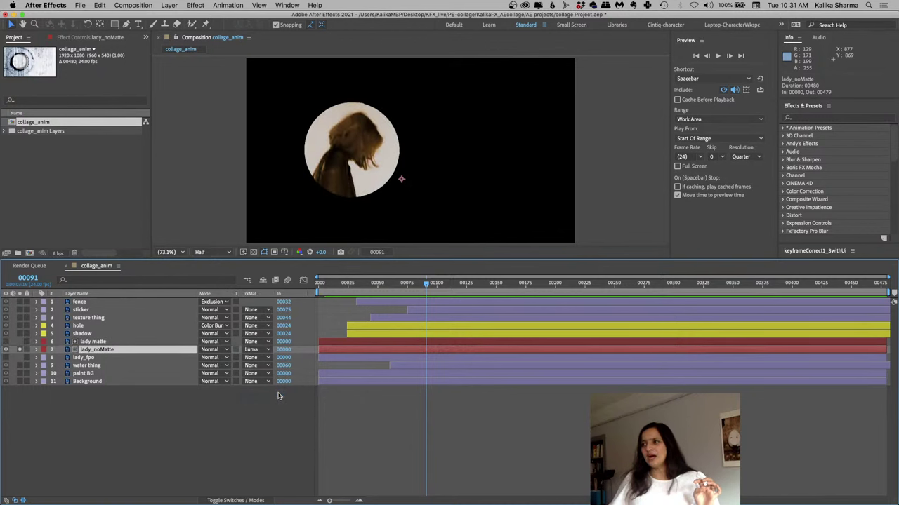
click(97, 342)
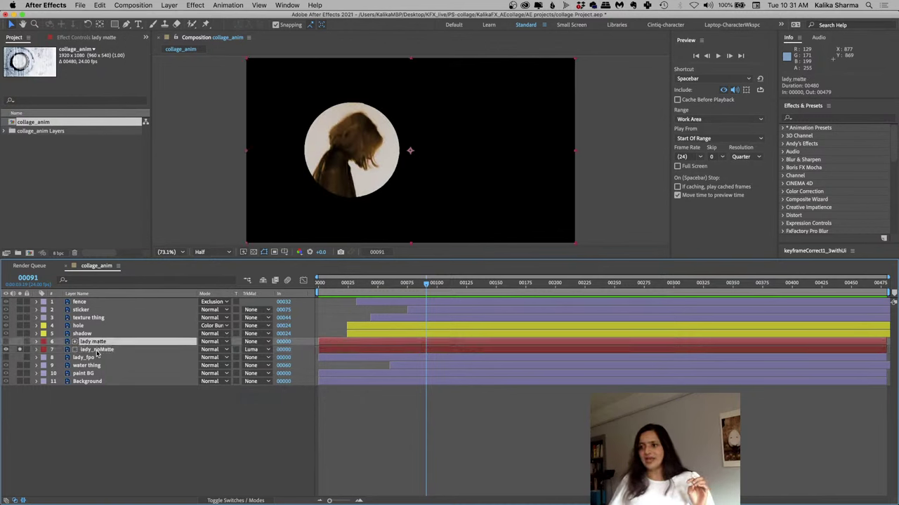
click(98, 351)
mouse_move(240, 503)
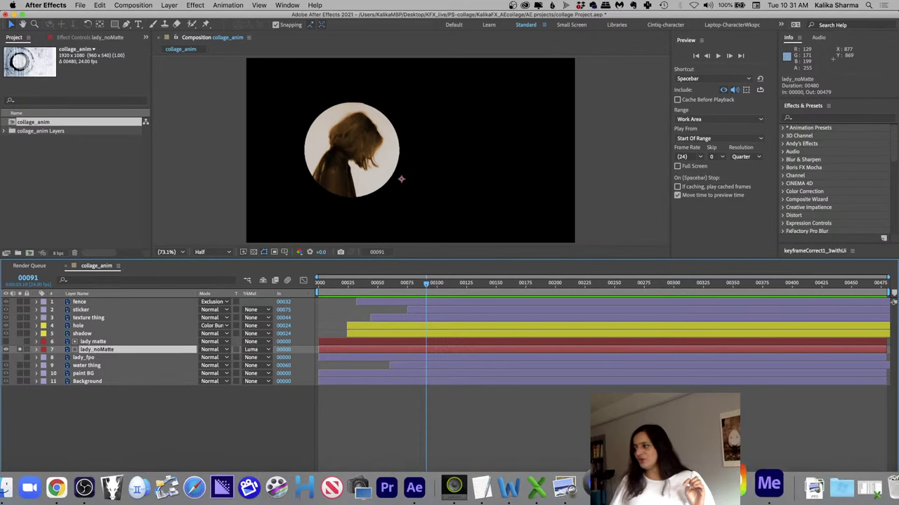
click(748, 485)
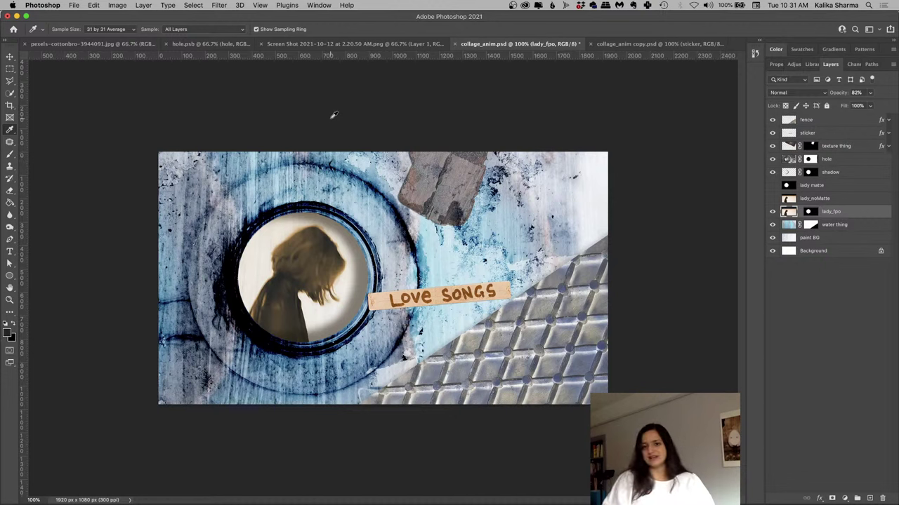
mouse_move(278, 491)
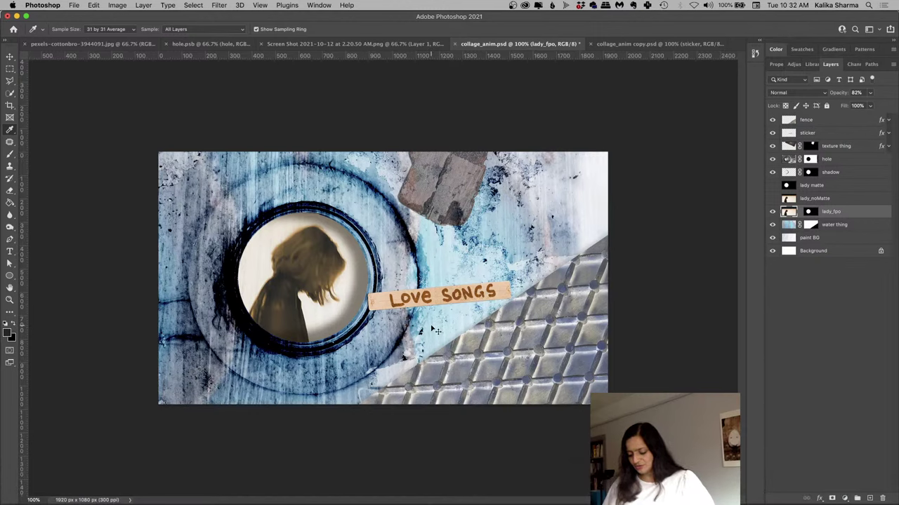
key(super+Tab)
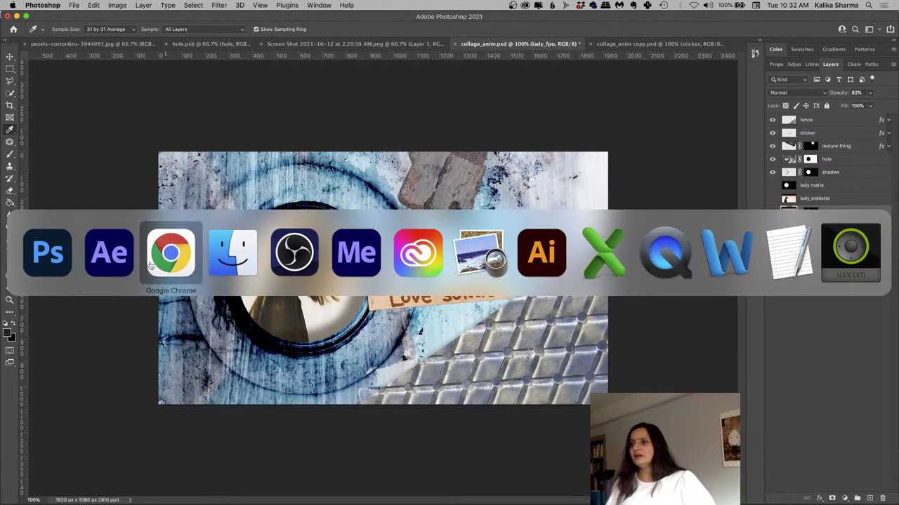
click(91, 257)
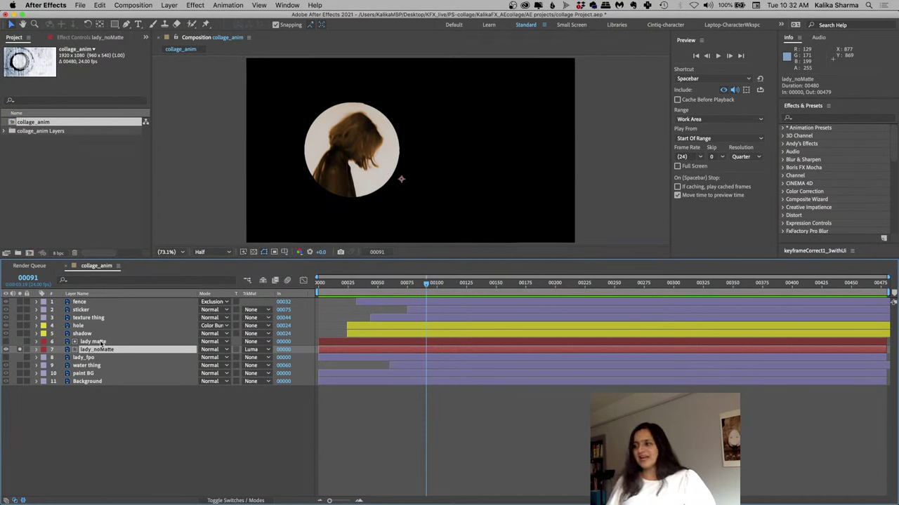
Trim both lady layers to start at frame 91 and unsolo lady_noMatte
shift+click(334, 343)
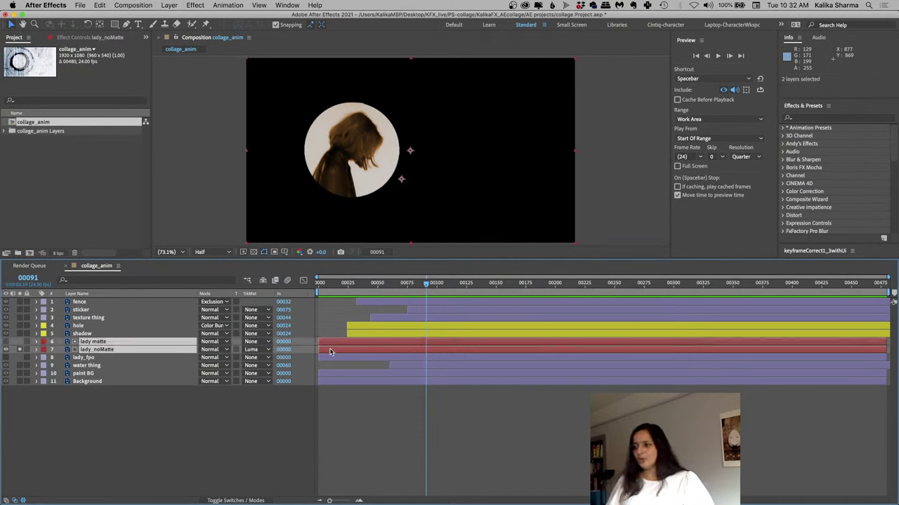
key(alt+bracketleft)
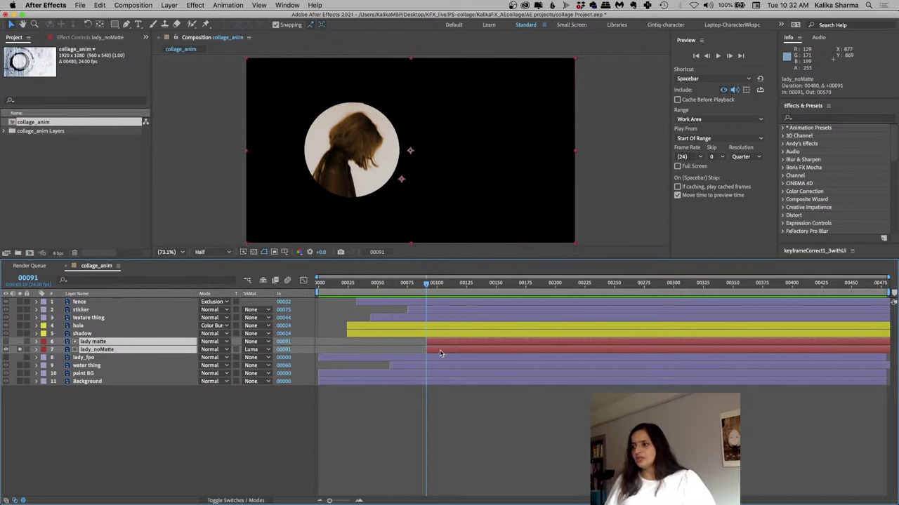
click(19, 351)
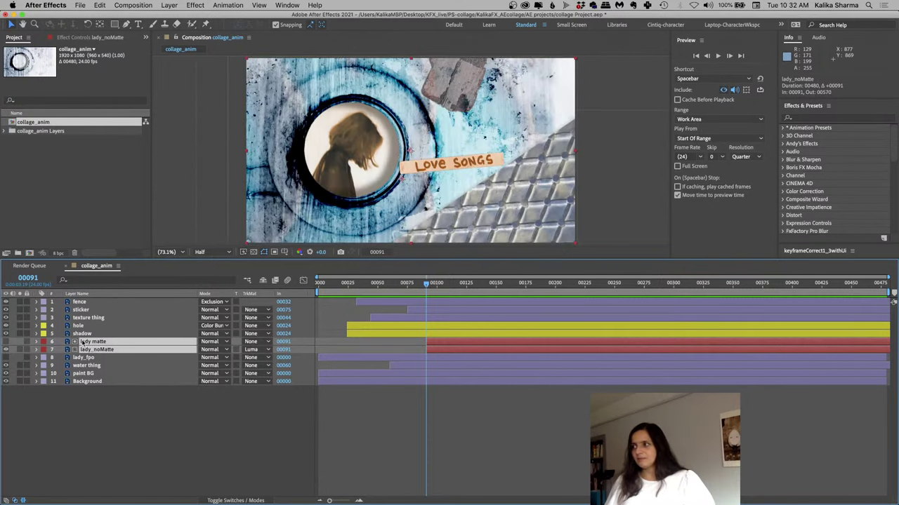
Preview the collage from the first frame, stopping at frame 170
click(320, 285)
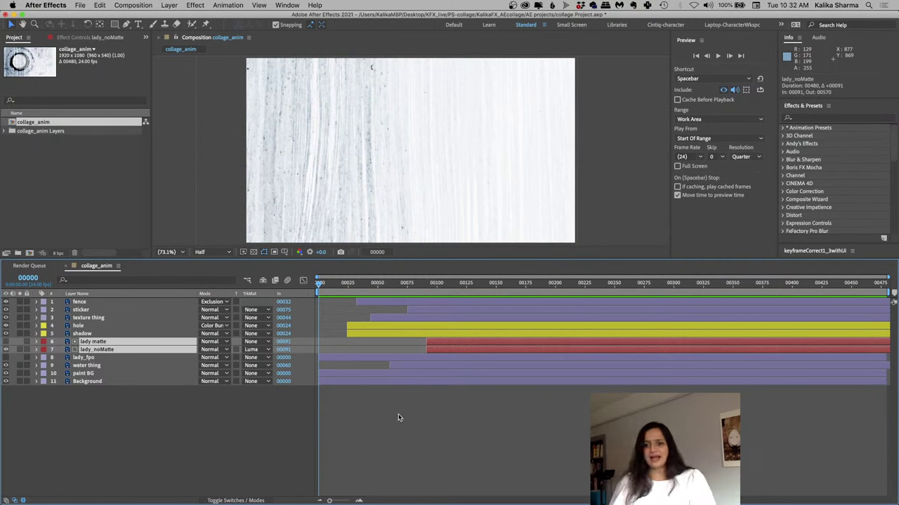
key(space)
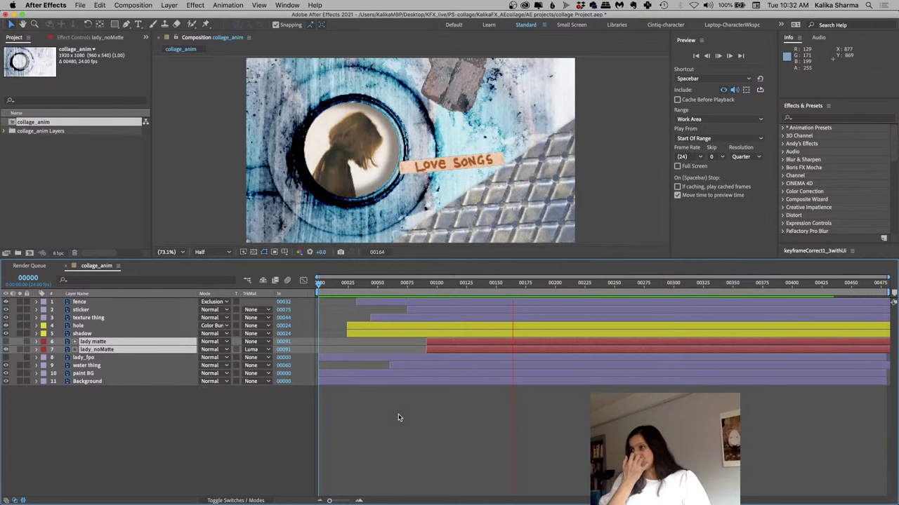
key(space)
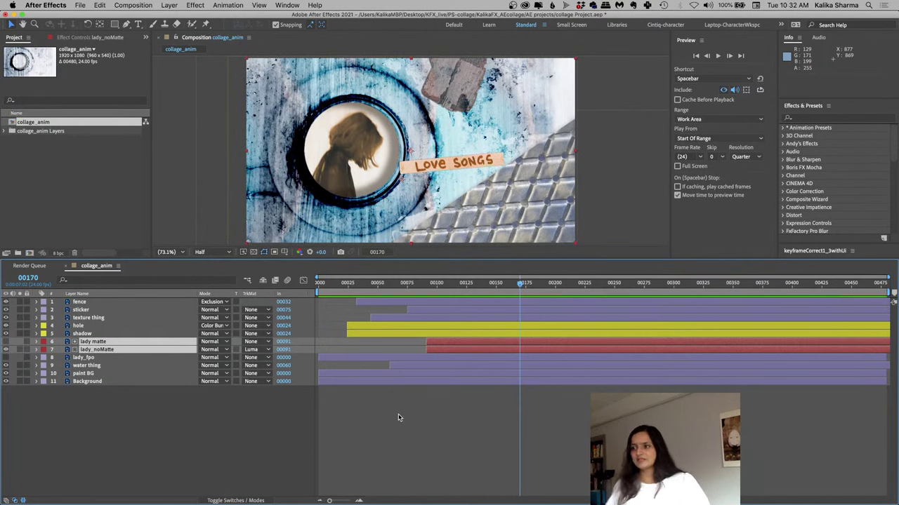
At frame 0, expand paint BG's Transform properties: Anchor Point, Position, Scale, Rotation, Opacity
click(91, 365)
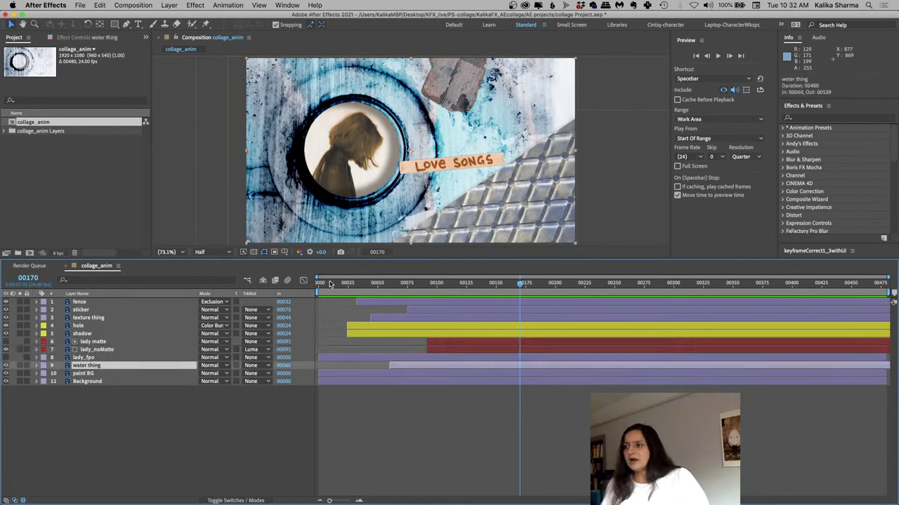
click(320, 284)
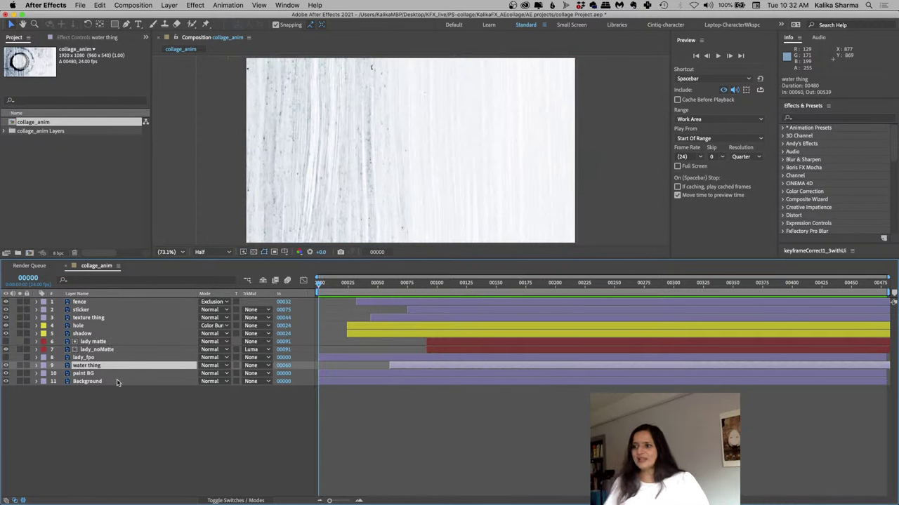
click(95, 374)
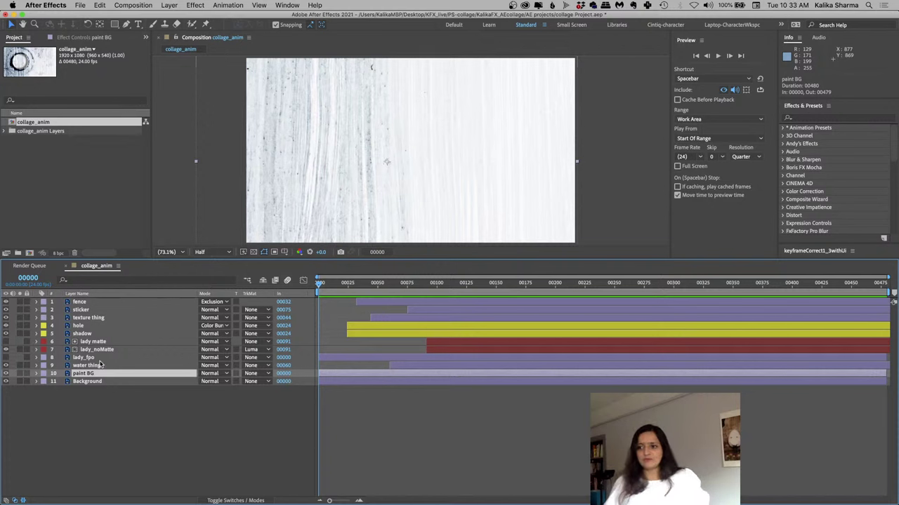
click(36, 374)
click(44, 382)
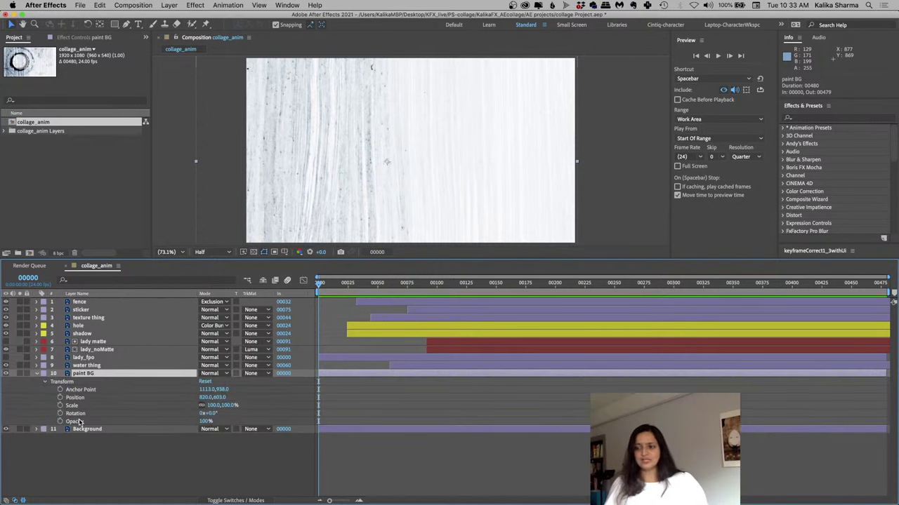
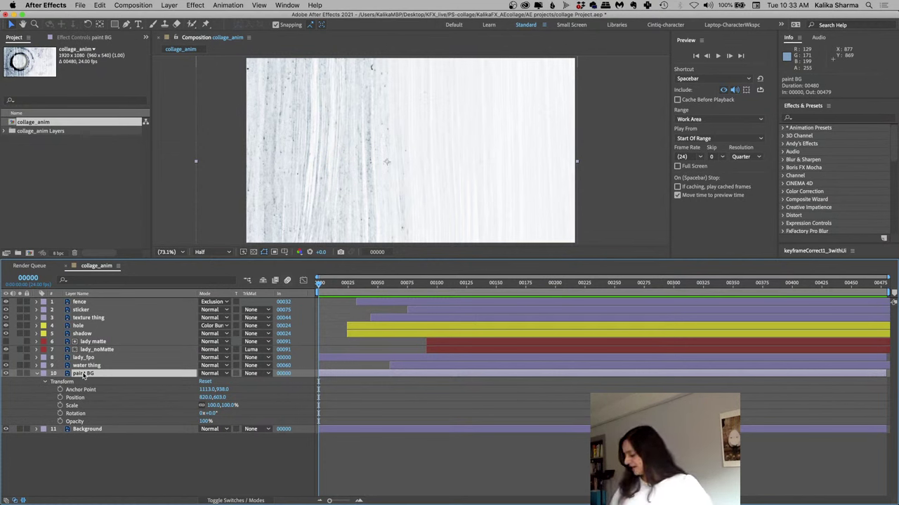
Reveal the paint BG layer's Opacity and lower it from 100% to 0%
key(p)
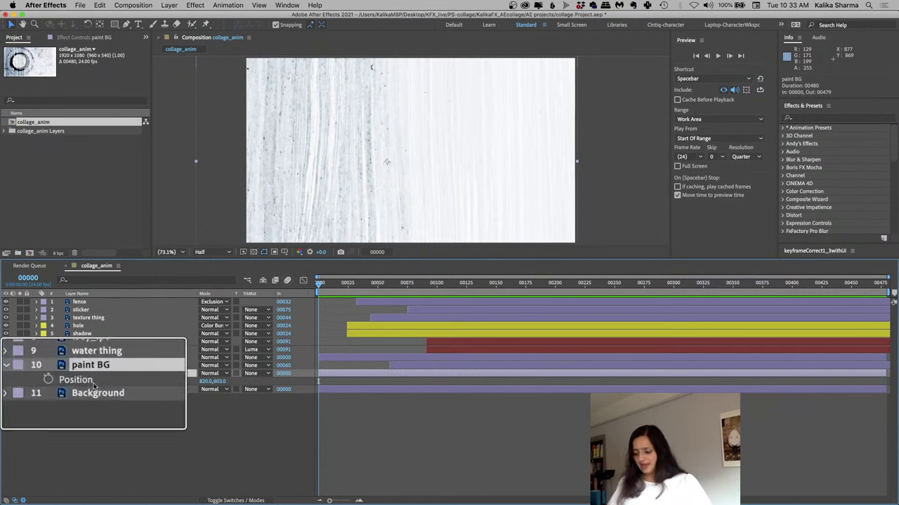
key(a)
key(r)
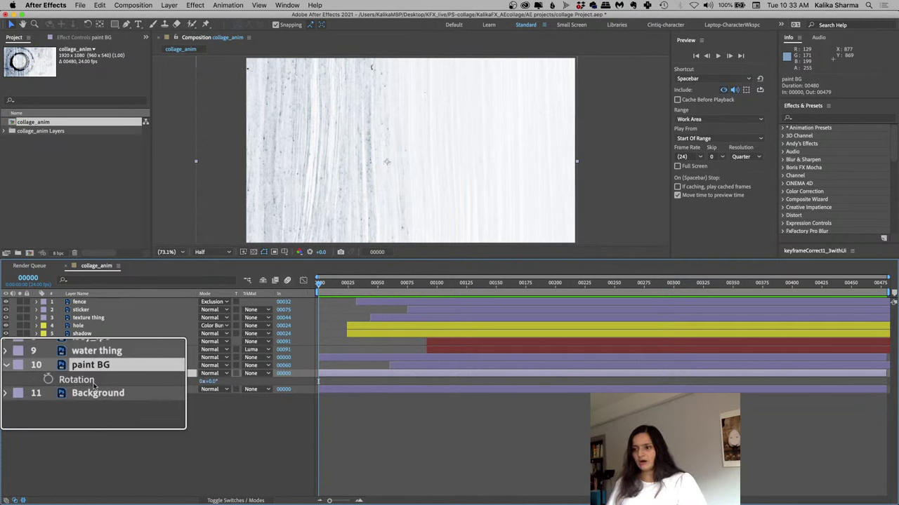
key(t)
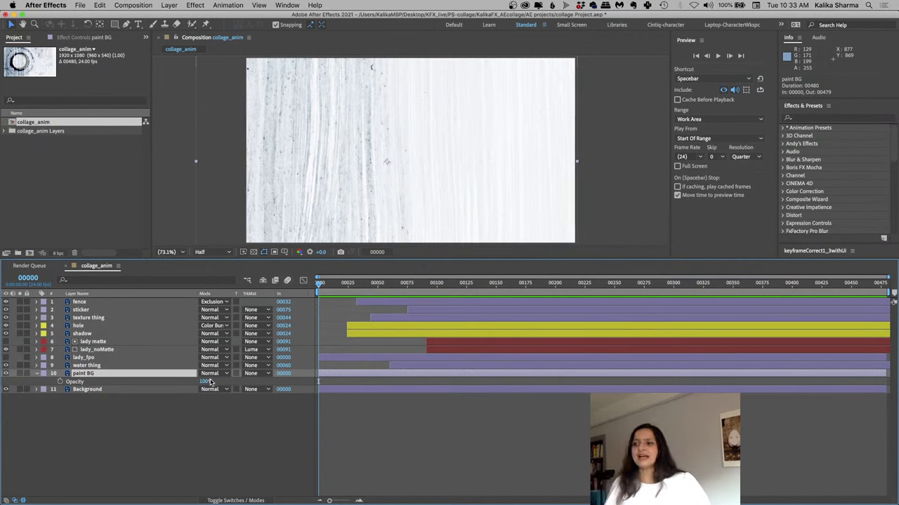
drag(205, 384, 133, 378)
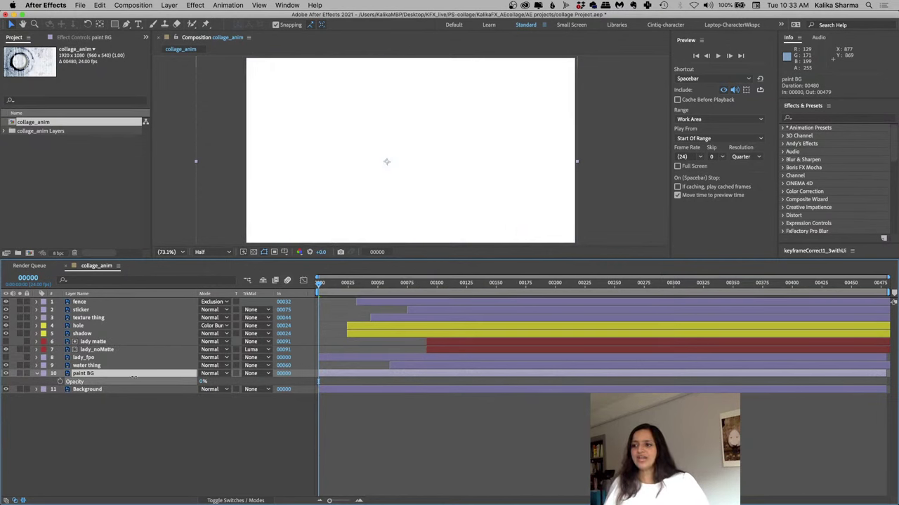
key(Return)
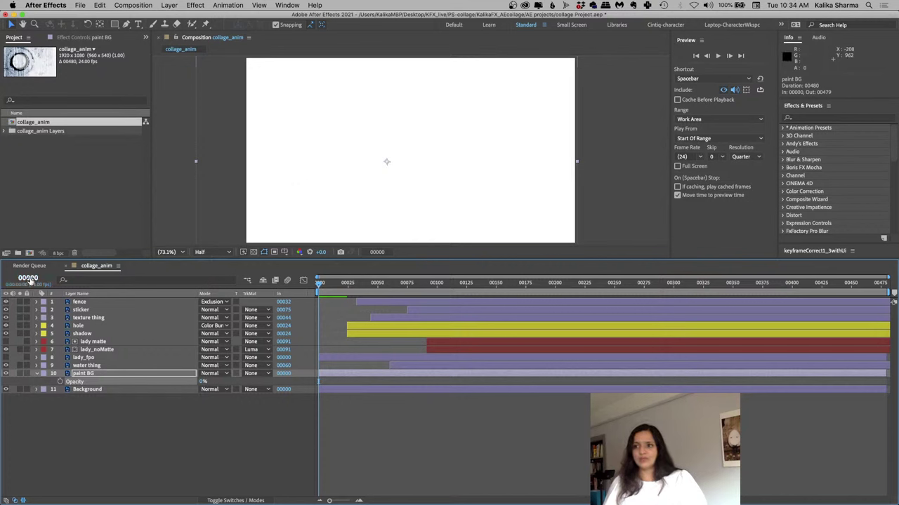
Add a 0% Opacity keyframe to paint BG at frame 0
key(space)
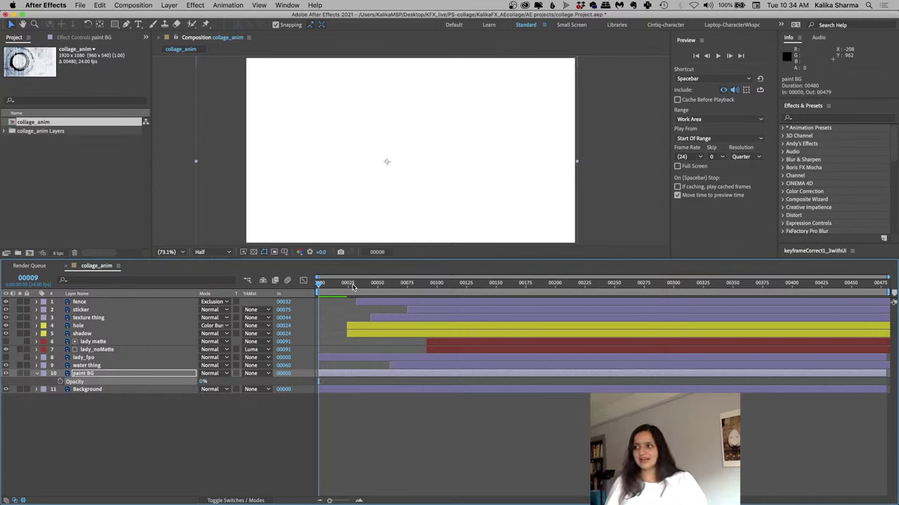
drag(325, 287, 314, 288)
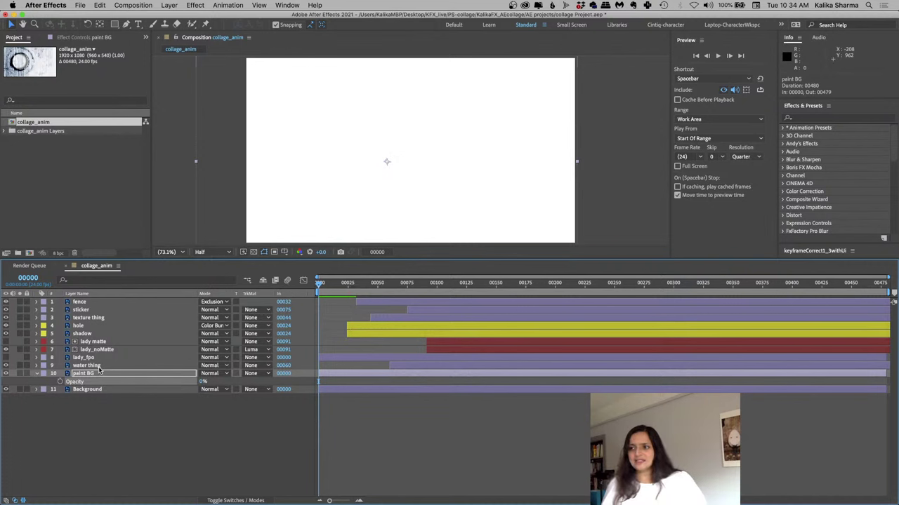
click(59, 382)
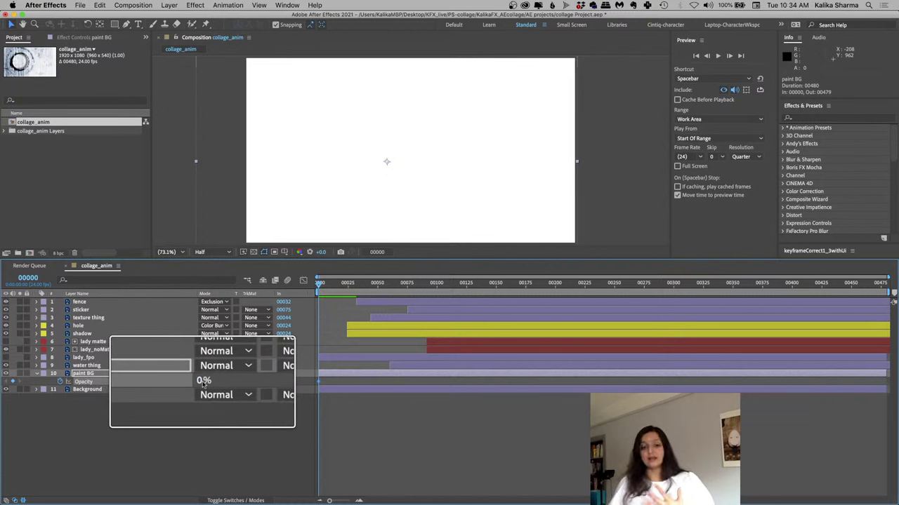
Raise paint BG Opacity to 100% at frame 16, then return to frame 0
click(337, 285)
drag(337, 287, 338, 287)
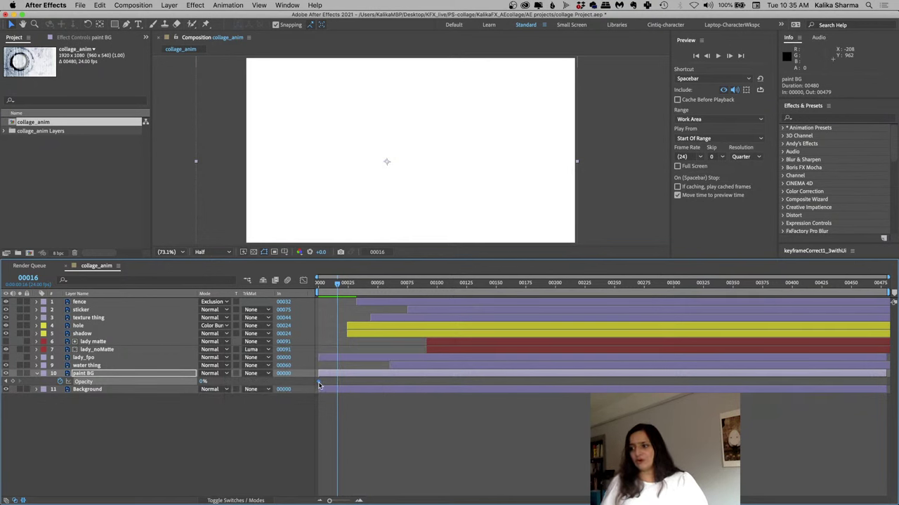
mouse_move(319, 385)
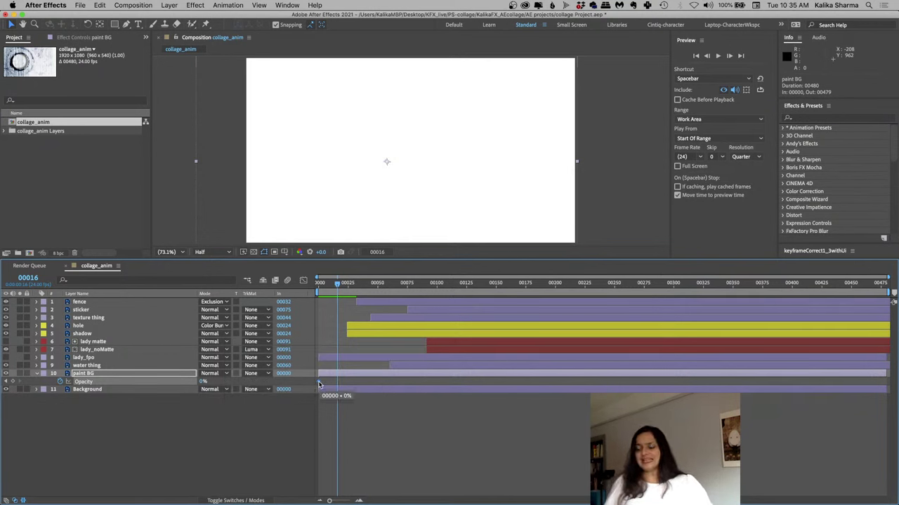
click(320, 382)
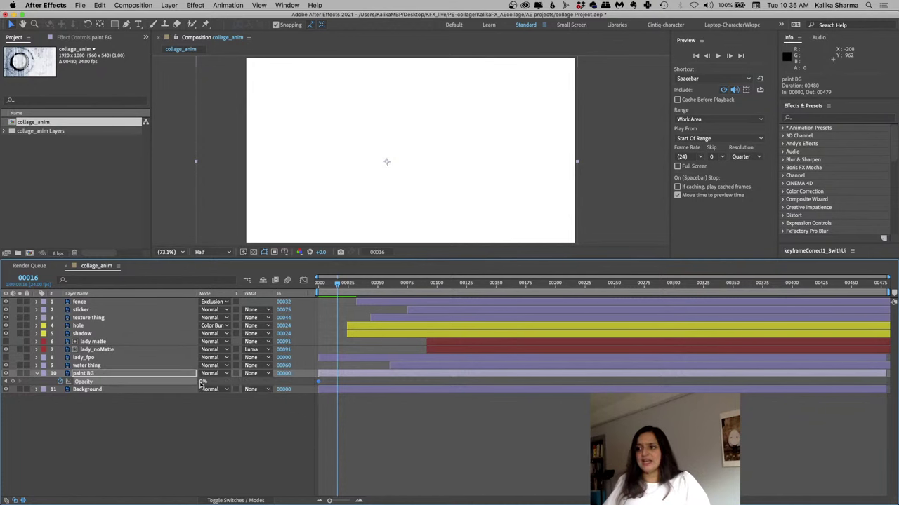
drag(200, 385, 285, 386)
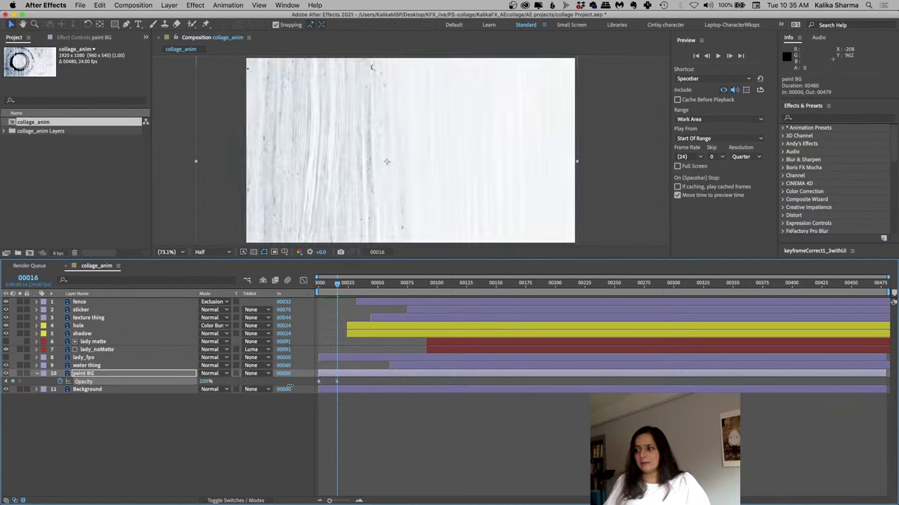
click(319, 283)
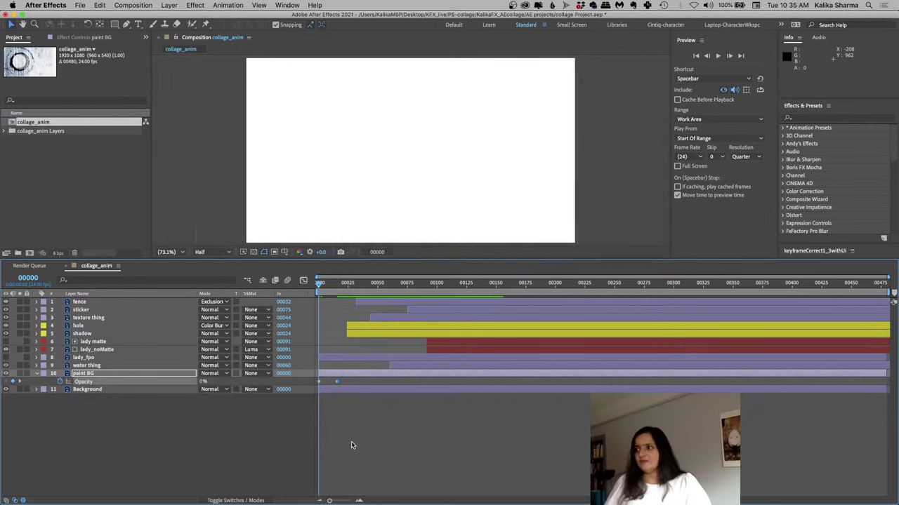
Preview the paint BG fade-in, jump to frame 24, and select the hole and shadow layers
key(space)
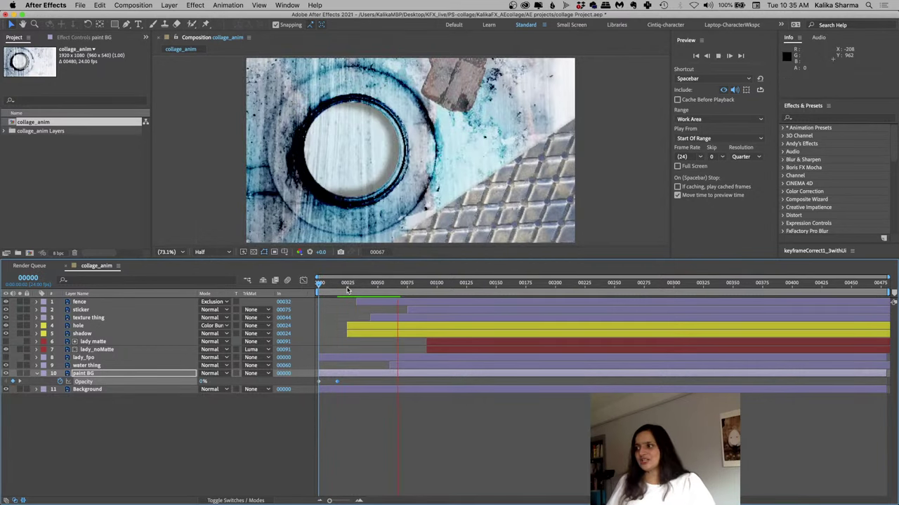
key(space)
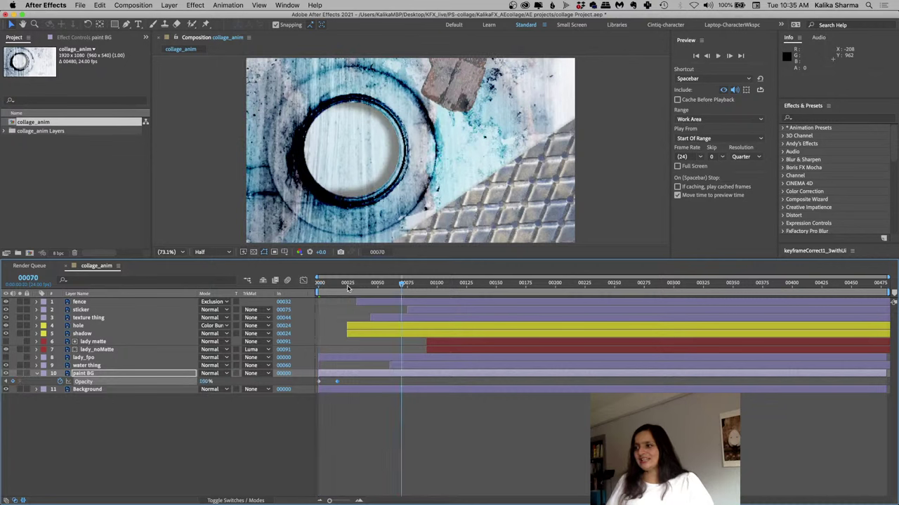
click(346, 286)
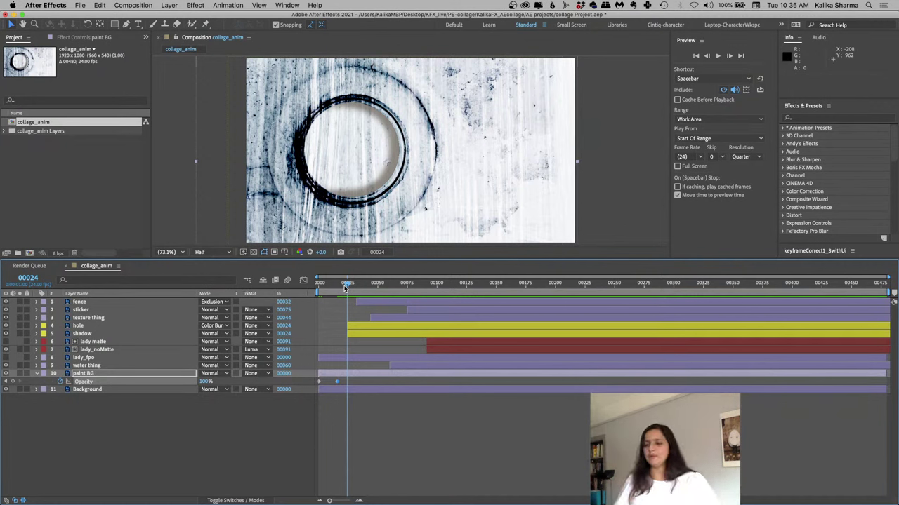
click(78, 325)
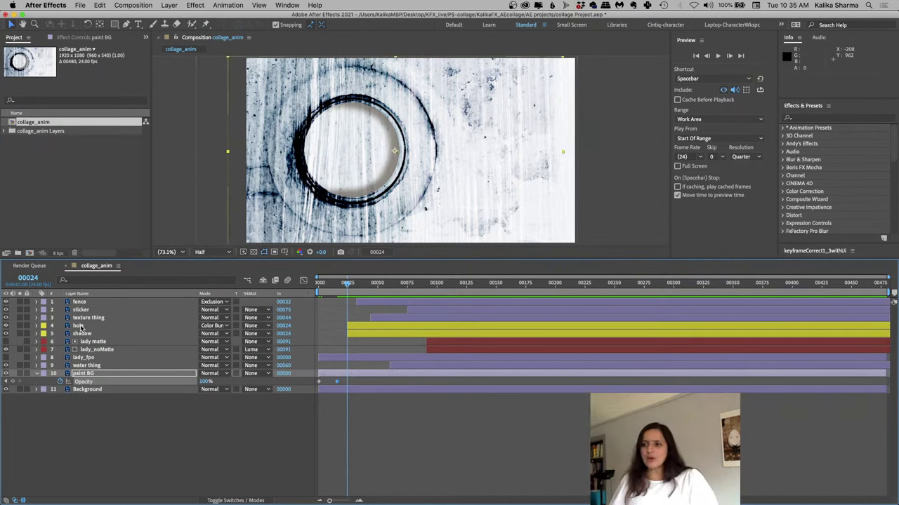
click(79, 327)
shift+click(81, 335)
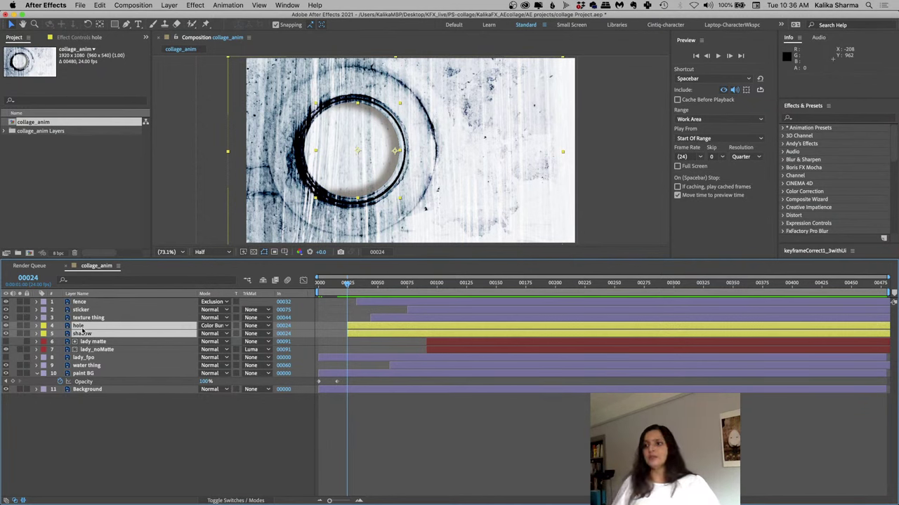
Select the hole and shadow layers and choose Pre-compose from the Layer menu
click(96, 421)
click(90, 328)
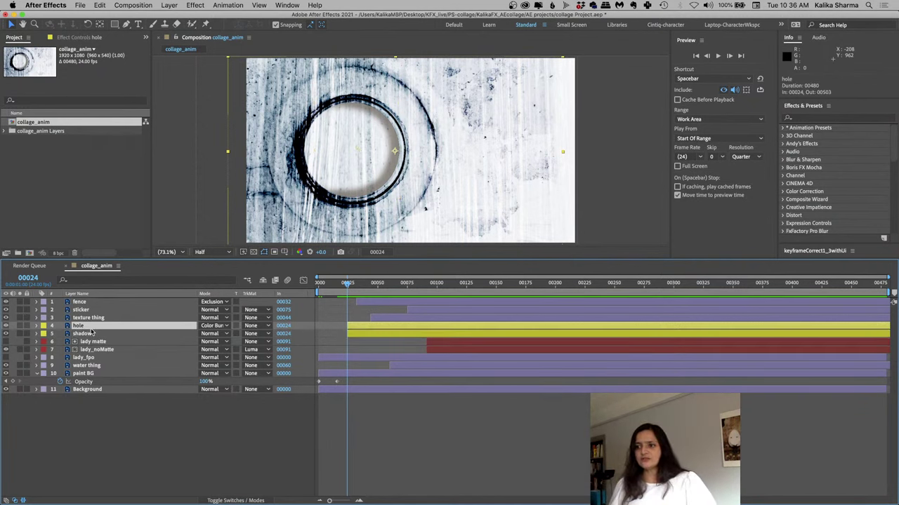
click(89, 334)
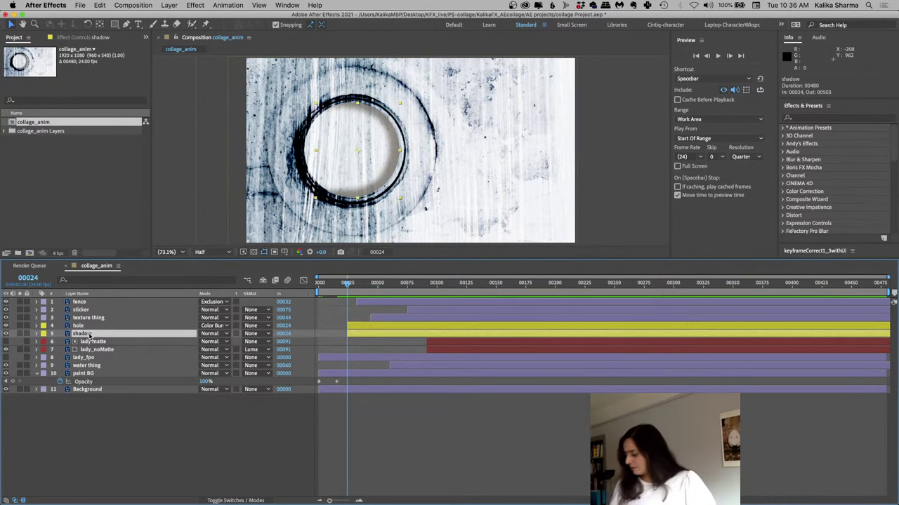
click(83, 327)
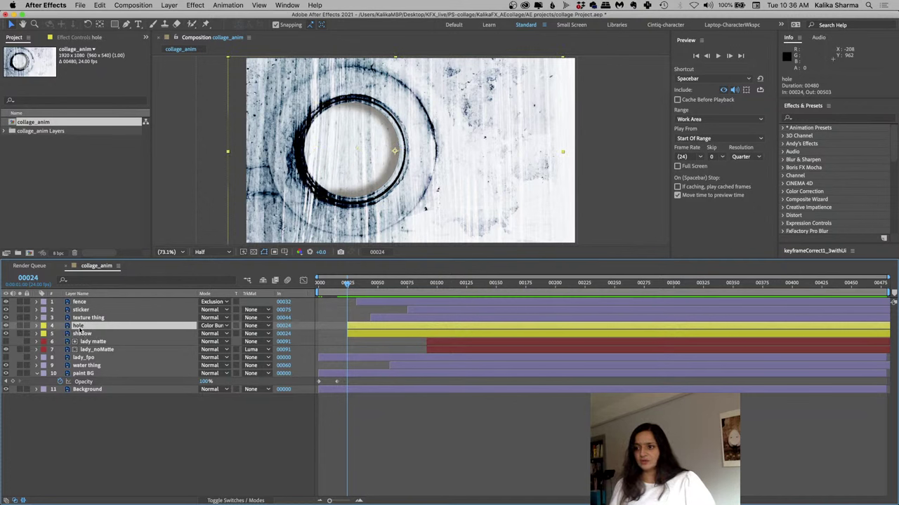
shift+click(78, 335)
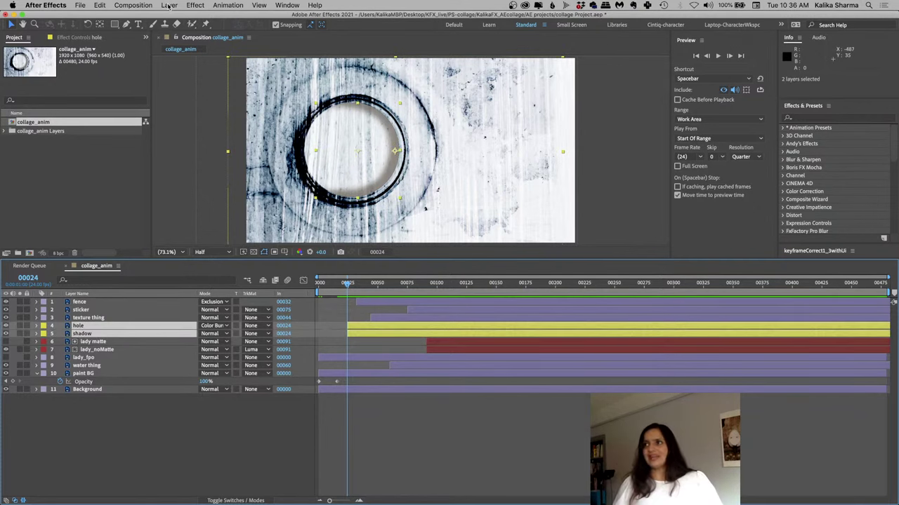
click(169, 5)
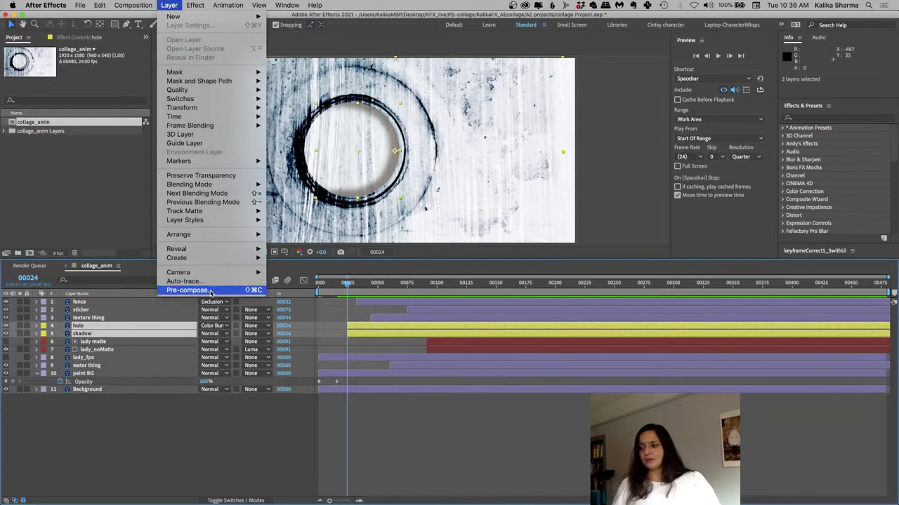
click(188, 290)
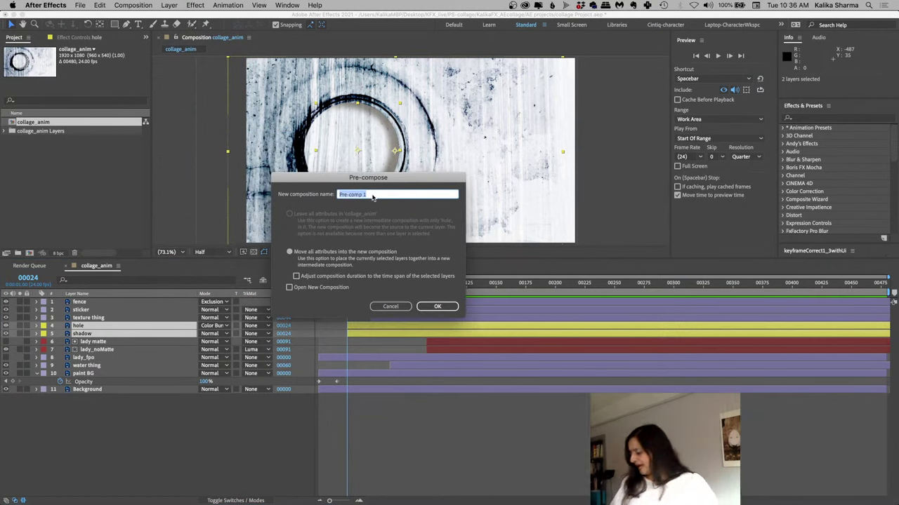
Name the precomp PC-hole, fit its duration to the selected layers, and confirm
text(PC)
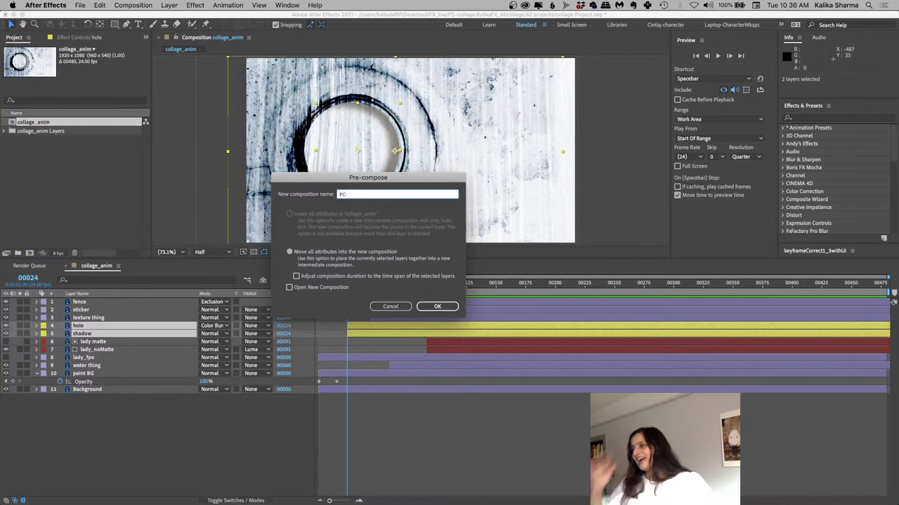
text(-)
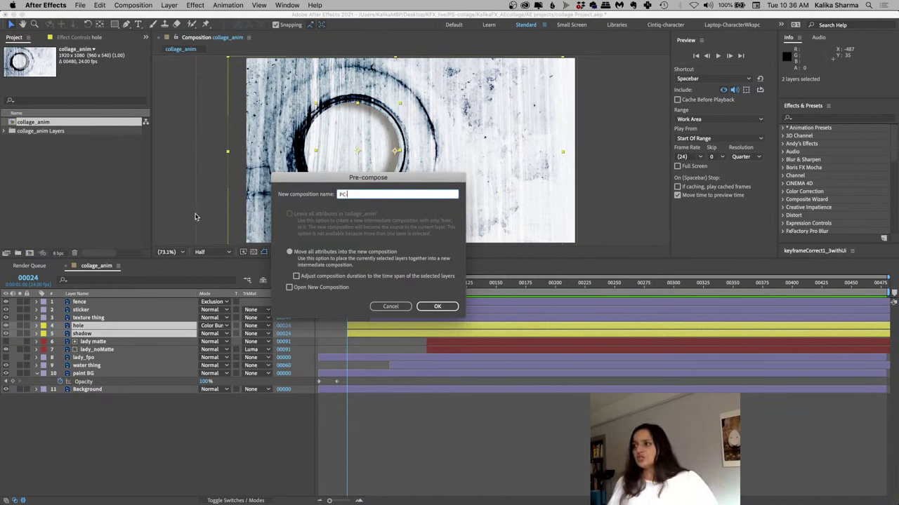
text(hole)
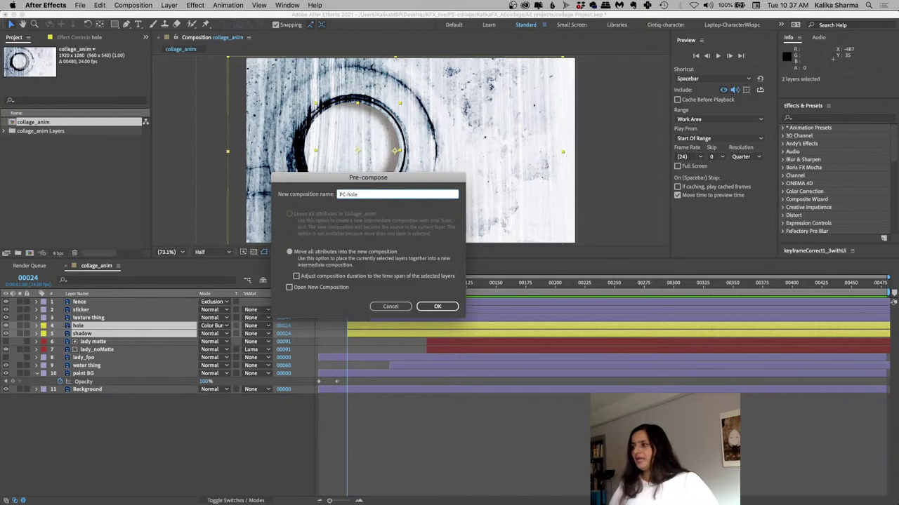
click(332, 279)
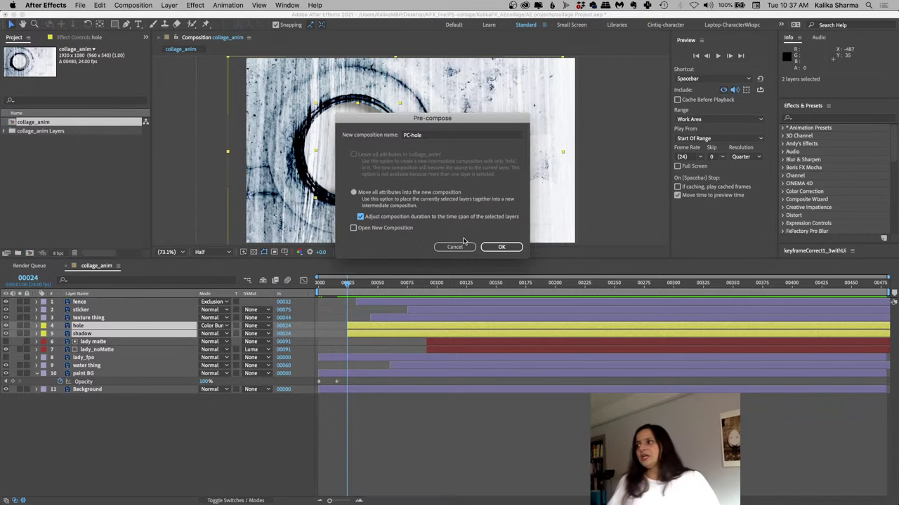
click(499, 246)
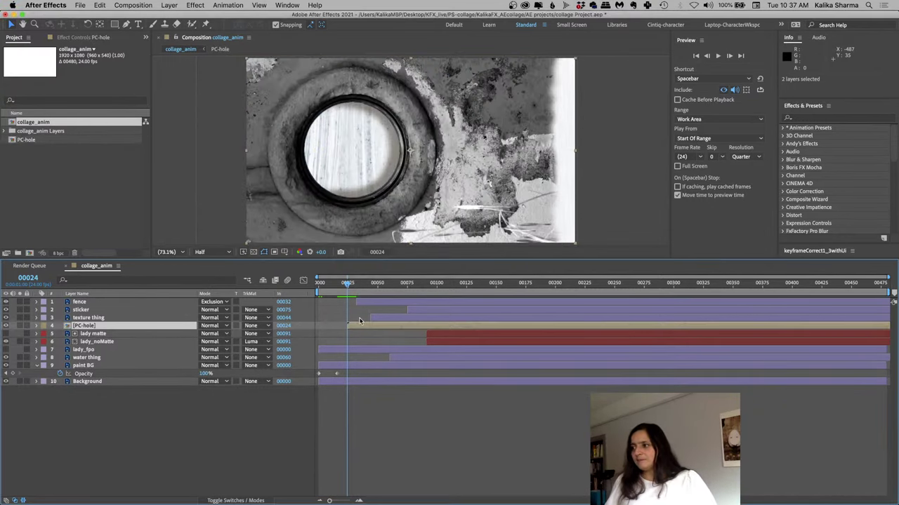
In collage_anim, try Color Burn on PC-hole, then set its blend mode back to Normal
double_click(79, 328)
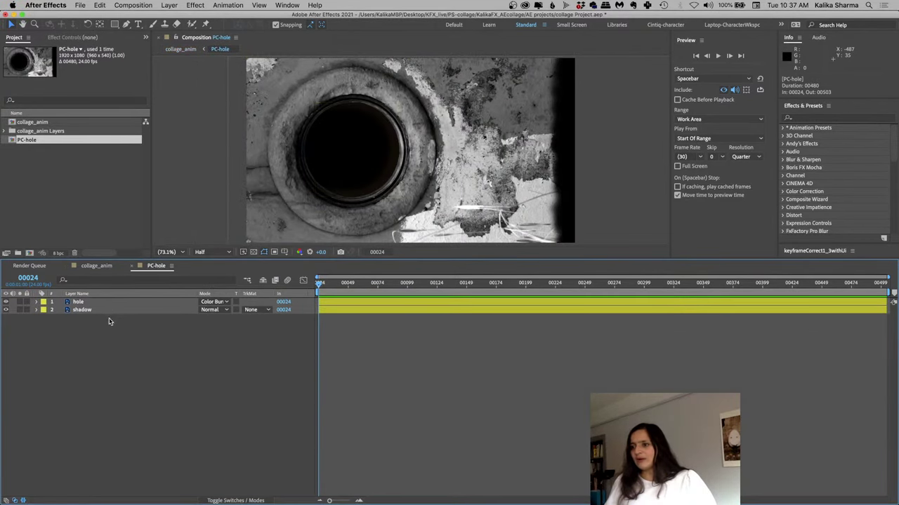
click(93, 267)
click(211, 325)
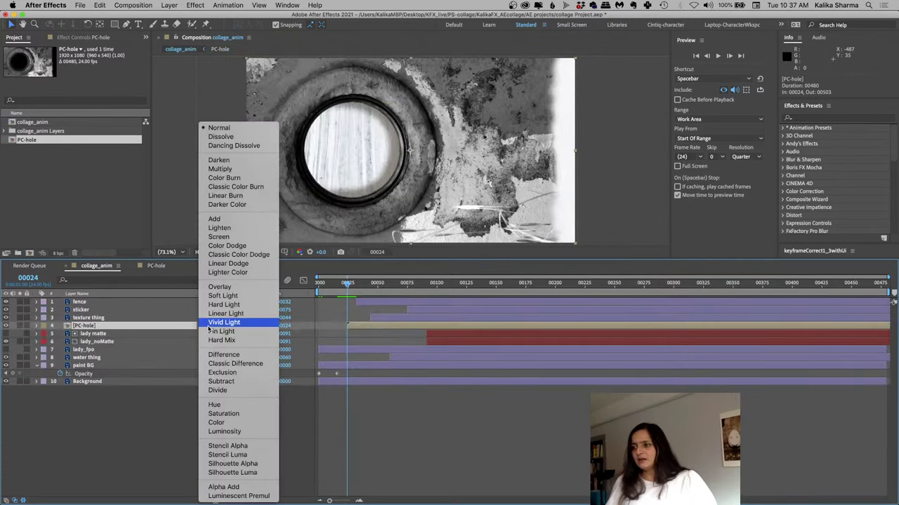
click(225, 179)
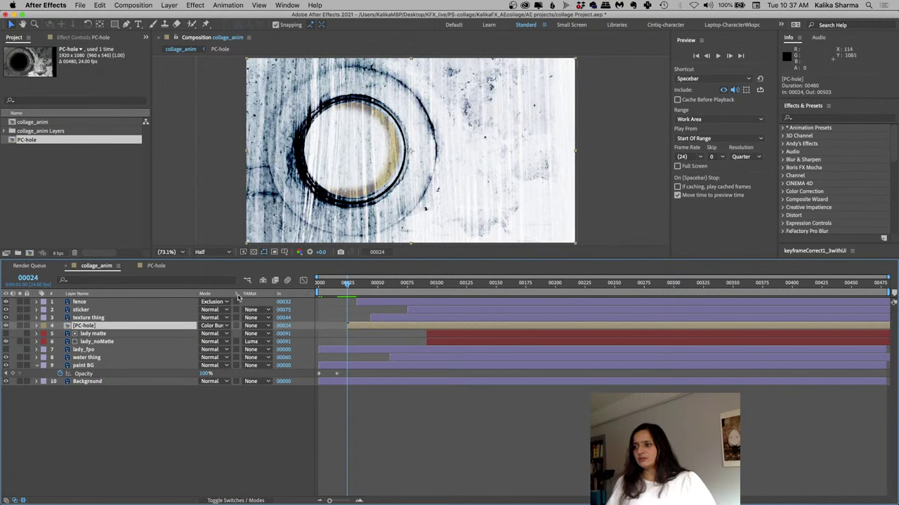
click(216, 326)
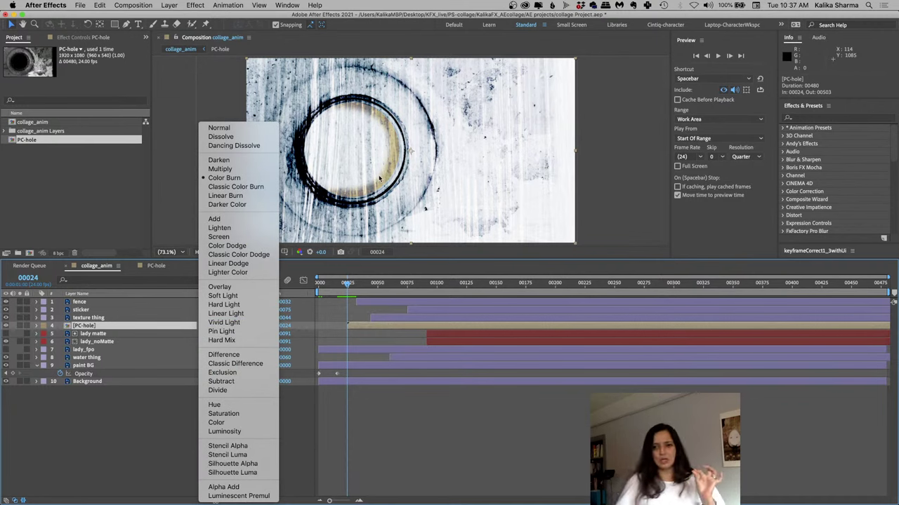
click(252, 130)
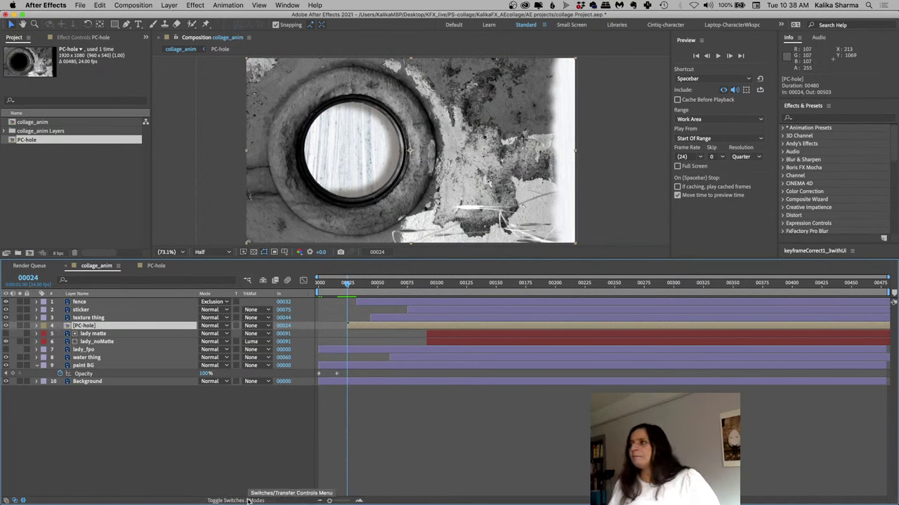
Enable Collapse Transformations on PC-hole and scrub ahead to about frame 30
click(247, 500)
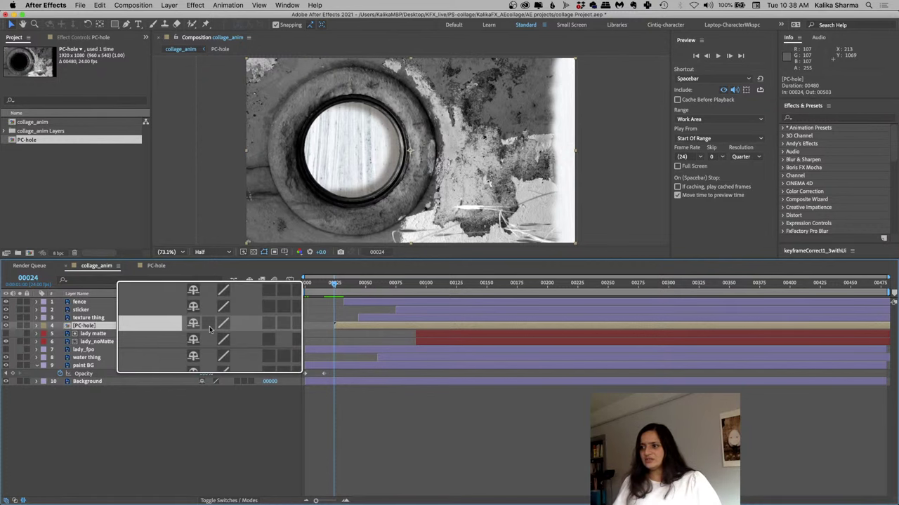
click(229, 501)
click(229, 500)
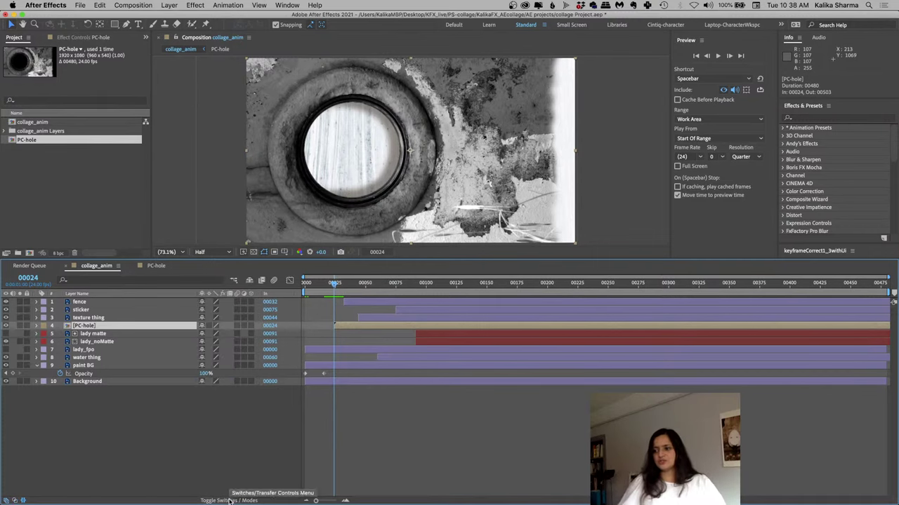
click(208, 325)
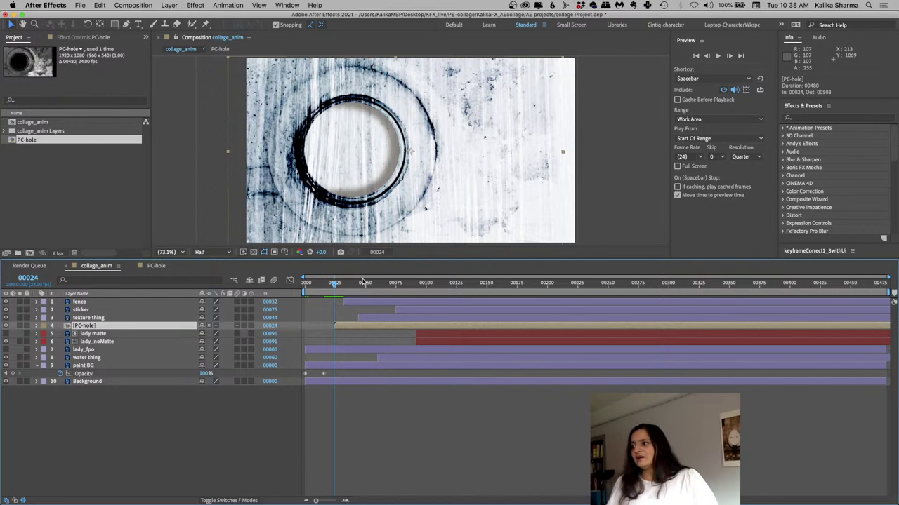
click(341, 287)
drag(341, 289, 344, 292)
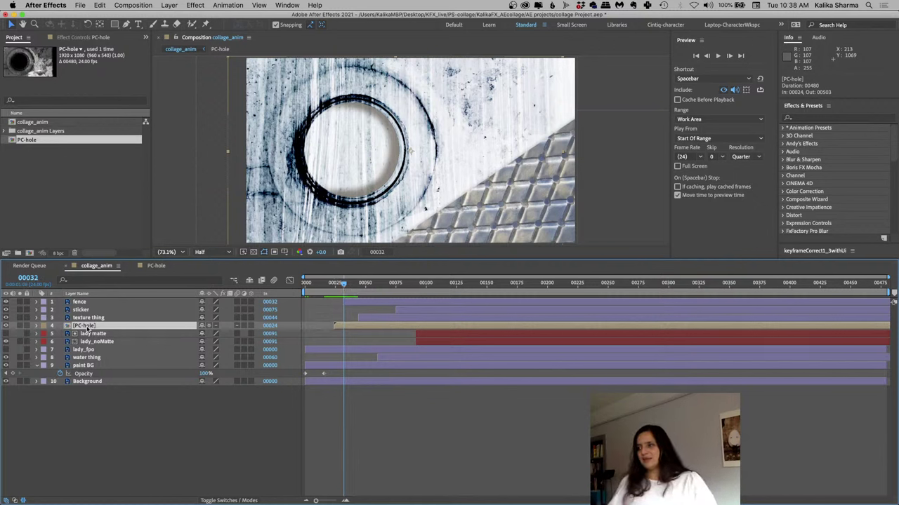
Search Effects & Presets for 'gaus' and apply Gaussian Blur to the PC-hole layer
click(818, 118)
text(gaus)
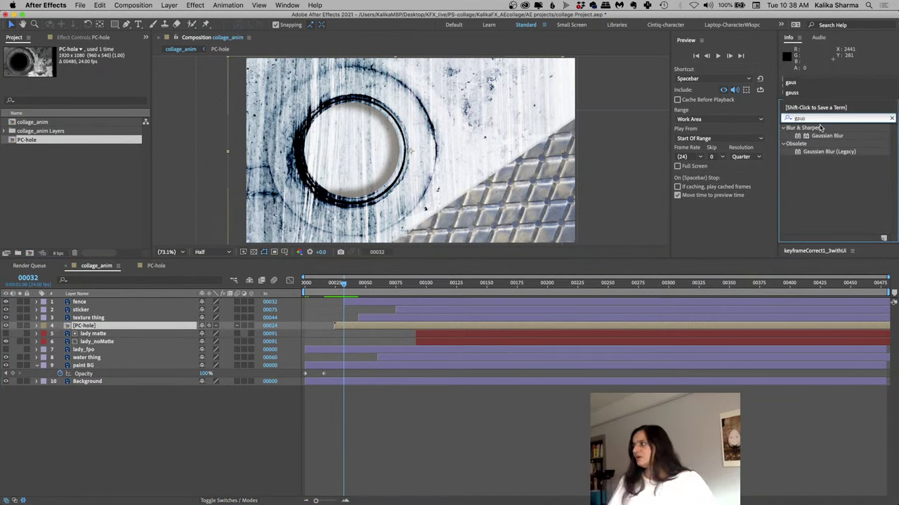
click(819, 189)
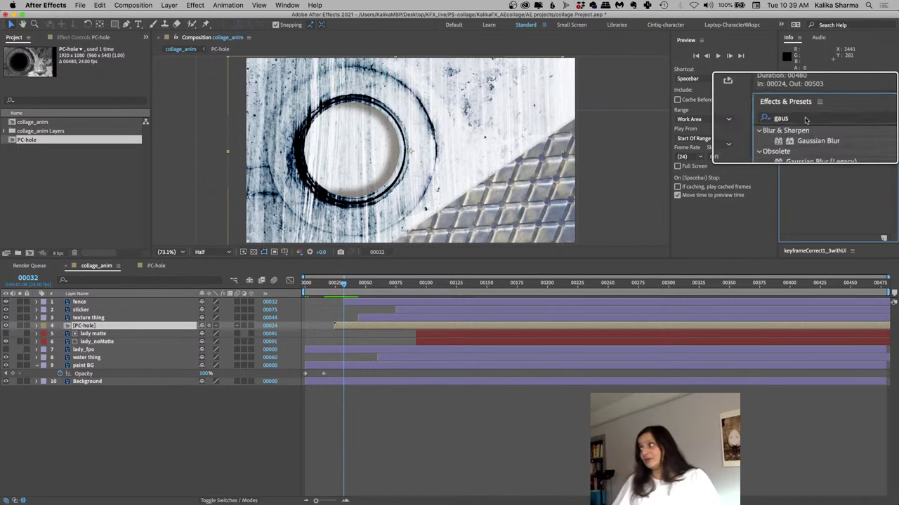
click(827, 137)
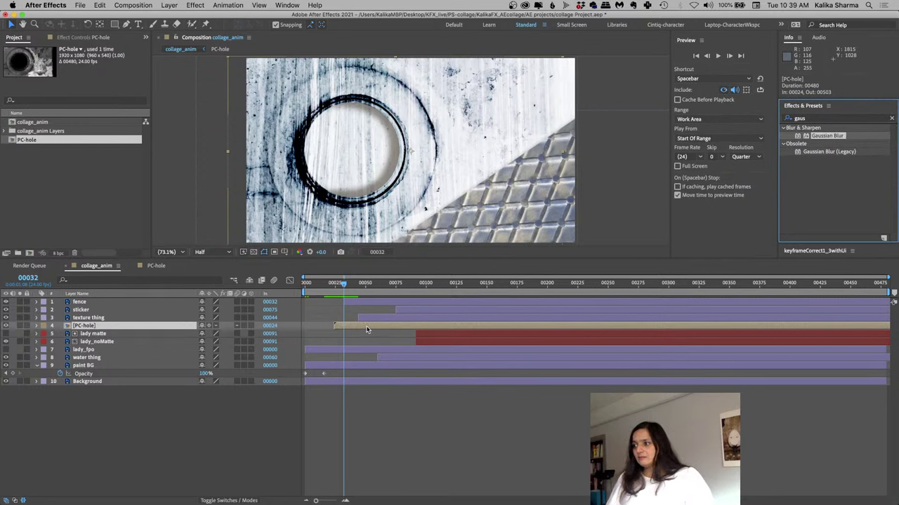
click(366, 330)
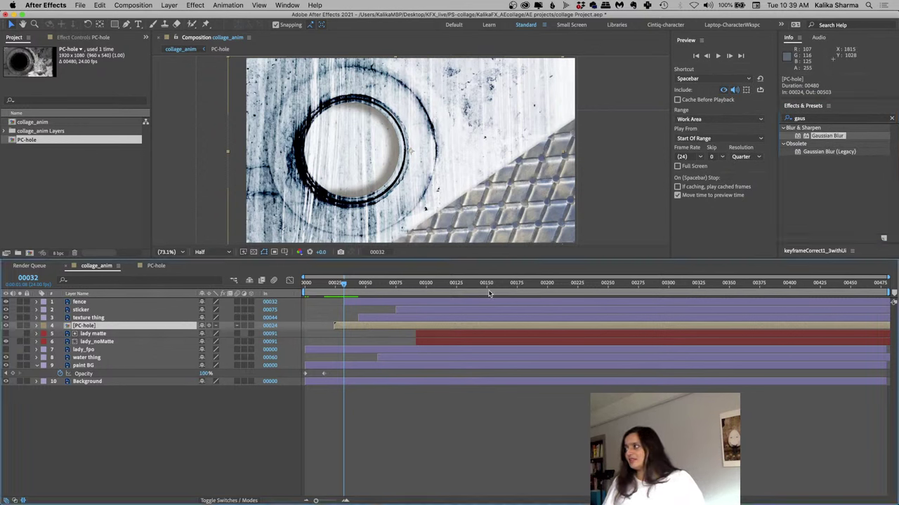
click(820, 137)
double_click(819, 135)
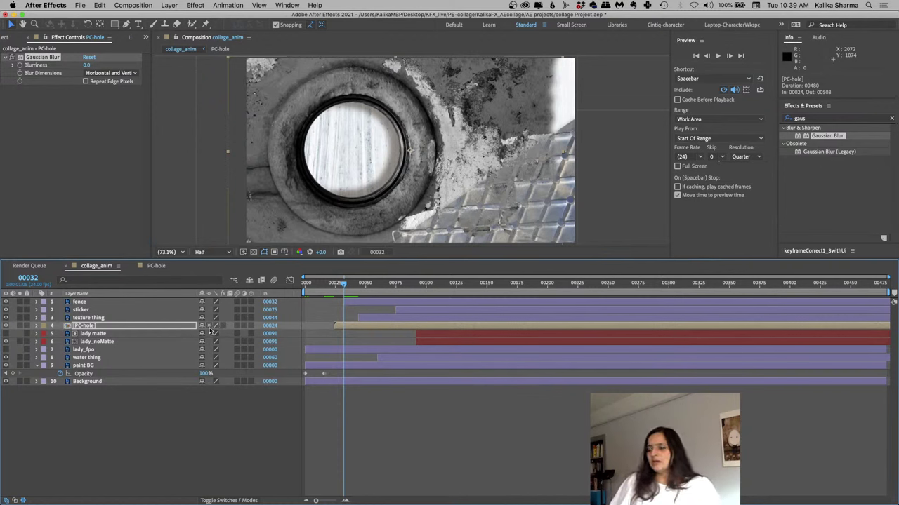
Remove the blur, check inside PC-hole, re-enable Collapse Transformations, and reapply Gaussian Blur
click(43, 60)
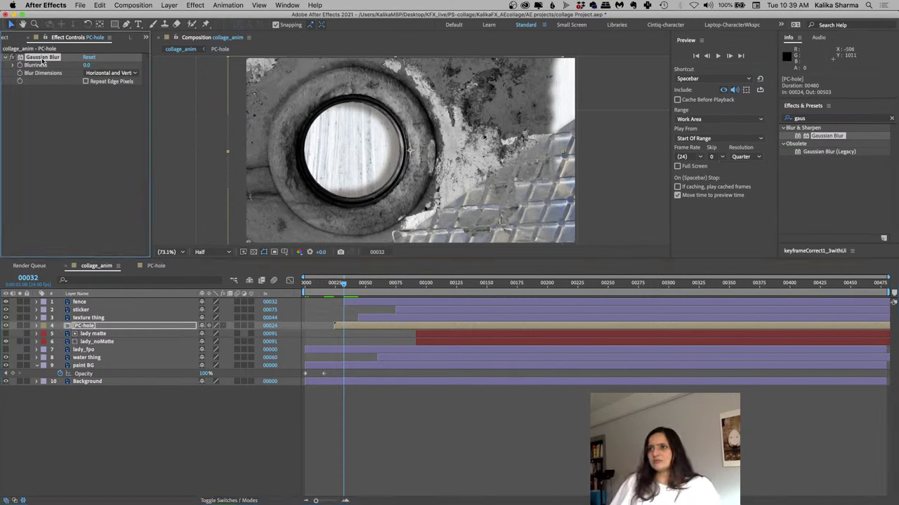
key(Delete)
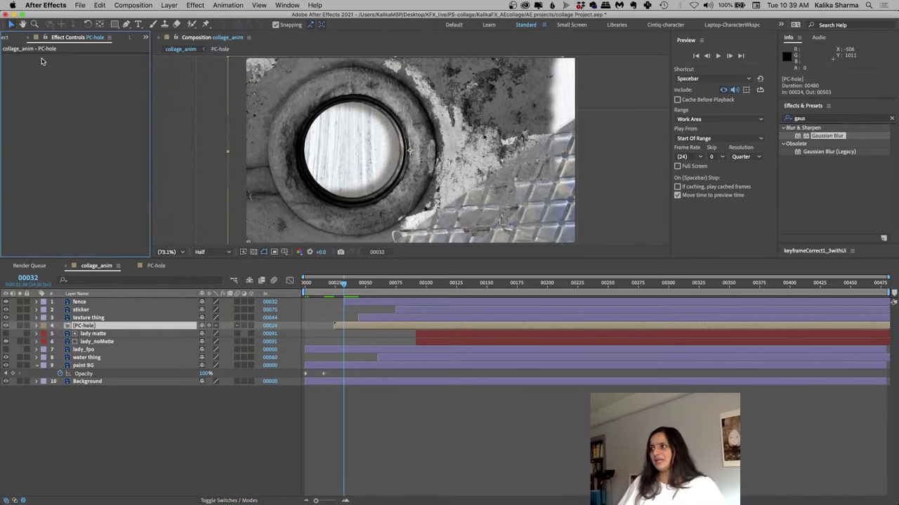
double_click(84, 326)
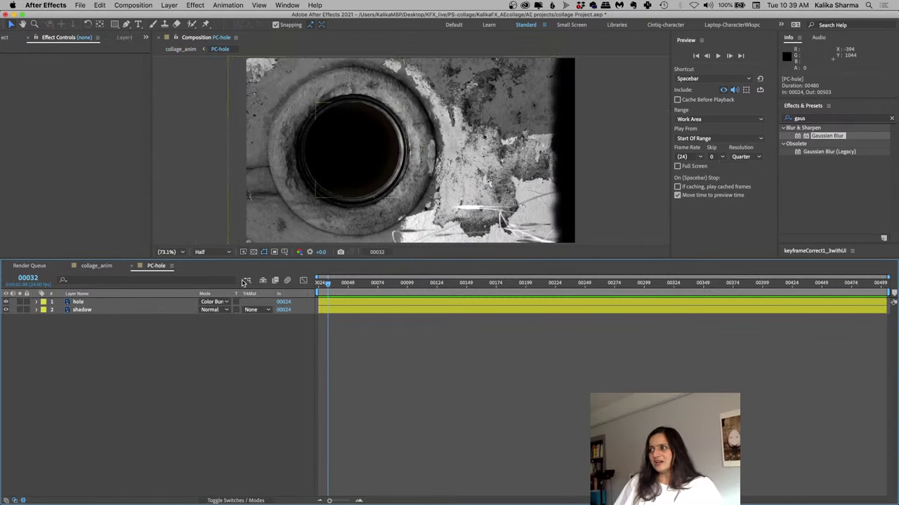
click(89, 269)
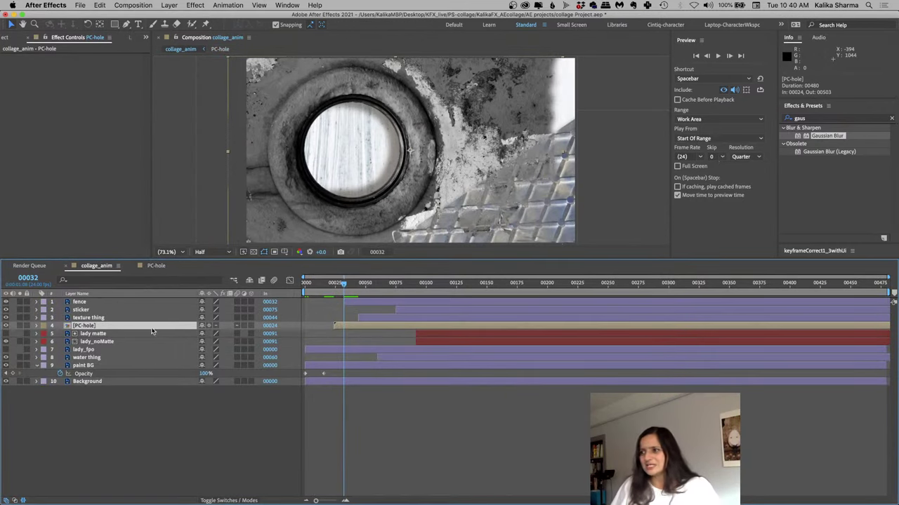
click(208, 327)
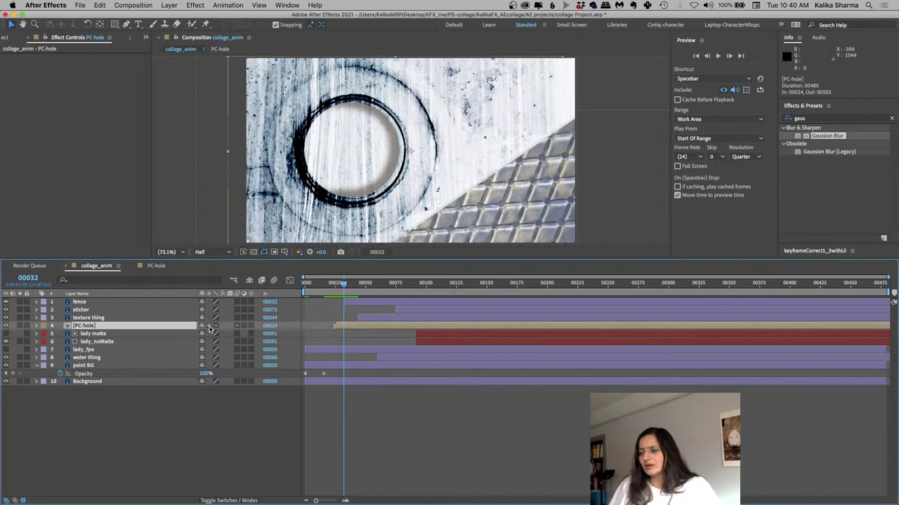
click(834, 138)
double_click(834, 138)
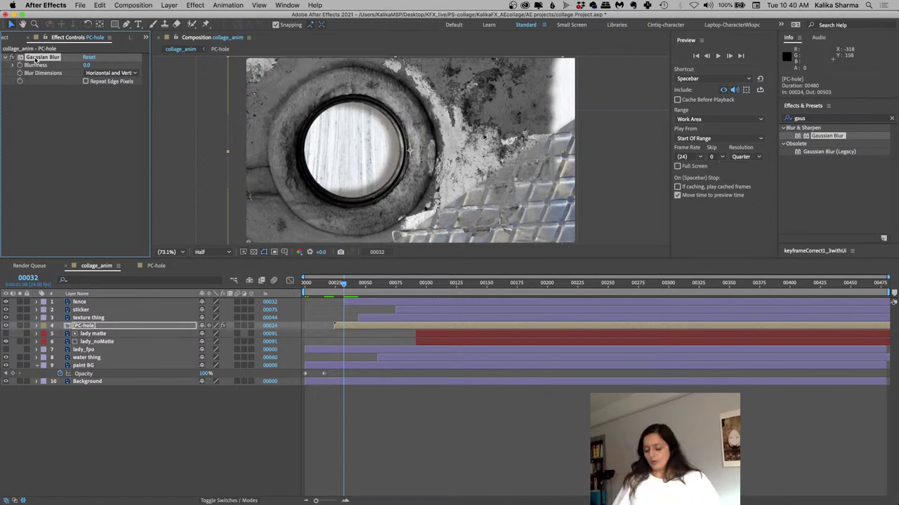
Cut the Gaussian Blur off the PC-hole layer with Edit > Cut
key(Delete)
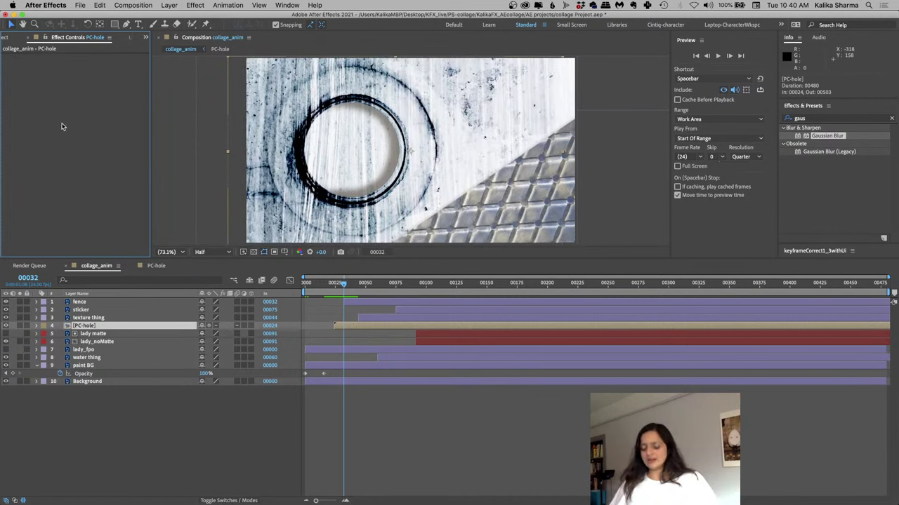
key(super+z)
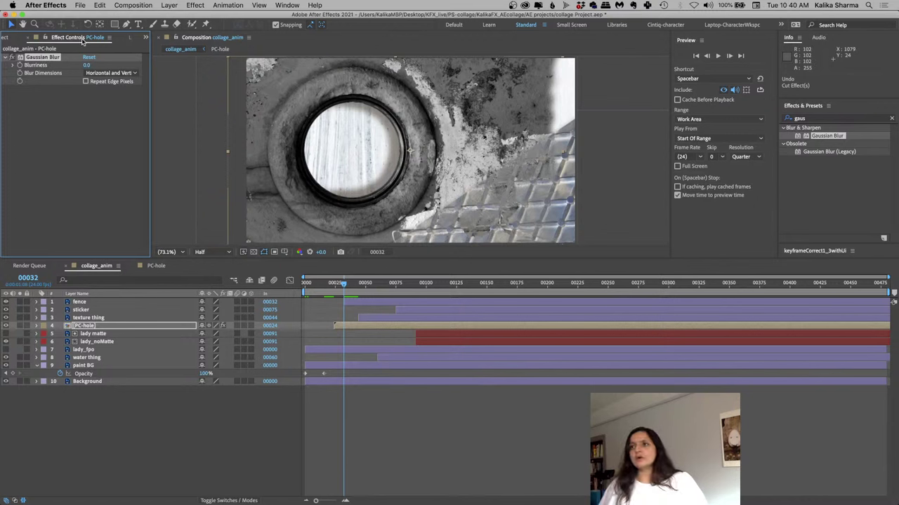
click(285, 6)
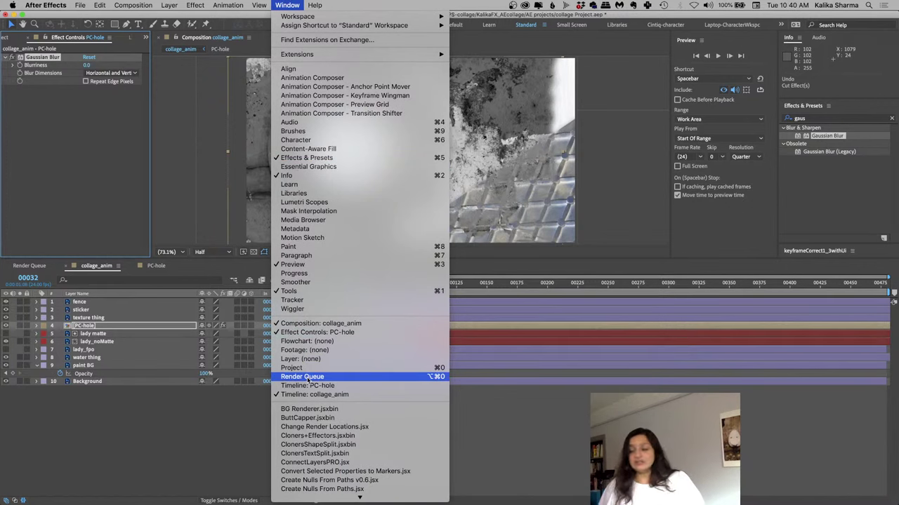
click(92, 167)
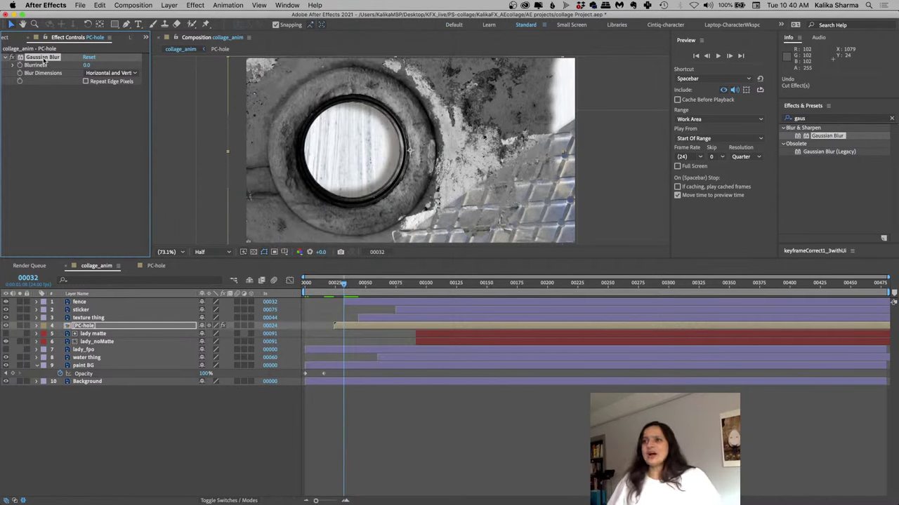
click(101, 5)
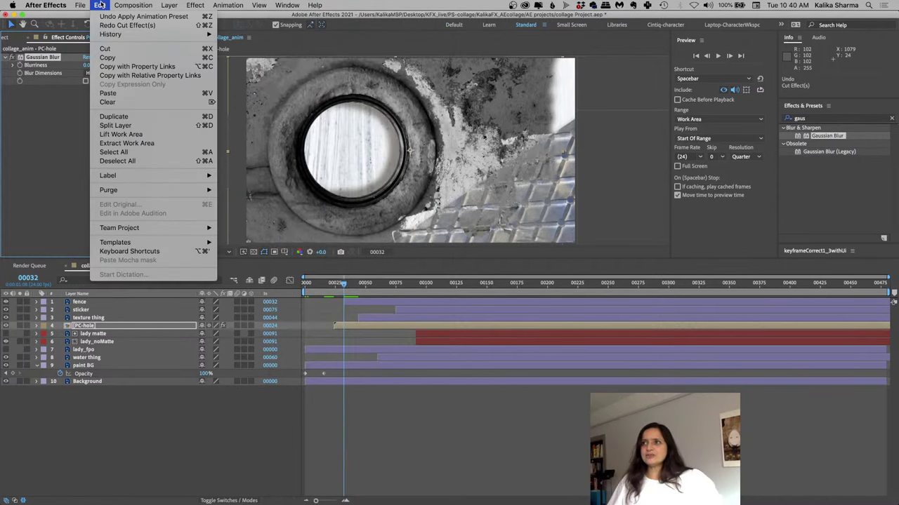
click(105, 49)
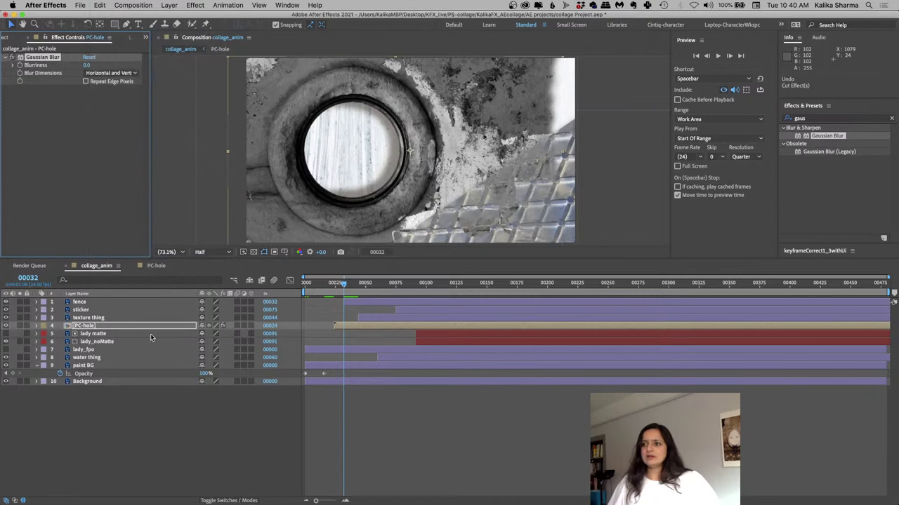
Inside PC-hole, paste the Gaussian Blur onto the hole layer
double_click(84, 326)
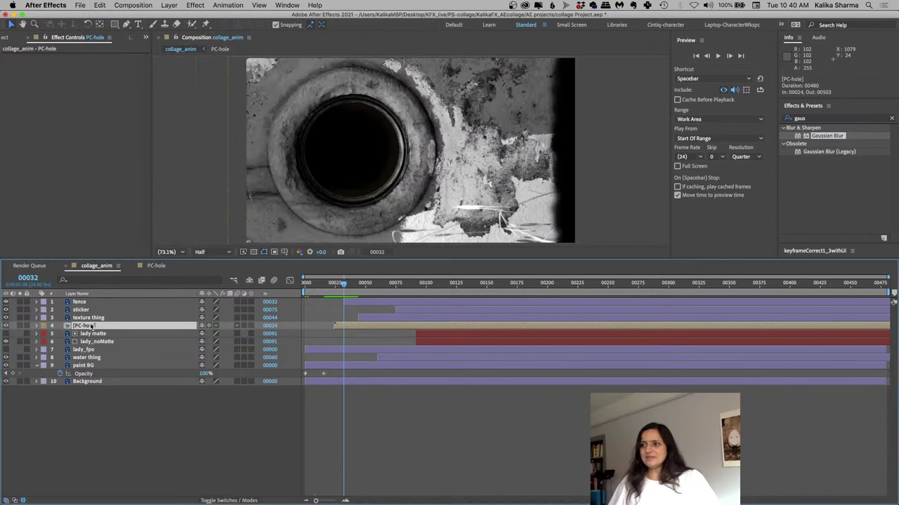
click(83, 302)
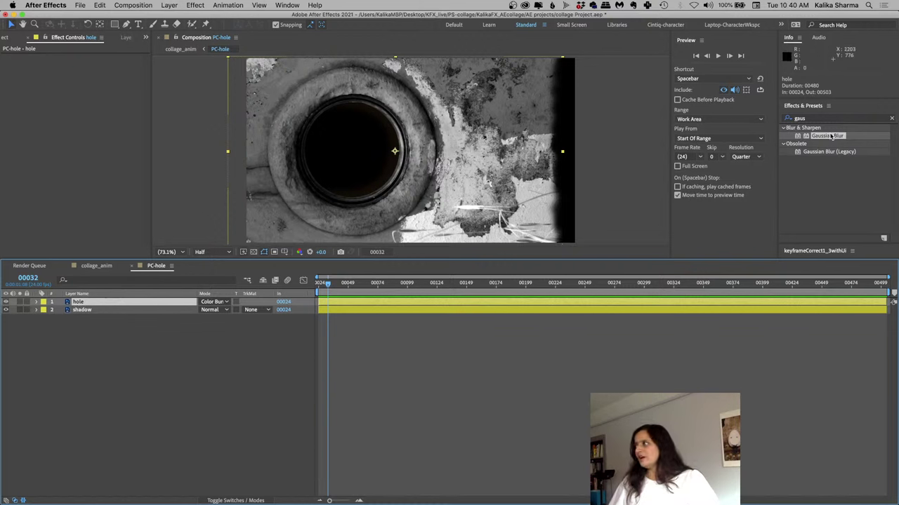
click(102, 5)
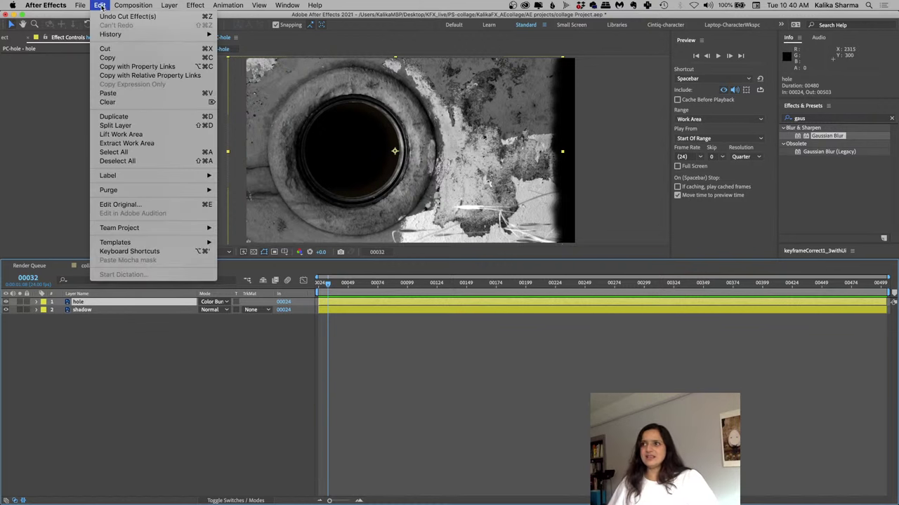
click(108, 94)
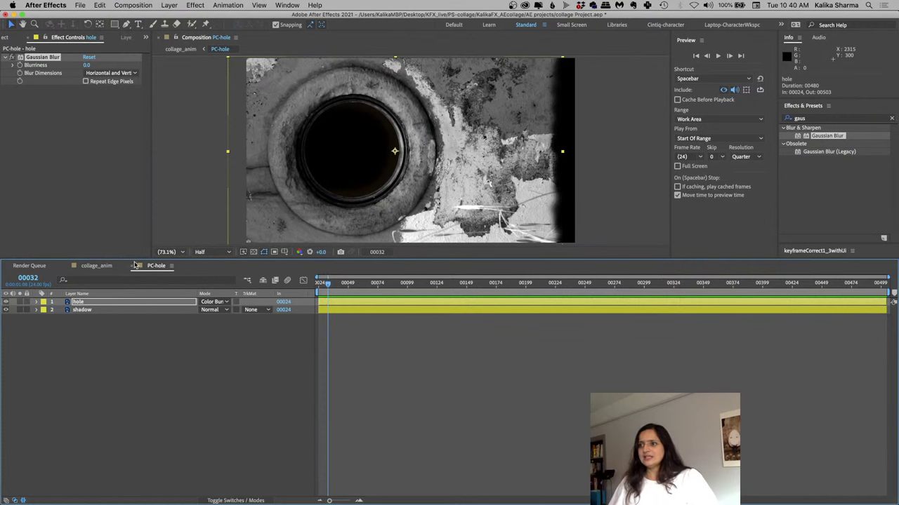
click(95, 269)
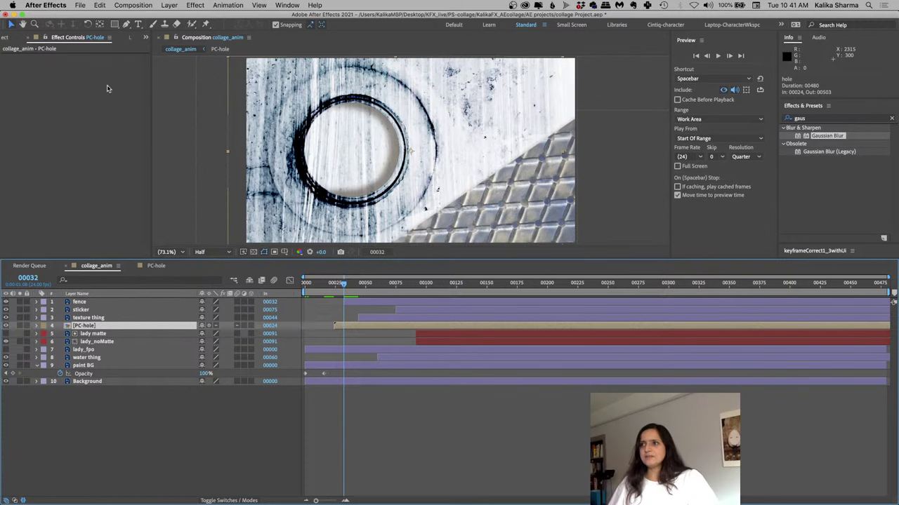
click(157, 266)
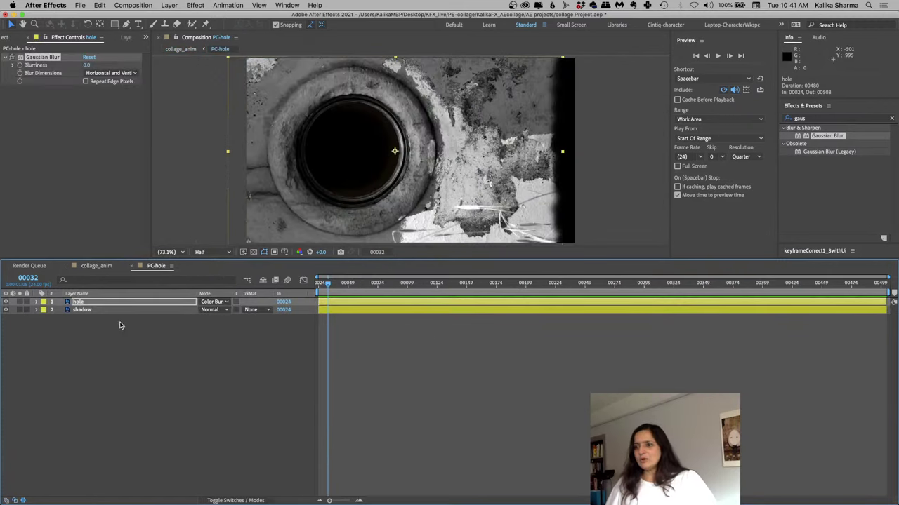
Set Blurriness to 14.3 with Repeat Edge Pixels on, and return to frame 00024
drag(87, 65, 153, 64)
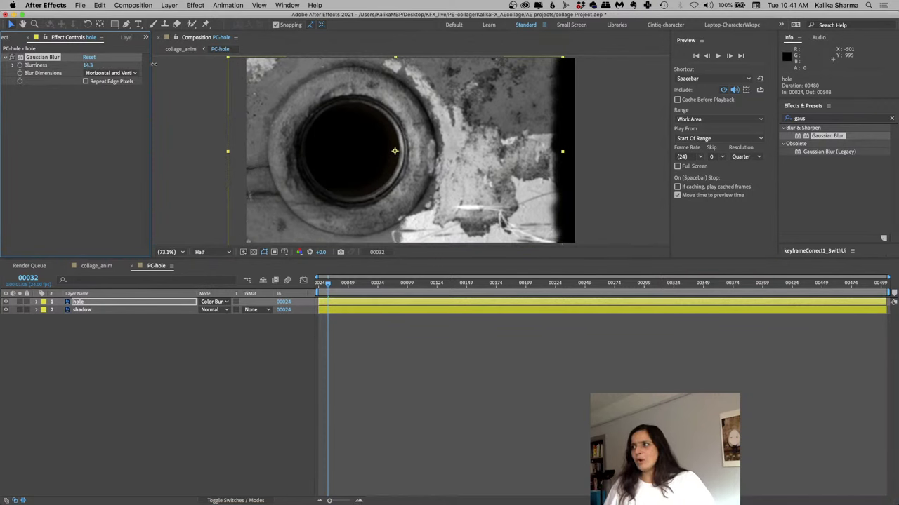
click(117, 85)
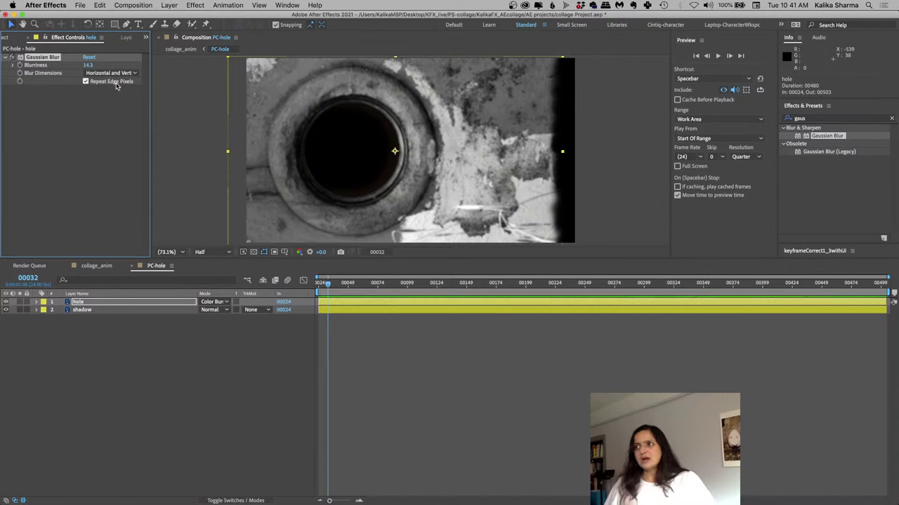
click(117, 85)
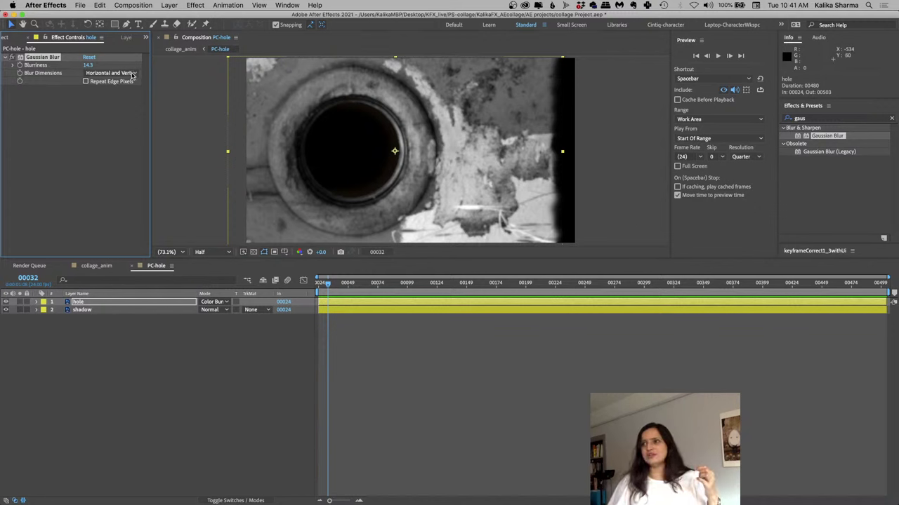
click(85, 82)
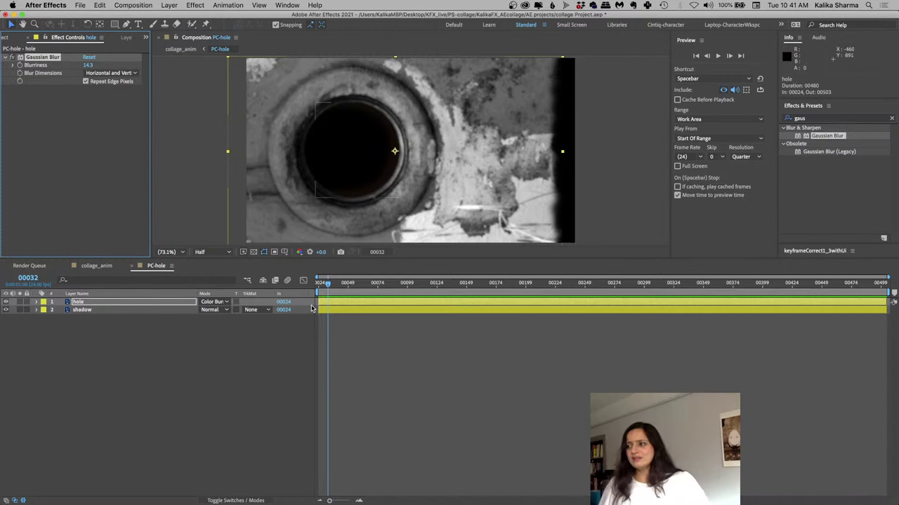
drag(327, 284, 319, 284)
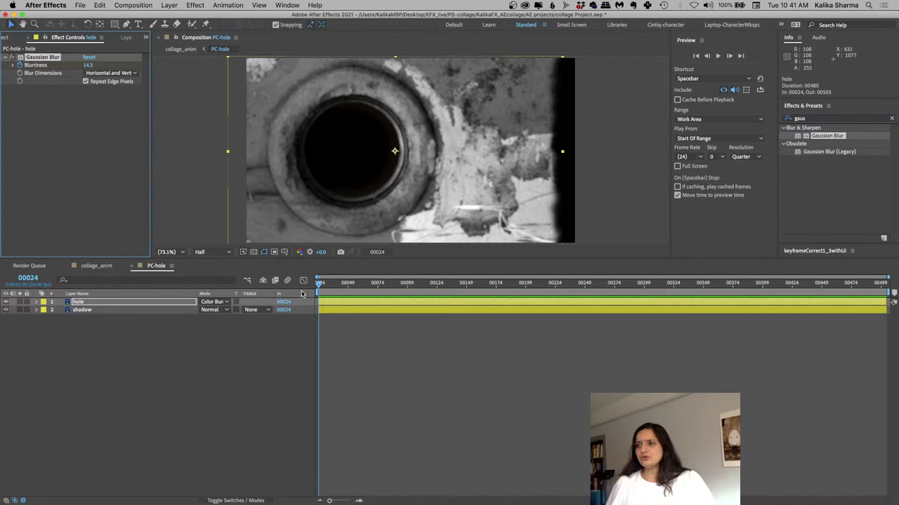
At frame 00034, set the hole layer's Blurriness to 0.0
click(30, 279)
text(34)
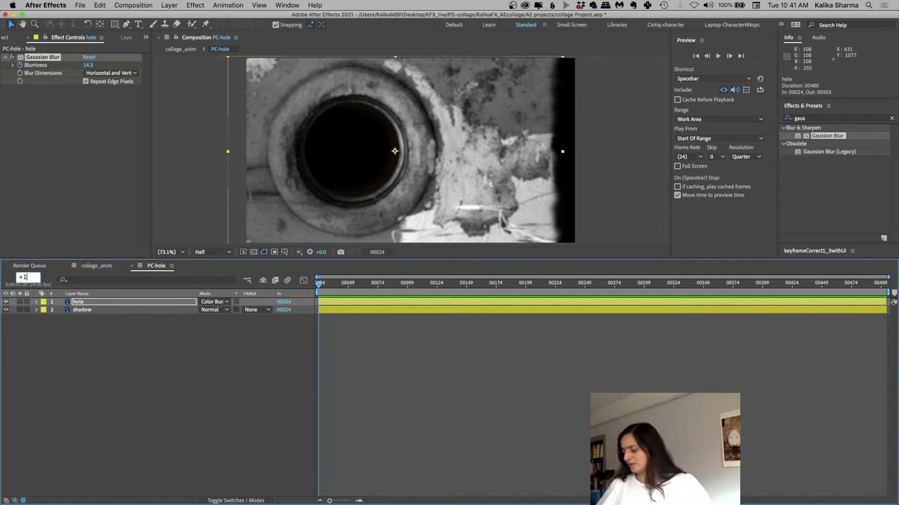
key(Return)
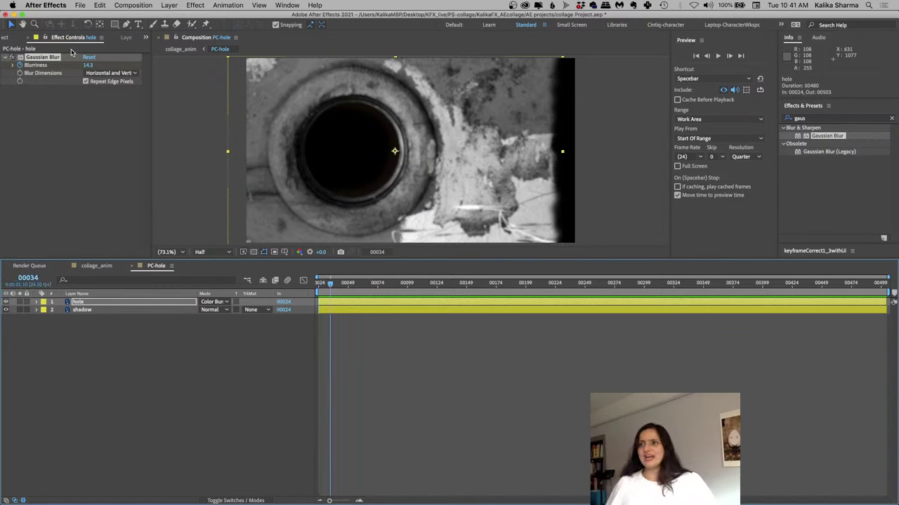
click(89, 65)
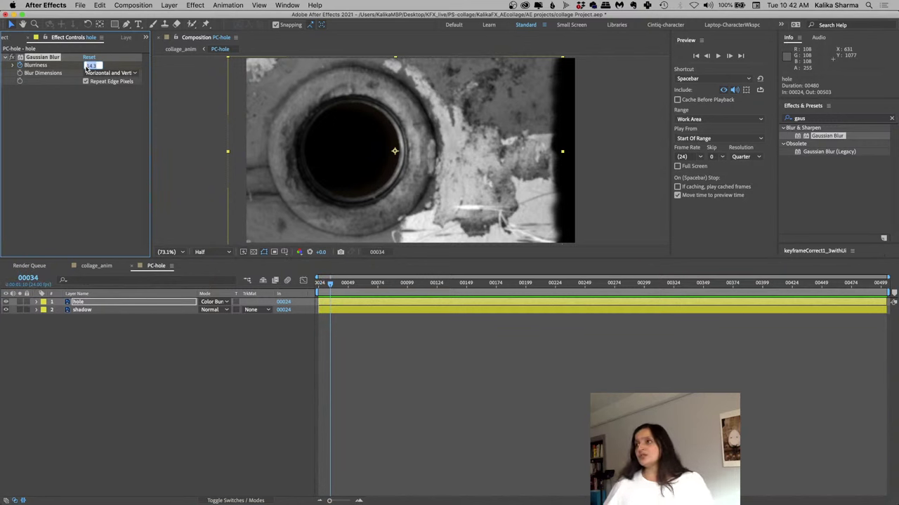
text(6)
key(Return)
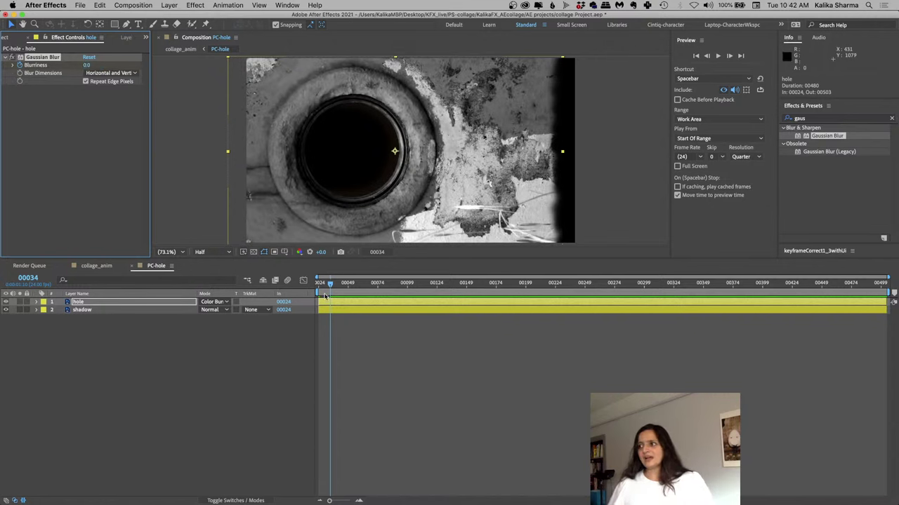
mouse_move(331, 285)
mouse_down()
mouse_move(313, 289)
mouse_move(328, 294)
mouse_up()
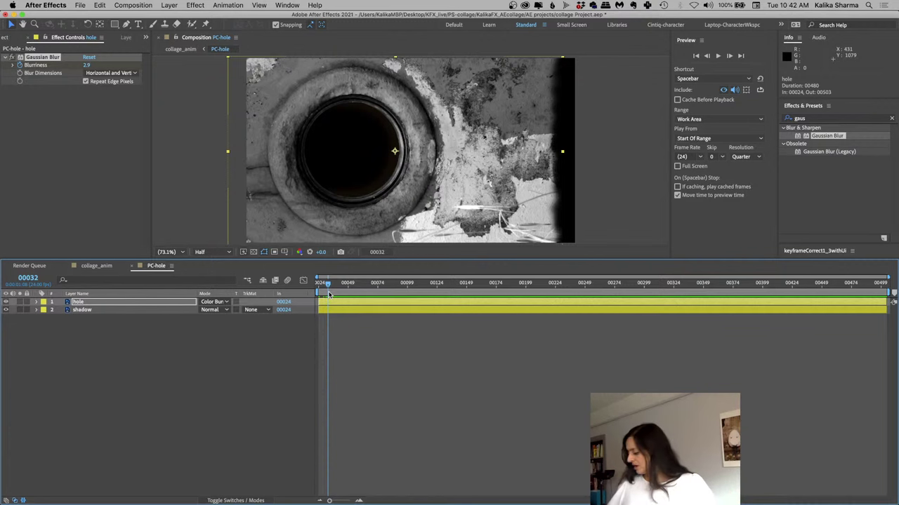
Reveal the hole layer's Blurriness keyframes and check the sharp result at frame 00034
key(u)
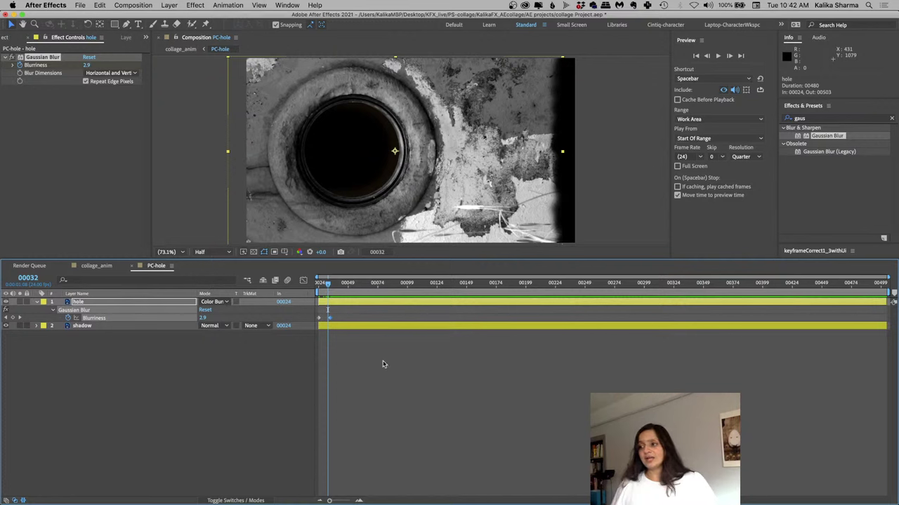
click(190, 399)
key(u)
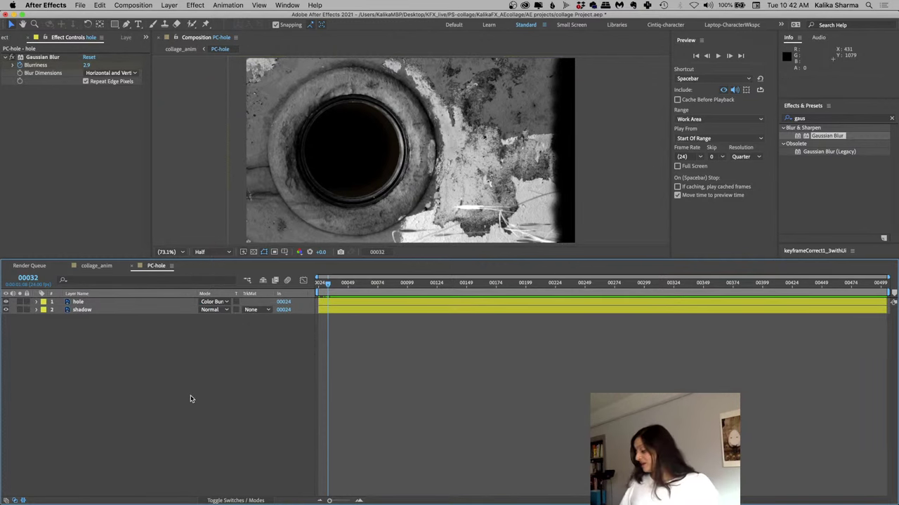
key(u)
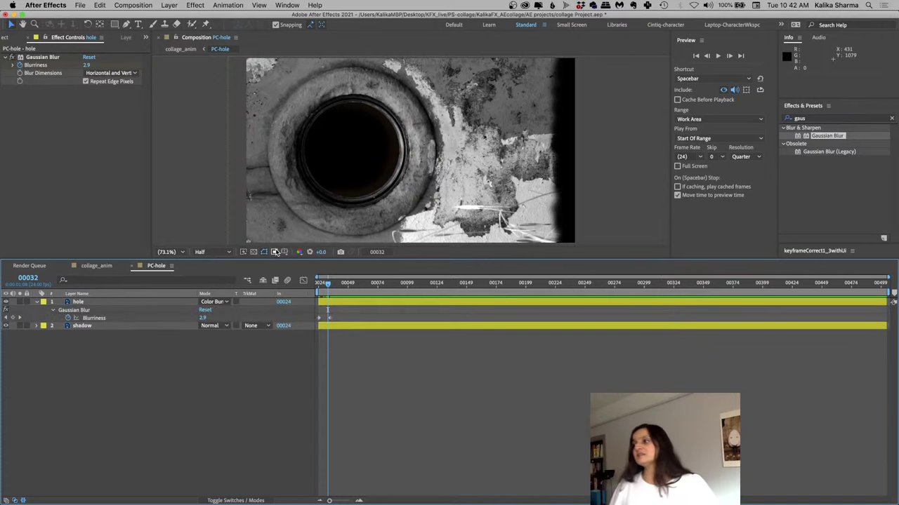
drag(327, 284, 330, 287)
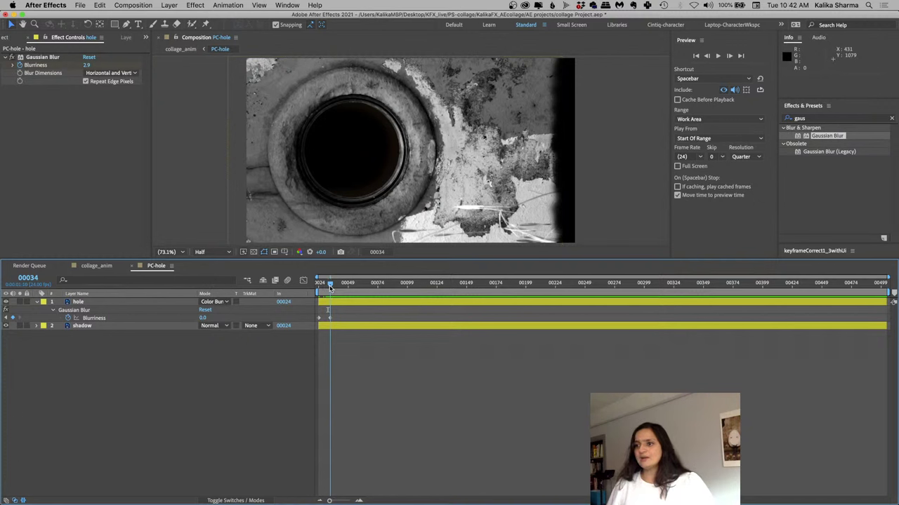
click(48, 5)
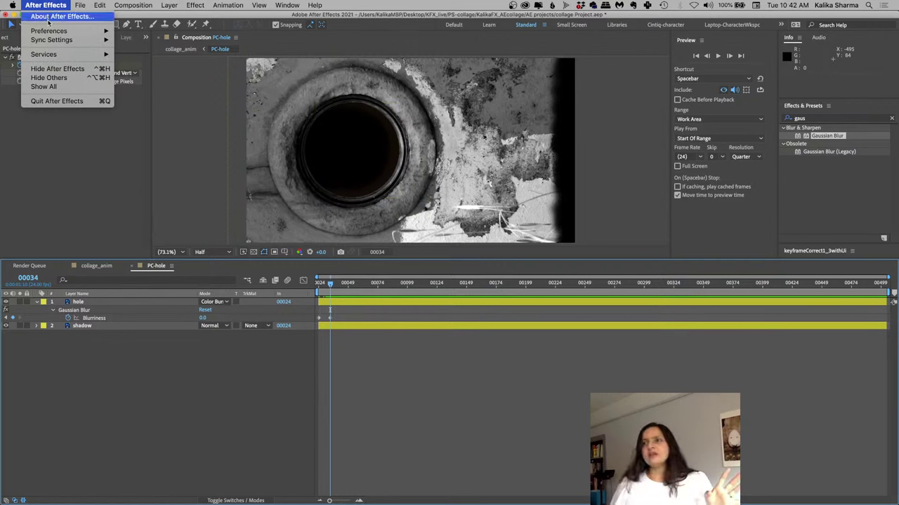
mouse_move(48, 34)
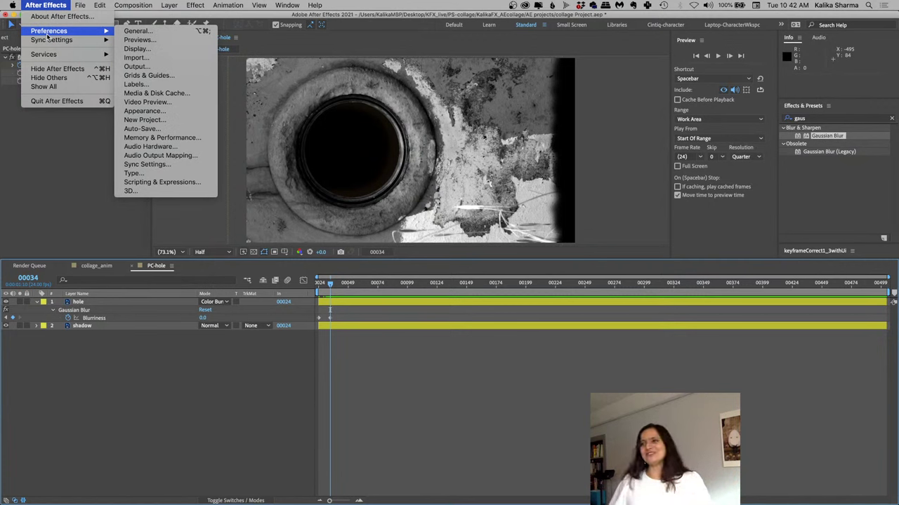
click(119, 31)
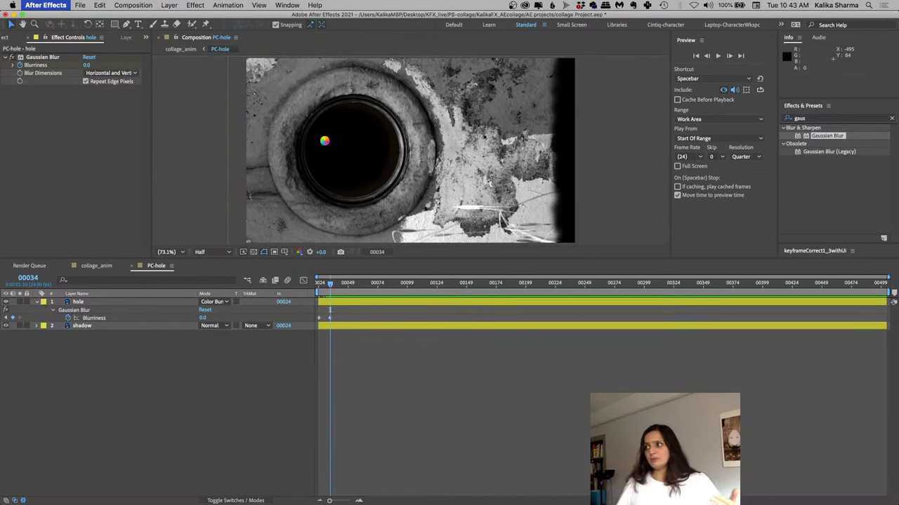
key(super+alt+semicolon)
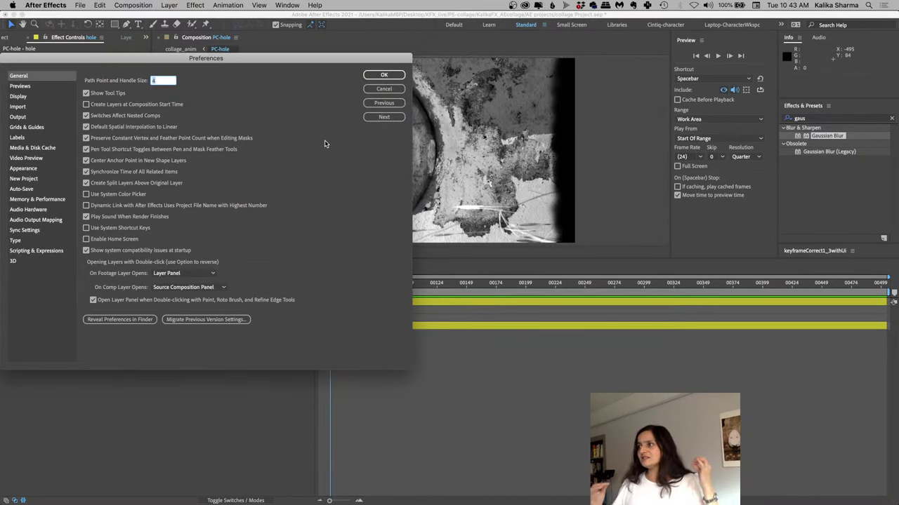
drag(230, 62, 433, 71)
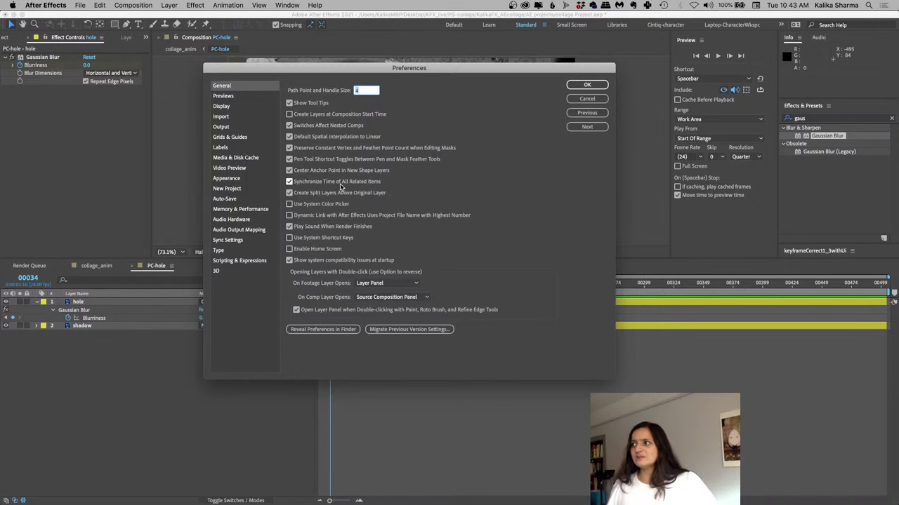
click(577, 86)
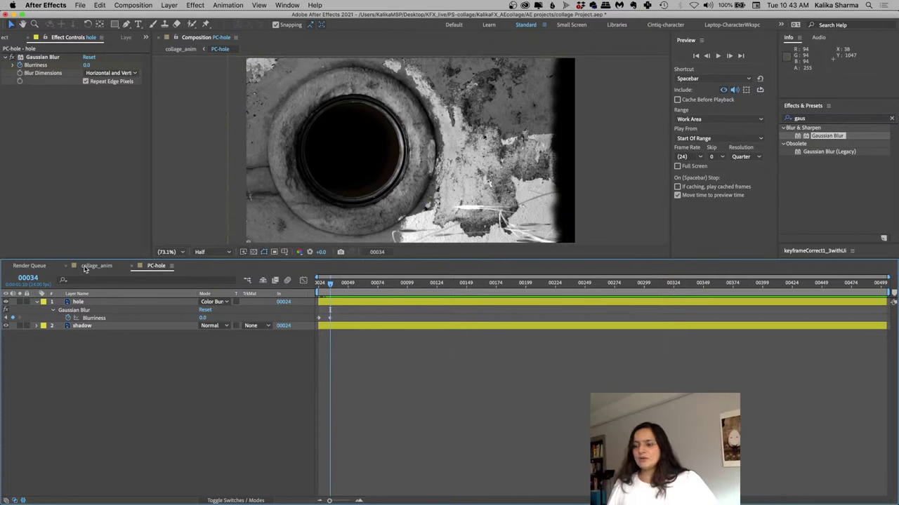
click(91, 266)
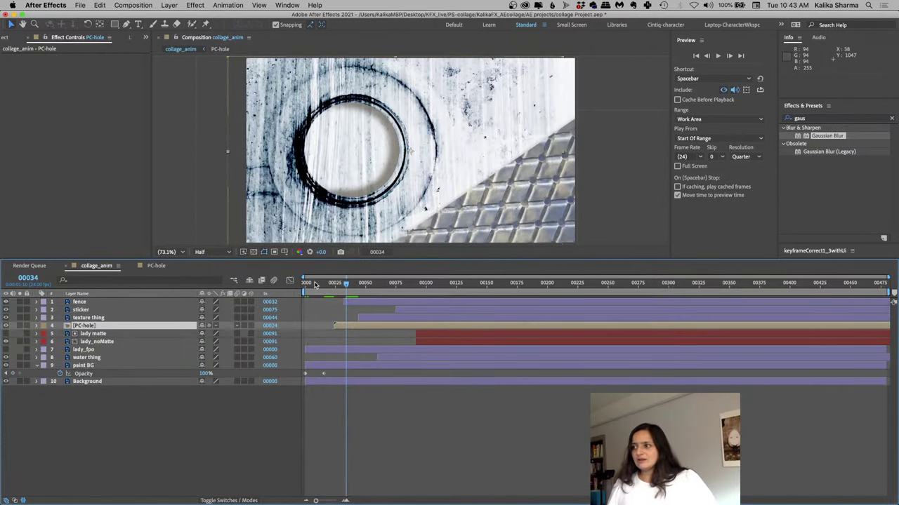
mouse_move(346, 285)
mouse_down()
mouse_move(328, 292)
mouse_move(346, 293)
mouse_move(337, 293)
mouse_up()
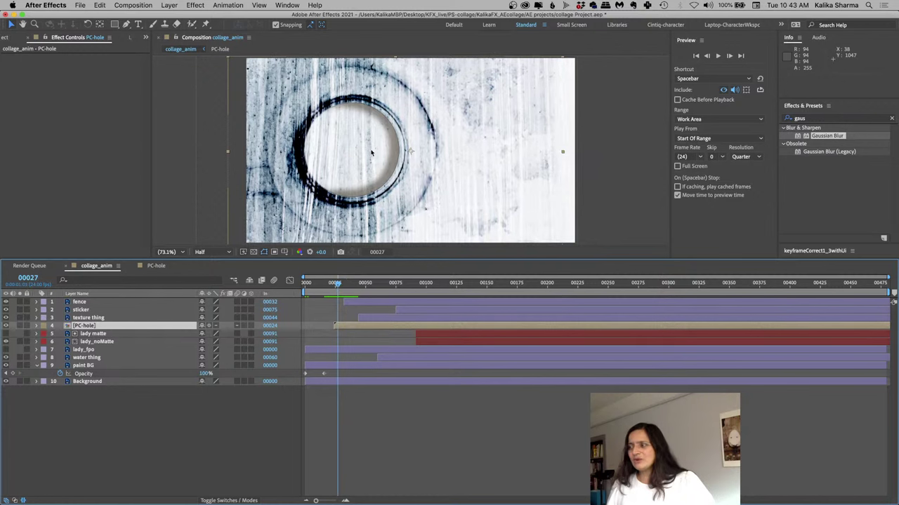
key(z)
click(395, 146)
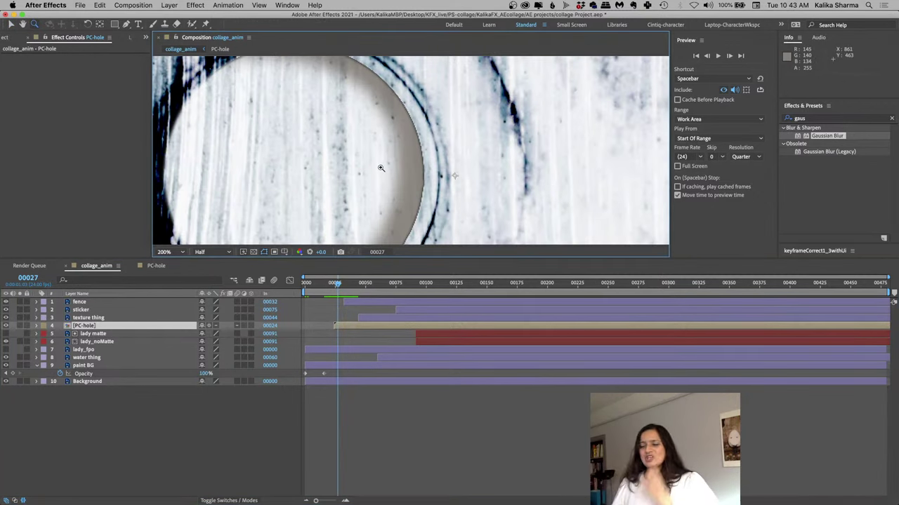
click(85, 327)
double_click(84, 326)
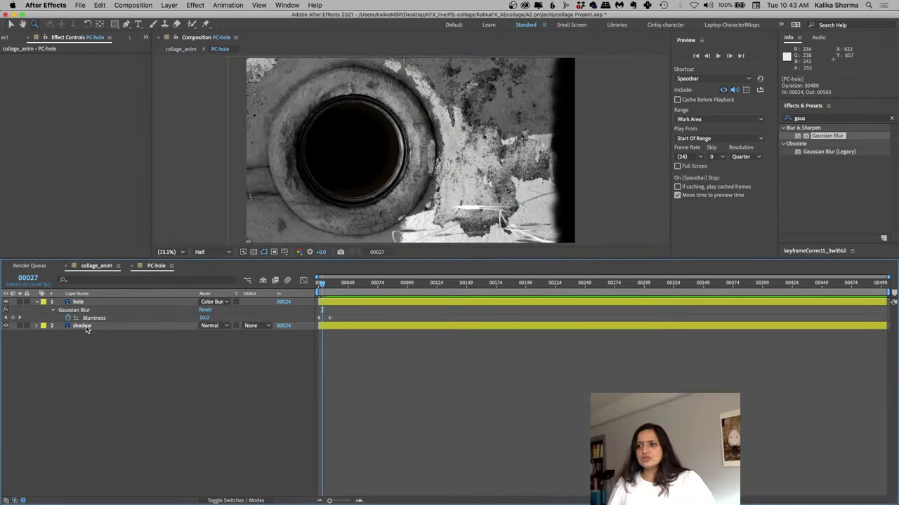
click(79, 303)
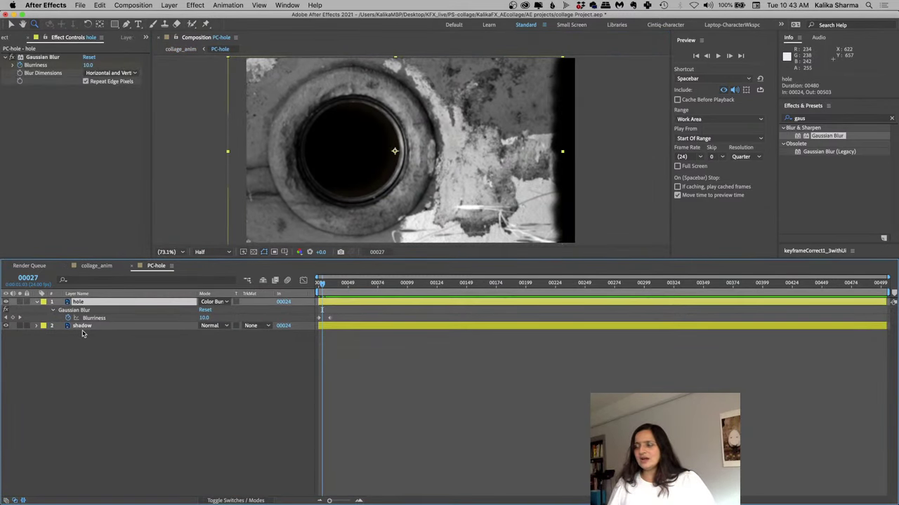
At frame 00024, copy the hole layer's Gaussian Blur (Blurriness 14.3) and paste it onto the shadow layer
click(82, 328)
click(79, 302)
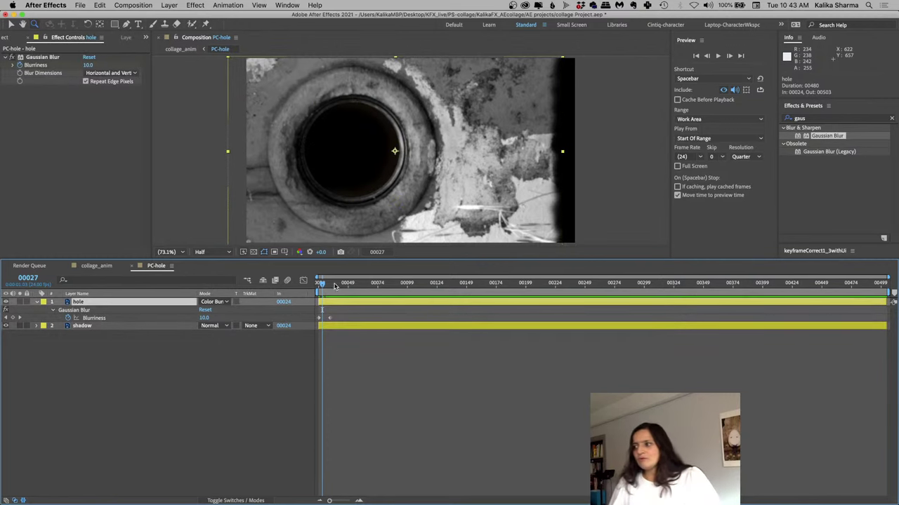
drag(321, 284, 301, 289)
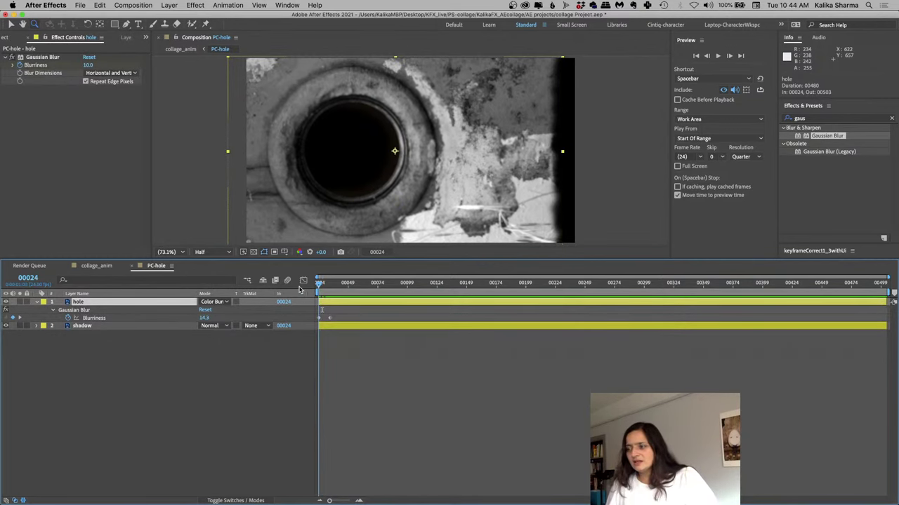
click(77, 311)
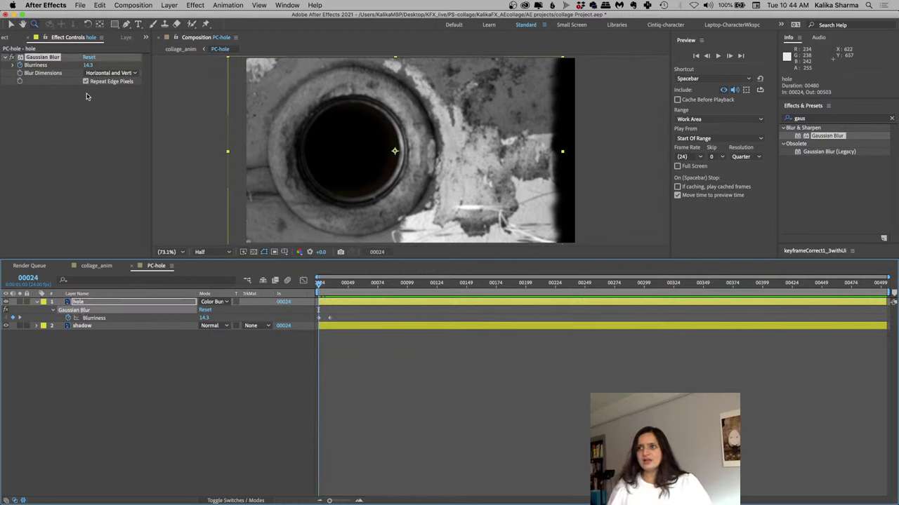
click(99, 5)
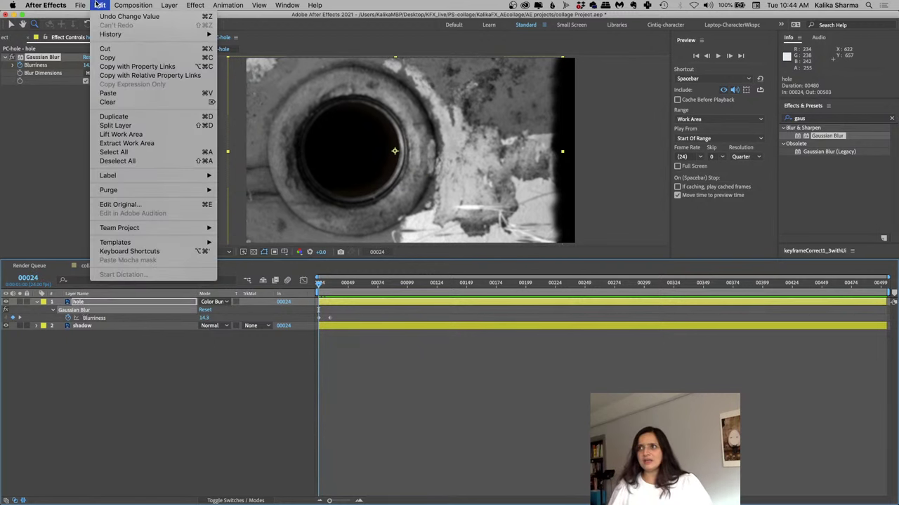
click(104, 58)
click(86, 327)
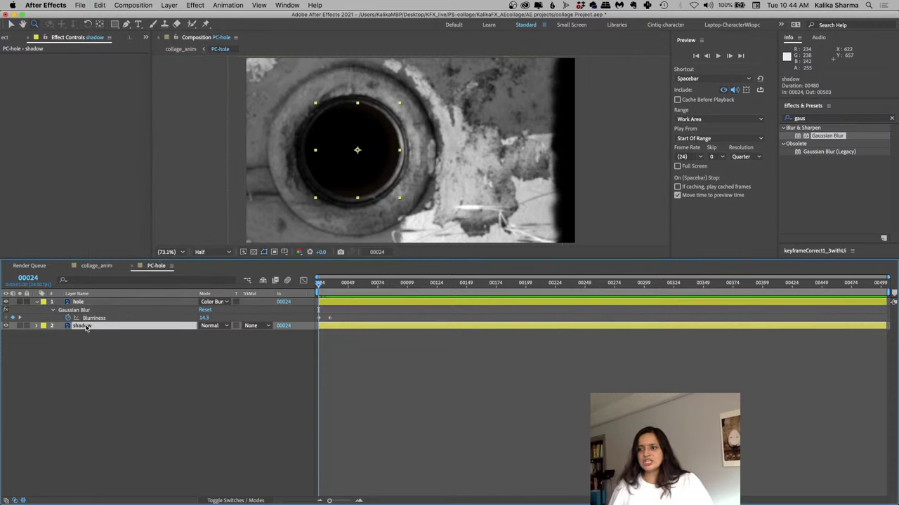
click(100, 5)
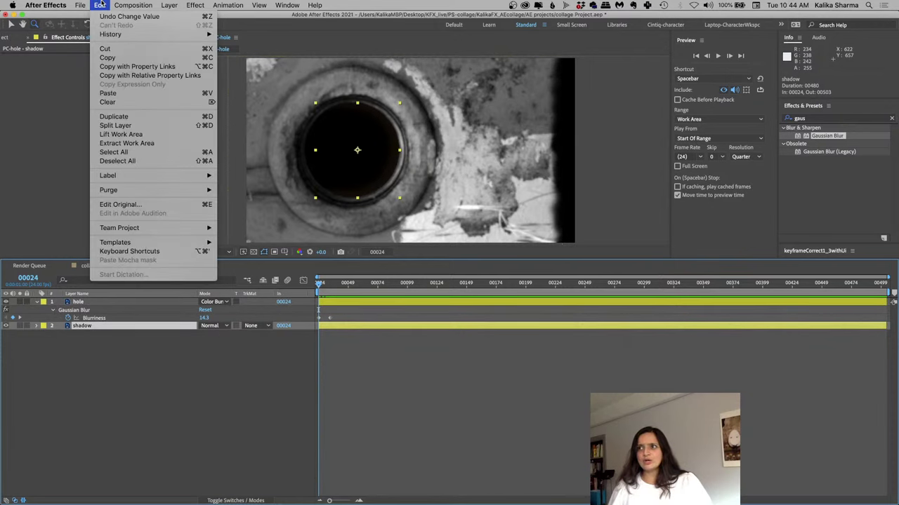
click(118, 95)
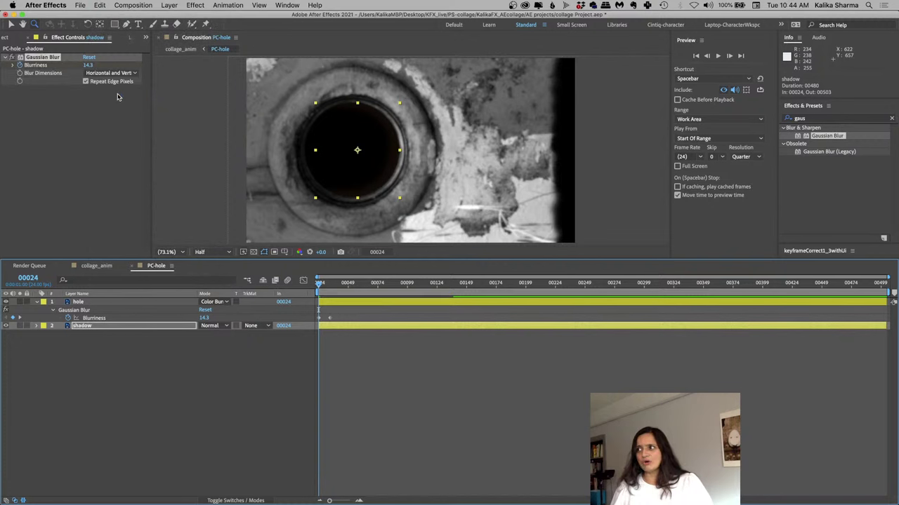
In collage_anim, undo the blur paste and set the preview resolution to Full
click(97, 266)
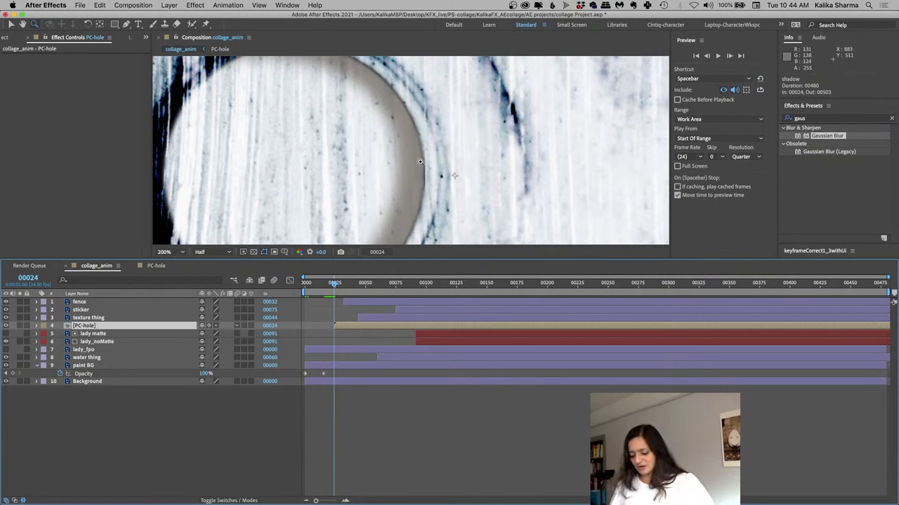
key(super+v)
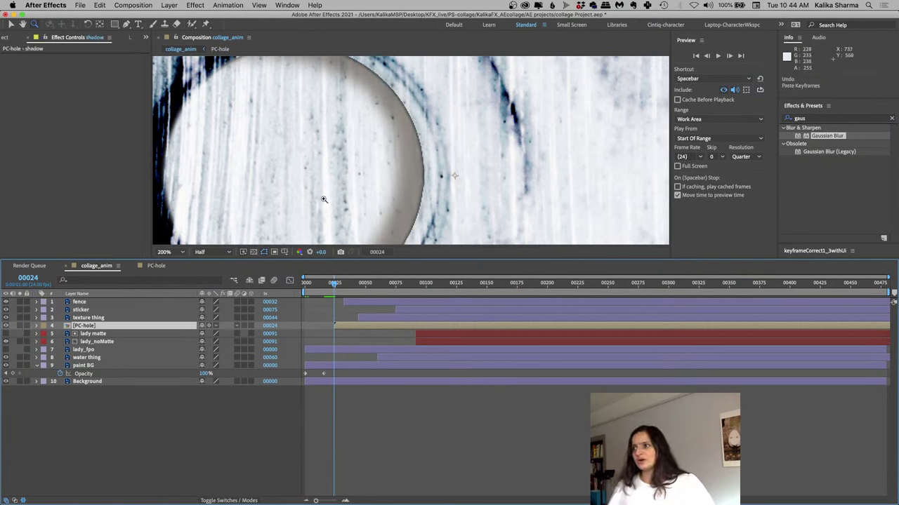
click(210, 252)
click(209, 273)
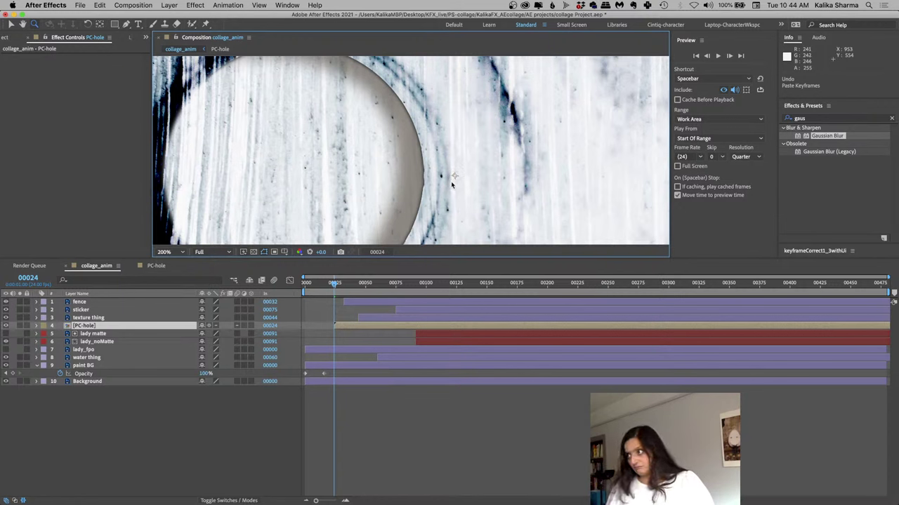
Reopen the PC-hole precomp
click(99, 5)
key(Escape)
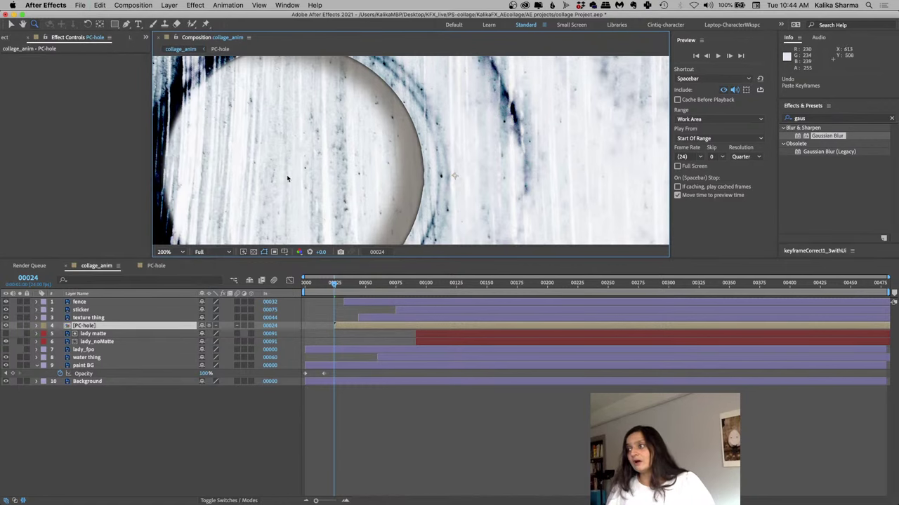
double_click(82, 327)
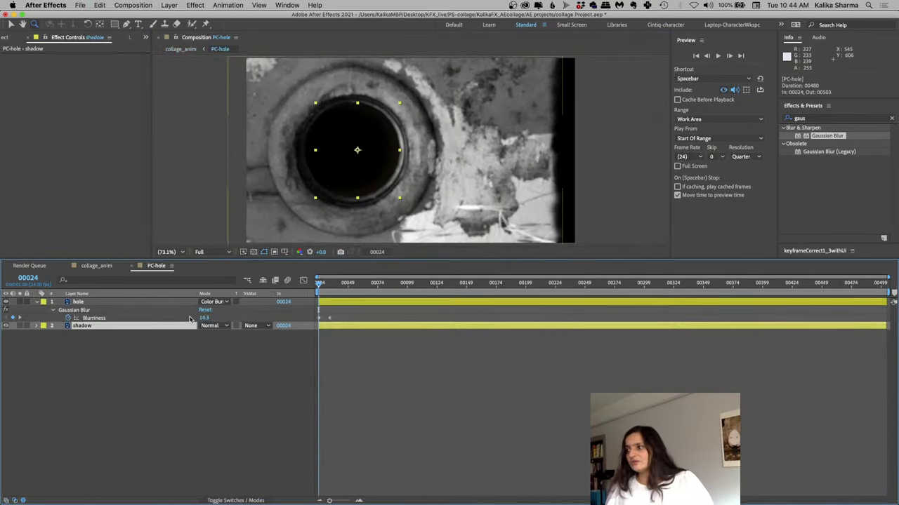
Paste hole's Gaussian Blur (Blurriness 14.3) onto the shadow layer again, then switch to collage_anim
click(75, 310)
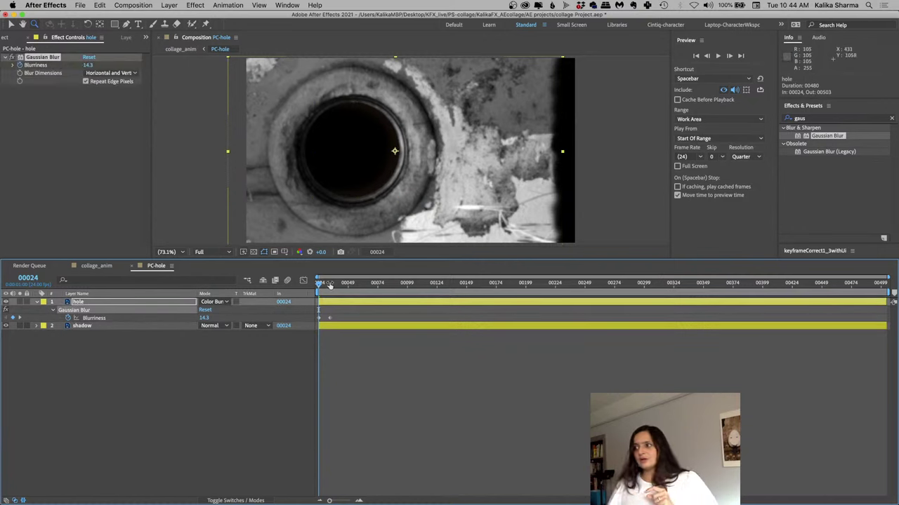
click(101, 5)
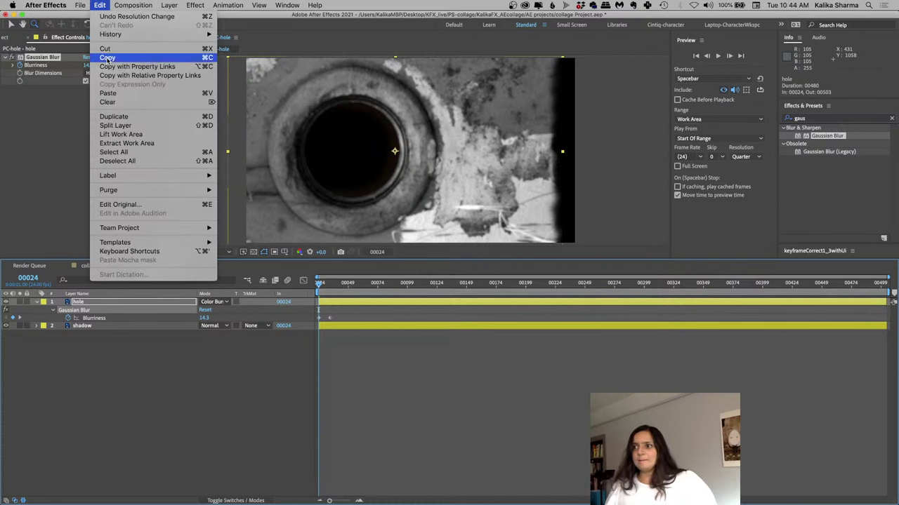
click(112, 110)
click(82, 326)
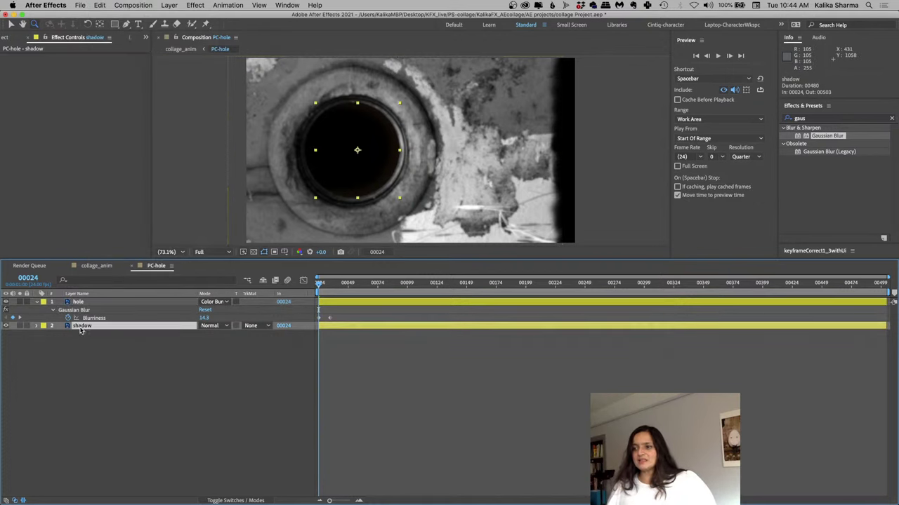
click(102, 5)
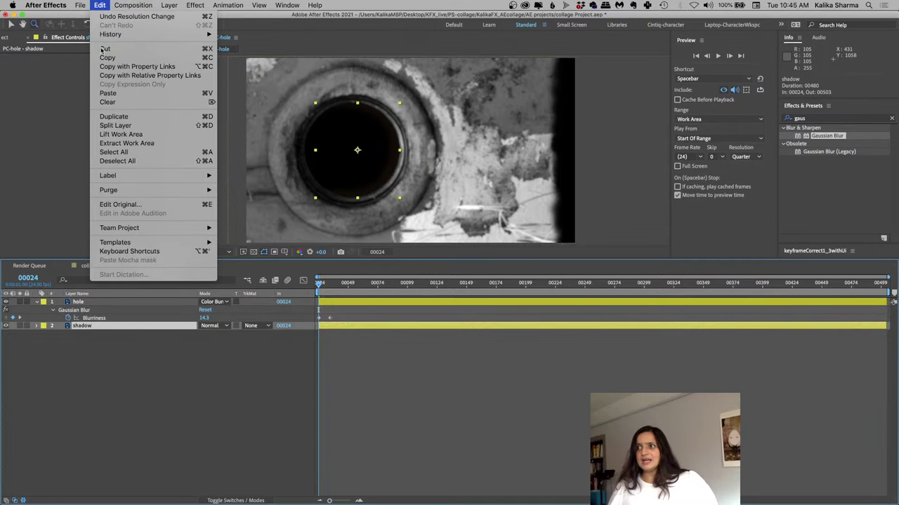
click(107, 94)
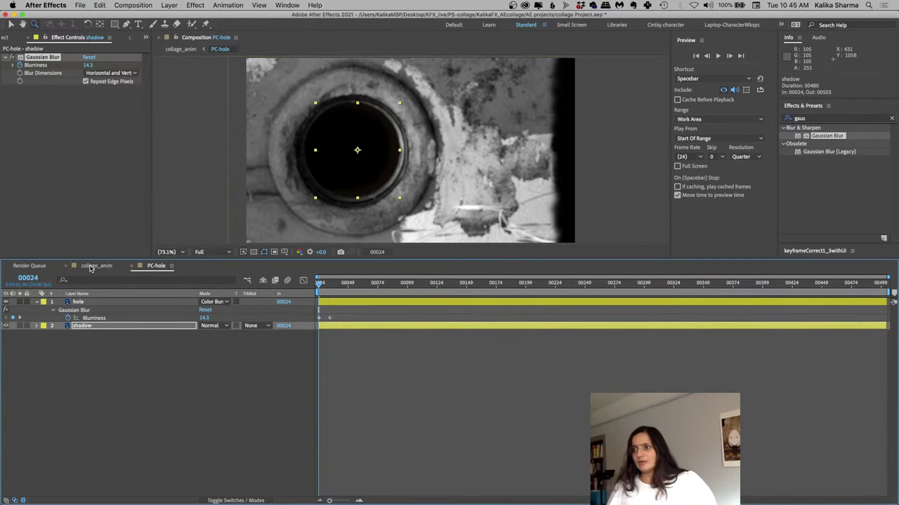
click(92, 267)
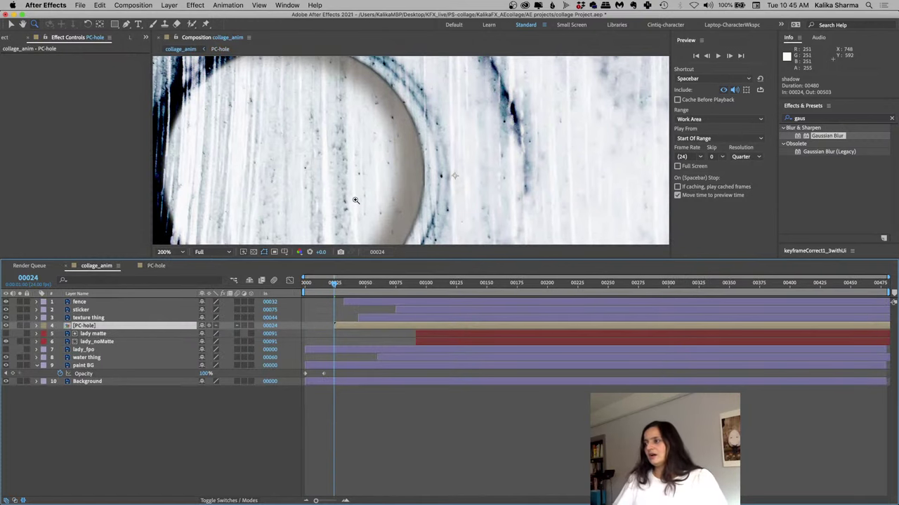
Set the viewer to Fit magnification and Half resolution, then go to frame 00032
scroll(355, 201, down, 4)
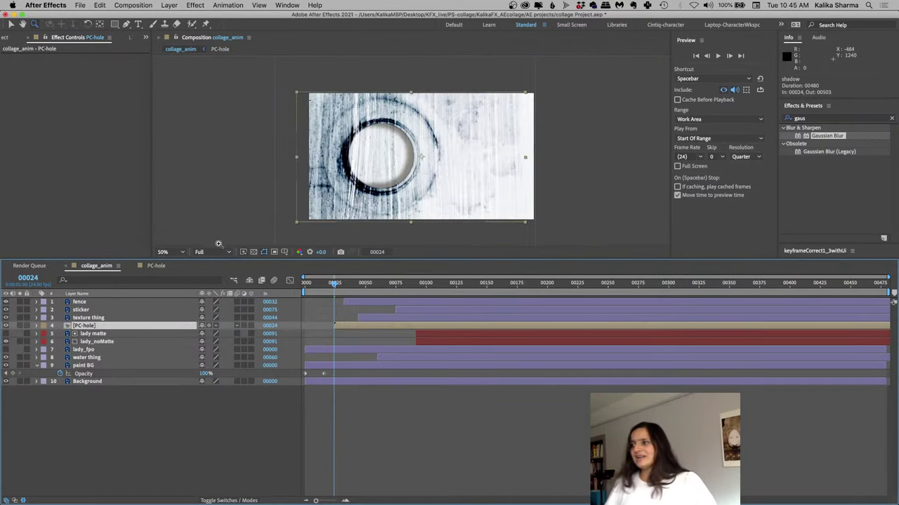
click(179, 253)
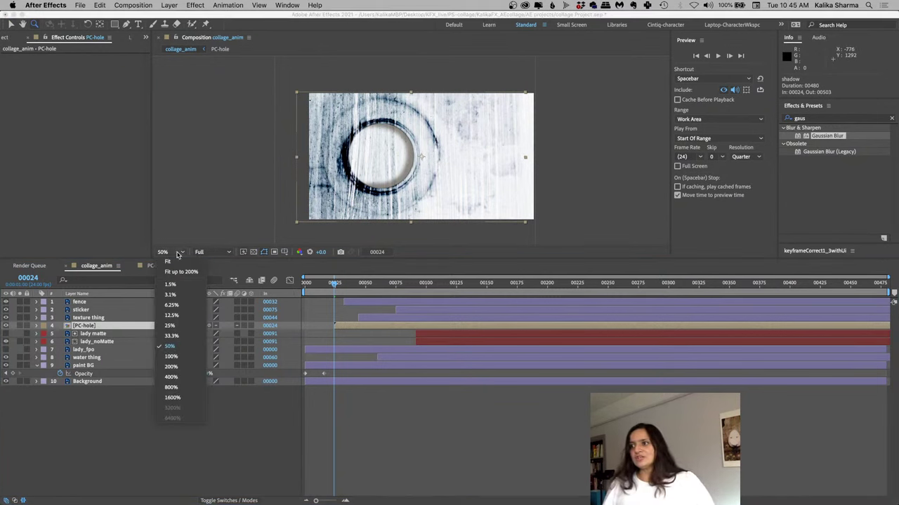
click(170, 263)
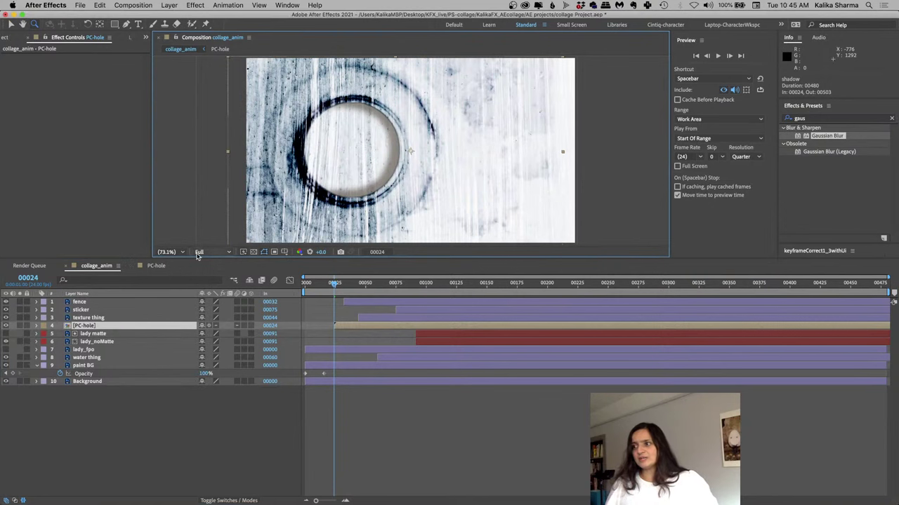
click(203, 252)
click(207, 285)
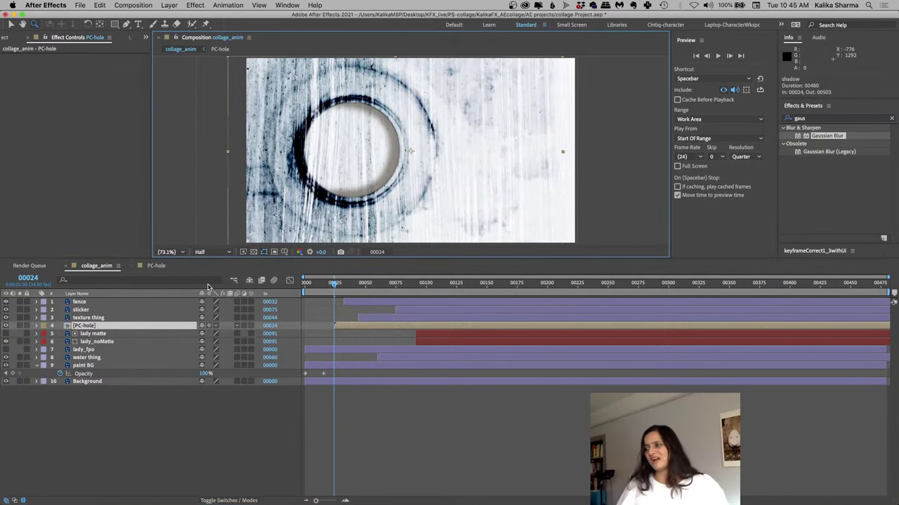
click(343, 287)
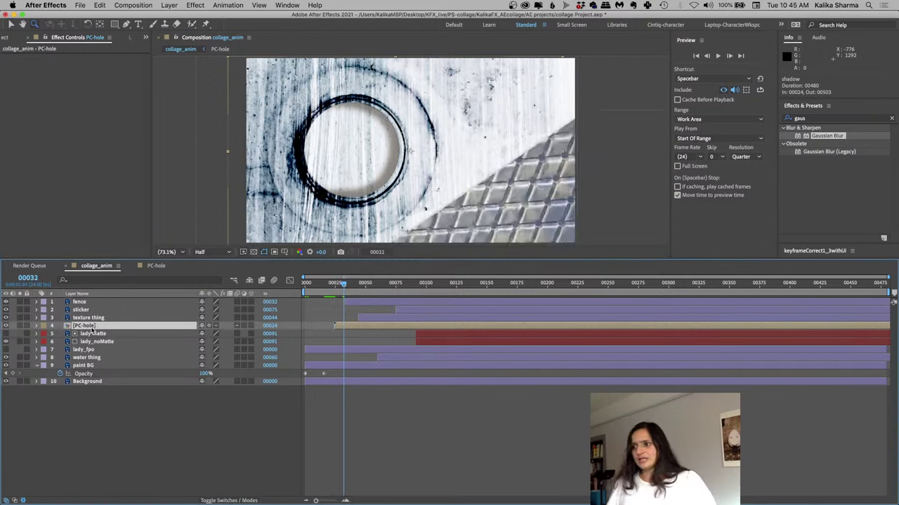
Keyframe PC-hole's Opacity at 100% on frame 00032 and 0% on frame 00024
key(t)
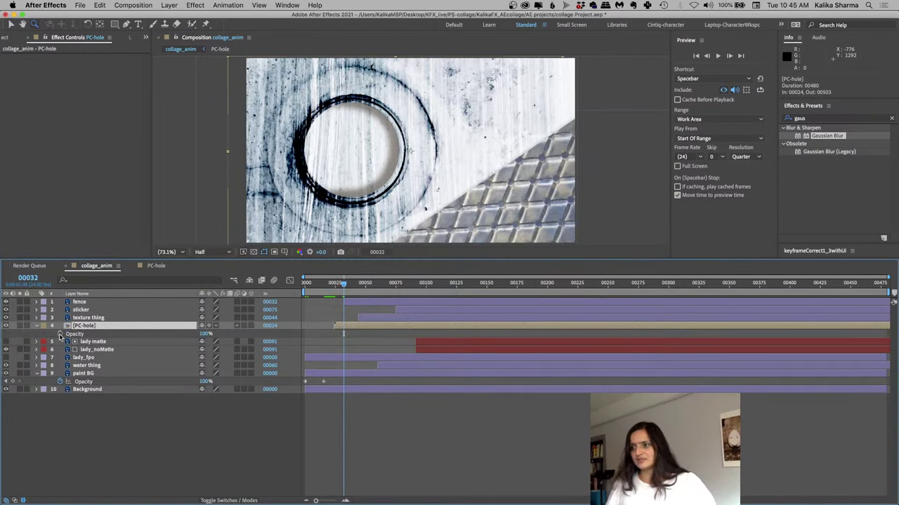
click(60, 334)
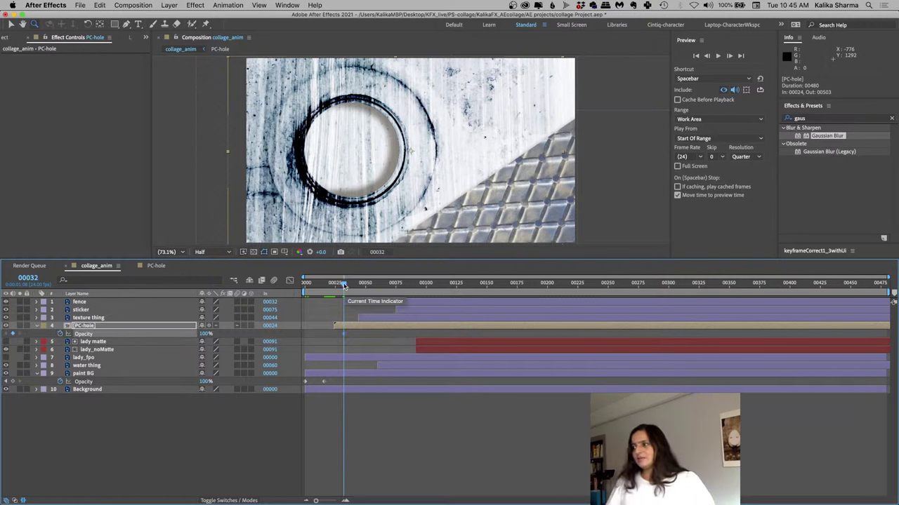
drag(344, 286, 334, 286)
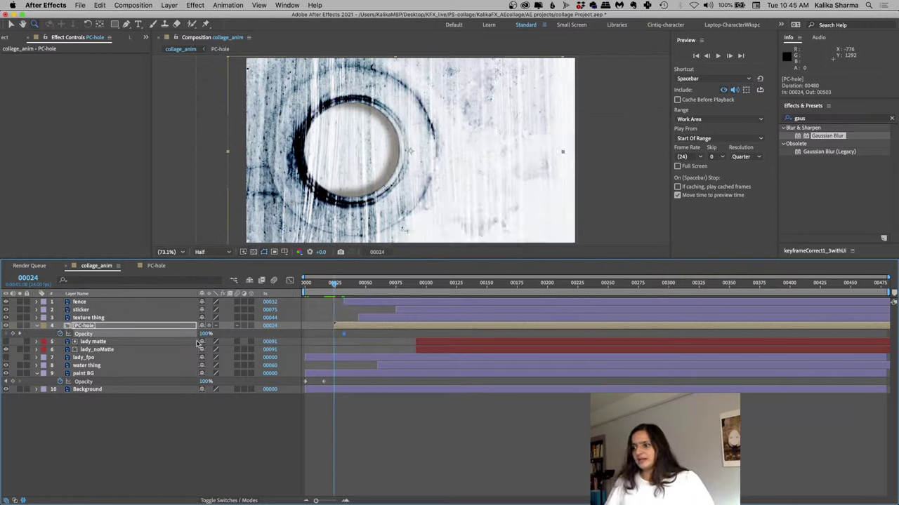
drag(203, 334, 169, 334)
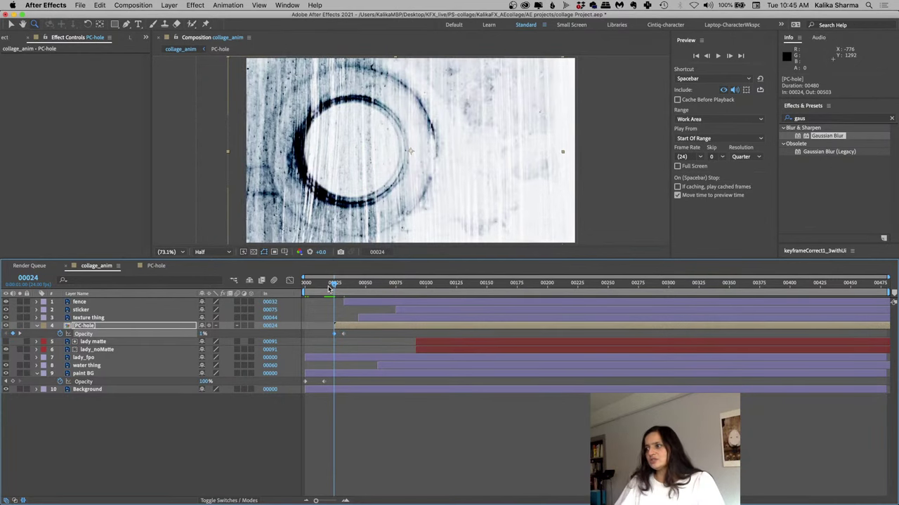
Preview the fade-in from the start of the timeline
key(Home)
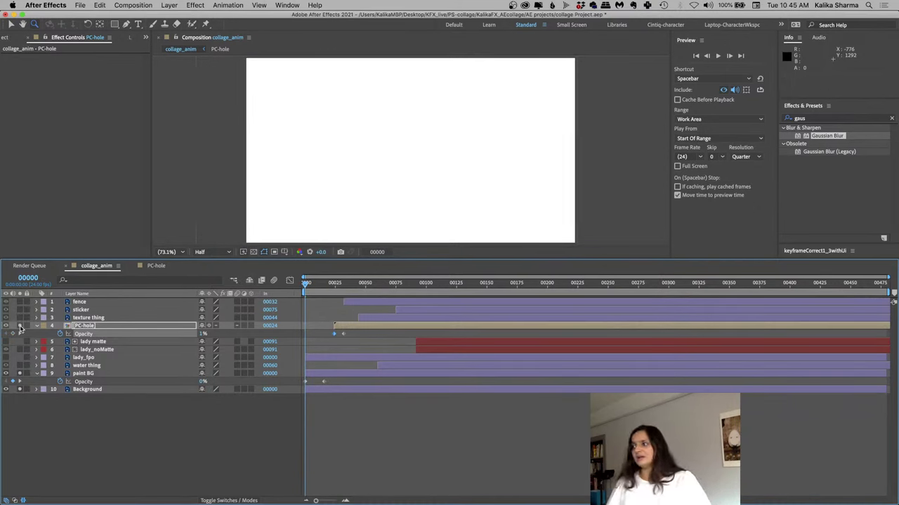
key(space)
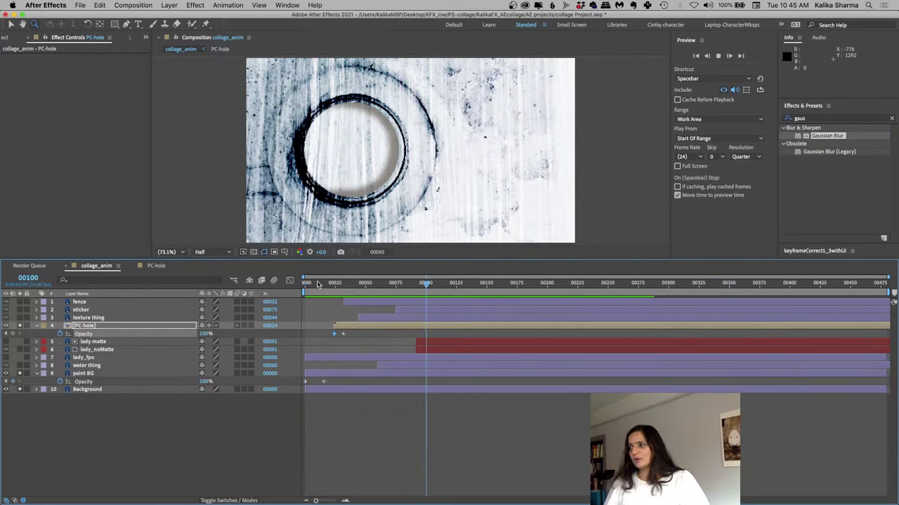
key(space)
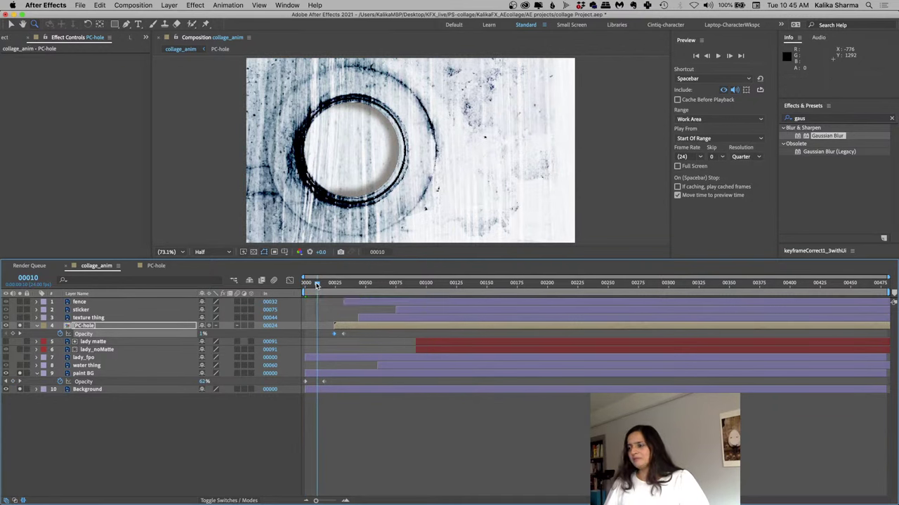
key(space)
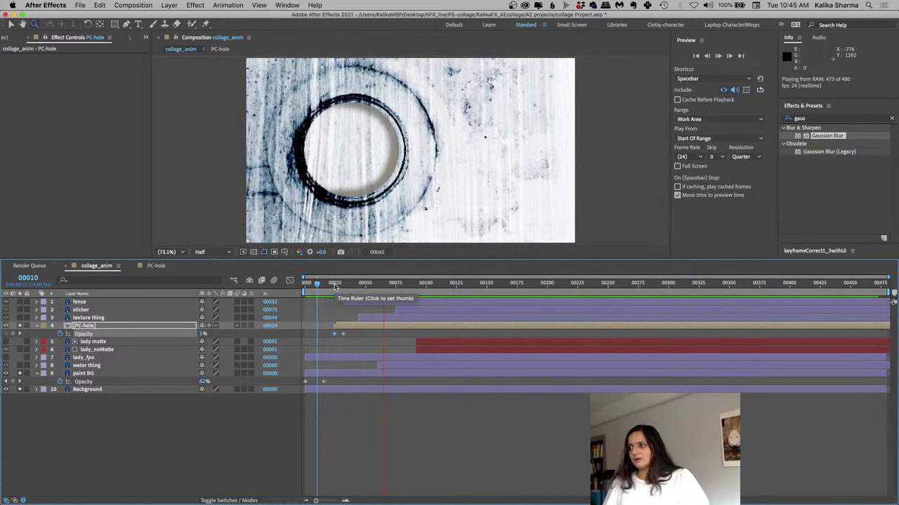
Stop the preview and step frame by frame through the fade from 00024 to 00032
key(space)
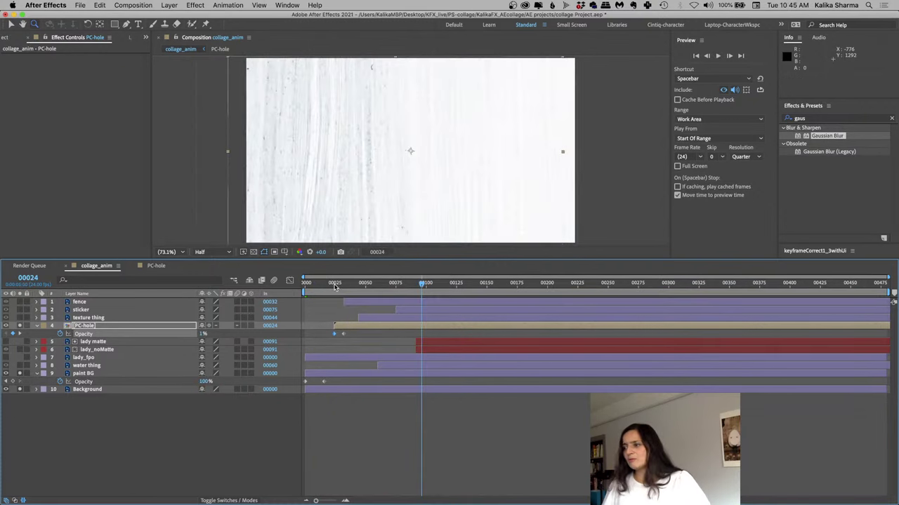
click(335, 284)
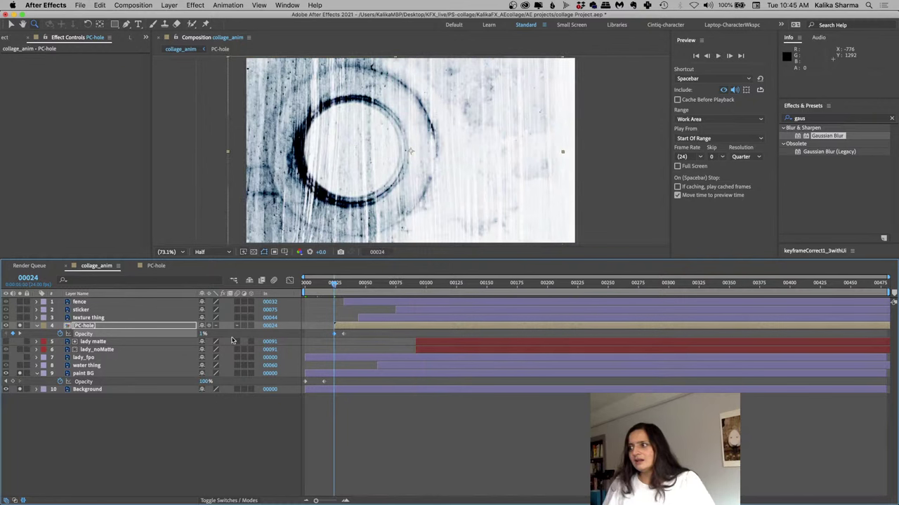
click(184, 335)
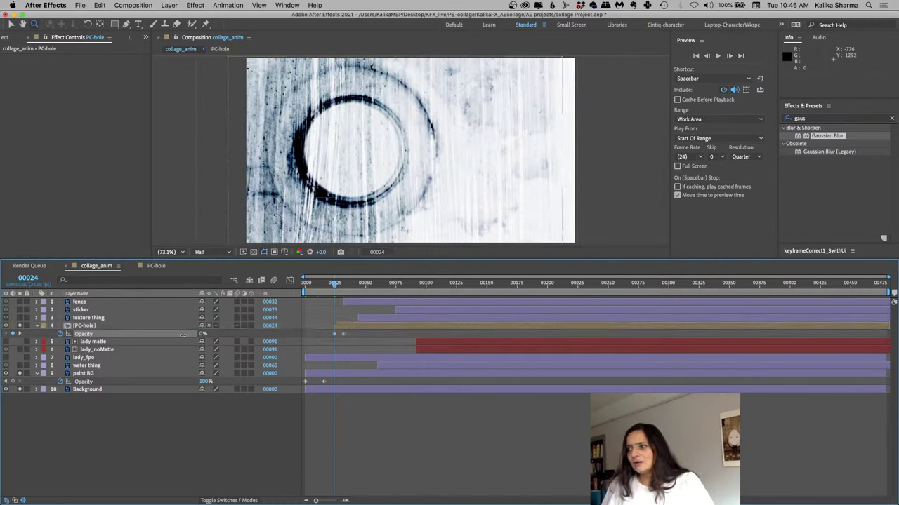
click(164, 326)
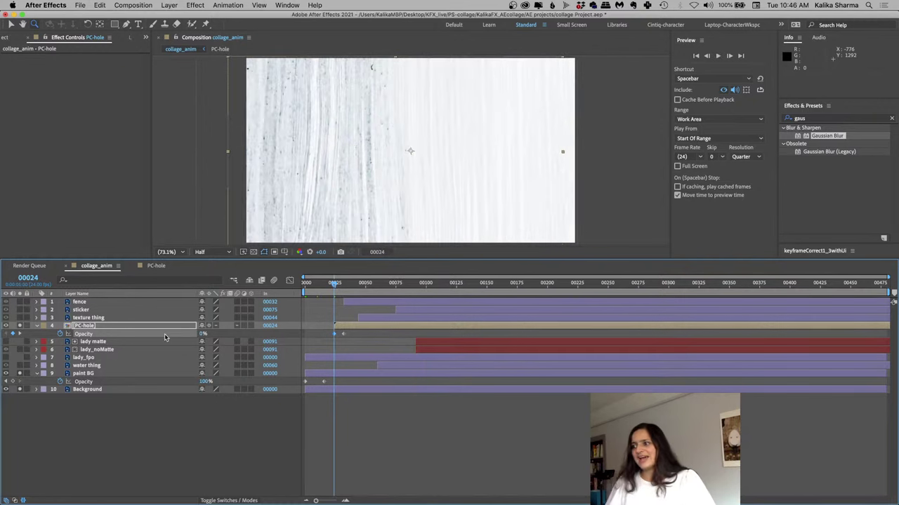
click(218, 393)
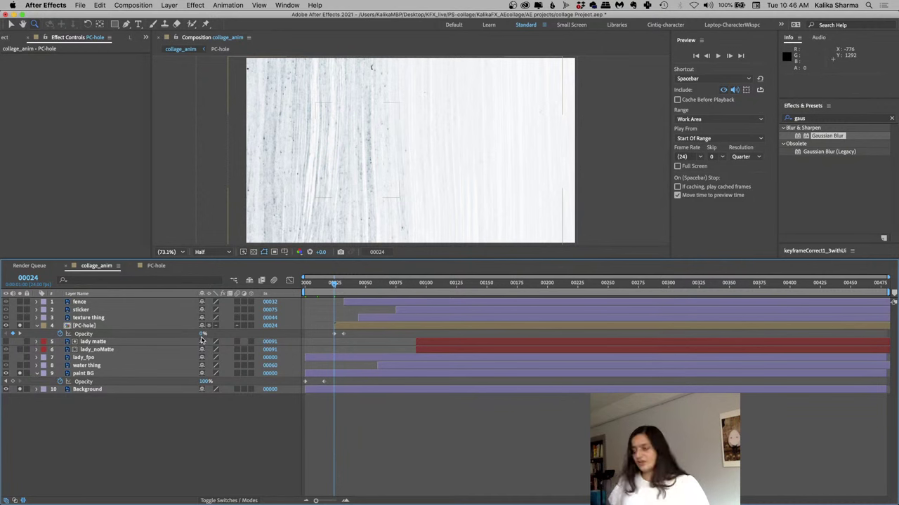
key(Page_Down)
key(Page_Up)
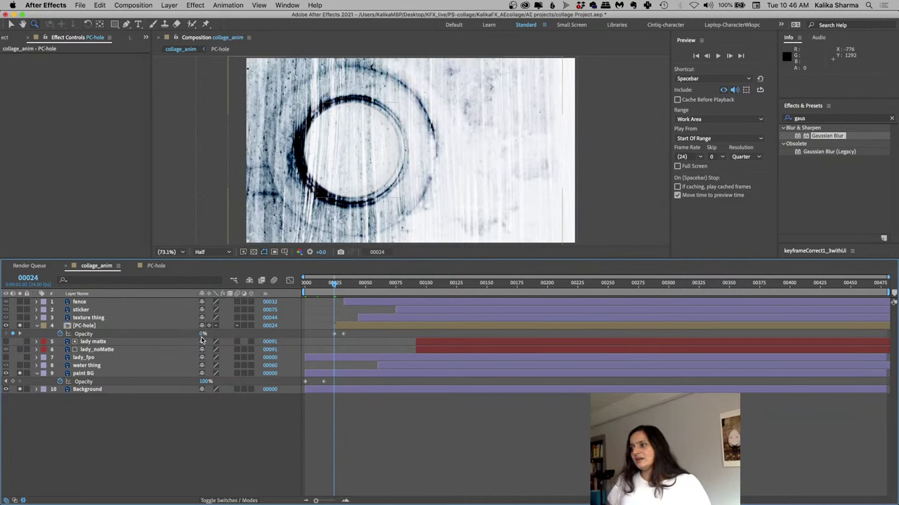
key(Page_Down)
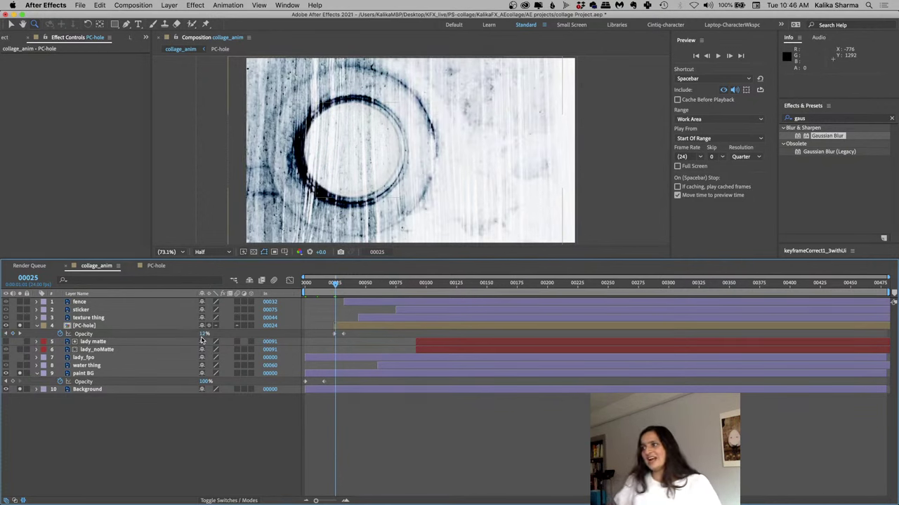
key(Page_Down)
key(Page_Down)
key(Page_Down)
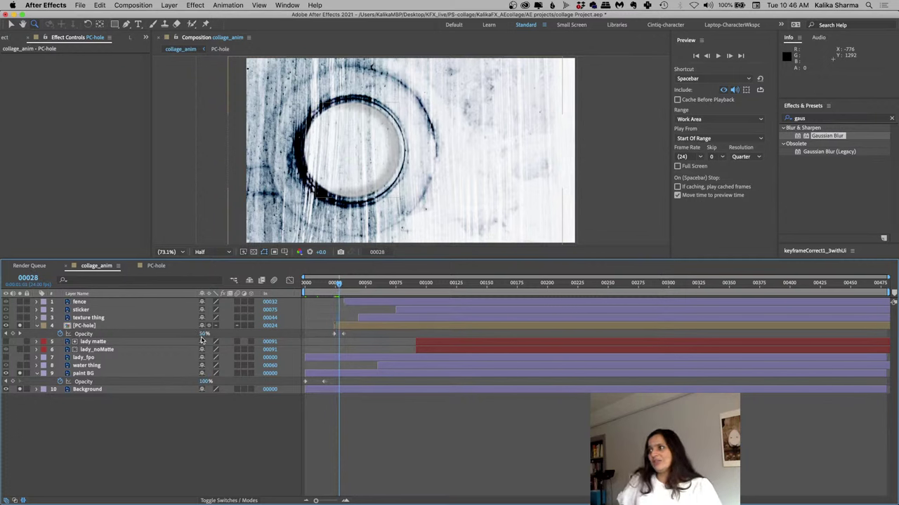
key(Page_Down)
key(Page_Down)
key(Page_Down)
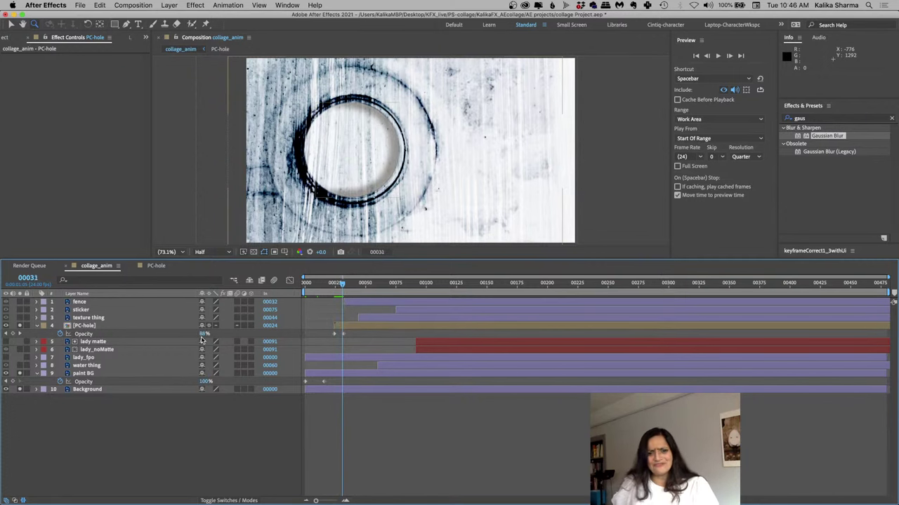
key(Page_Down)
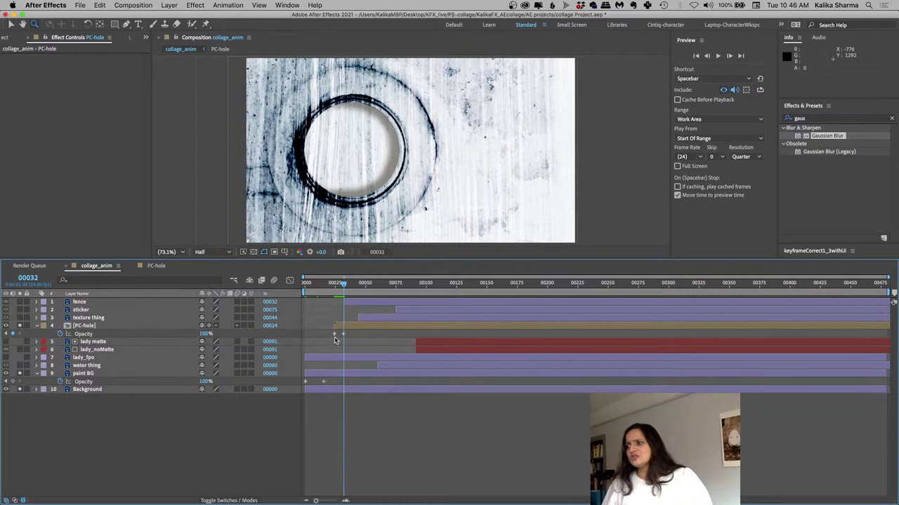
Apply Easy Ease to PC-hole's first Opacity keyframe
click(335, 334)
right_click(335, 335)
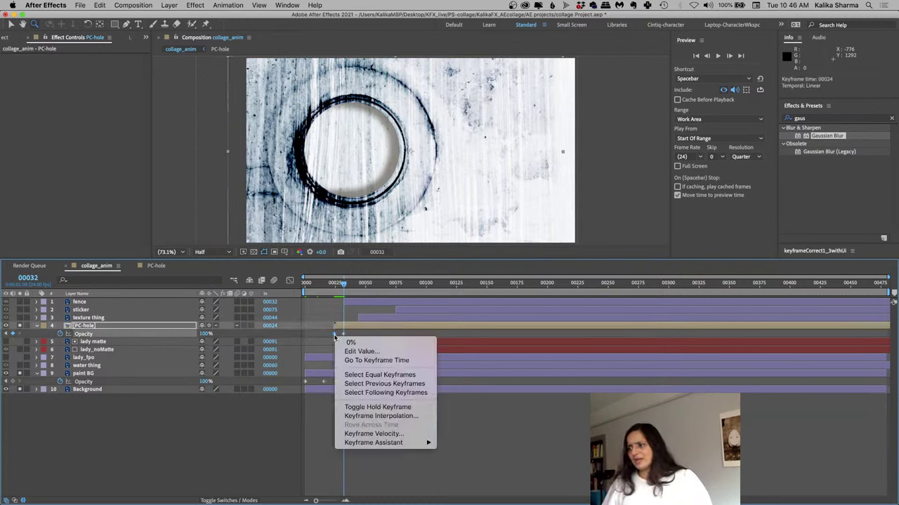
mouse_move(368, 443)
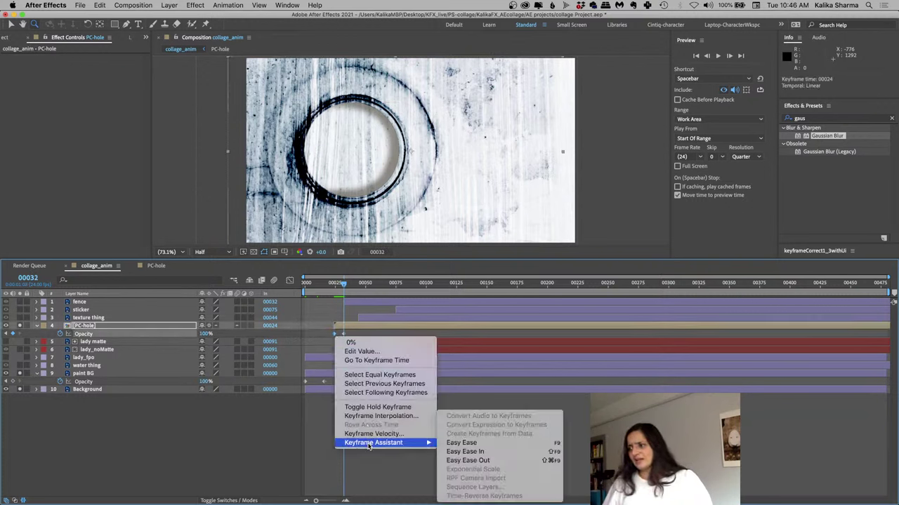
click(457, 445)
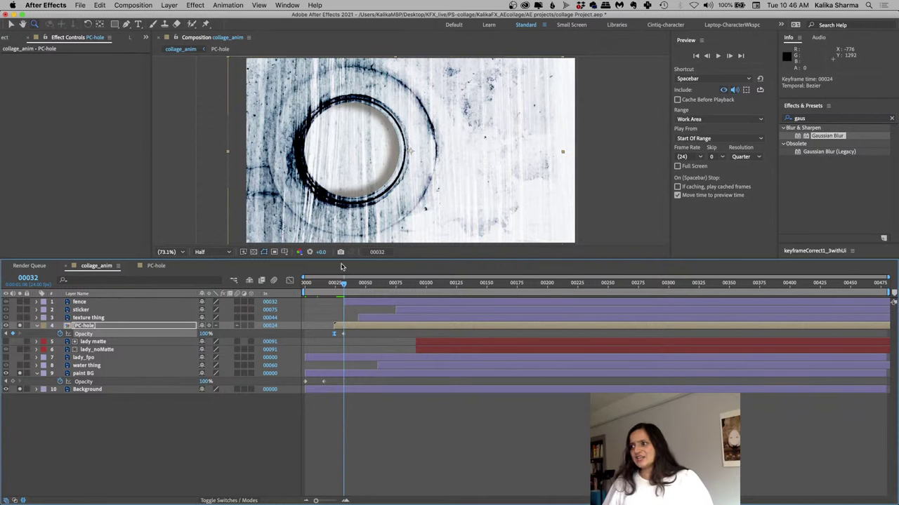
Step from frame 00024 to 00027 to check the eased fade
drag(340, 283, 335, 287)
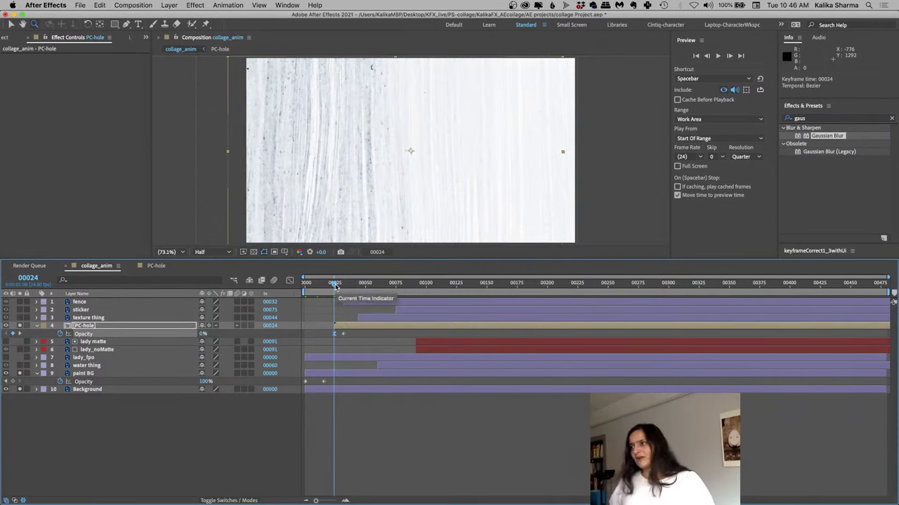
click(335, 285)
click(336, 286)
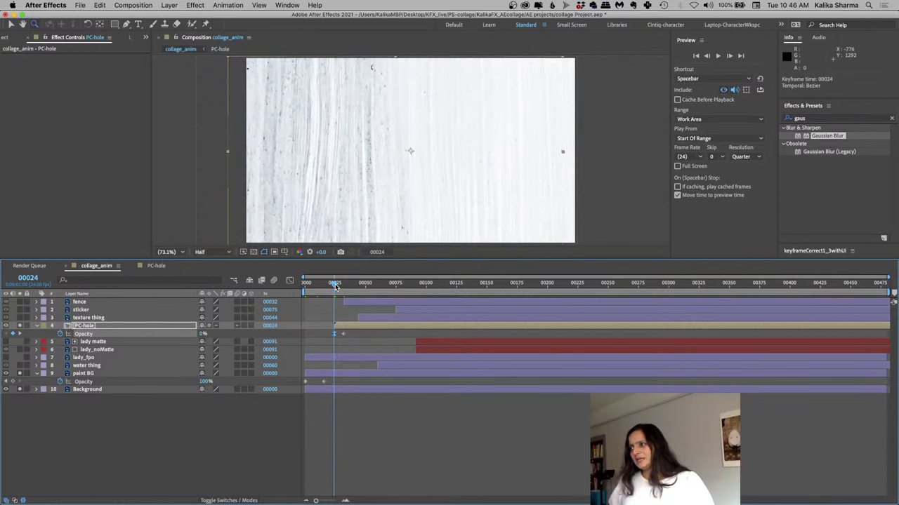
click(336, 286)
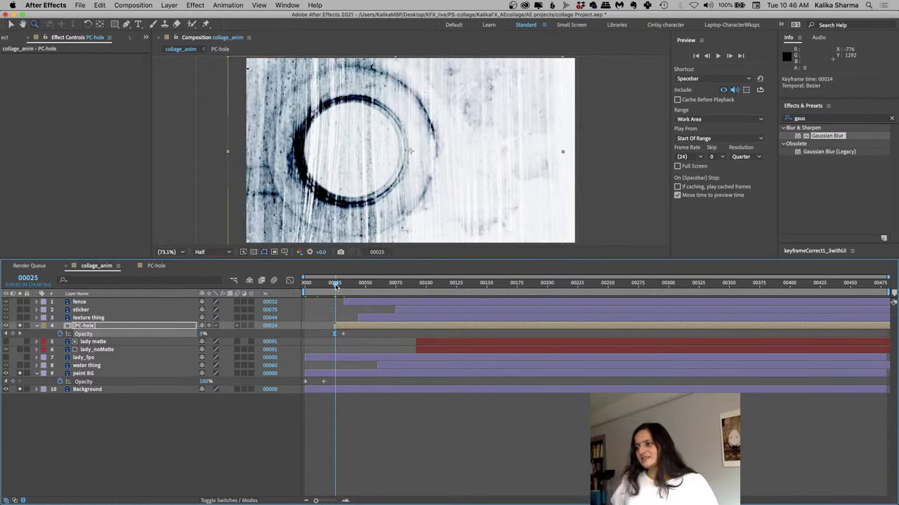
click(335, 286)
click(336, 286)
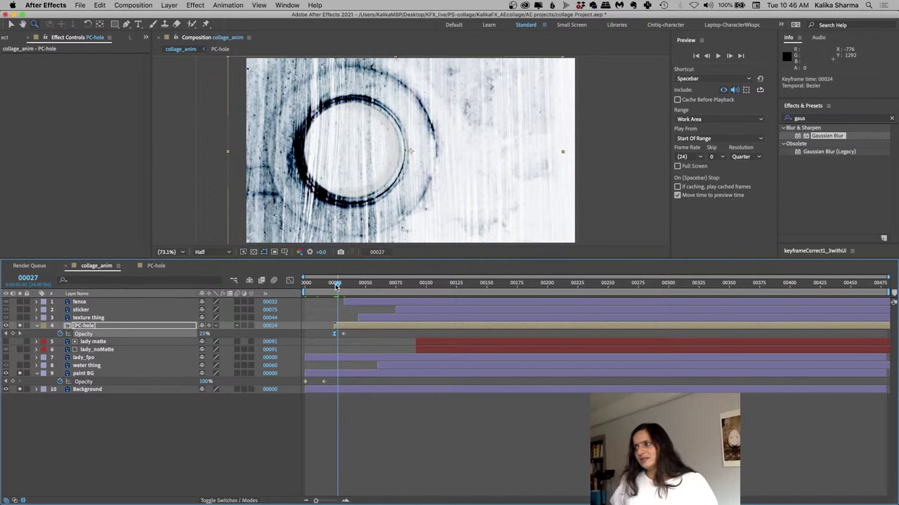
Add a 0% Opacity keyframe at frame 00027, after briefly trying 10%
click(204, 335)
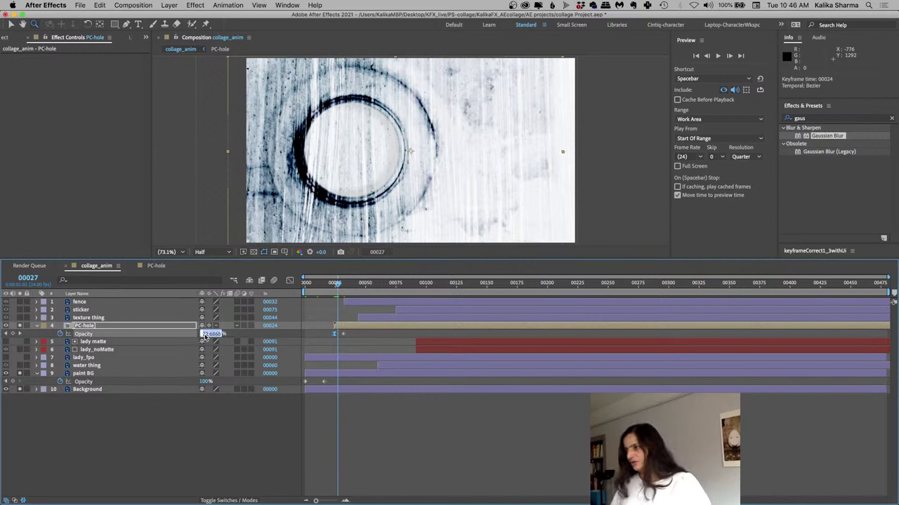
text(10)
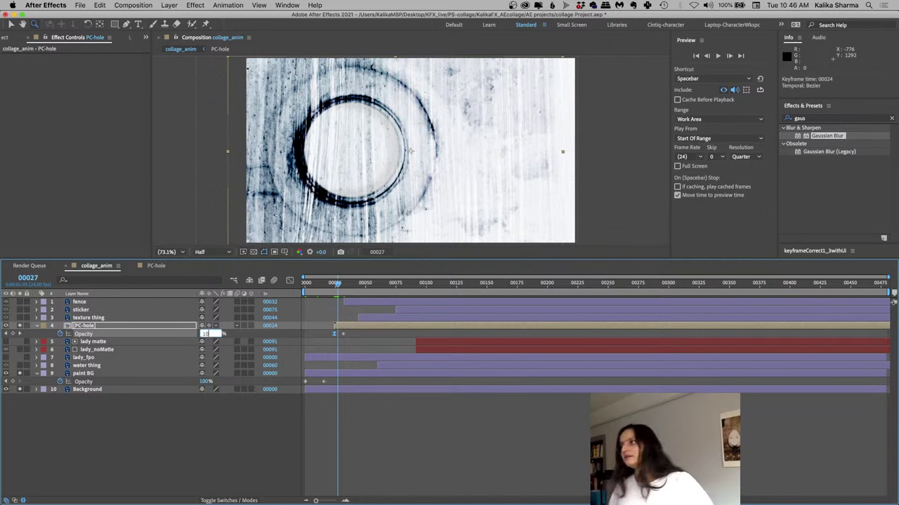
key(Return)
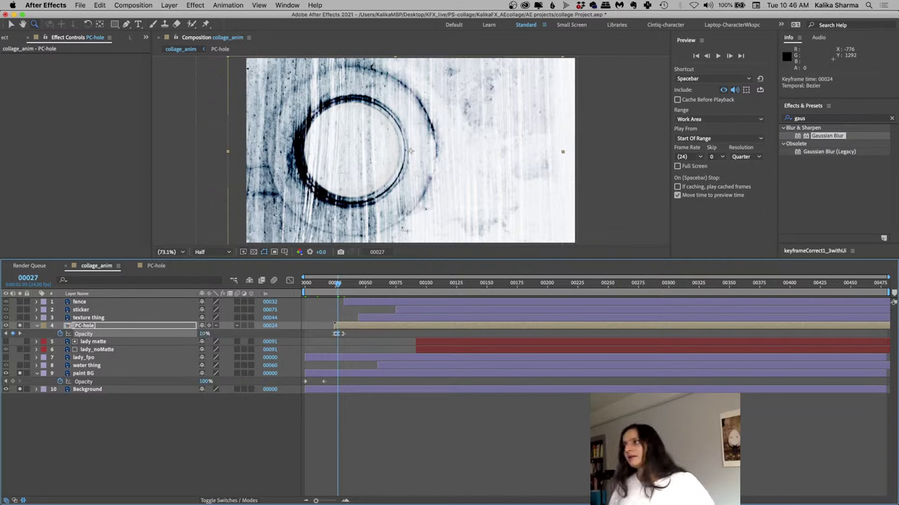
click(204, 334)
key(BackSpace)
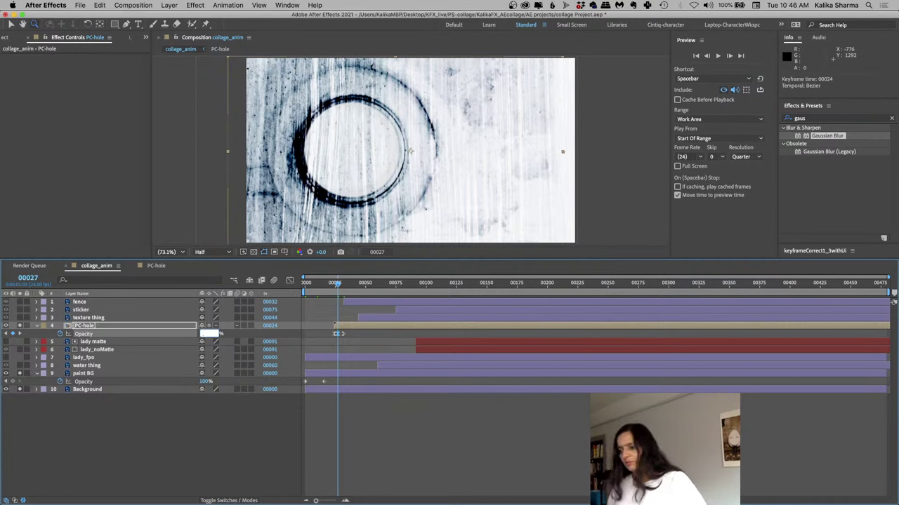
text(0)
key(Return)
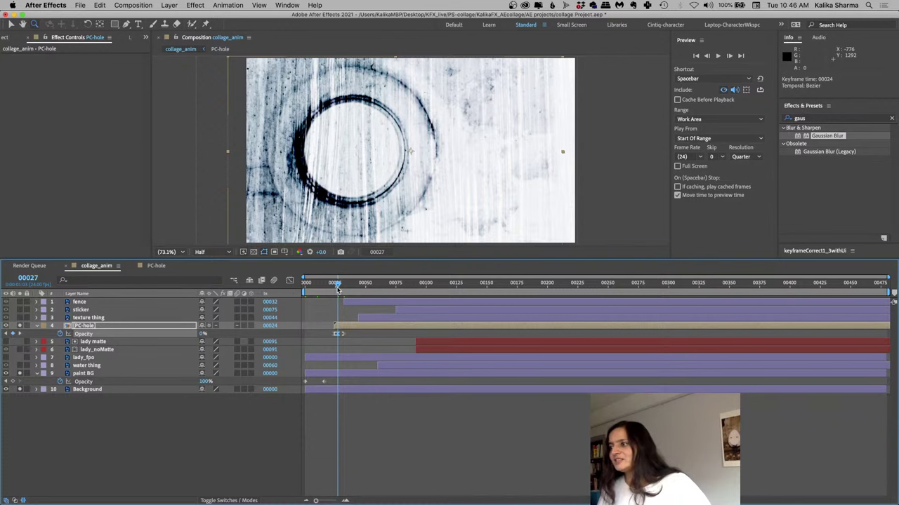
drag(337, 288, 338, 287)
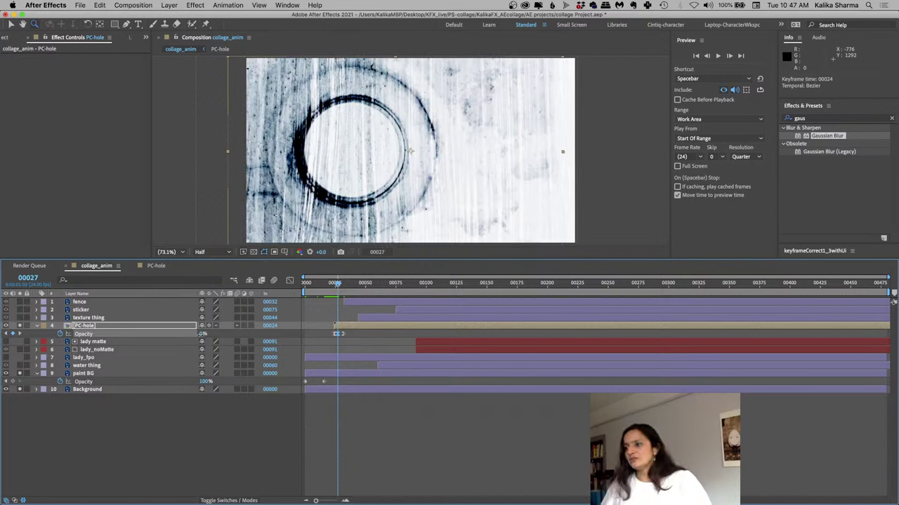
Re-enter 0% as PC-hole's Opacity value
click(204, 335)
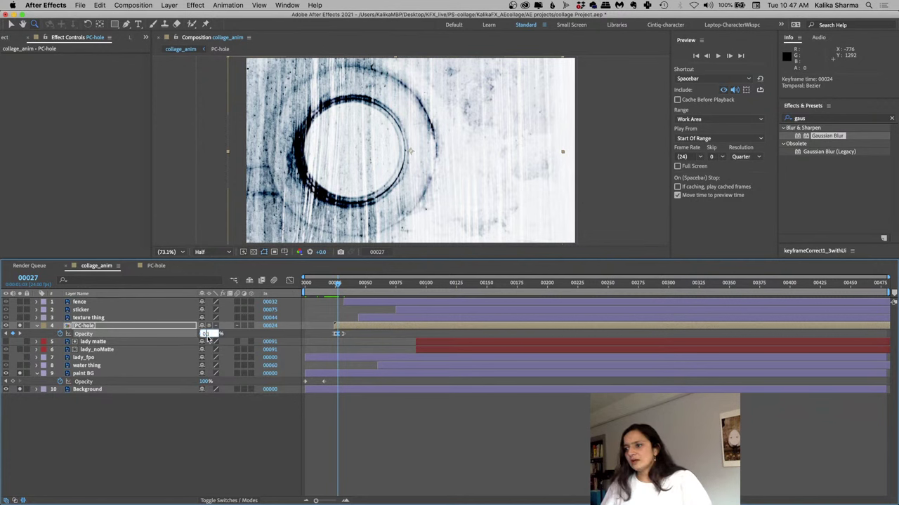
text(0)
key(Return)
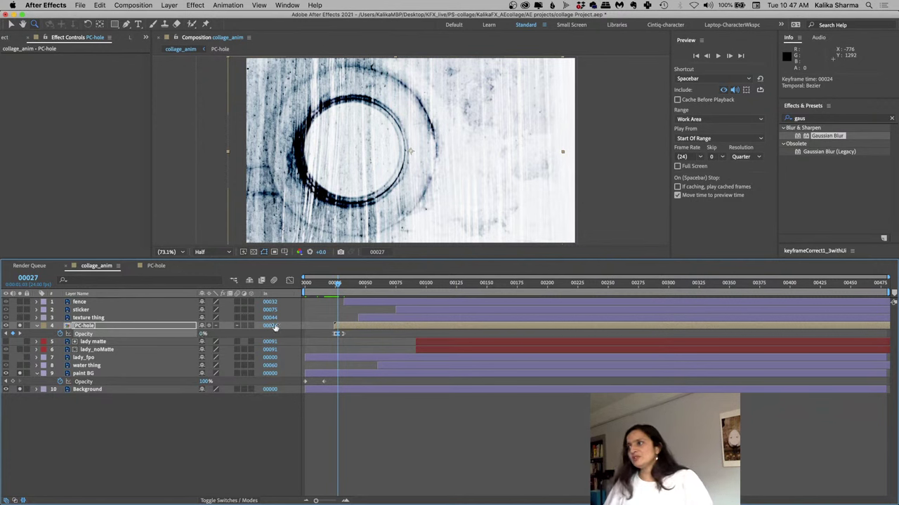
Delete the Opacity keyframe at 00027 and move to frame 00032
click(341, 328)
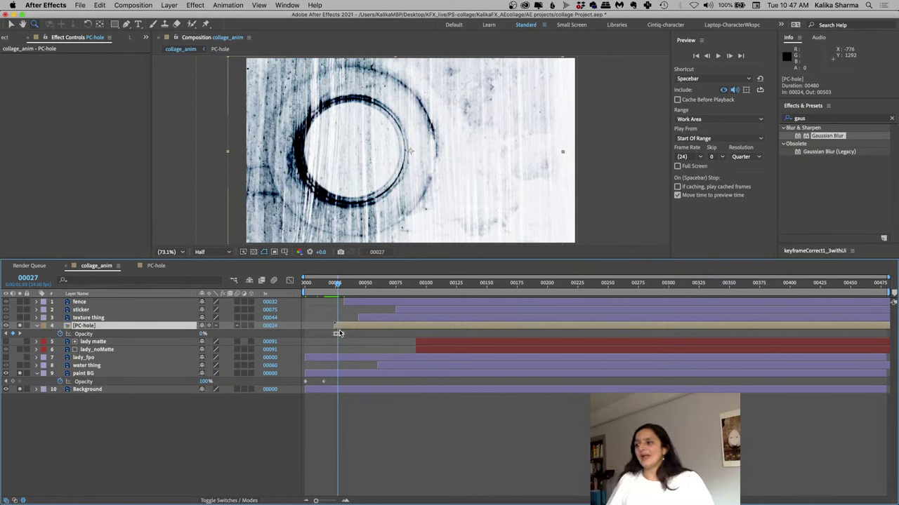
click(337, 334)
key(Delete)
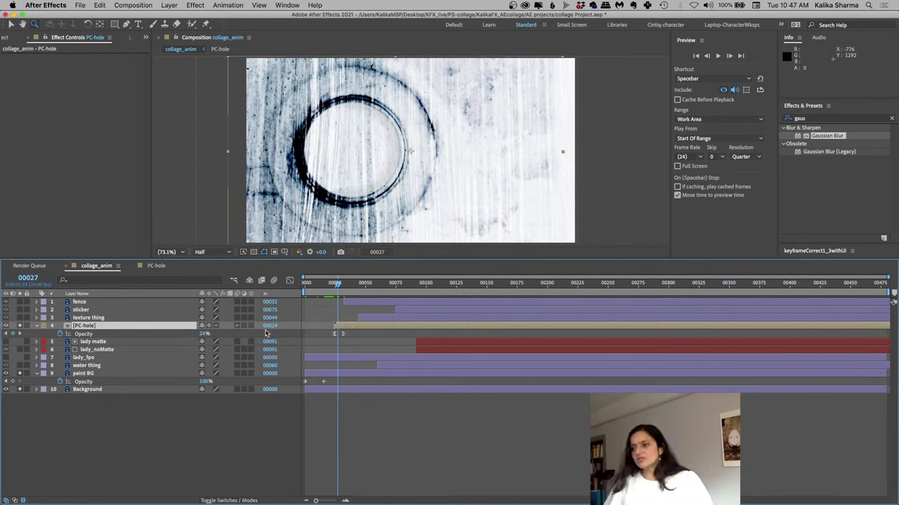
click(77, 327)
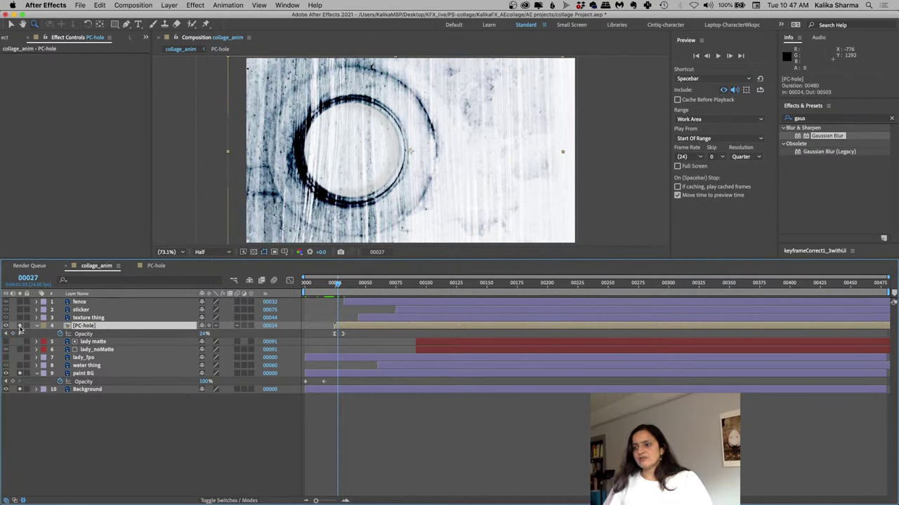
click(344, 287)
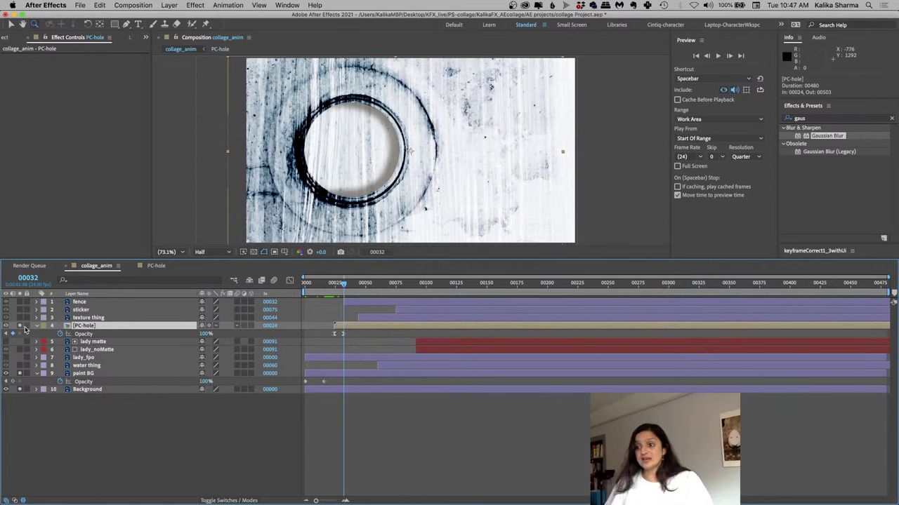
Clear all of PC-hole's Opacity keyframes and jump to the layer's In point
click(61, 334)
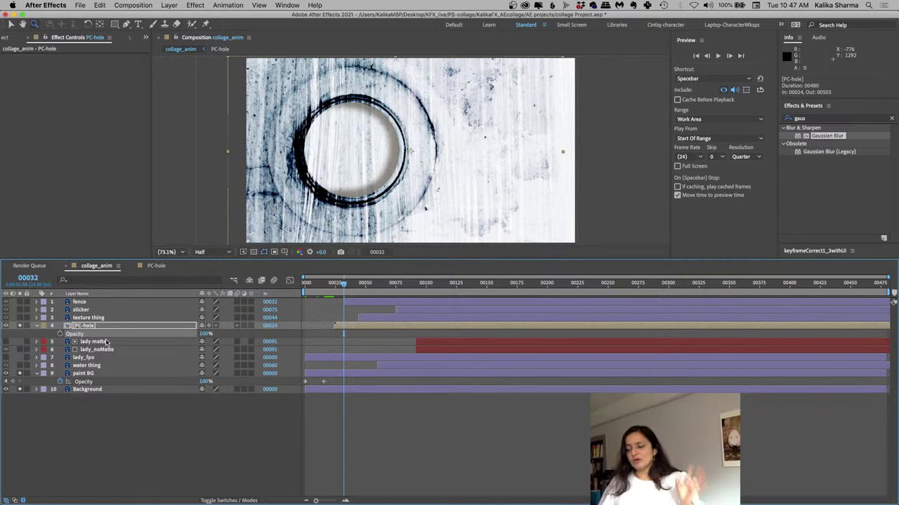
click(373, 329)
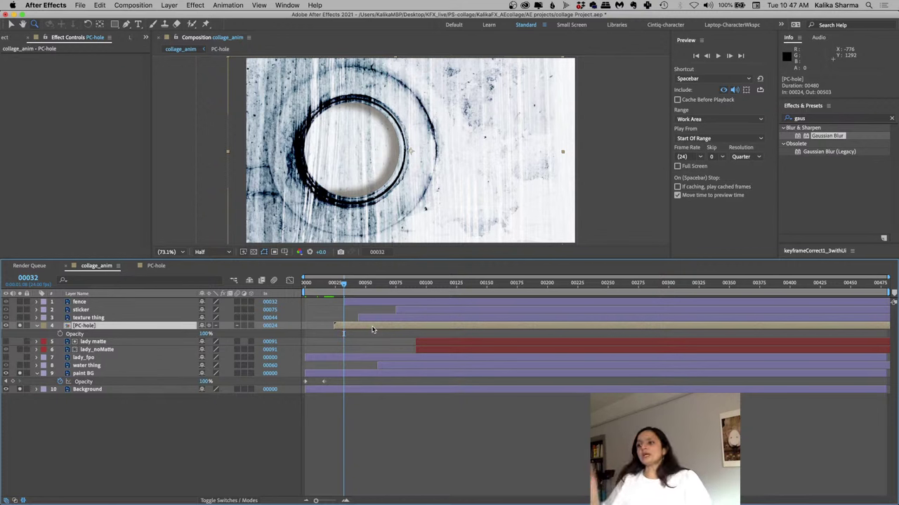
key(i)
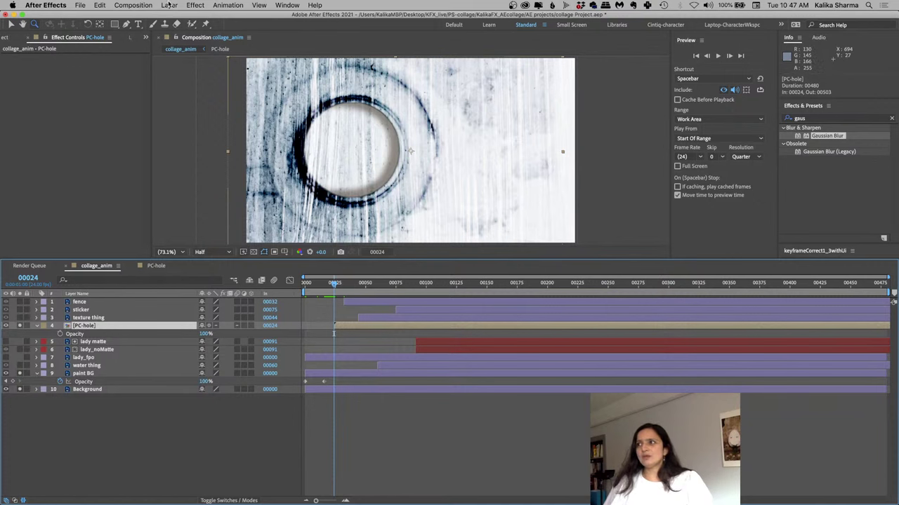
click(169, 5)
Create a composition-sized solid named hole reveal matte above PC-hole
mouse_move(172, 15)
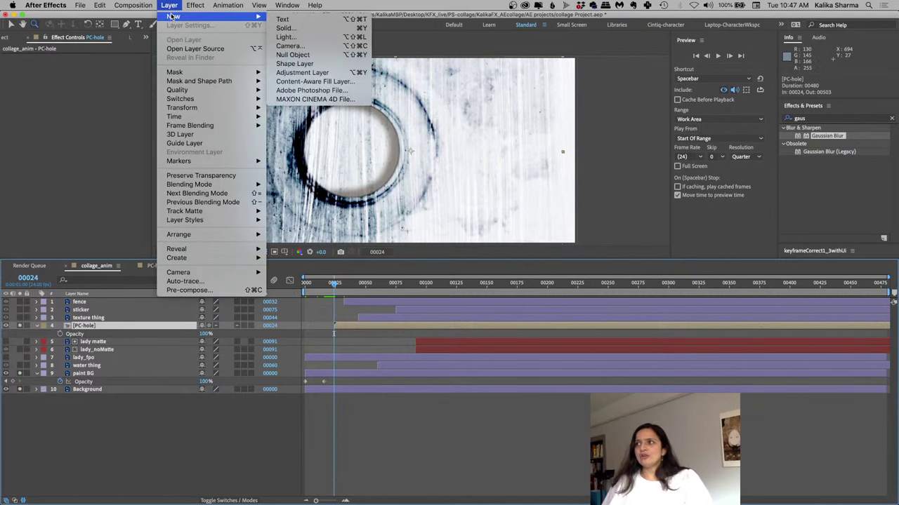
click(293, 29)
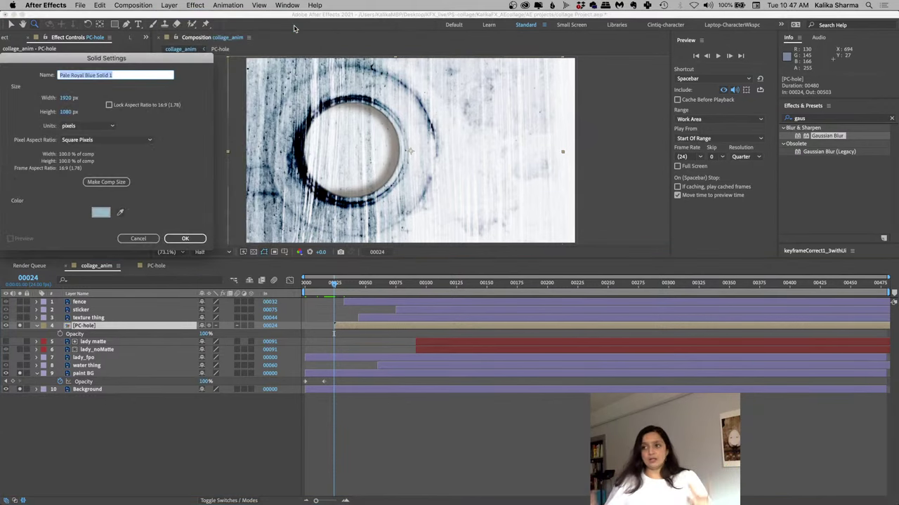
click(106, 181)
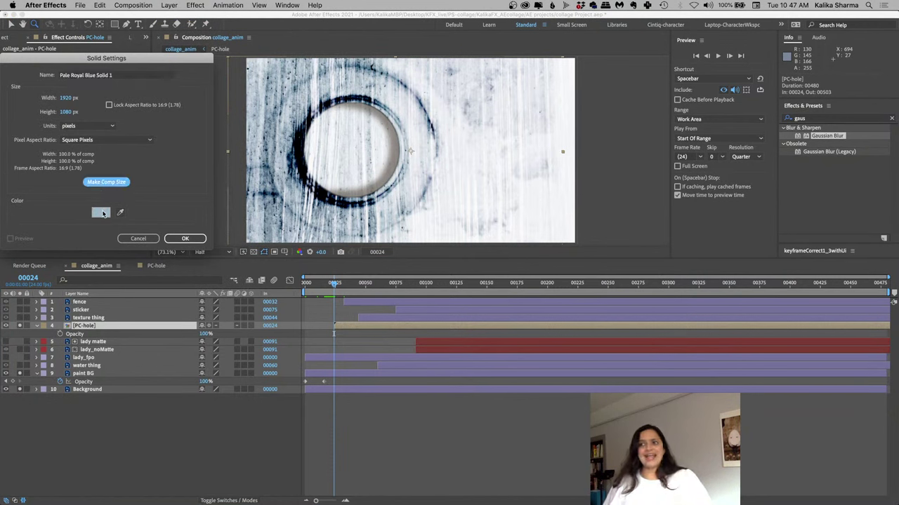
click(130, 75)
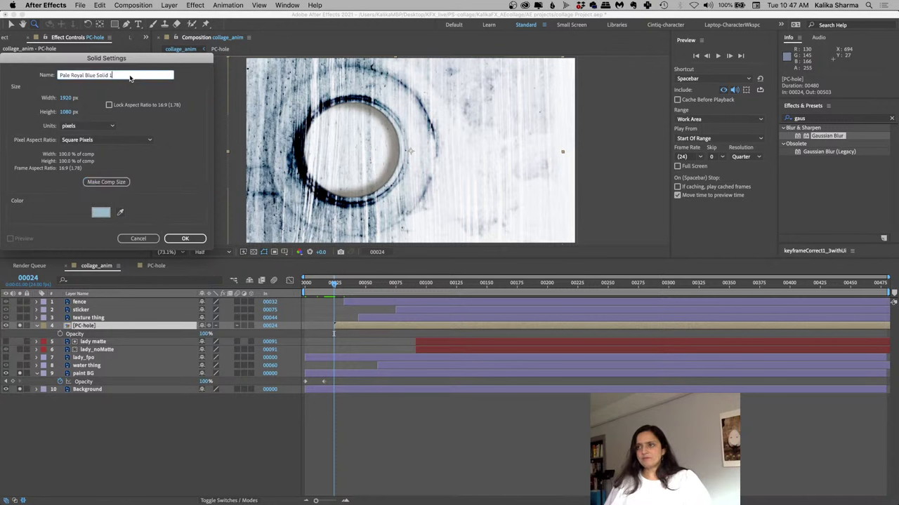
triple_click(129, 76)
text(h)
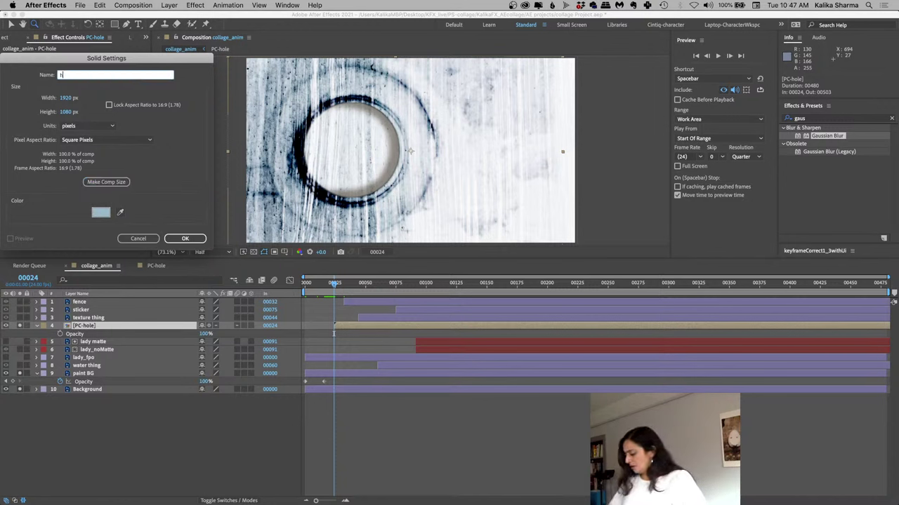
text(ole reveal matte)
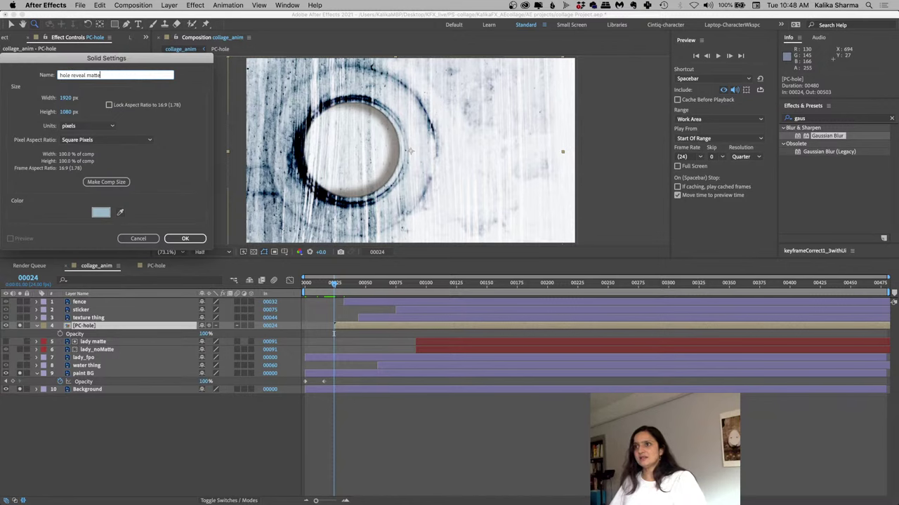
key(Return)
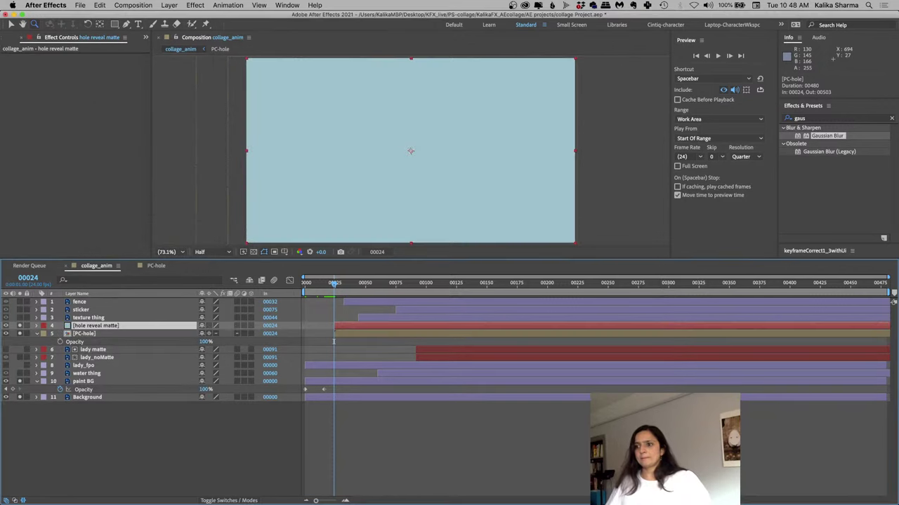
Set PC-hole's track matte to Alpha Matte 'hole reveal matte'
click(209, 500)
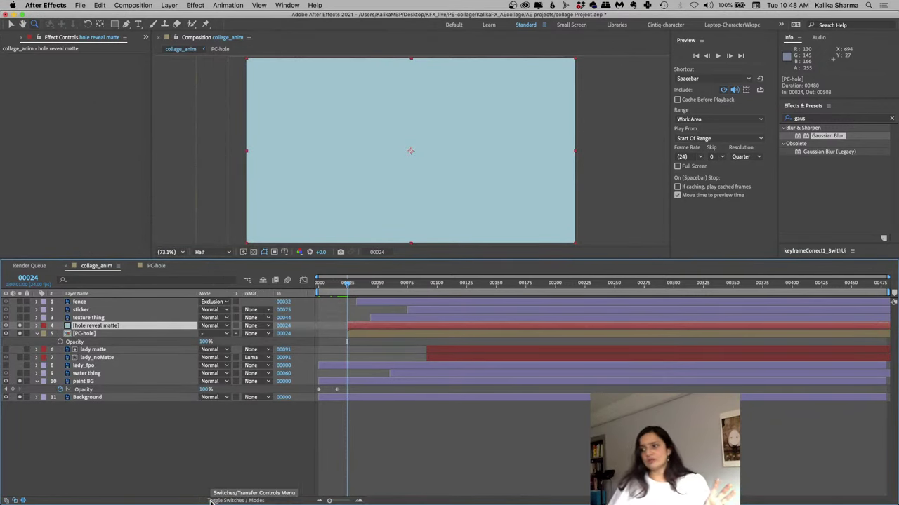
click(130, 334)
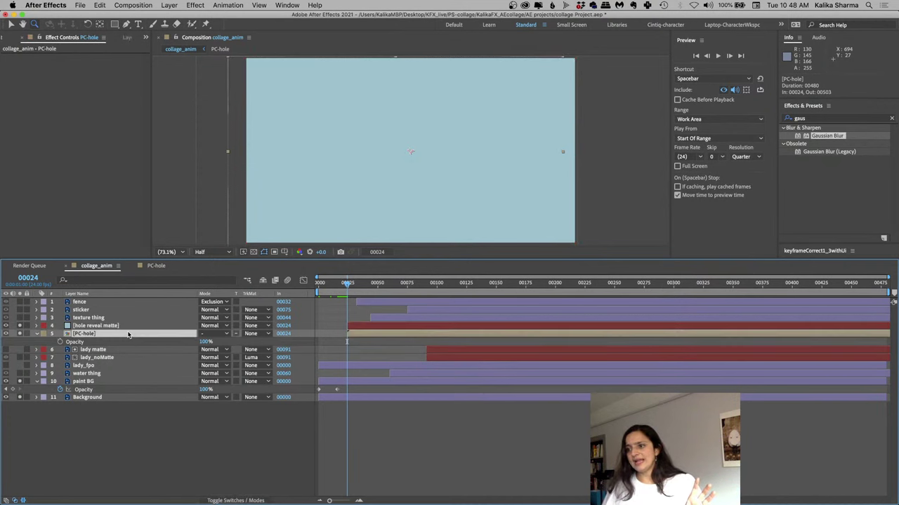
click(251, 334)
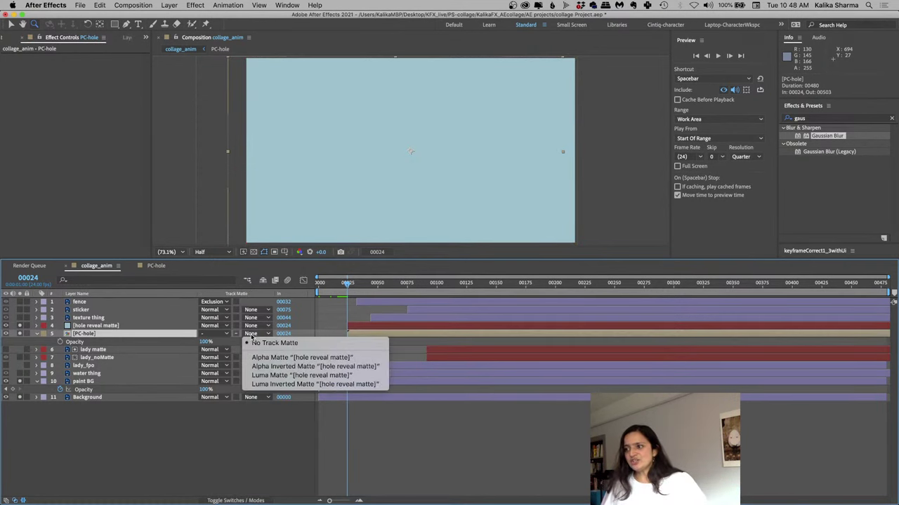
click(261, 358)
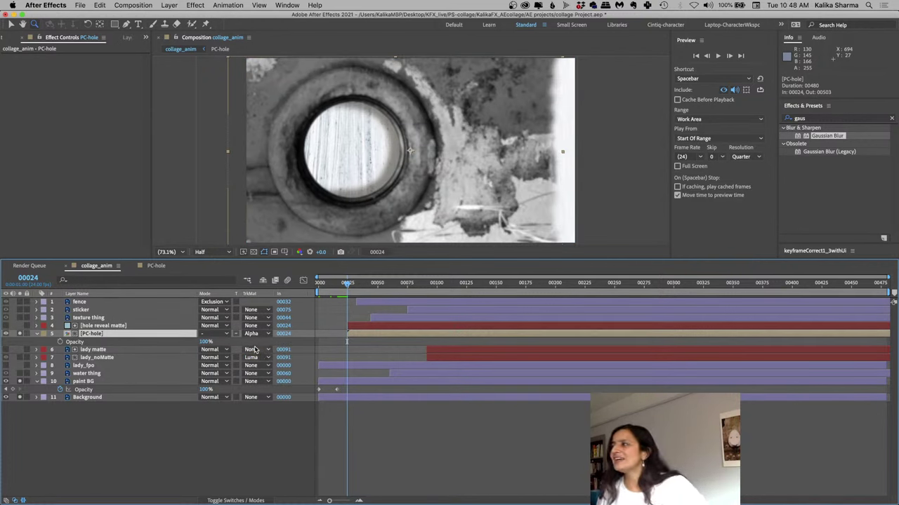
click(228, 502)
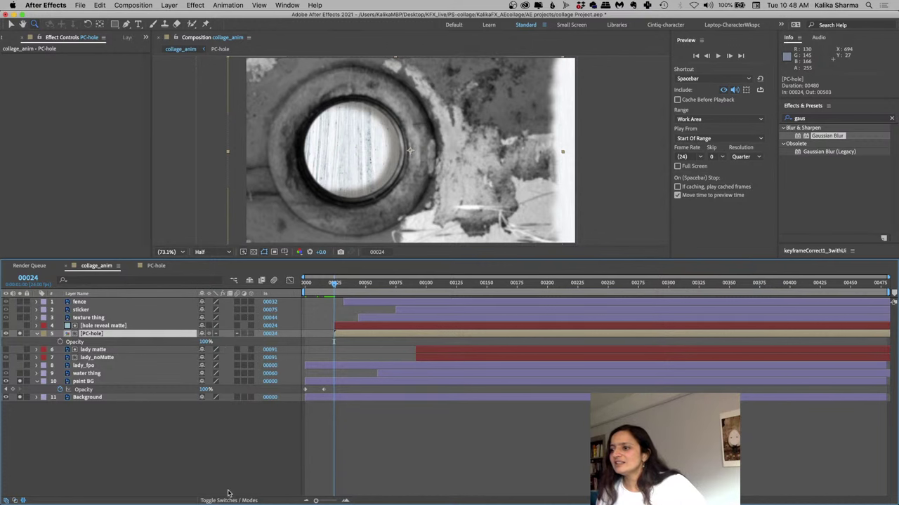
click(210, 334)
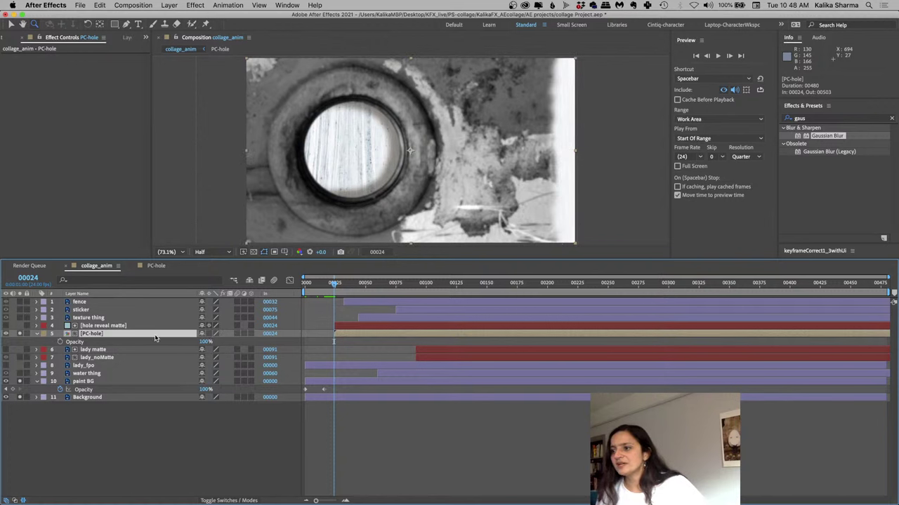
click(235, 500)
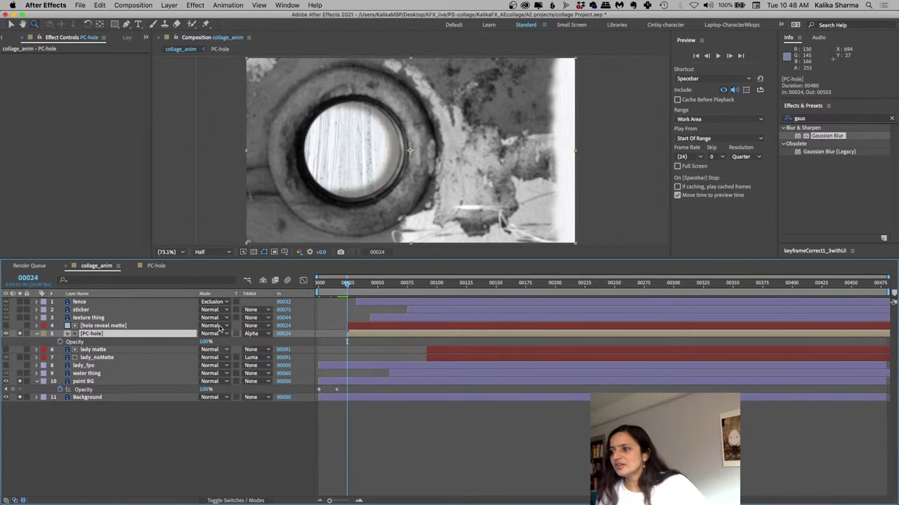
Set PC-hole's blend mode to Color Burn, then solo and unsolo it to compare
click(215, 334)
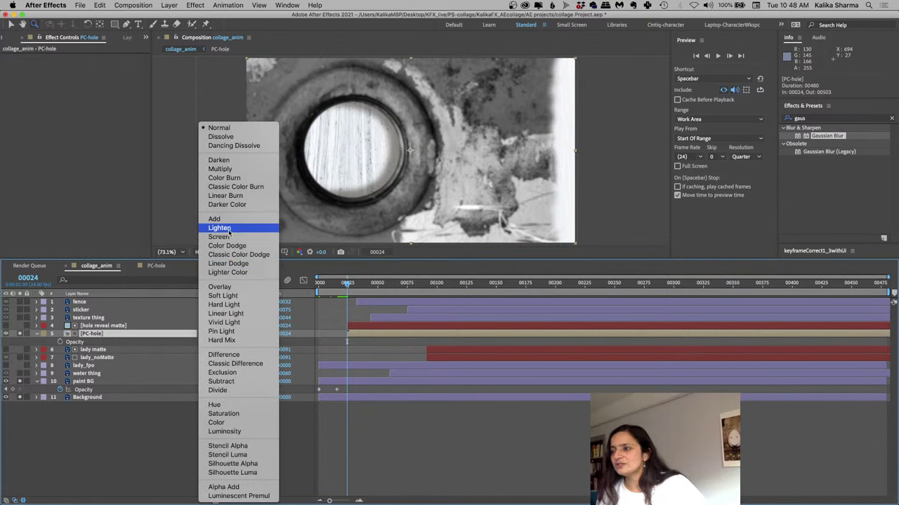
click(227, 179)
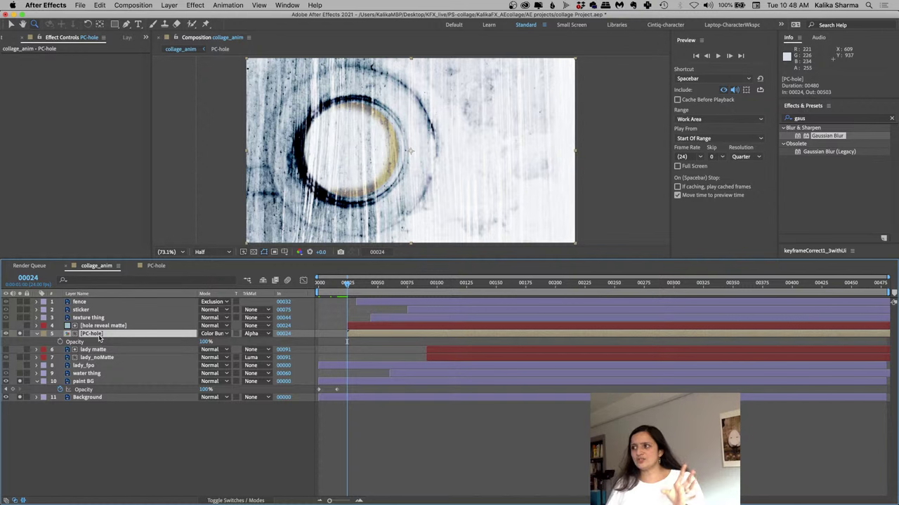
click(20, 334)
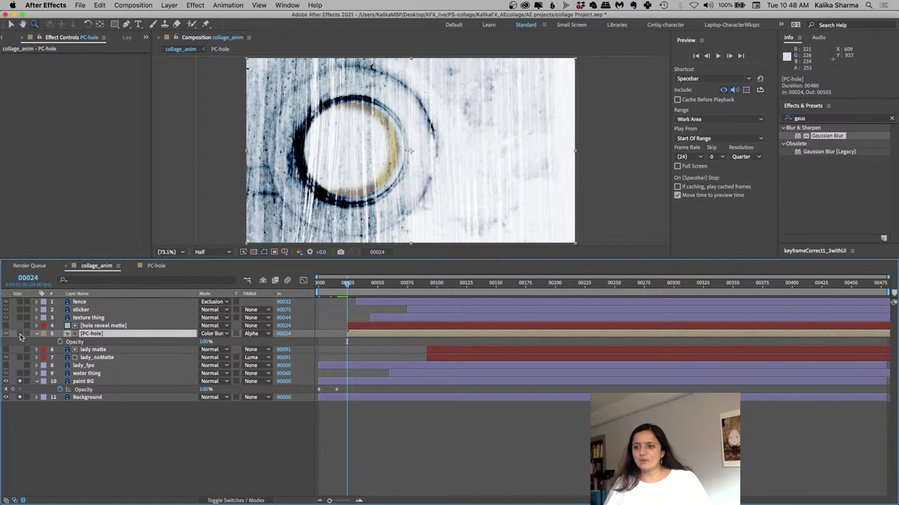
click(20, 334)
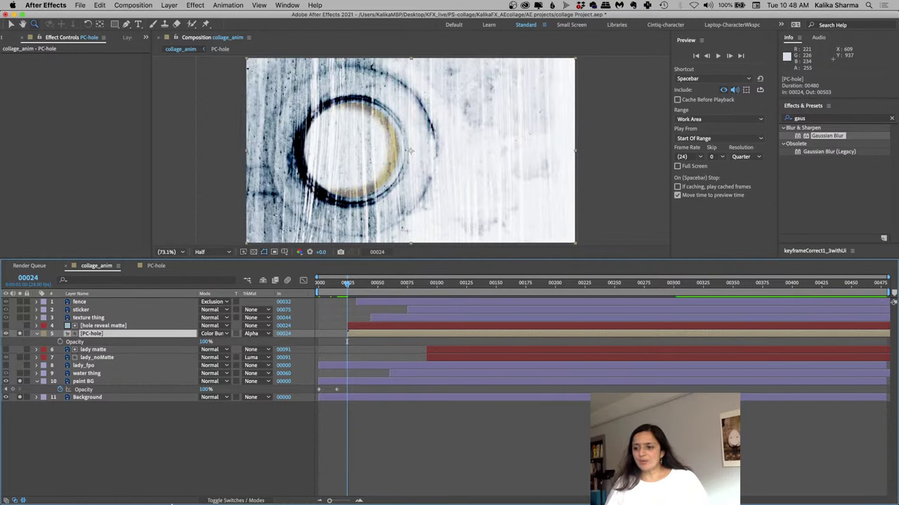
mouse_move(176, 491)
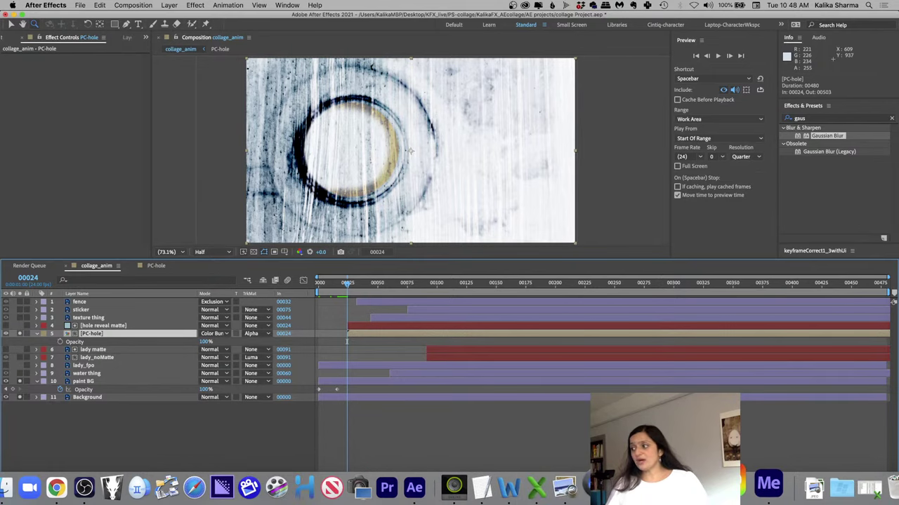
In collage_anim.psd, duplicate the hole layer and set the copy's blend mode to Normal
click(744, 484)
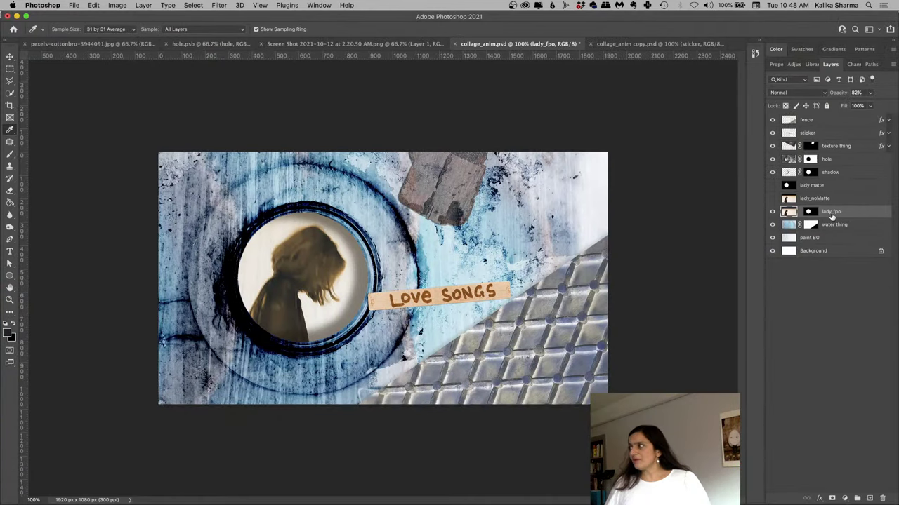
click(829, 161)
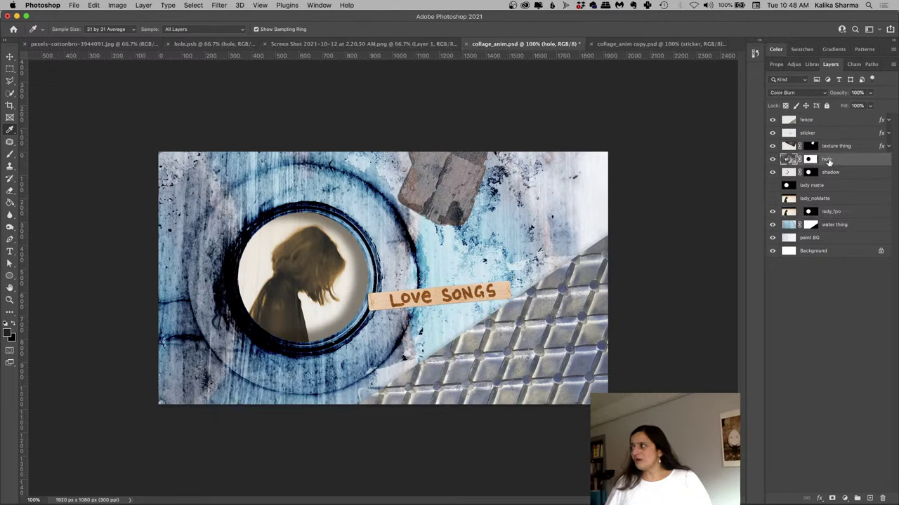
drag(829, 162, 872, 500)
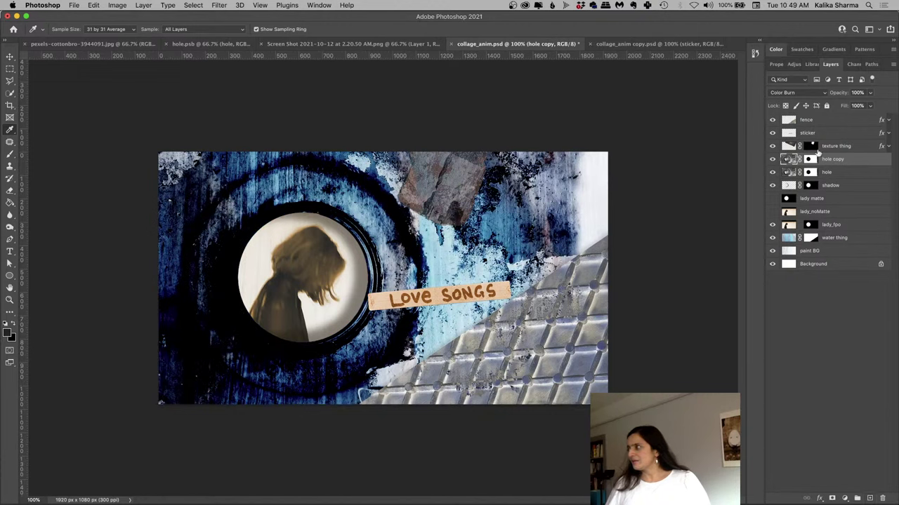
click(795, 91)
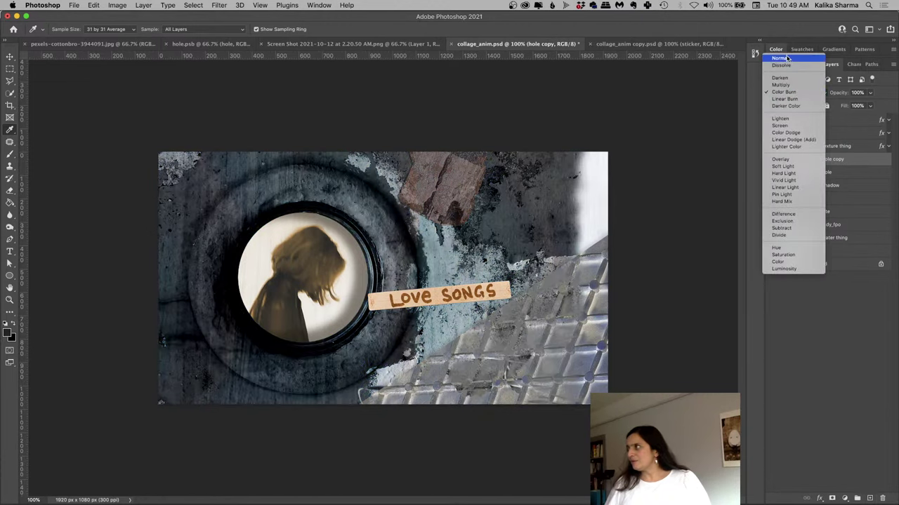
click(786, 58)
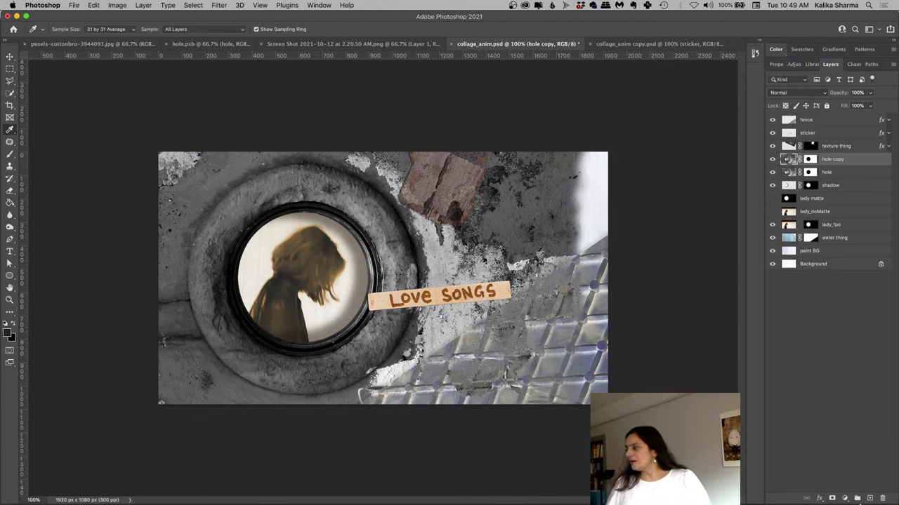
Merge hole copy into a new empty layer and name the result 'hole-merged'
click(870, 499)
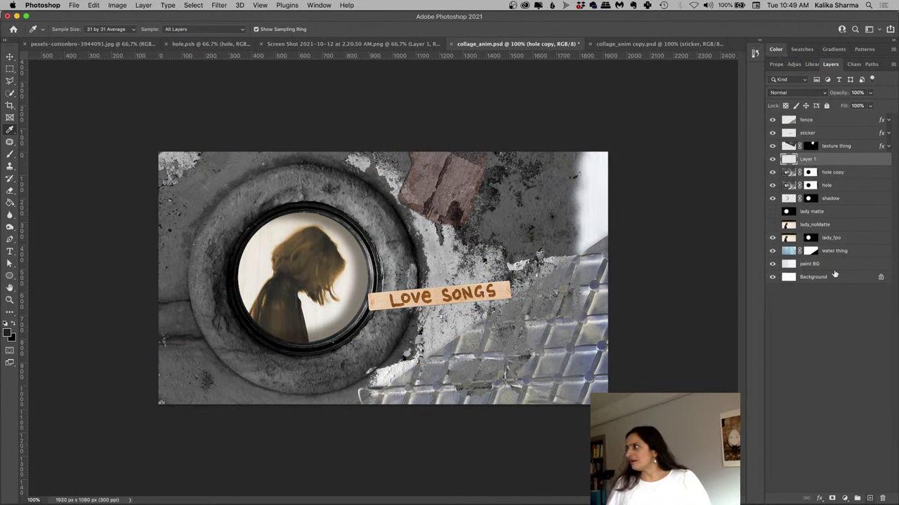
shift+click(826, 172)
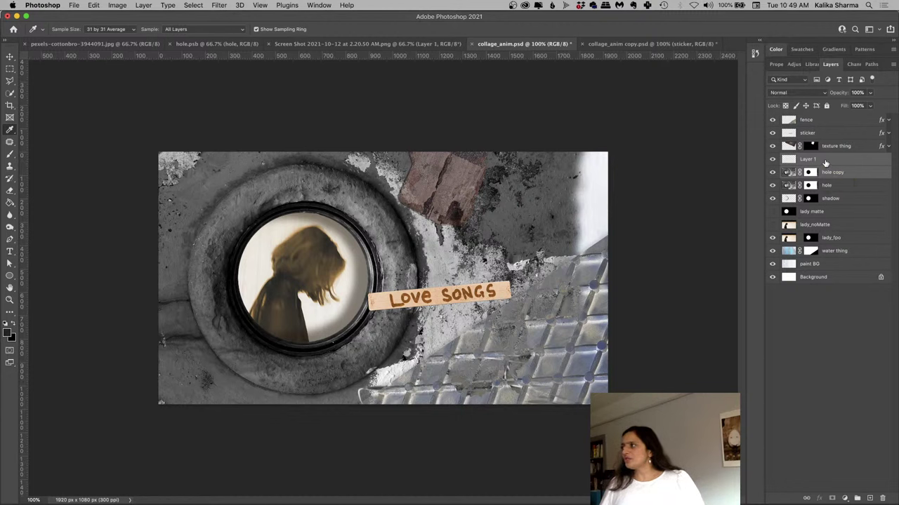
click(825, 161)
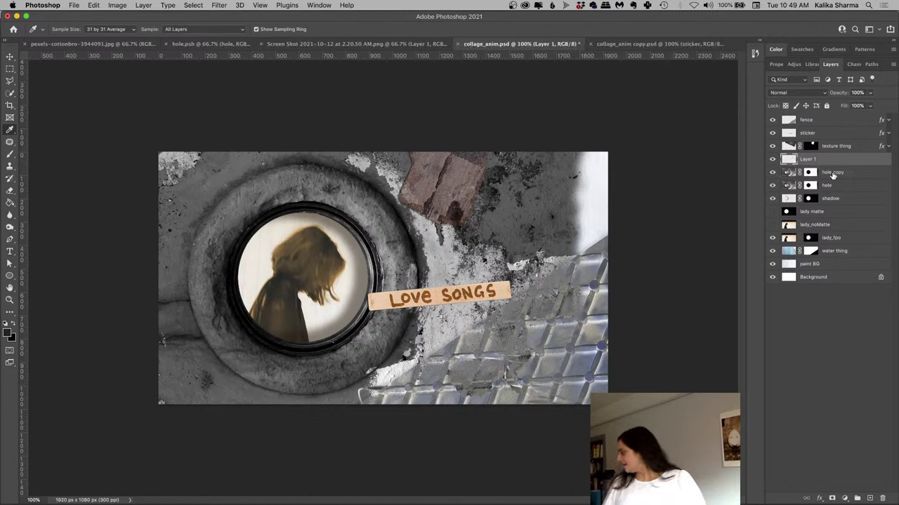
shift+click(833, 174)
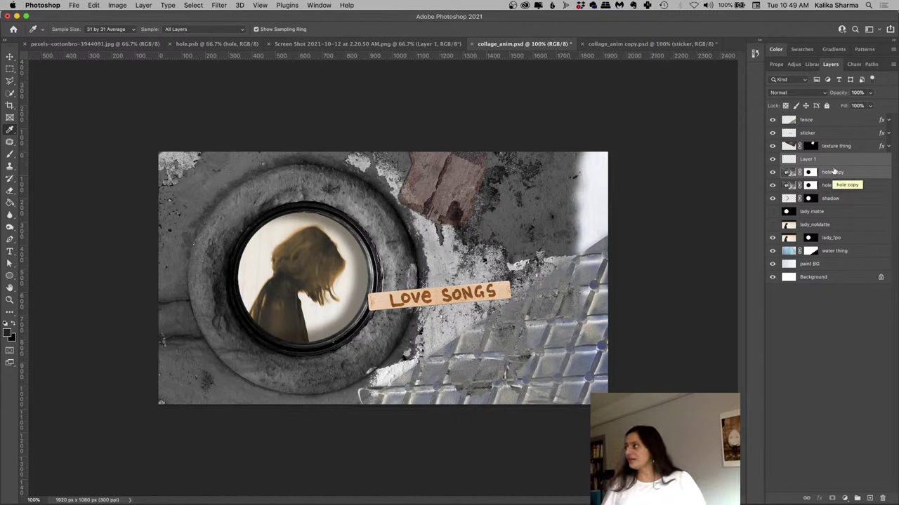
key(super+e)
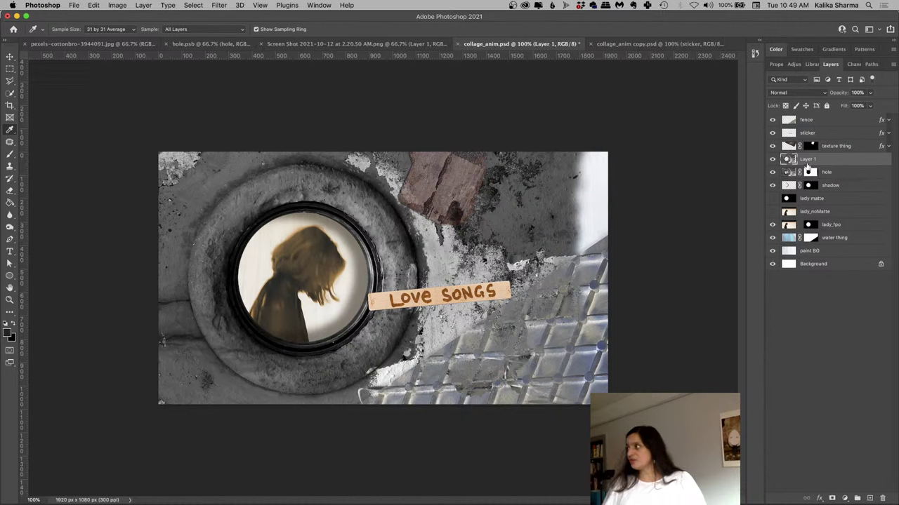
double_click(808, 159)
text(hol)
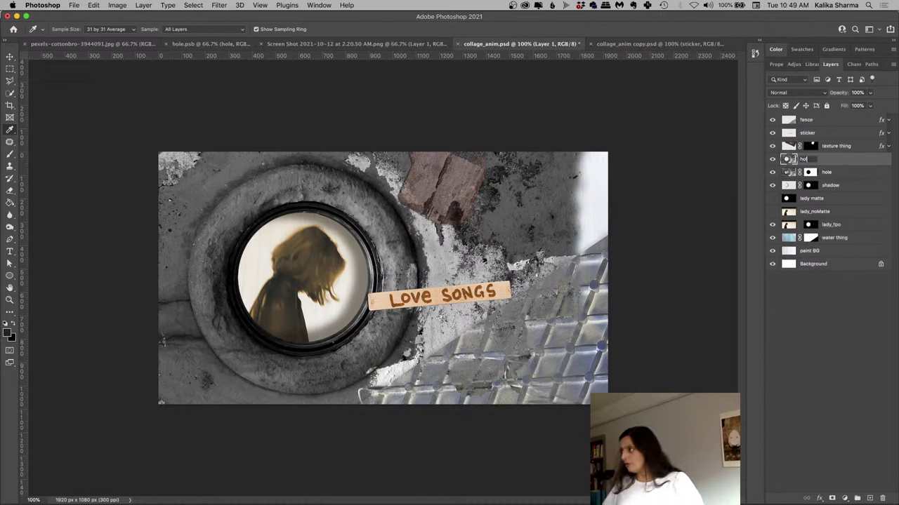
text(e-merged)
key(Return)
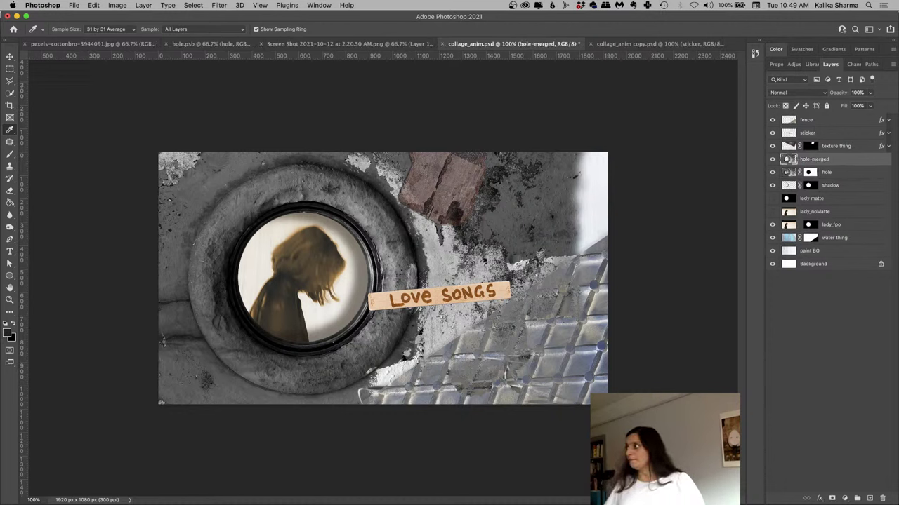
Change the hole-merged layer's blend mode to Color Dodge
click(815, 94)
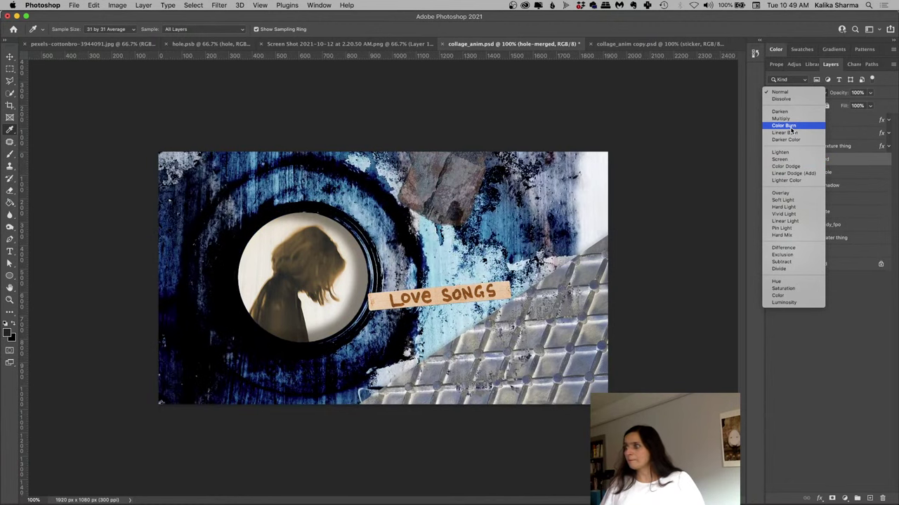
click(792, 168)
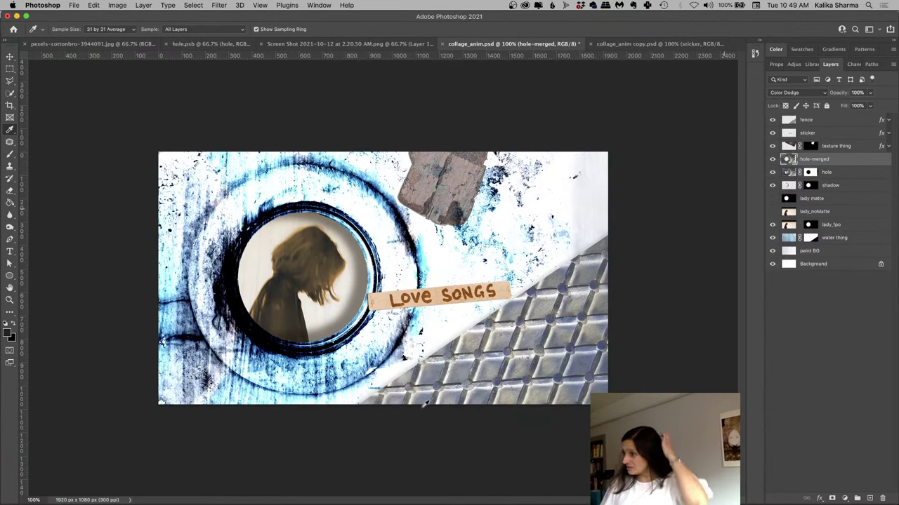
mouse_move(274, 503)
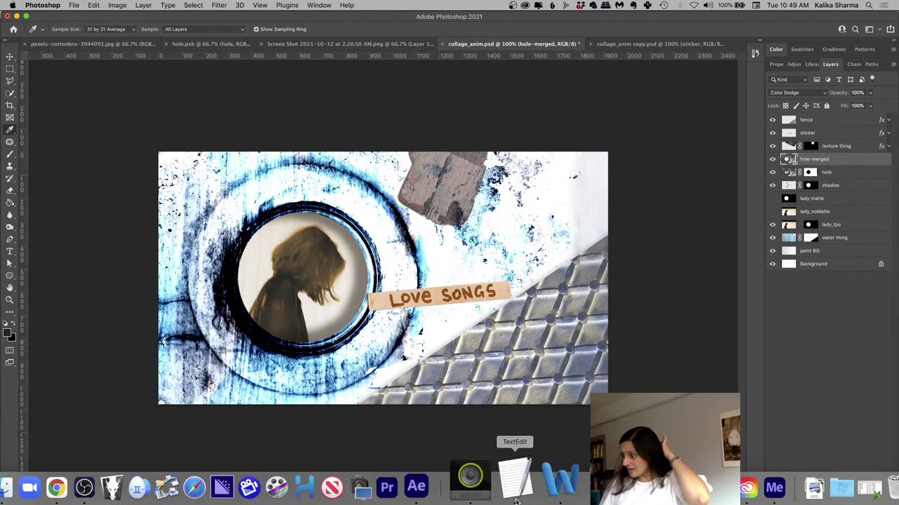
click(460, 493)
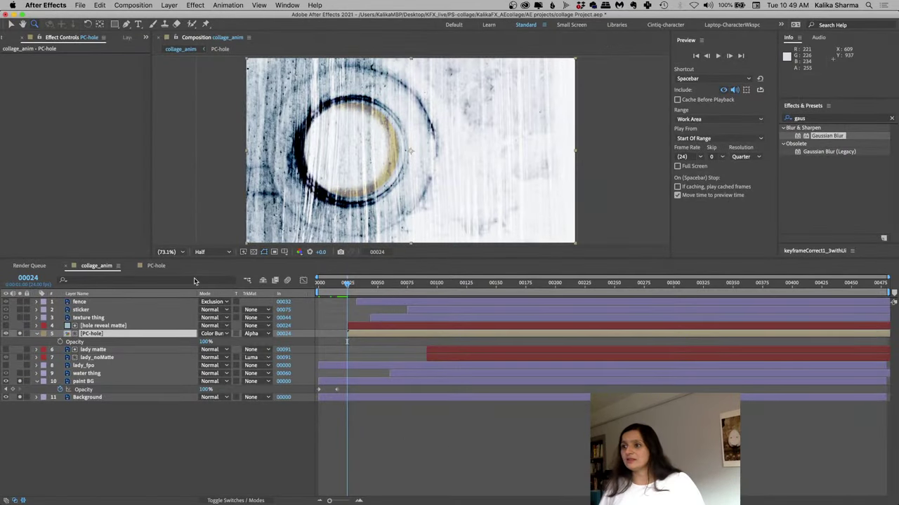
click(160, 266)
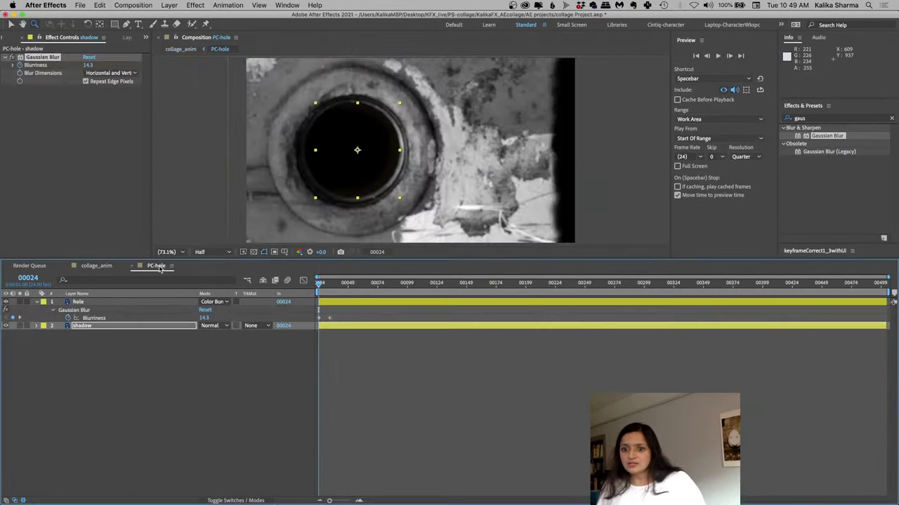
click(80, 302)
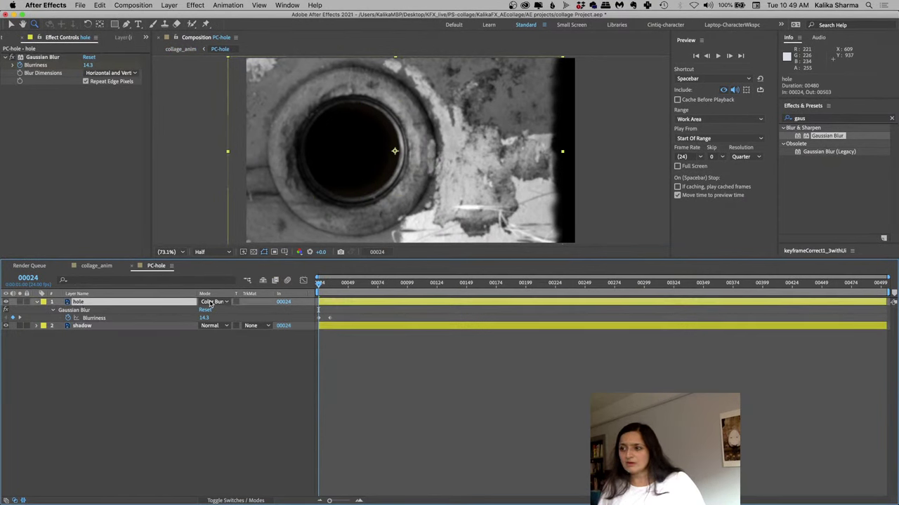
mouse_move(300, 503)
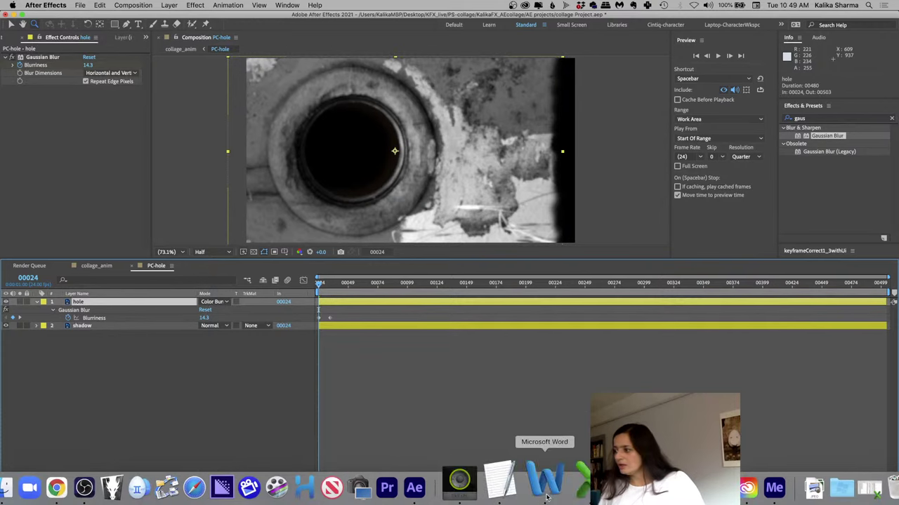
click(744, 486)
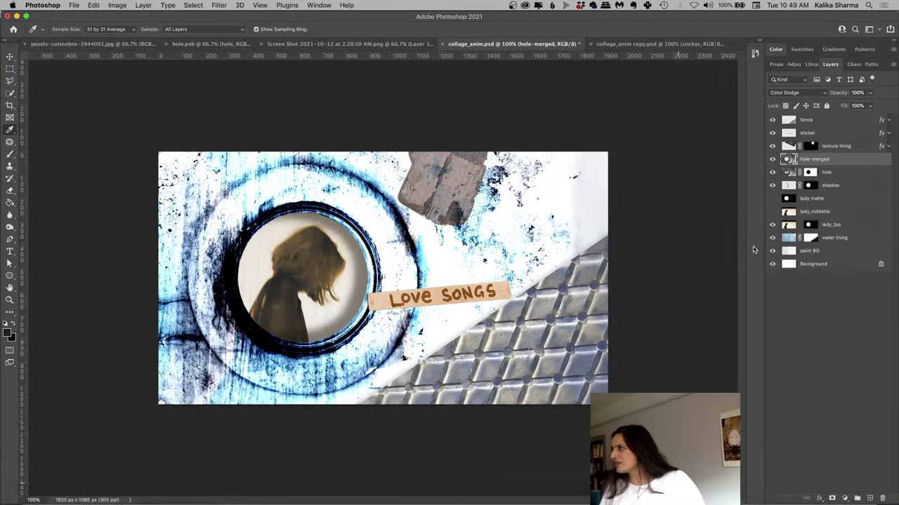
Hide the hole layer and switch hole-merged's blend mode to Color Burn
click(829, 172)
click(831, 160)
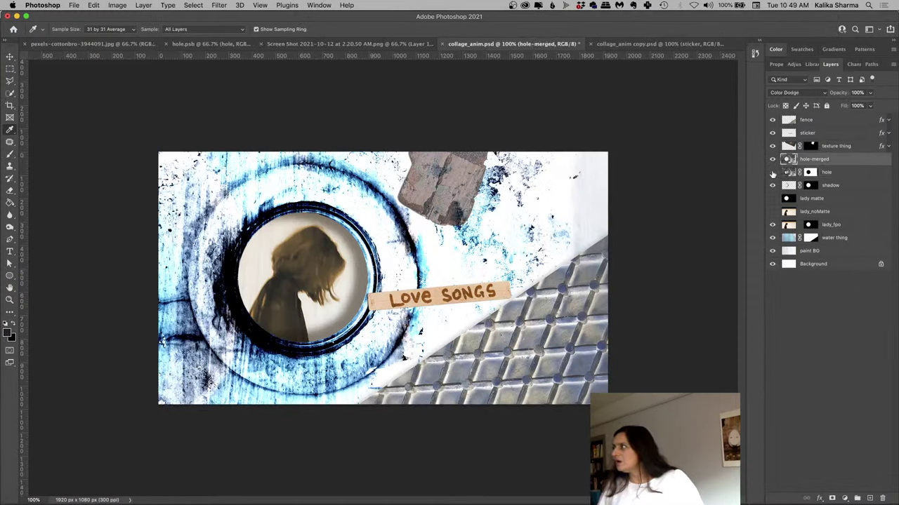
click(772, 172)
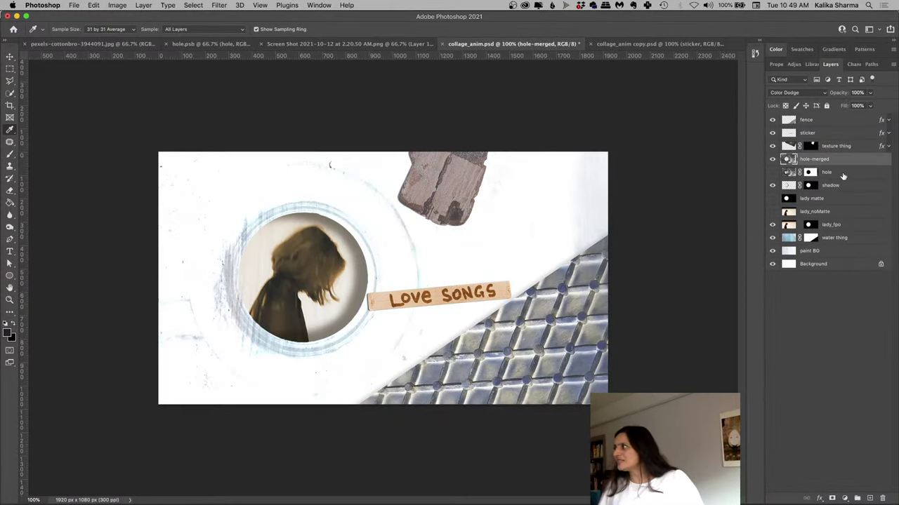
click(791, 93)
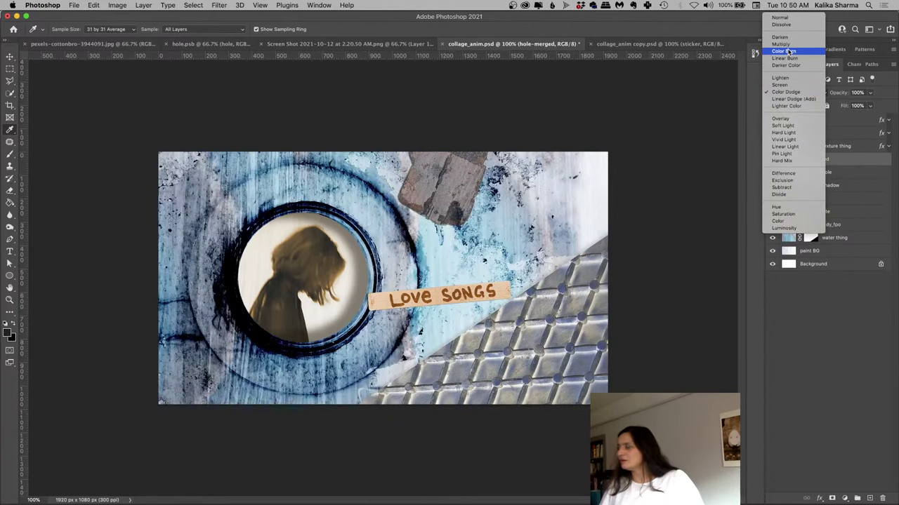
click(790, 51)
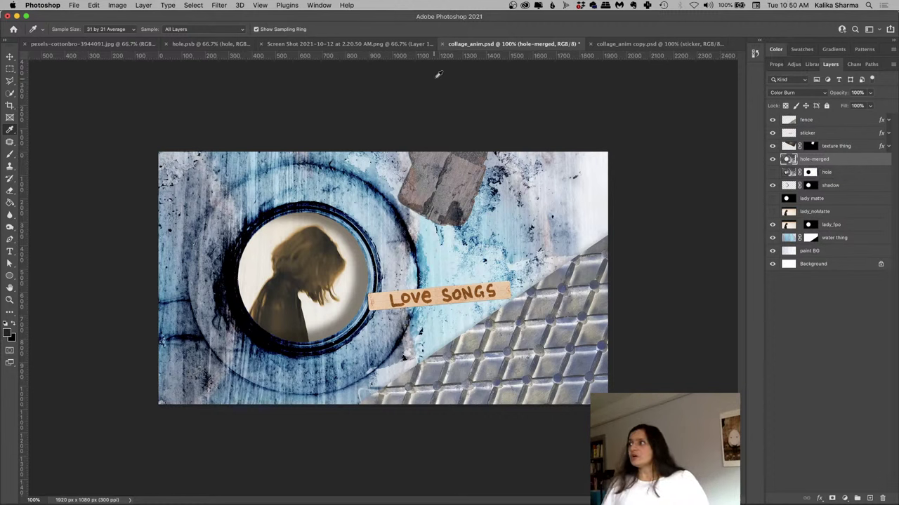
Look through the File menu's save options without saving the document
click(75, 6)
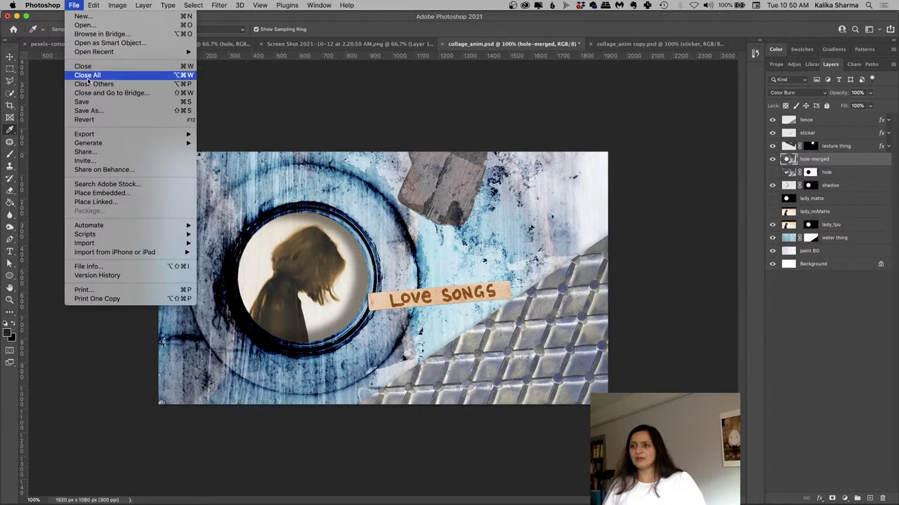
click(837, 180)
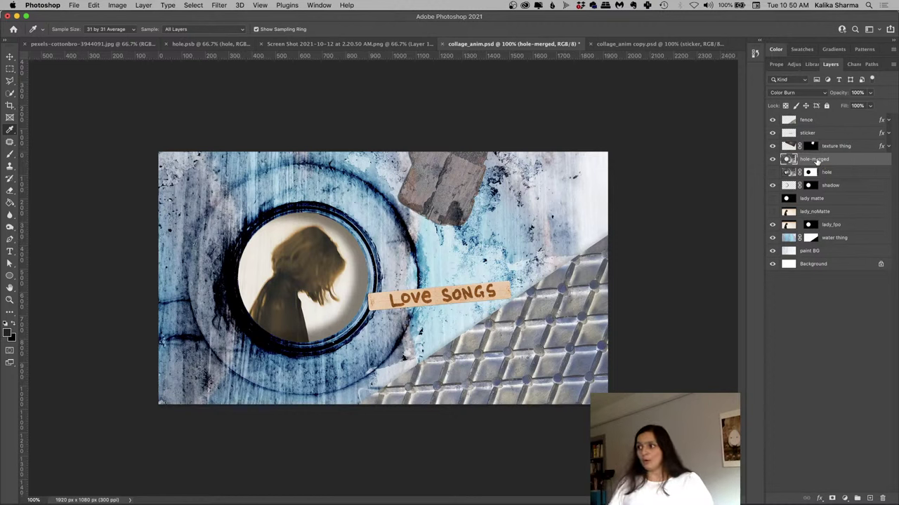
click(73, 5)
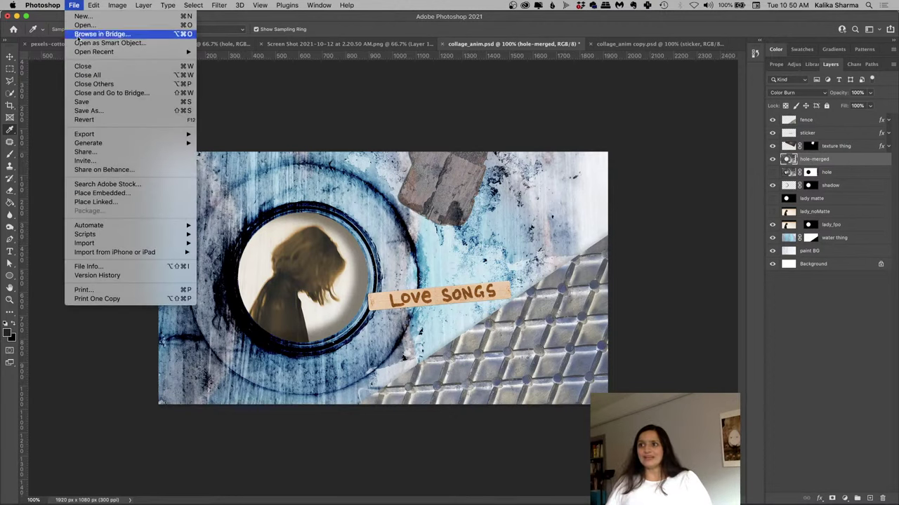
click(87, 110)
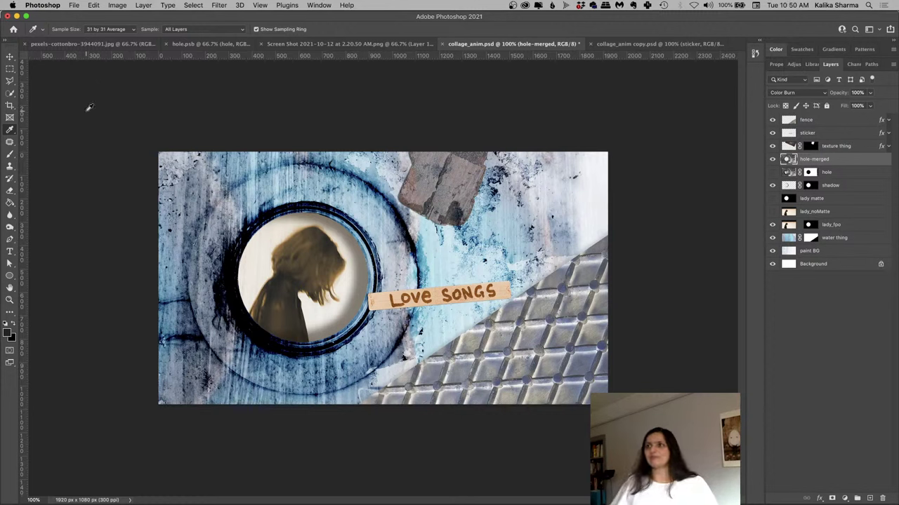
click(76, 5)
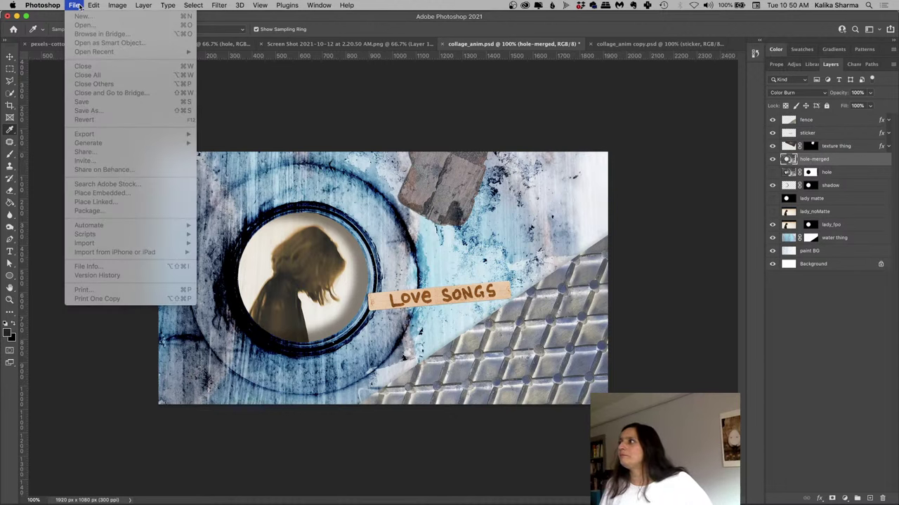
click(73, 6)
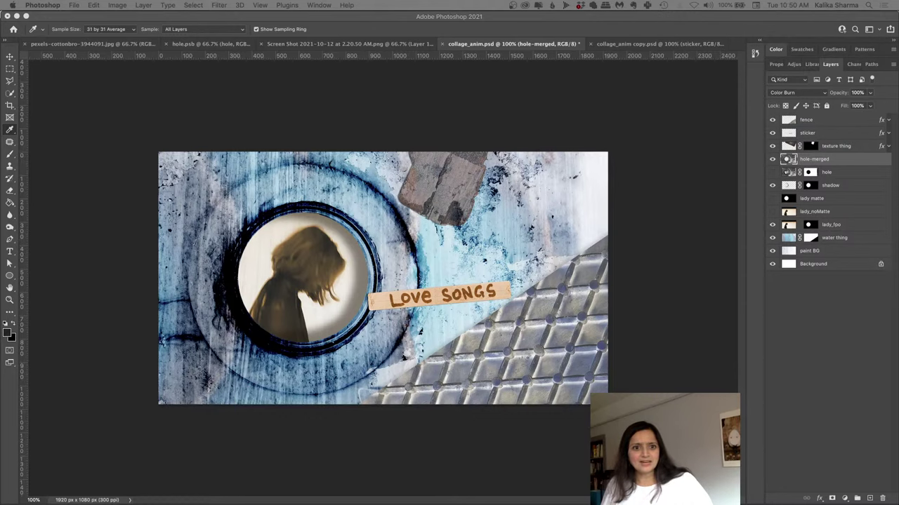
Save As with '1' appended to the file name, creating collage_anim1.psd
key(super+shift+s)
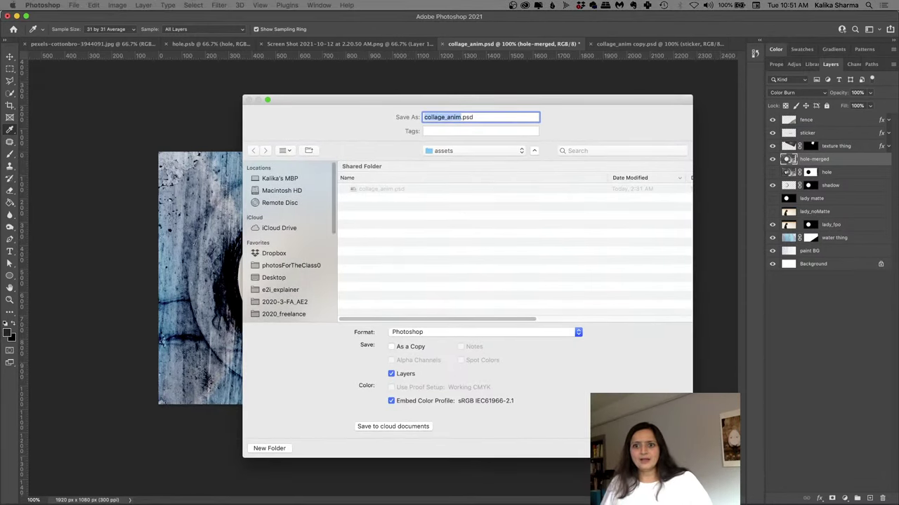
click(460, 118)
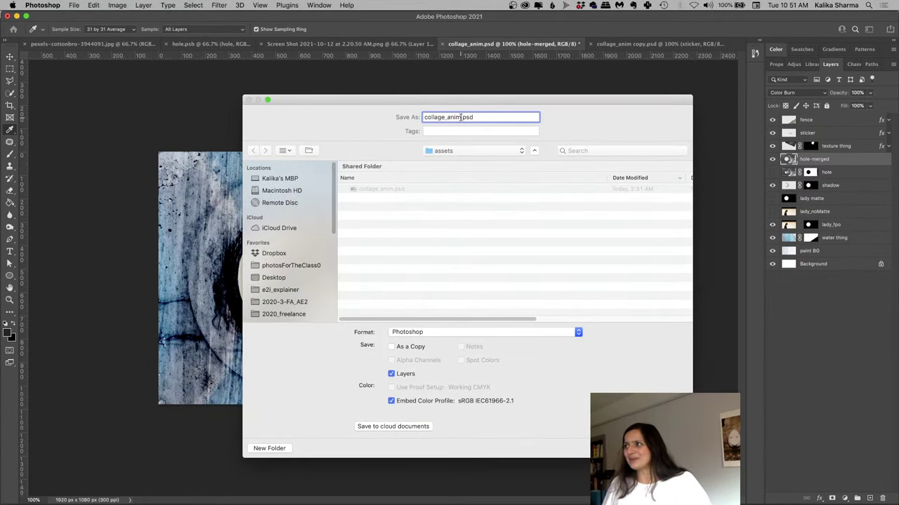
text(1)
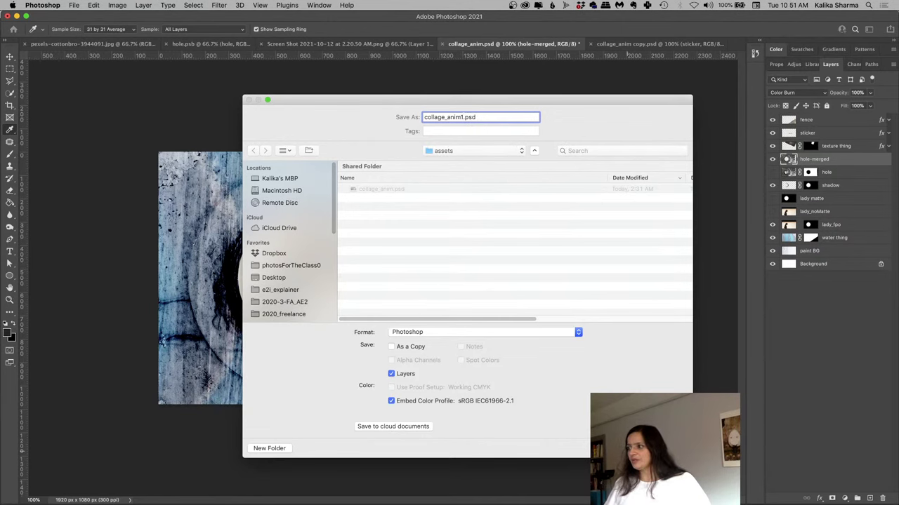
key(Return)
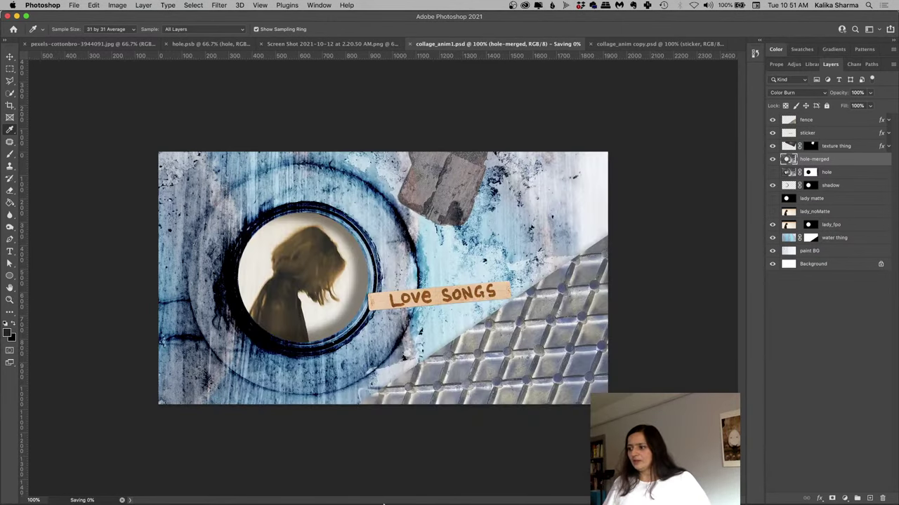
Back in After Effects, hide the PC-hole layer in the collage_anim composition
mouse_move(384, 503)
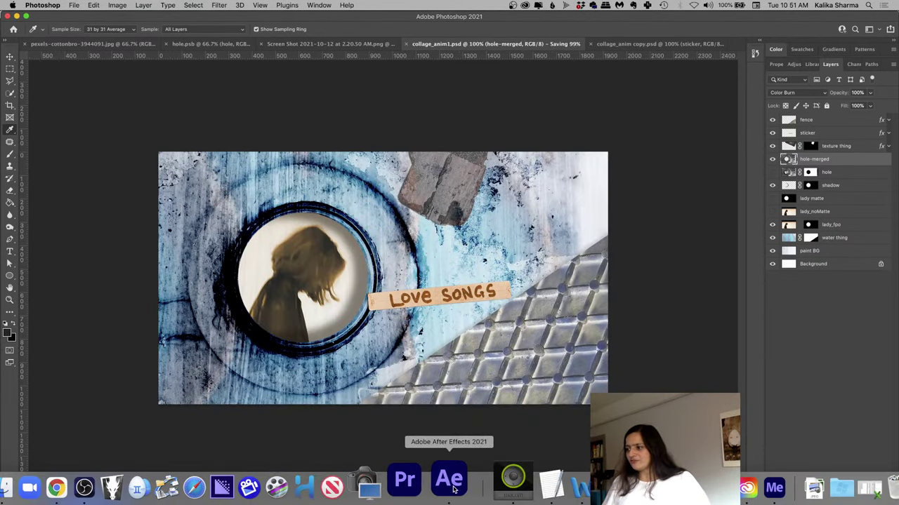
click(453, 489)
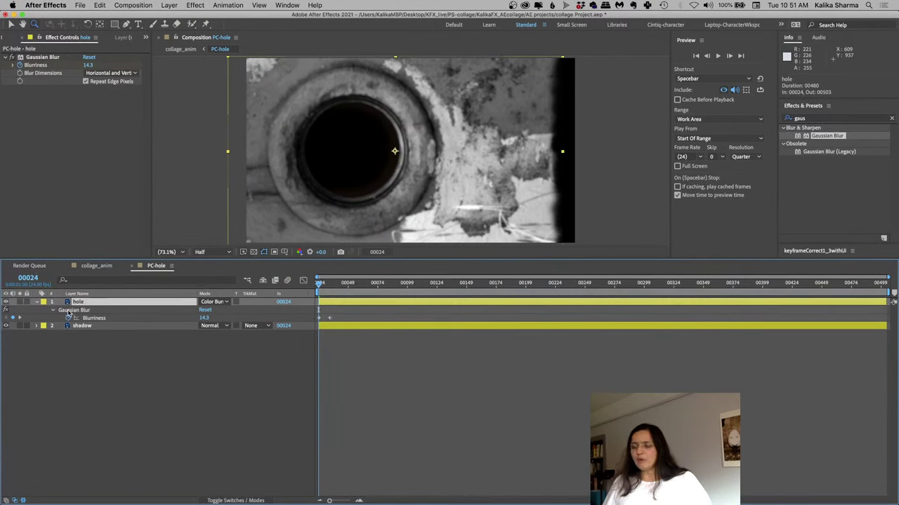
click(86, 267)
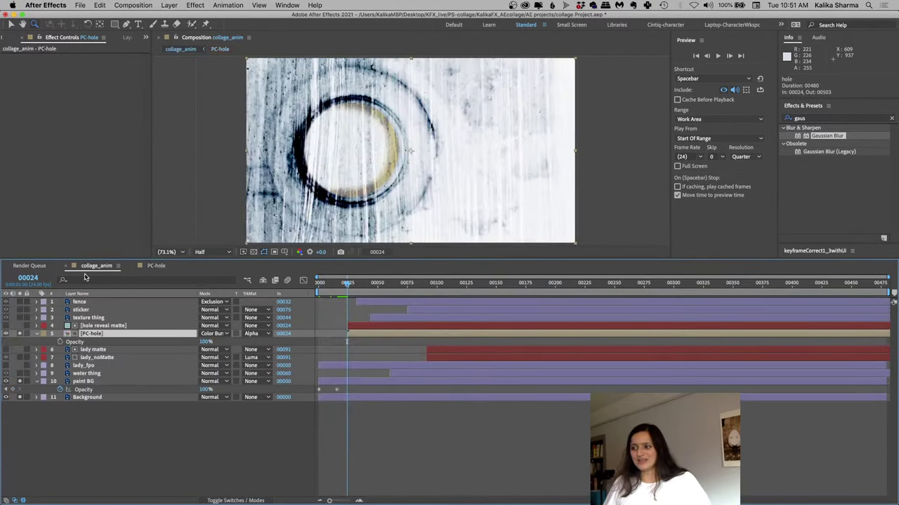
click(20, 335)
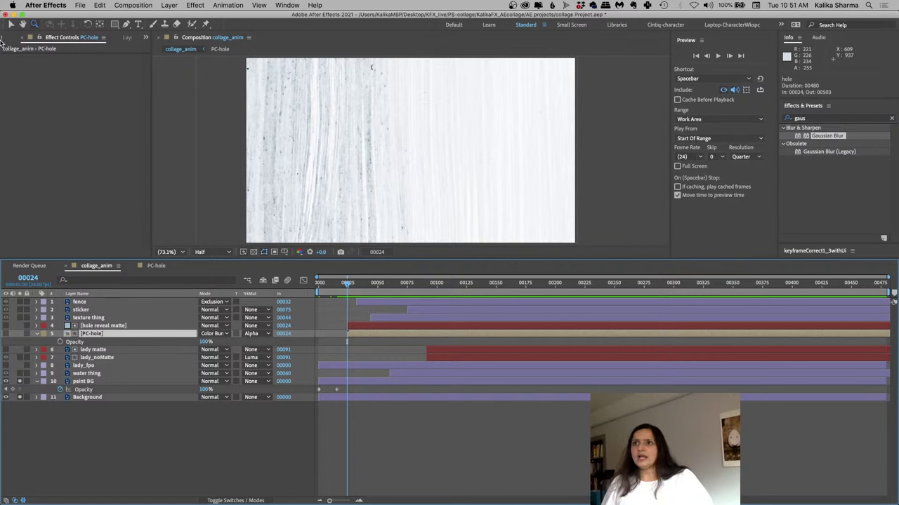
Show the Project panel, deselect the PC-hole item, and bring up the File menu
click(2, 39)
click(48, 189)
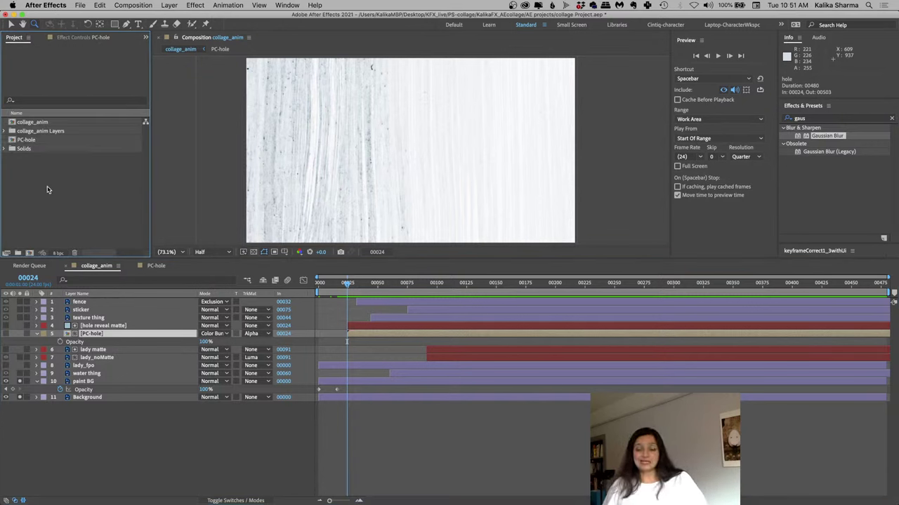
click(81, 5)
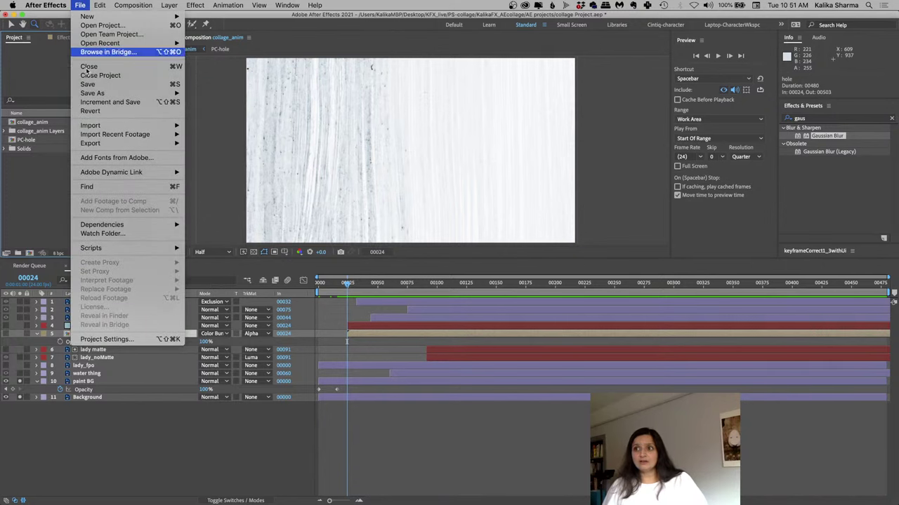
mouse_move(93, 126)
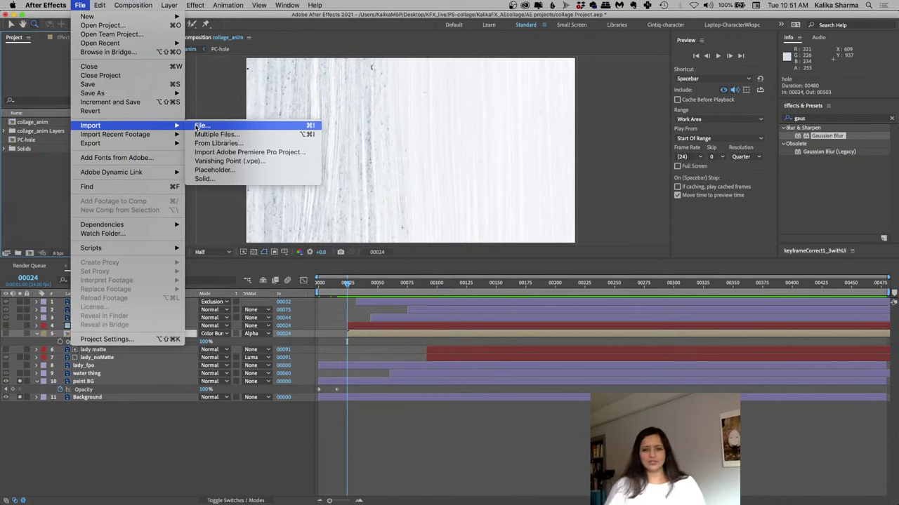
Import collage_anim1.psd as Footage, choosing only its hole-merged layer
click(199, 126)
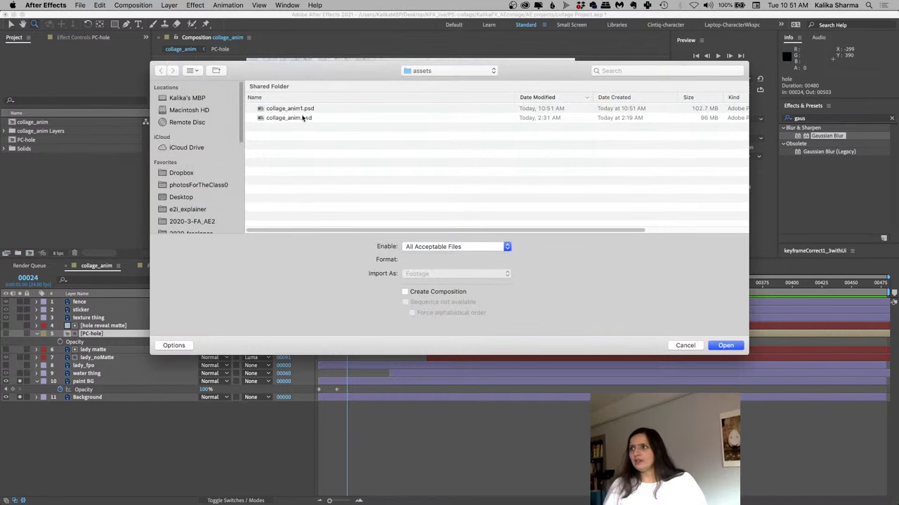
click(302, 109)
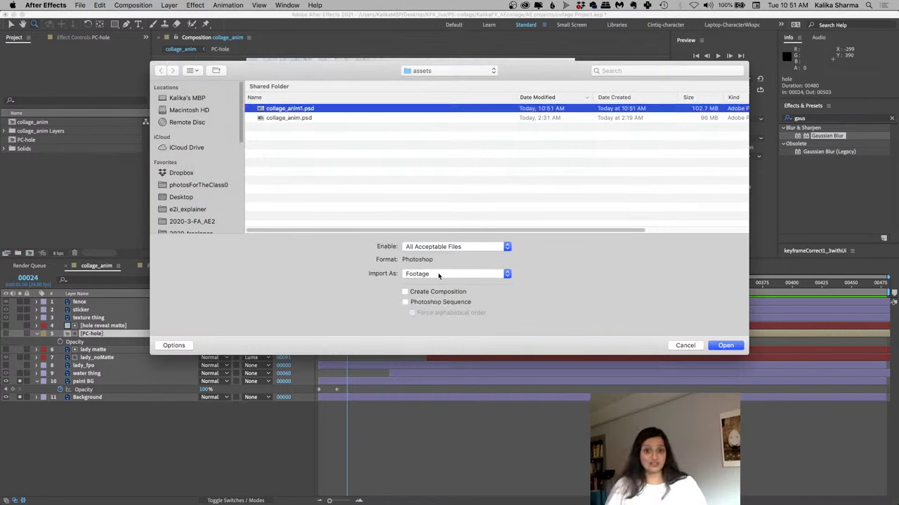
click(726, 346)
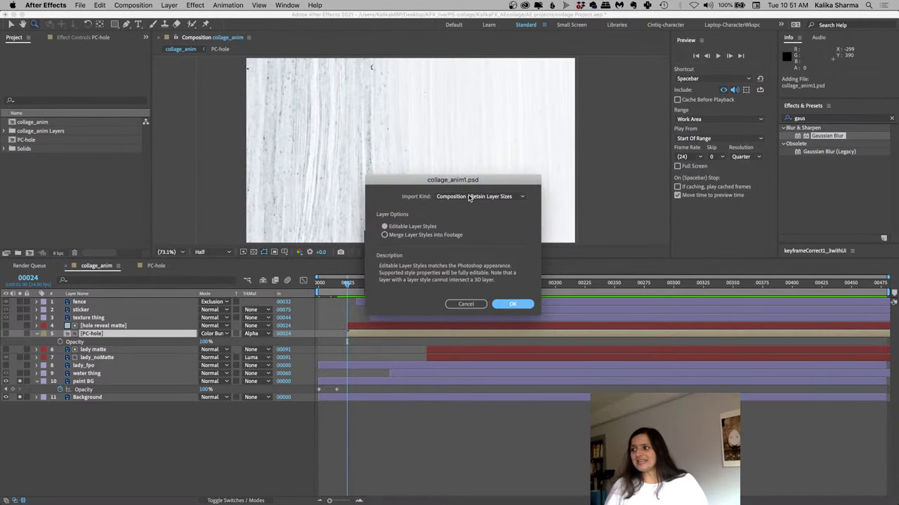
click(469, 198)
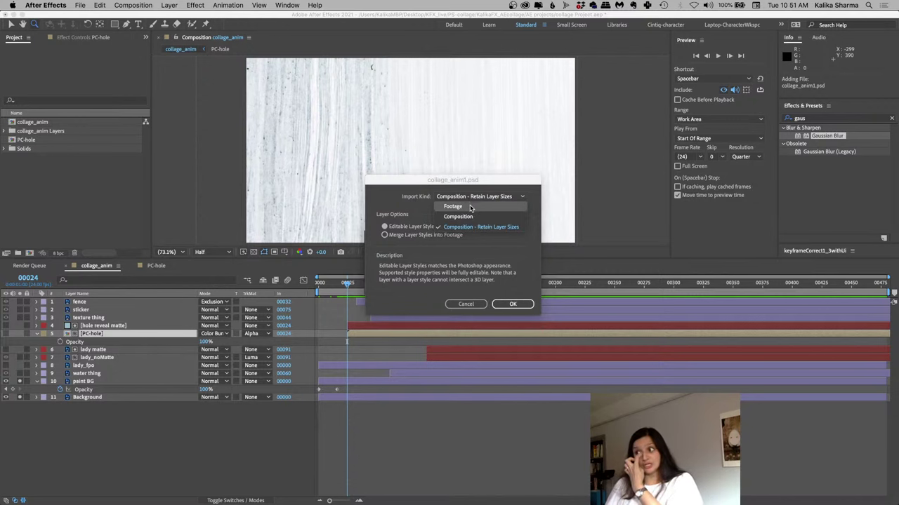
click(470, 207)
click(384, 236)
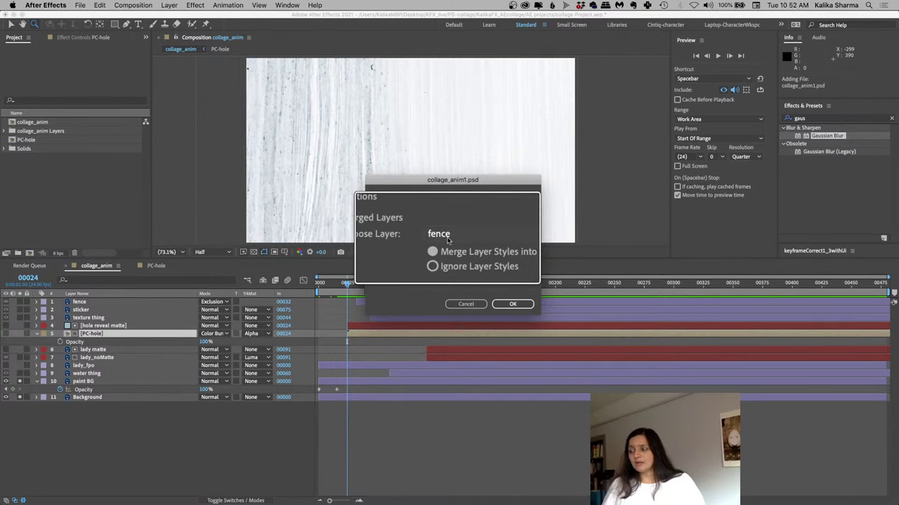
click(484, 236)
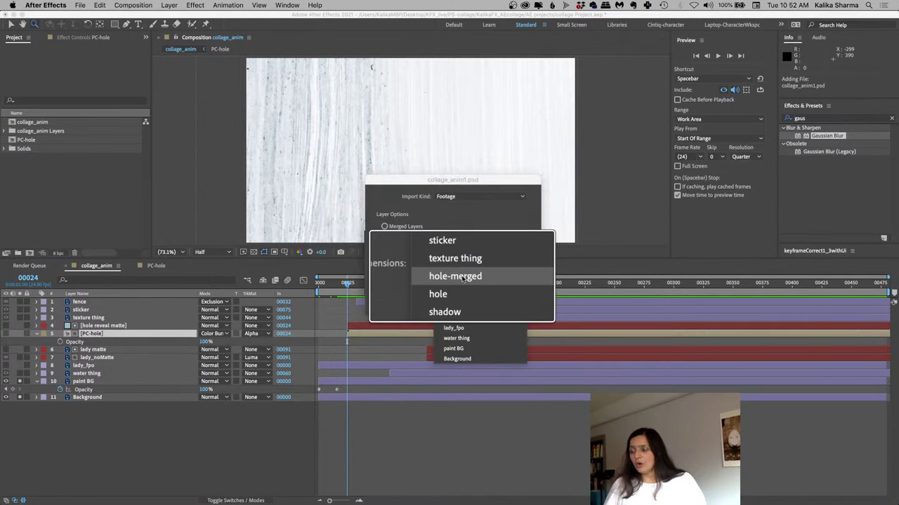
click(464, 273)
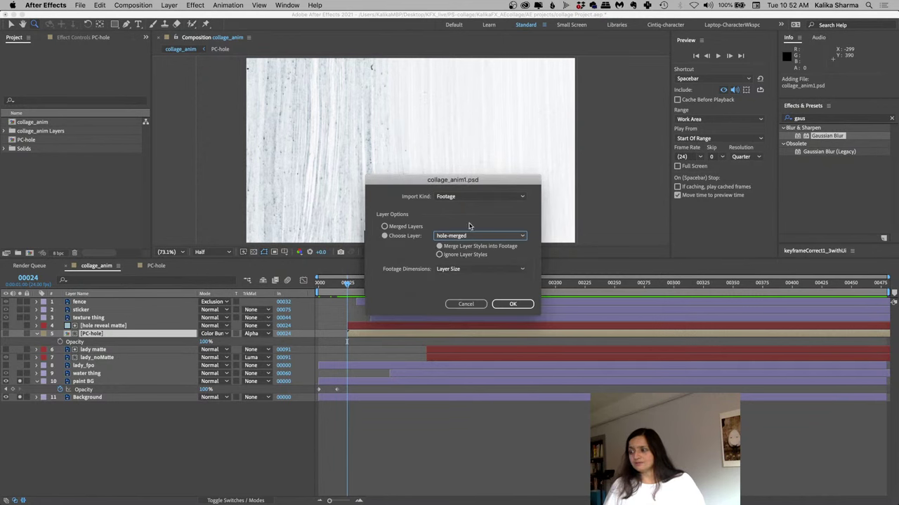
click(509, 306)
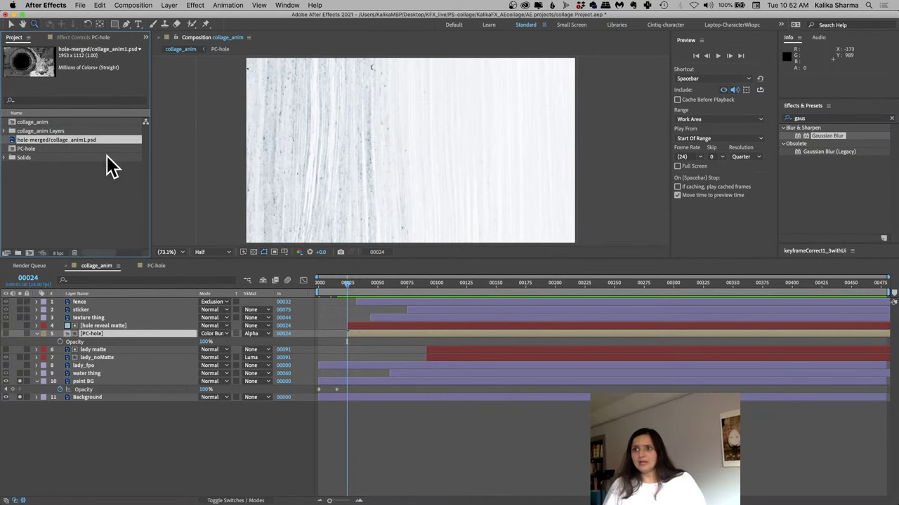
Place hole-merged below texture thing in collage_anim, blend it with Color Burn, and toggle visibility to compare
drag(81, 142, 123, 326)
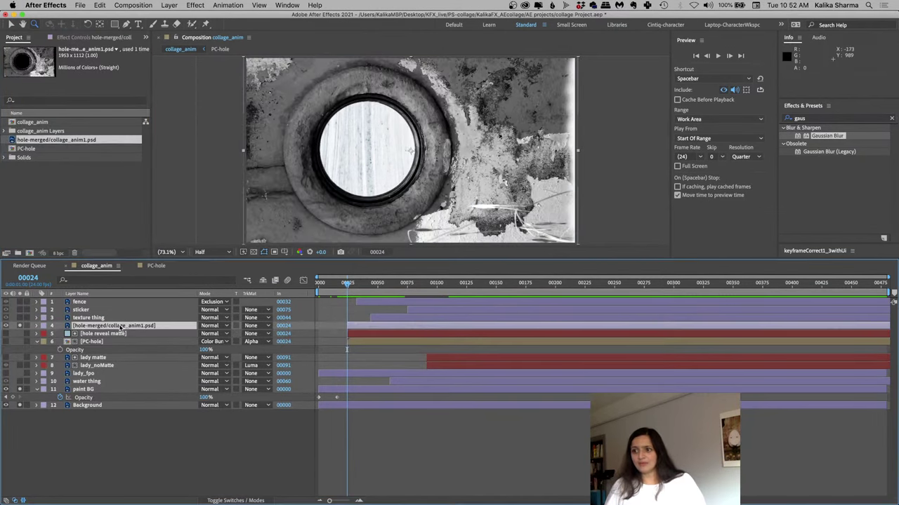
click(213, 326)
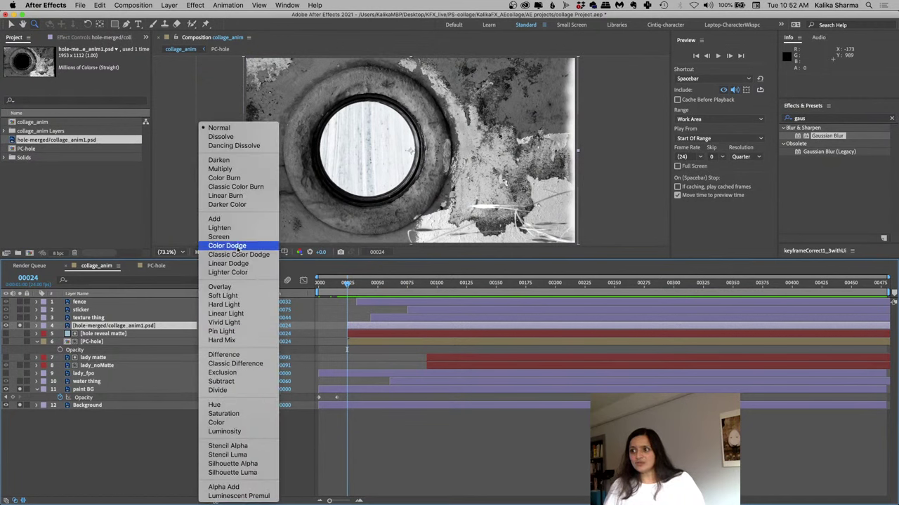
click(226, 178)
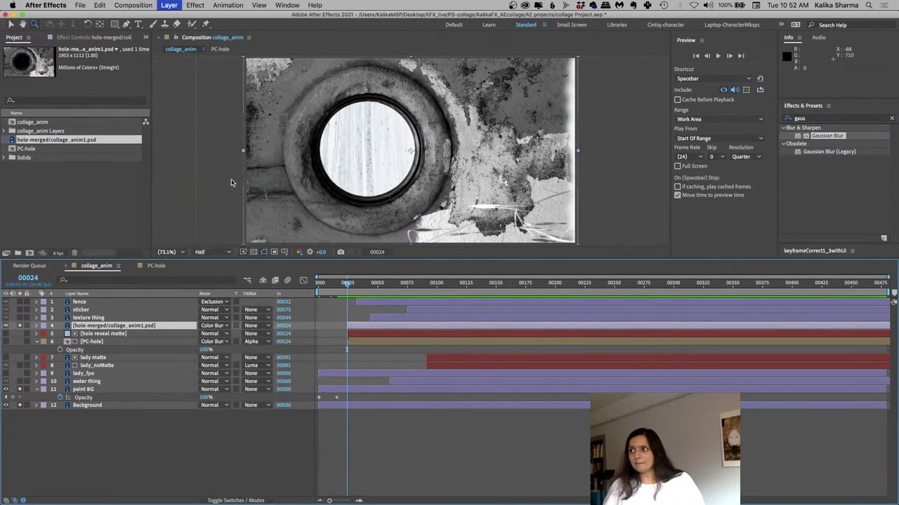
click(21, 327)
click(21, 327)
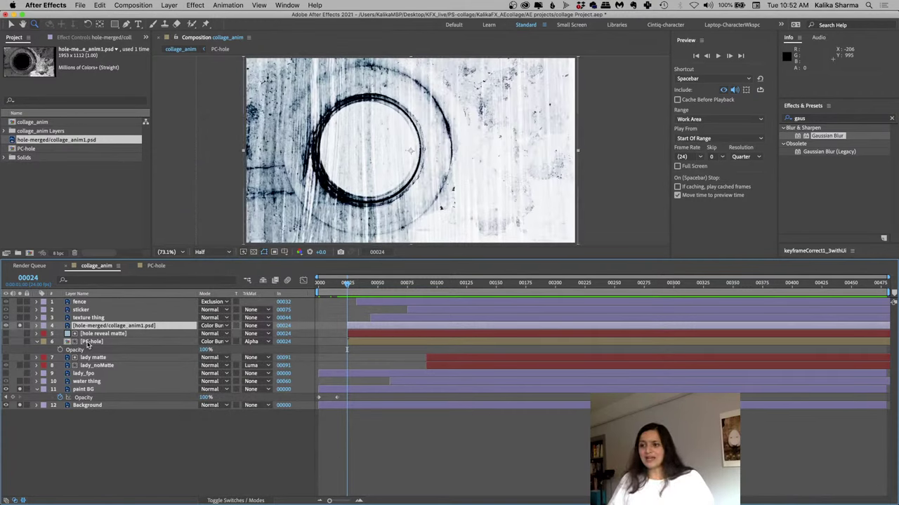
Copy the hole layer's Gaussian Blur effect in the PC-hole composition
click(156, 265)
click(80, 313)
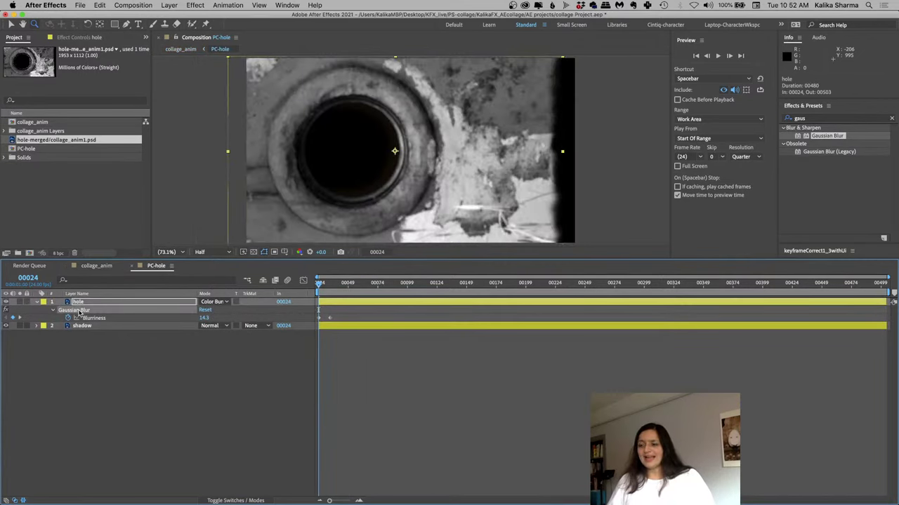
click(99, 6)
click(113, 59)
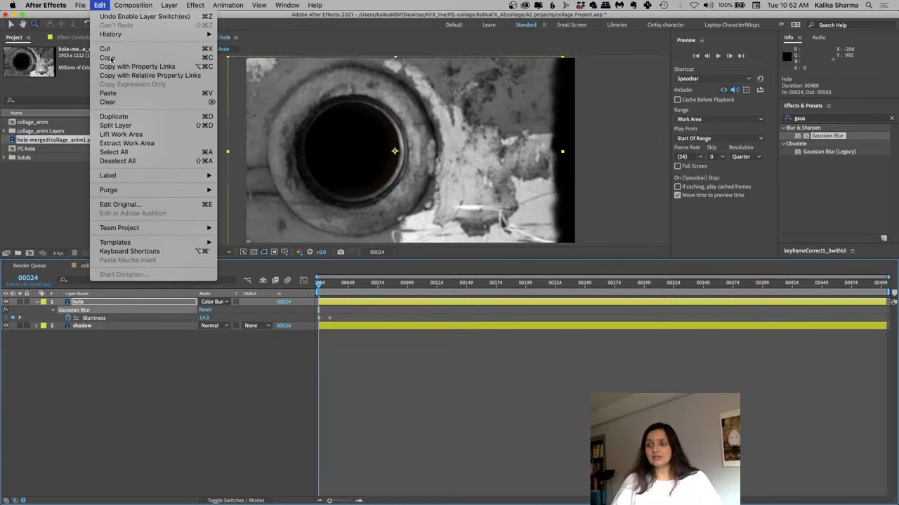
Paste the blur onto hole-merged in collage_anim and reveal its Opacity property
click(97, 266)
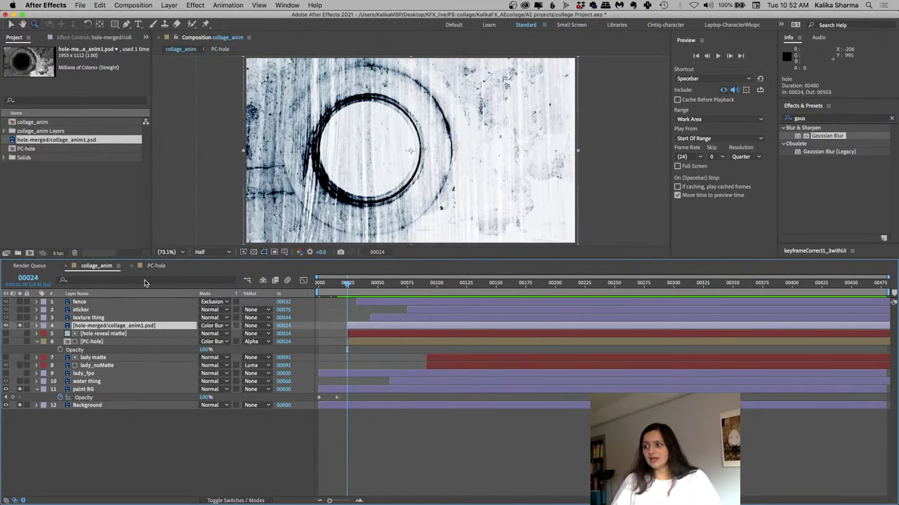
click(83, 327)
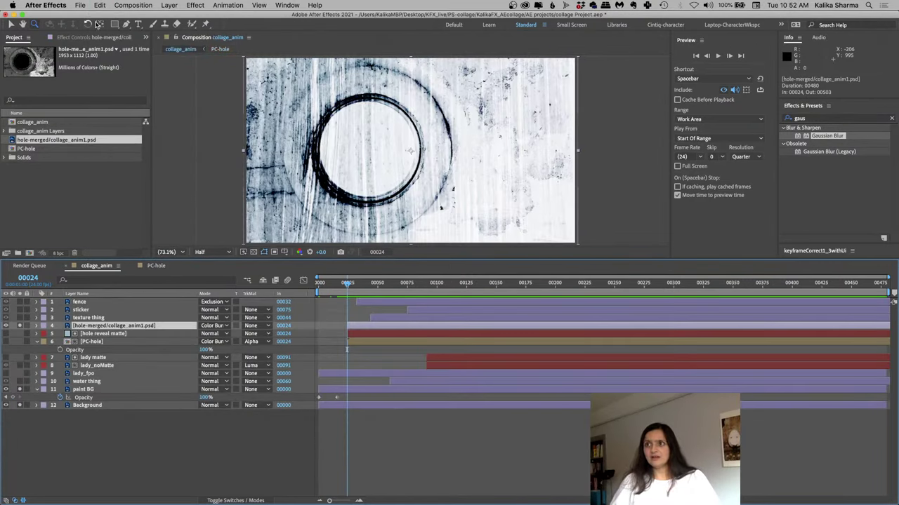
click(101, 9)
click(115, 94)
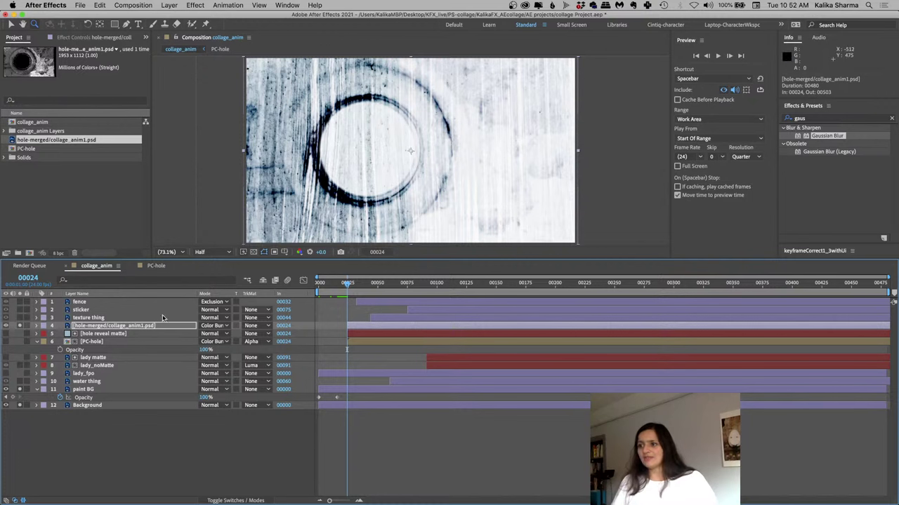
click(88, 327)
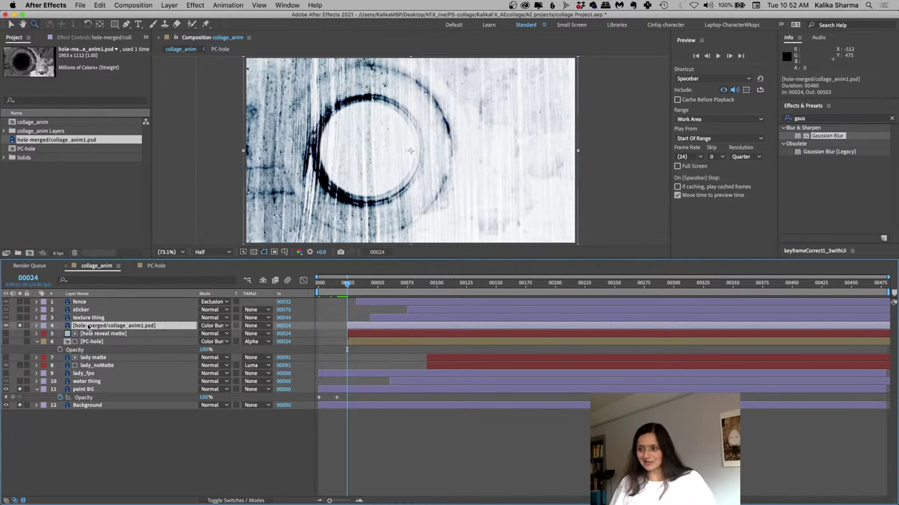
key(t)
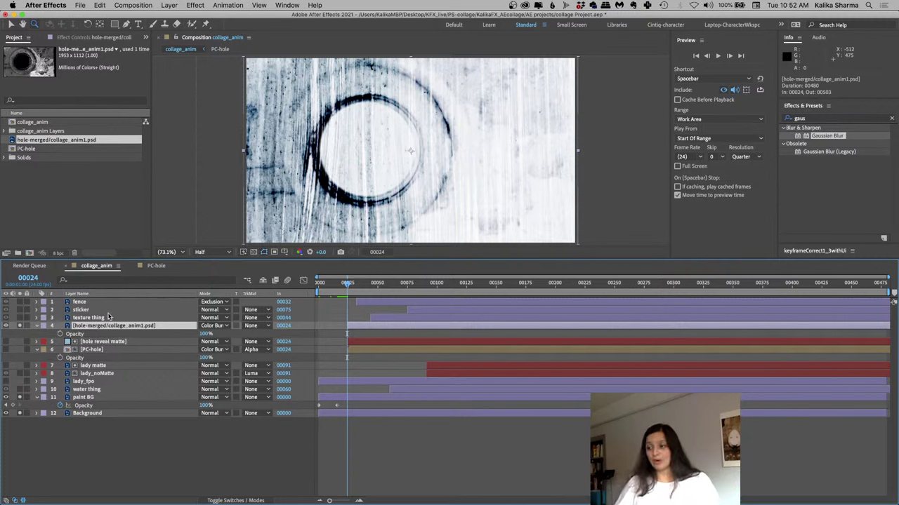
click(60, 335)
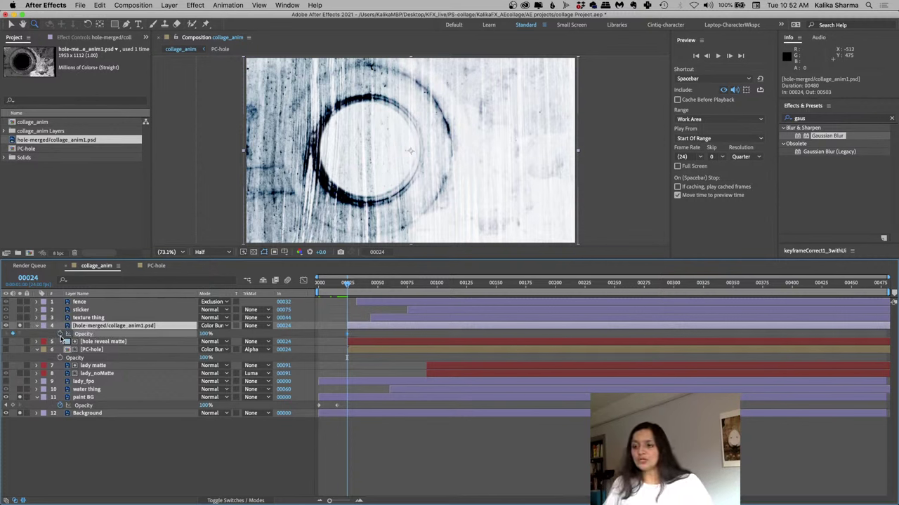
click(206, 335)
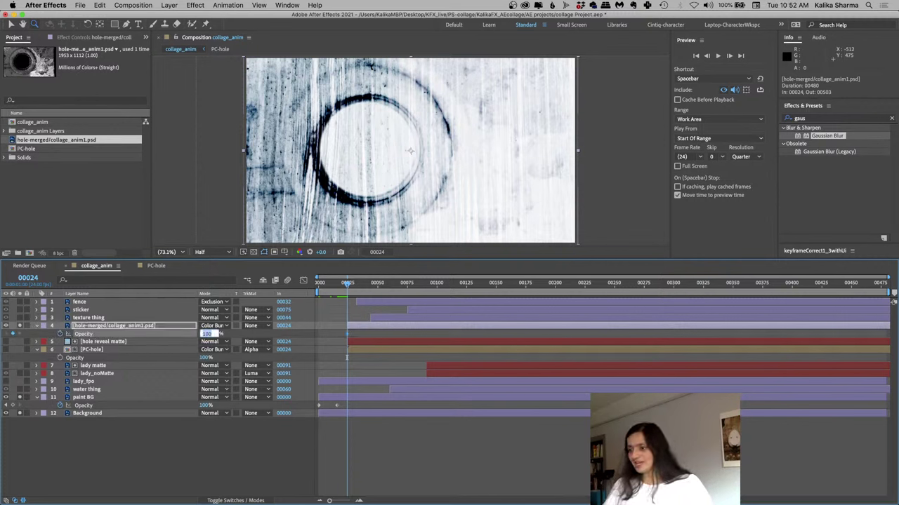
text(0)
key(Return)
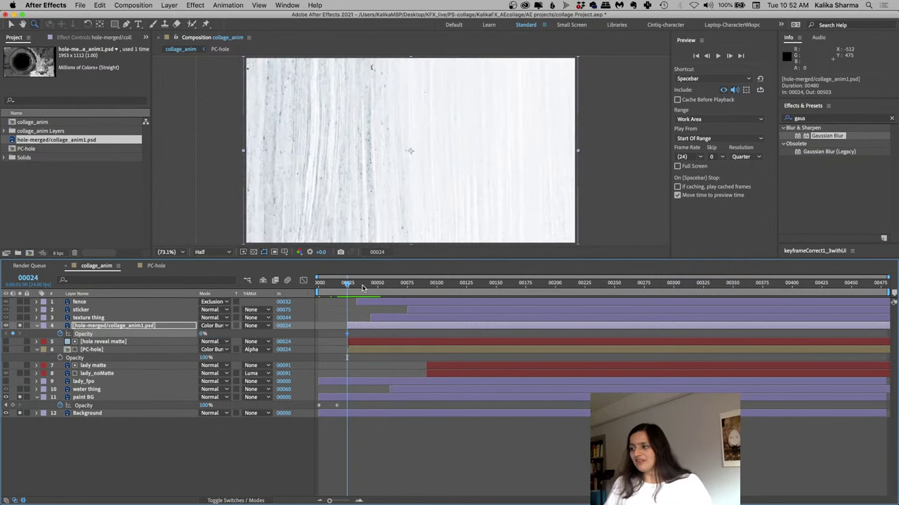
drag(363, 288, 367, 287)
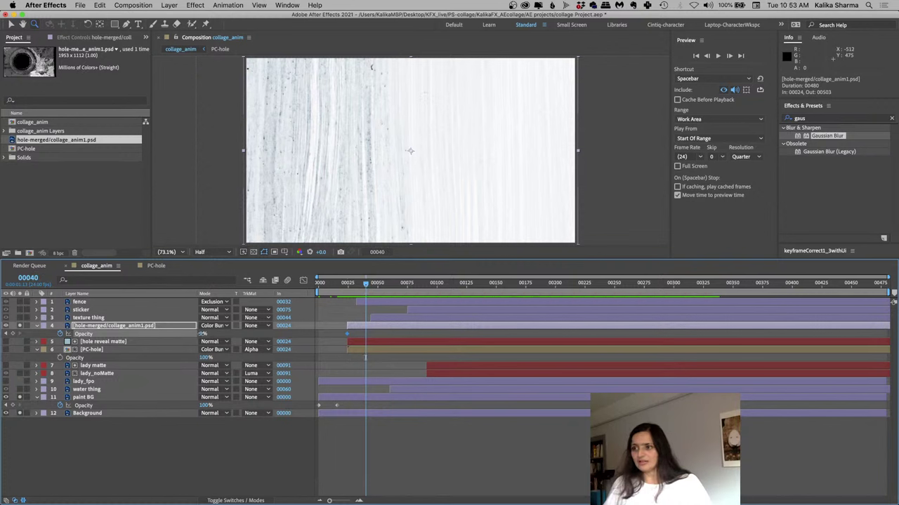
drag(202, 333, 275, 340)
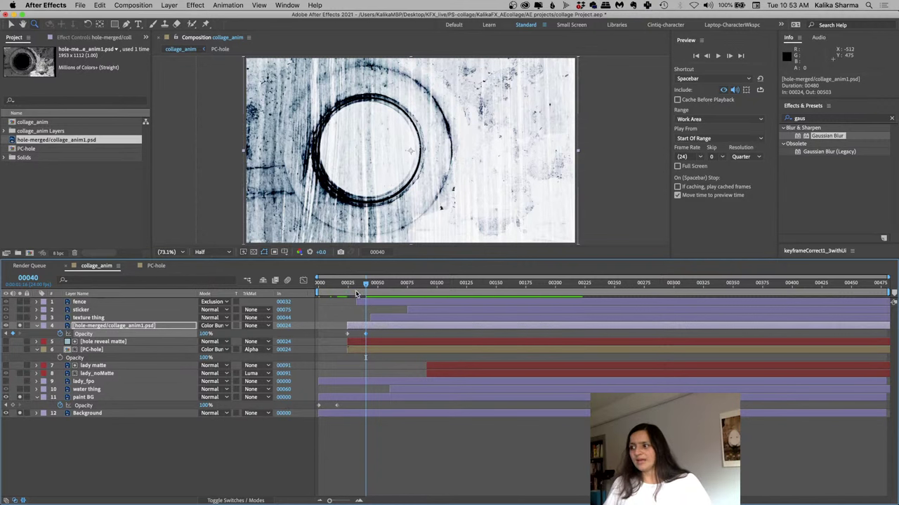
click(320, 283)
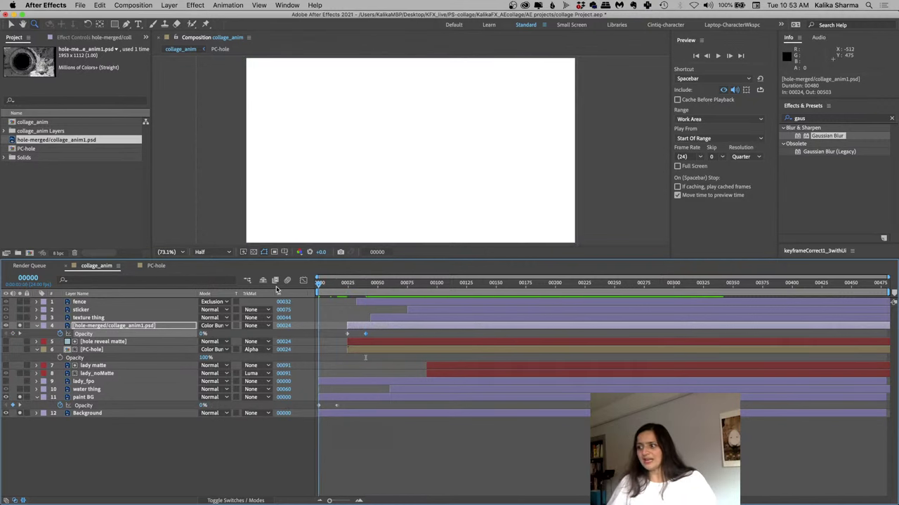
key(space)
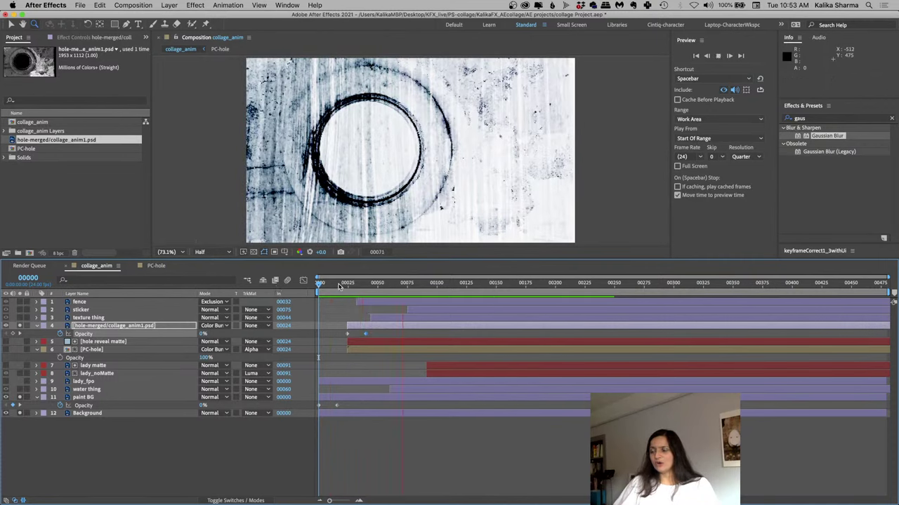
key(space)
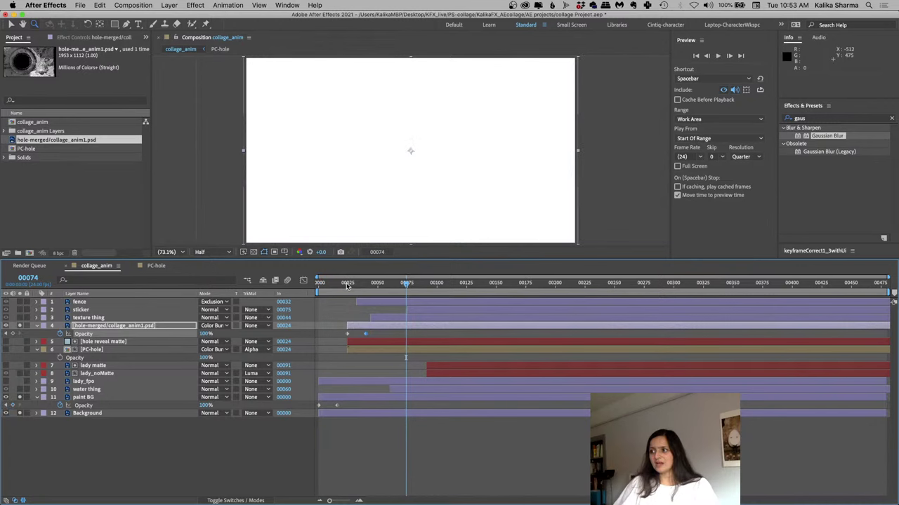
drag(347, 285, 364, 285)
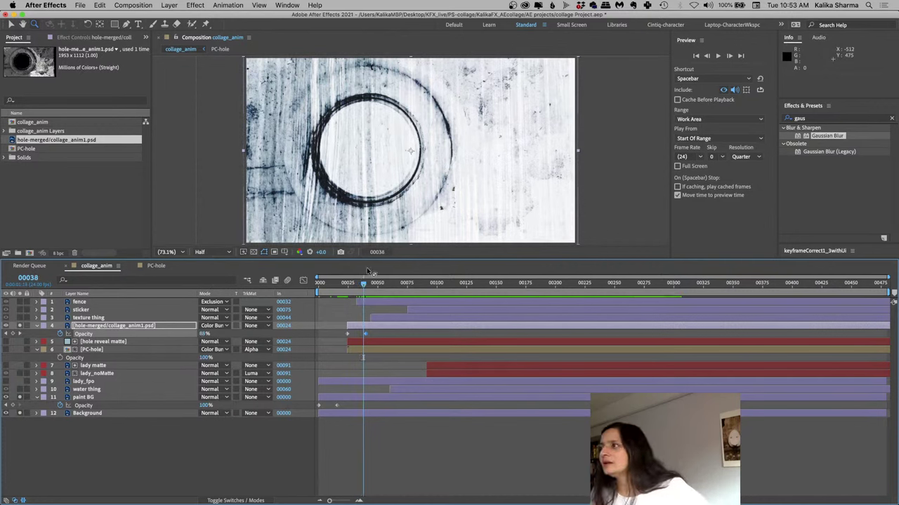
key(Page_Down)
key(Page_Down)
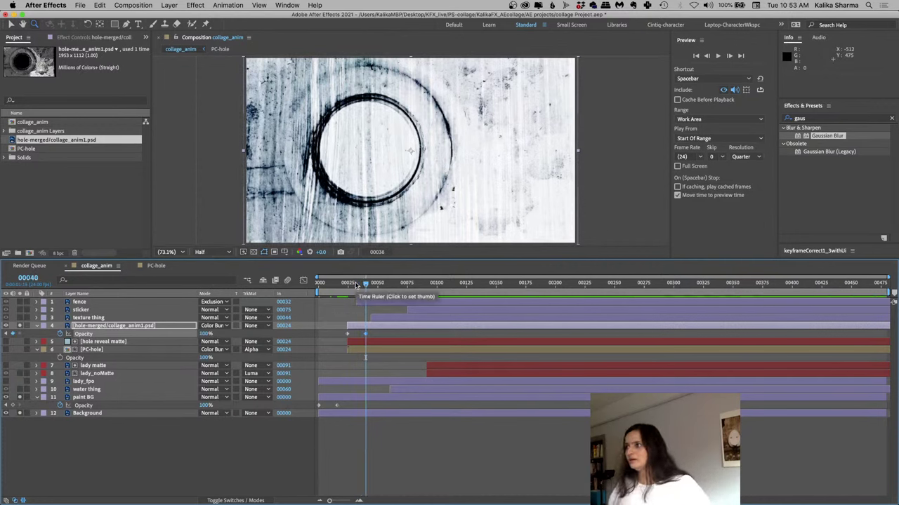
key(End)
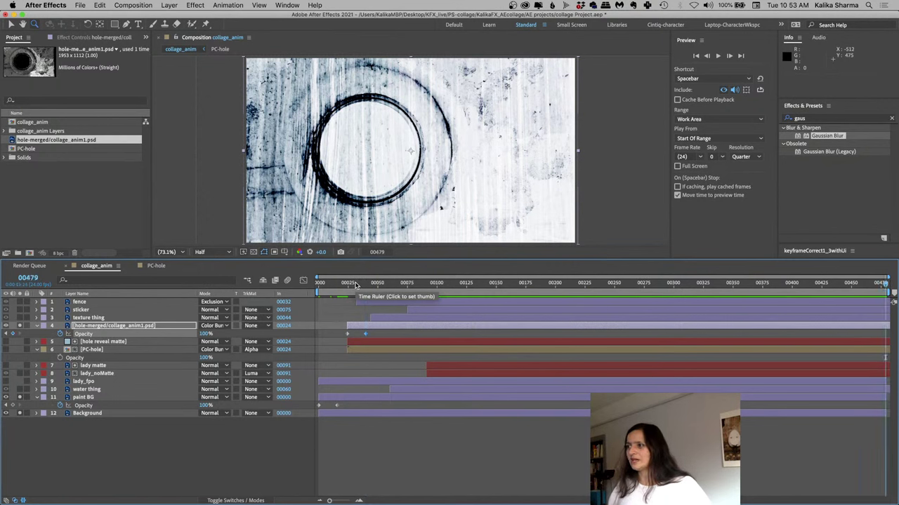
key(j)
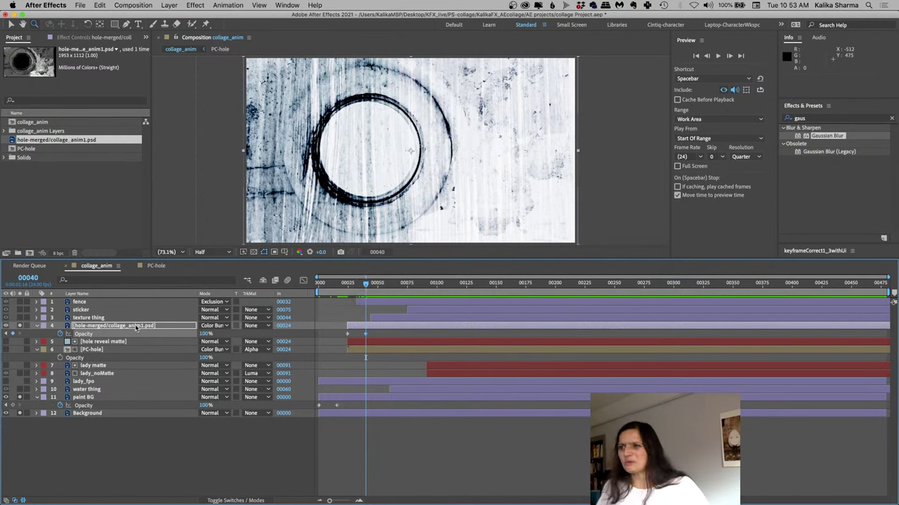
click(227, 326)
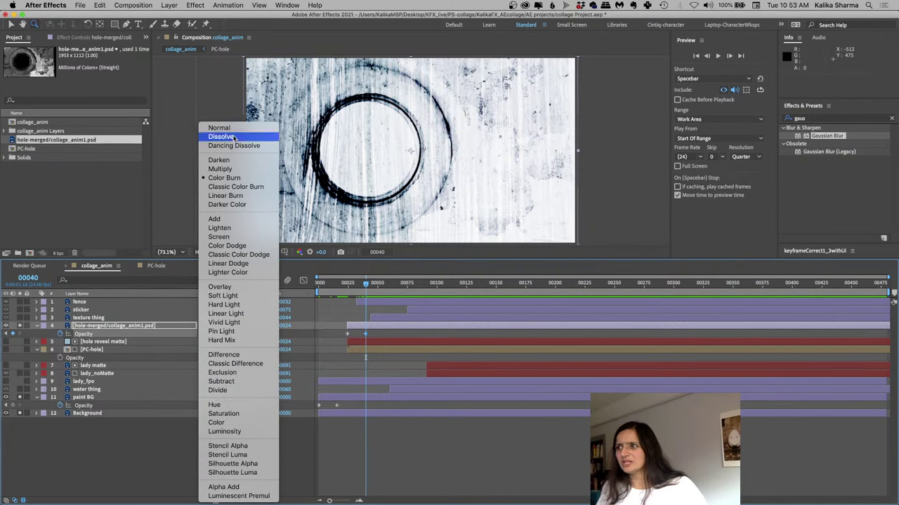
click(233, 128)
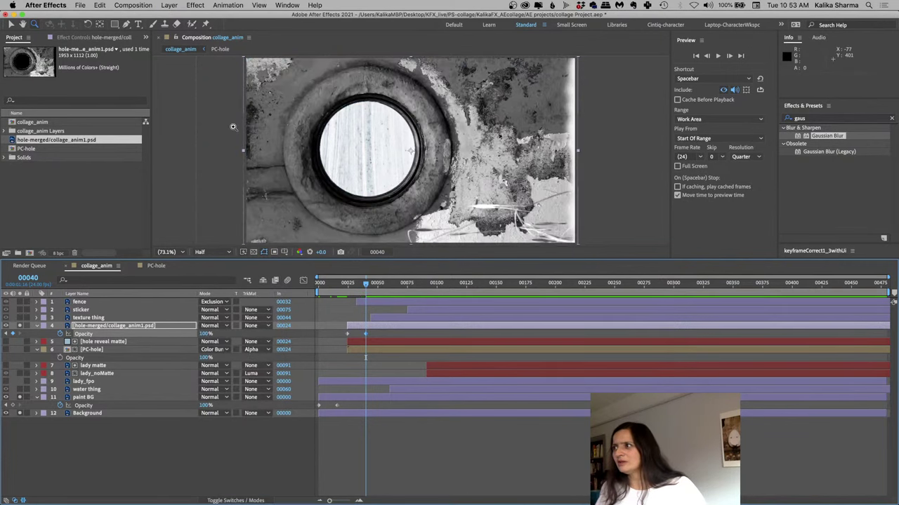
key(super+z)
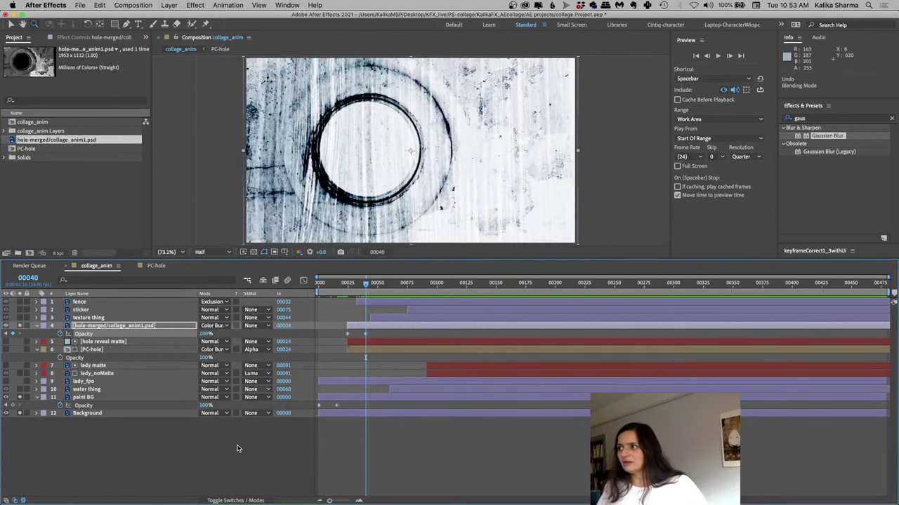
mouse_move(210, 501)
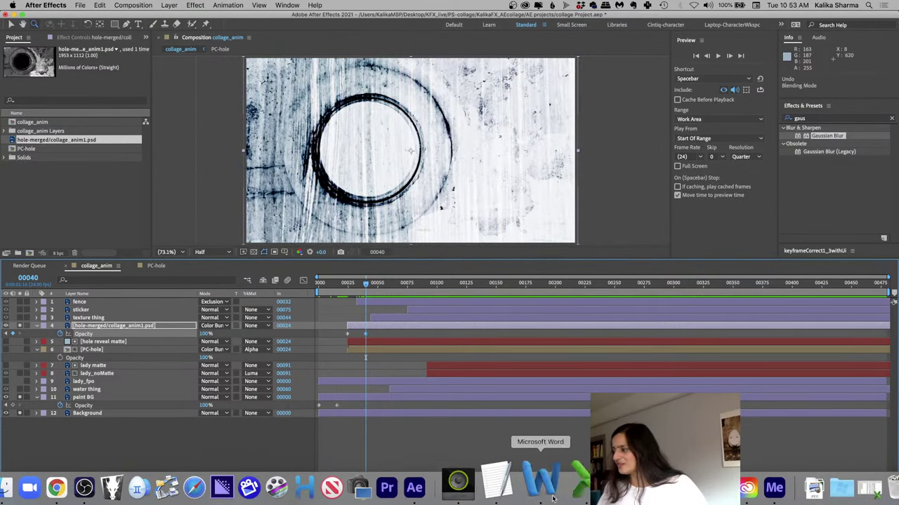
In Photoshop, move hole-merged below hole, merge it with shadow, and save the collage
click(768, 486)
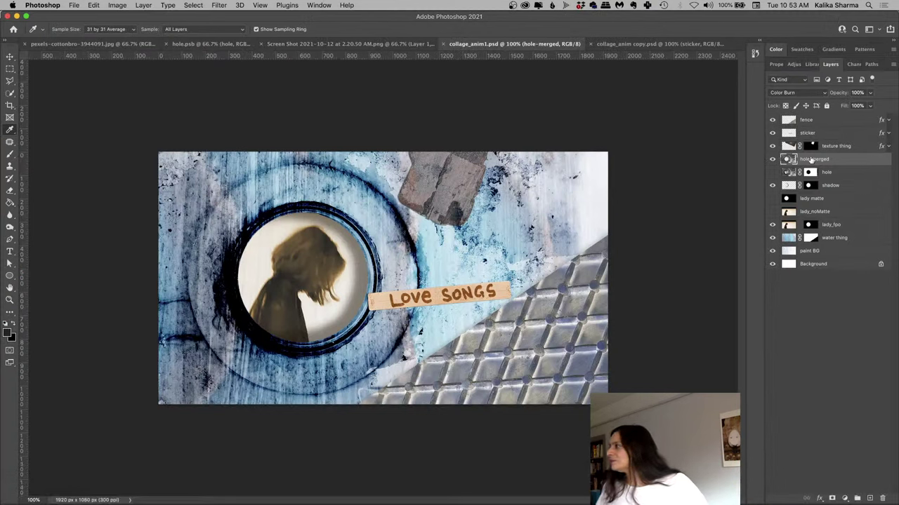
drag(811, 159, 815, 185)
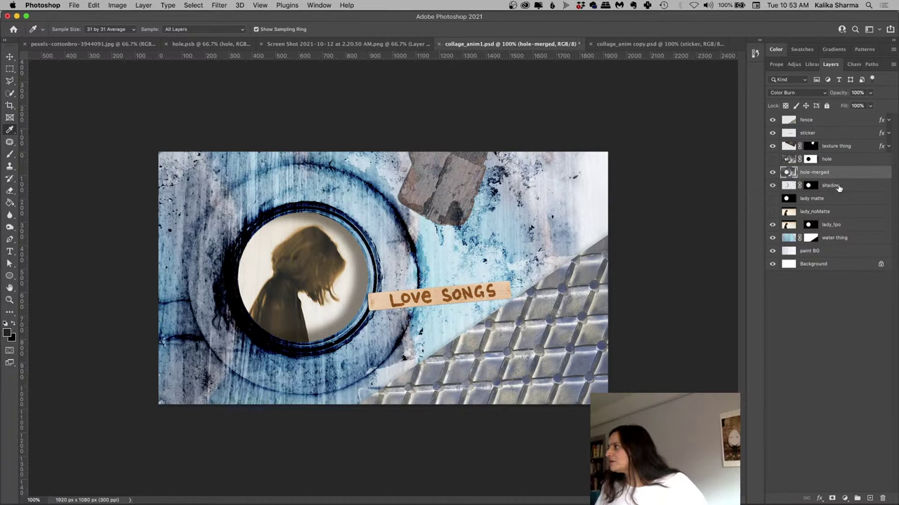
click(837, 188)
click(831, 174)
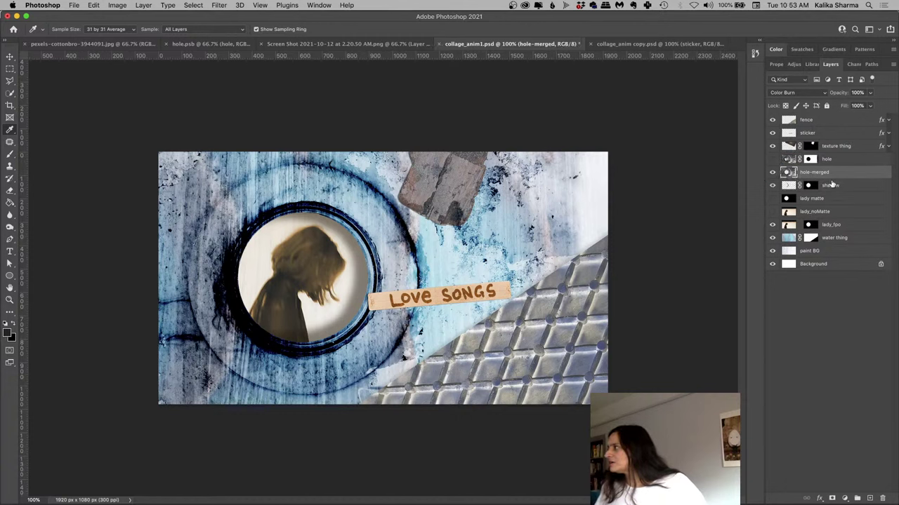
shift+click(832, 186)
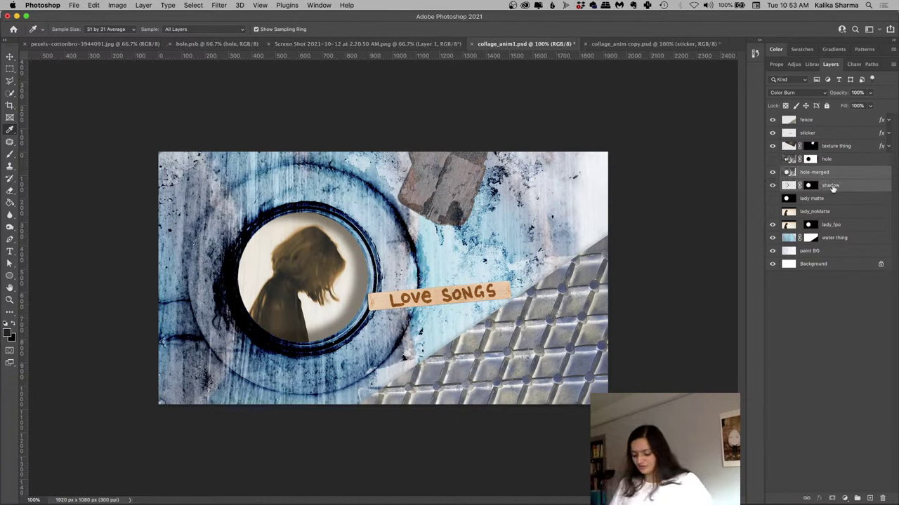
key(super+e)
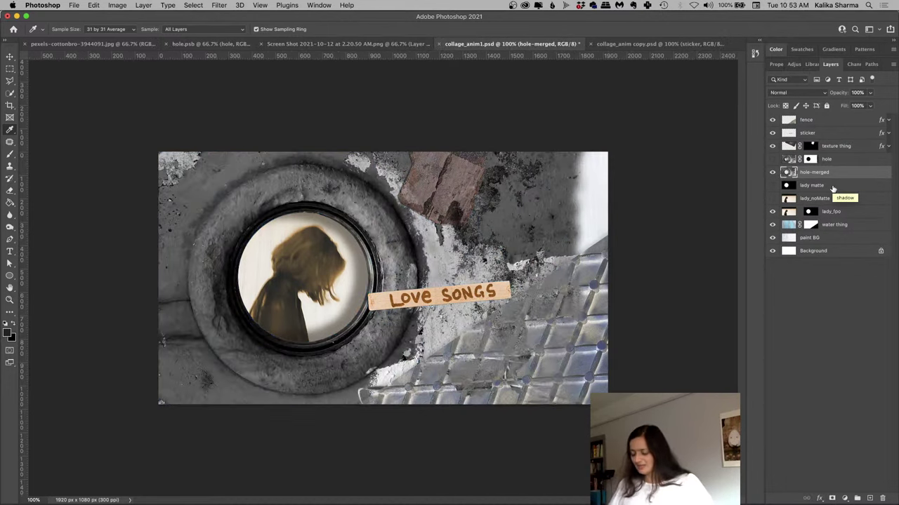
key(super+s)
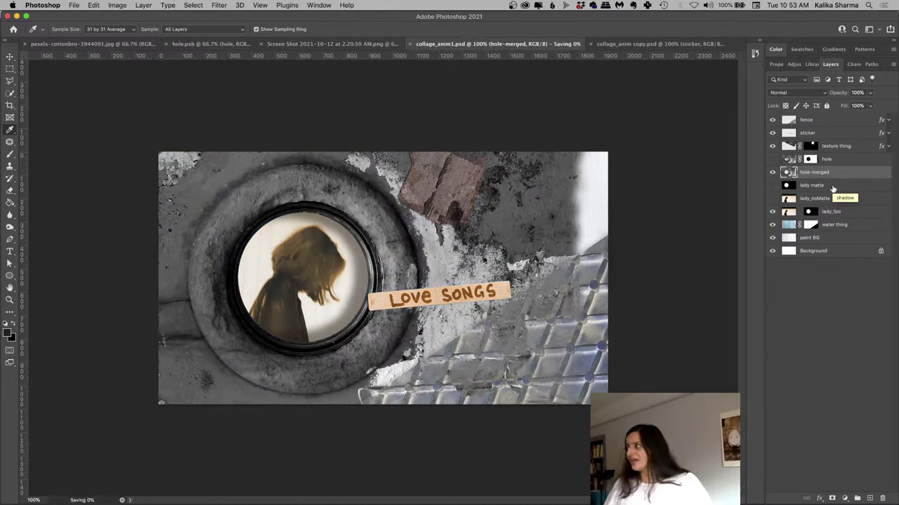
Set the merged layer to Color Burn, then undo to restore the separate shadow layer
click(816, 94)
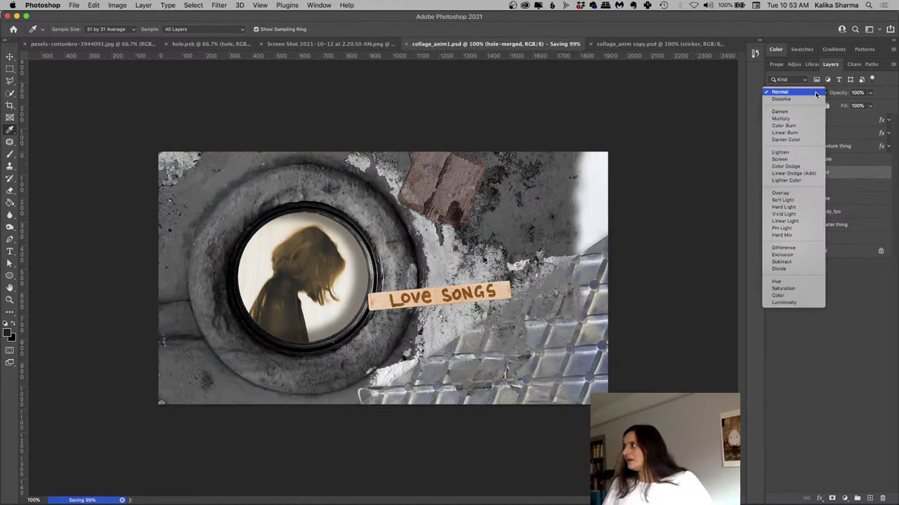
click(784, 125)
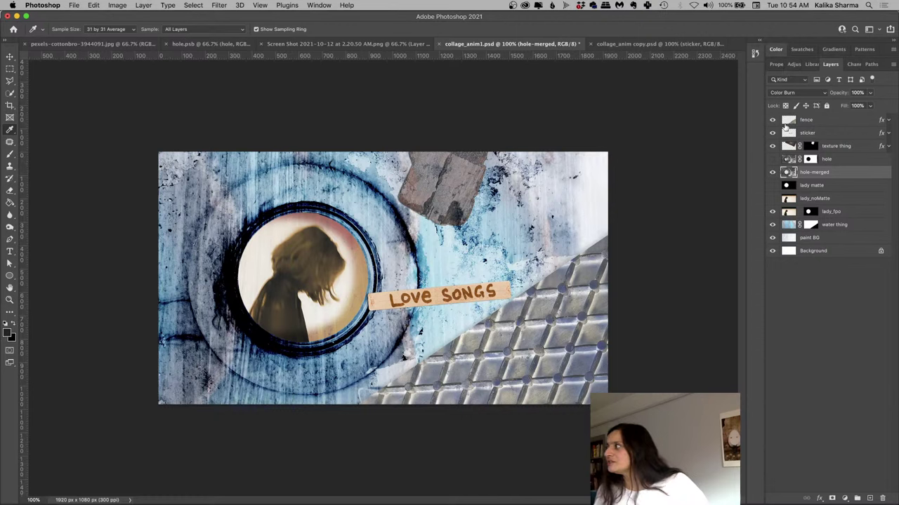
key(super+z)
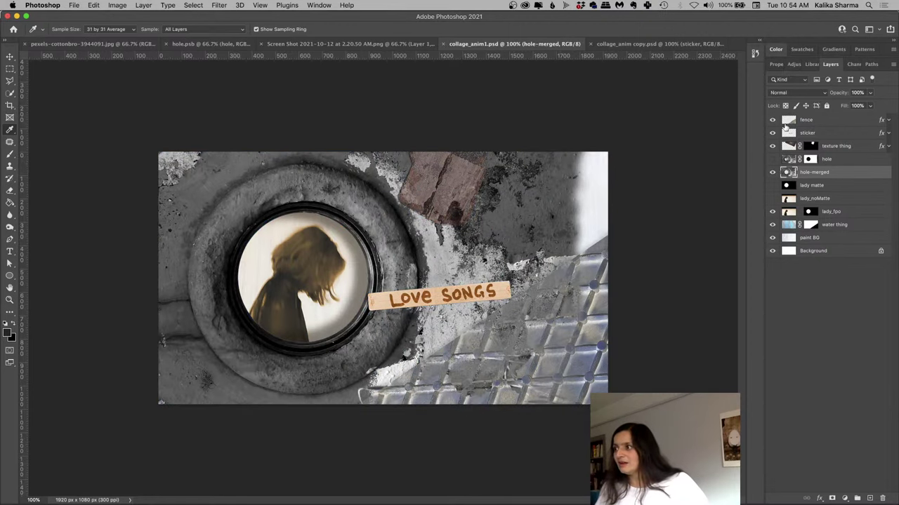
key(super+shift+z)
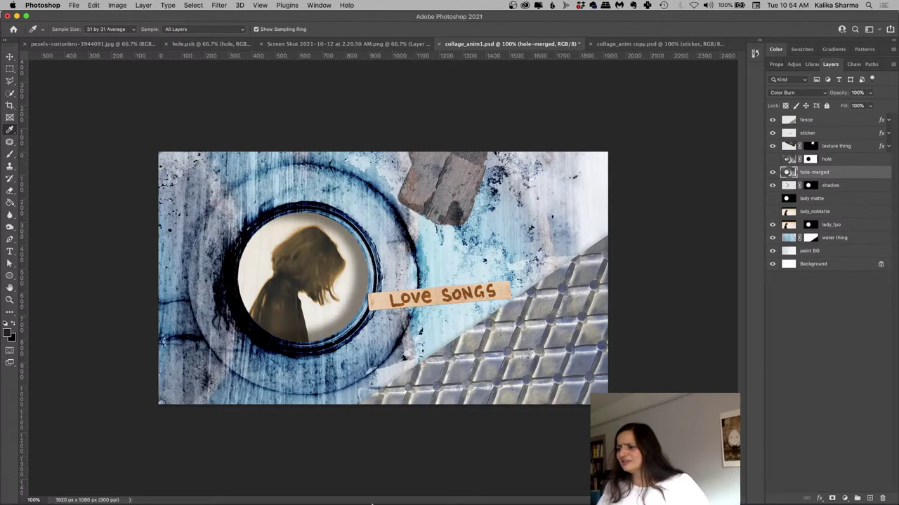
mouse_move(365, 503)
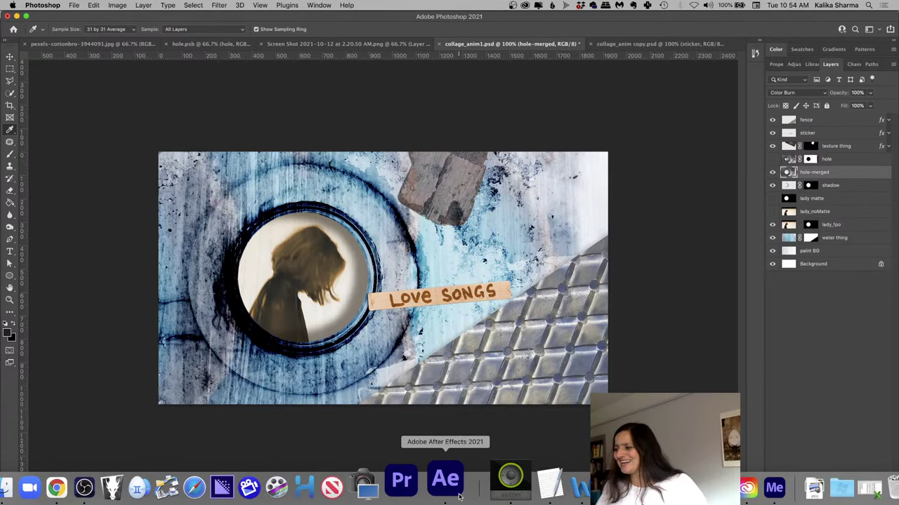
click(455, 492)
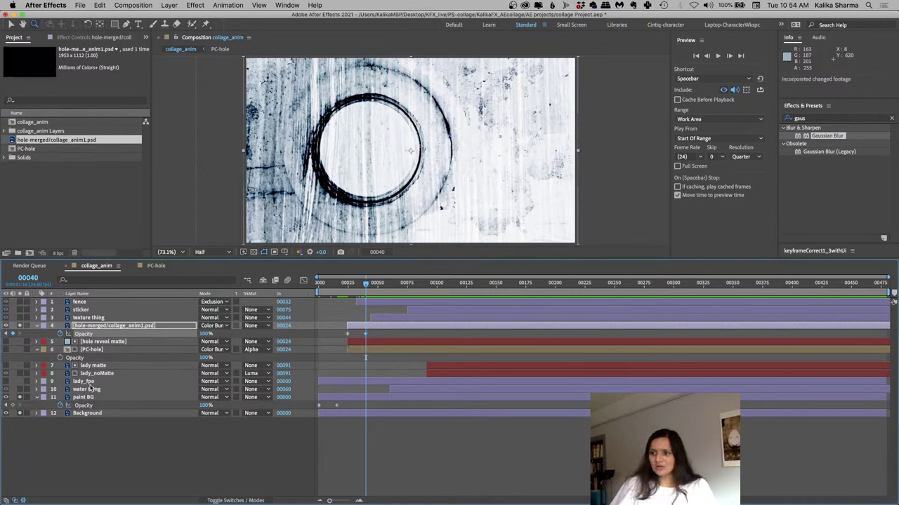
Select the PC-hole precomp layer in collage_anim and open the PC-hole composition
click(92, 350)
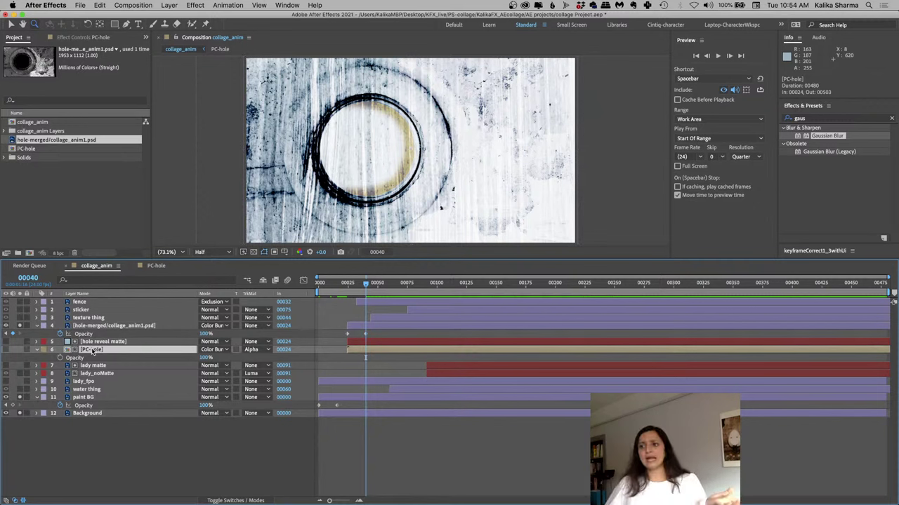
click(155, 266)
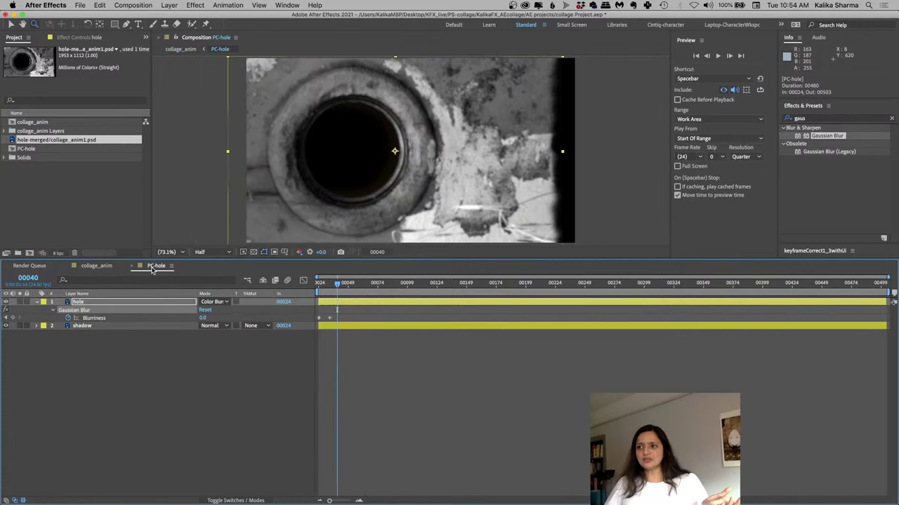
Copy the shadow layer from the PC-hole composition
click(82, 326)
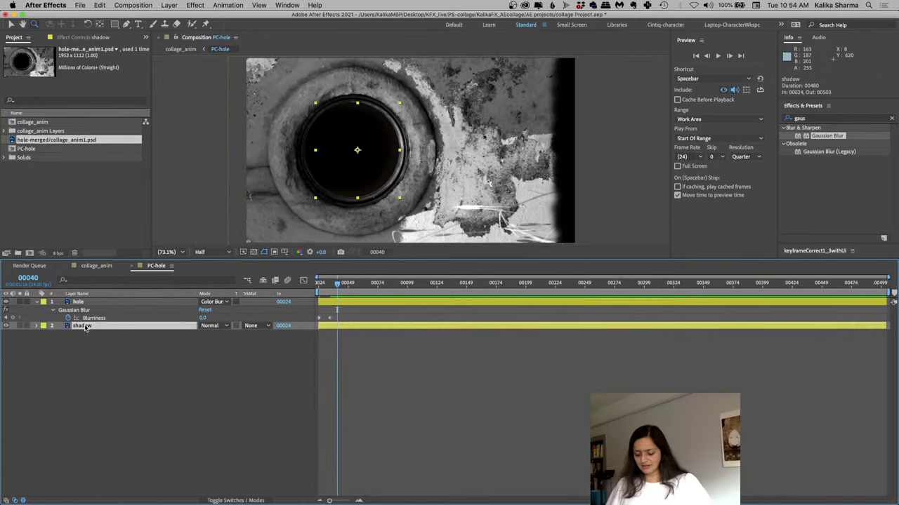
click(100, 5)
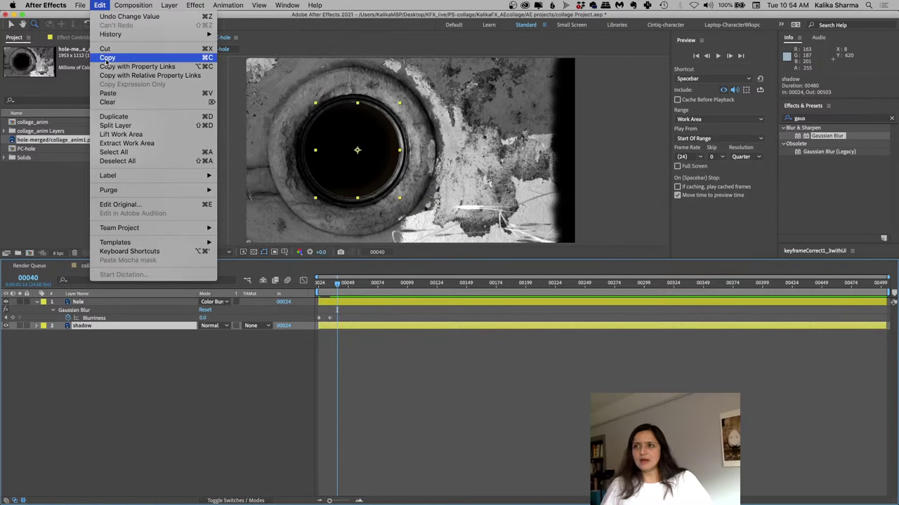
click(107, 57)
Paste the shadow above the hole reveal matte in collage_anim starting at 00024, then copy the hole layer's opacity keyframes
click(97, 266)
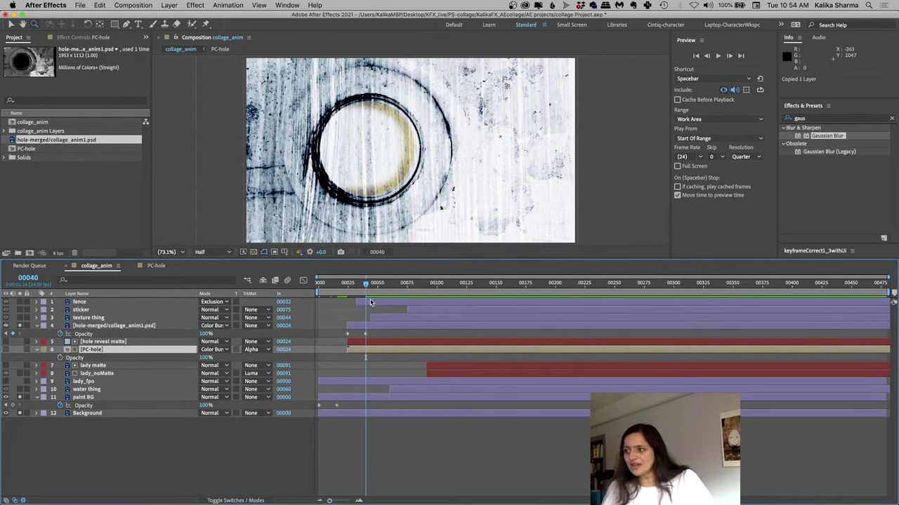
click(347, 286)
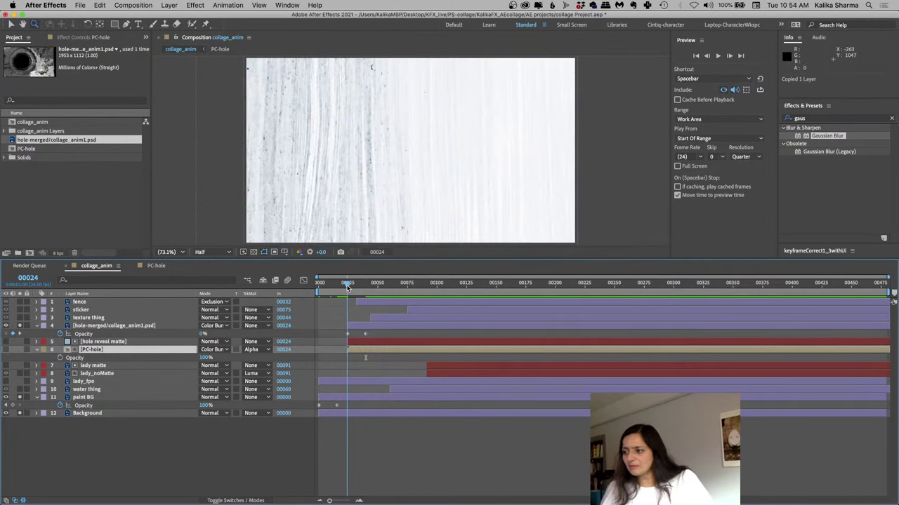
click(103, 343)
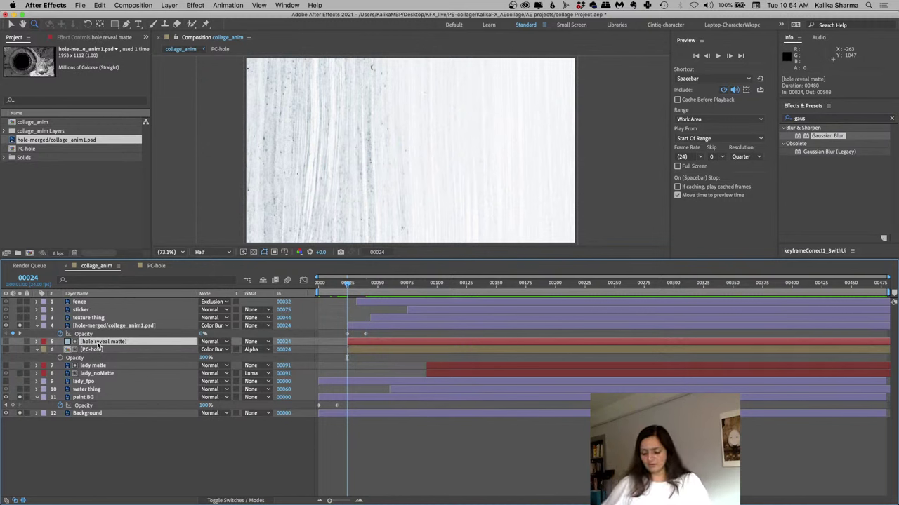
key(ctrl+v)
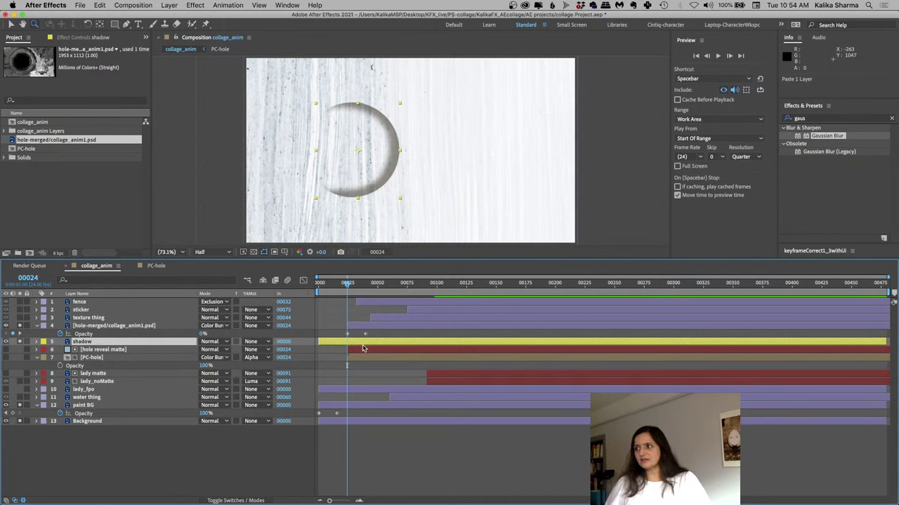
drag(341, 345, 360, 347)
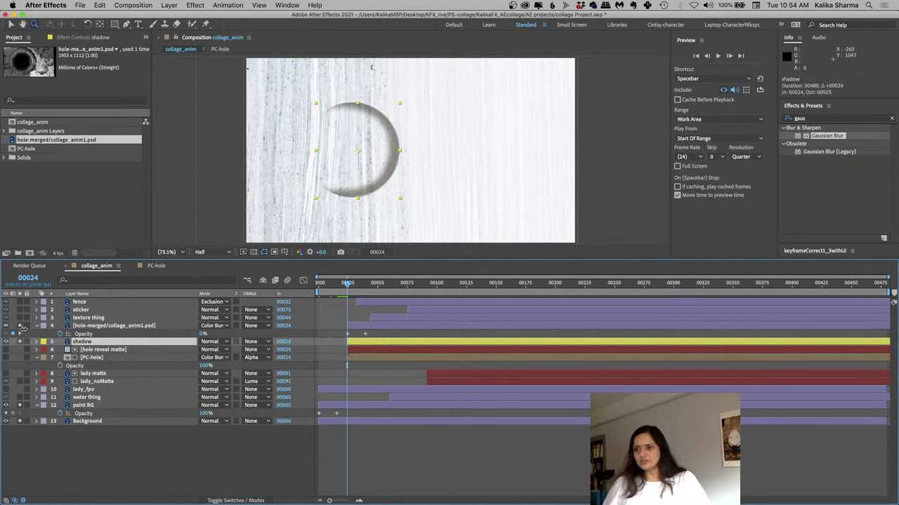
key(ctrl+Up)
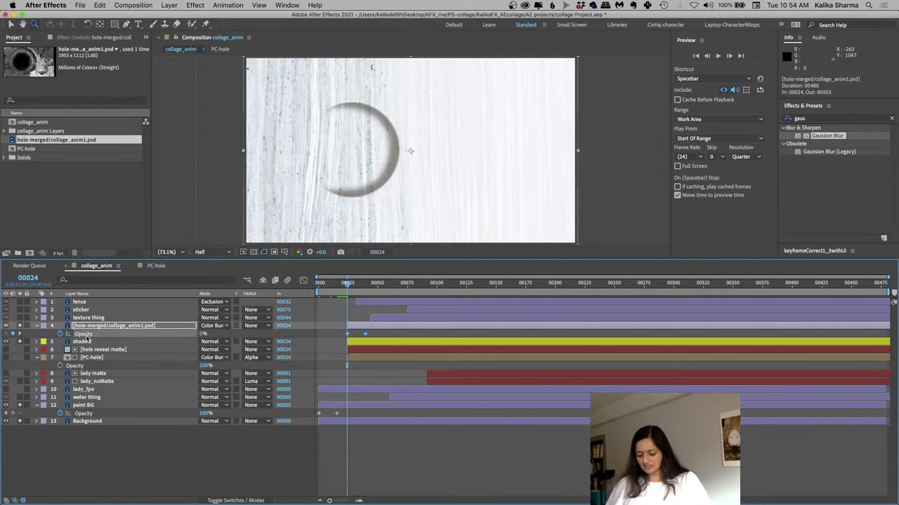
key(super+c)
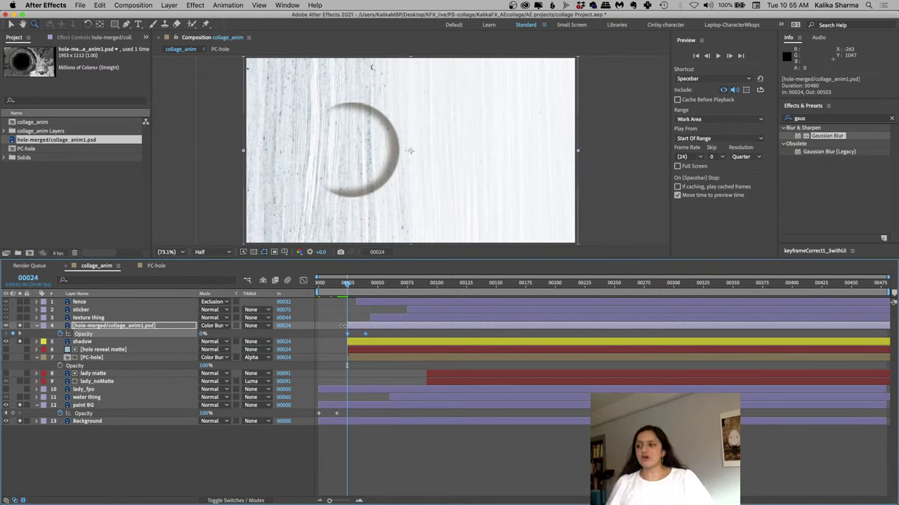
Paste the hole layer's two opacity keyframes onto the shadow layer and scrub to check the fade-in
click(97, 5)
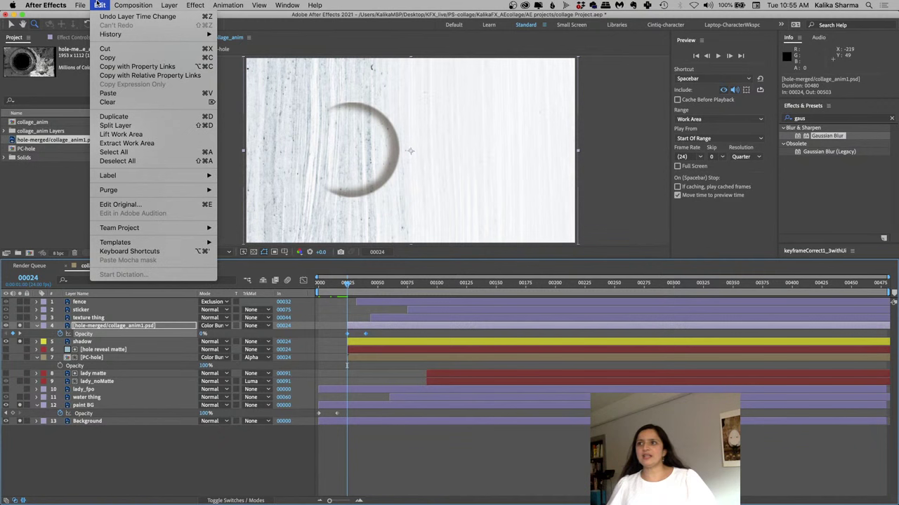
click(116, 58)
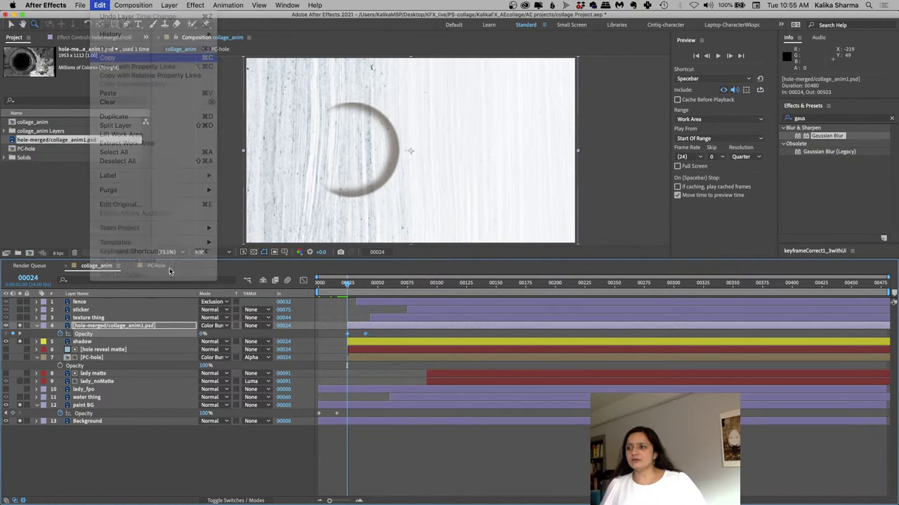
click(86, 342)
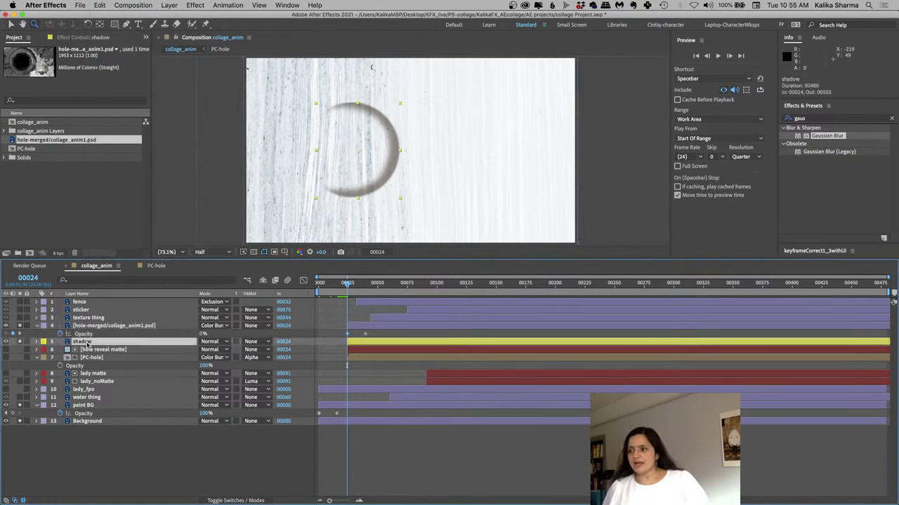
key(ctrl+v)
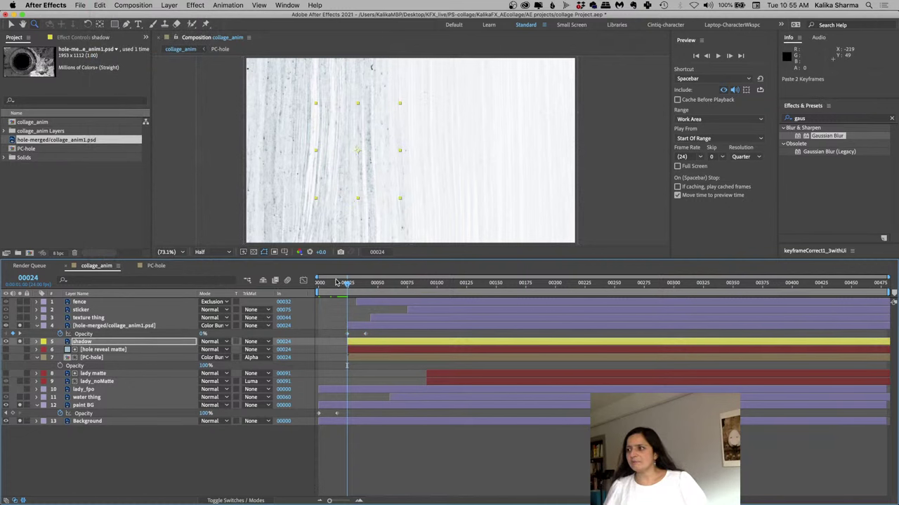
drag(347, 283, 375, 287)
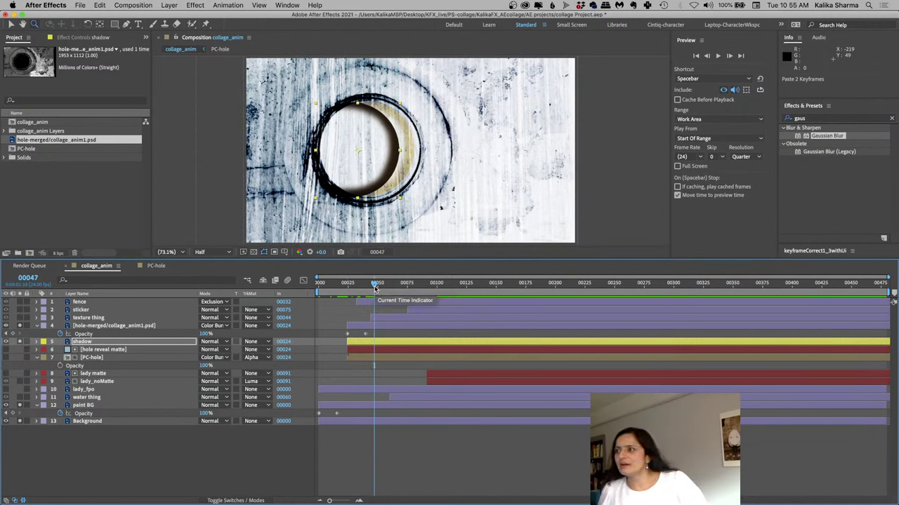
Nudge the shadow layer to position 749, 532 and reveal its Opacity property
click(93, 343)
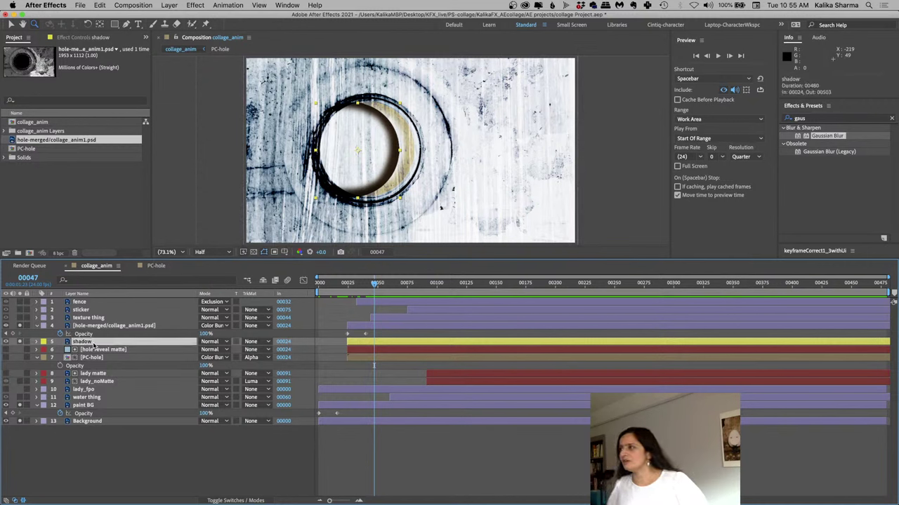
key(shift+Right)
key(shift+Right)
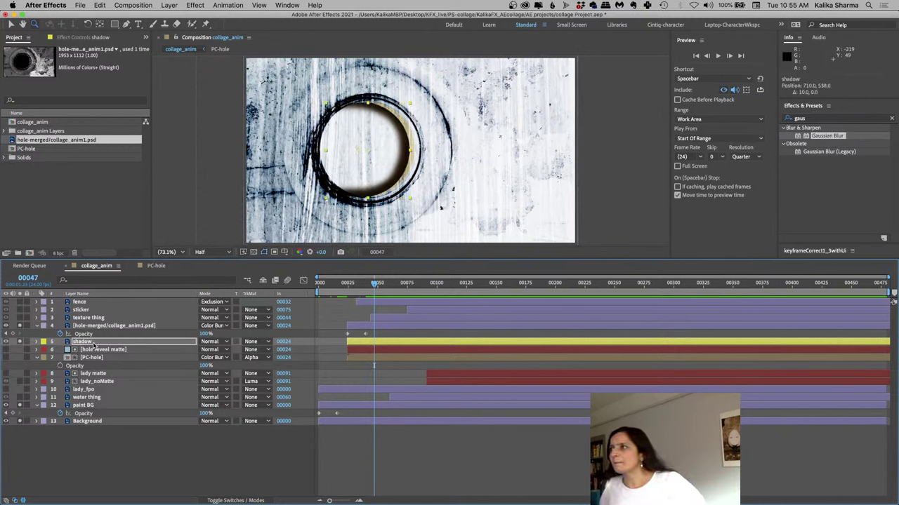
key(Right)
key(Right)
key(Right)
key(Right)
key(Right)
key(Right)
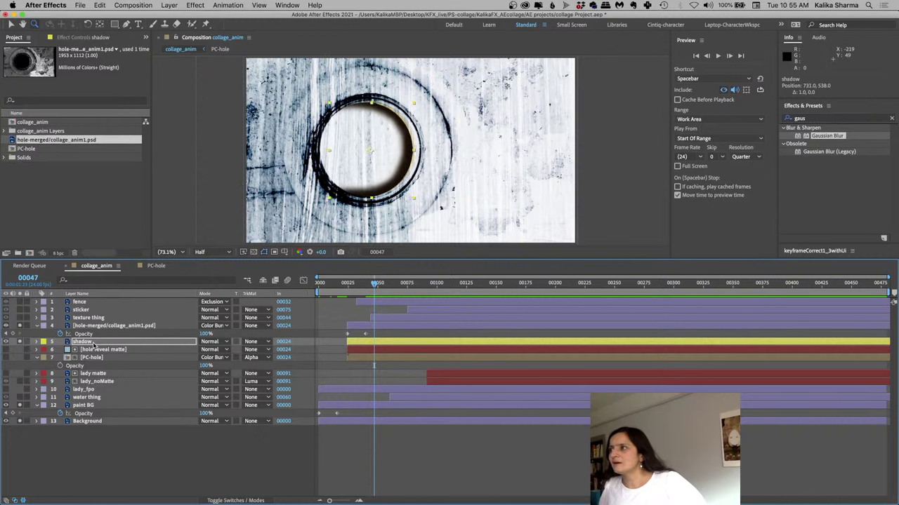
key(Up)
key(Up)
key(Up)
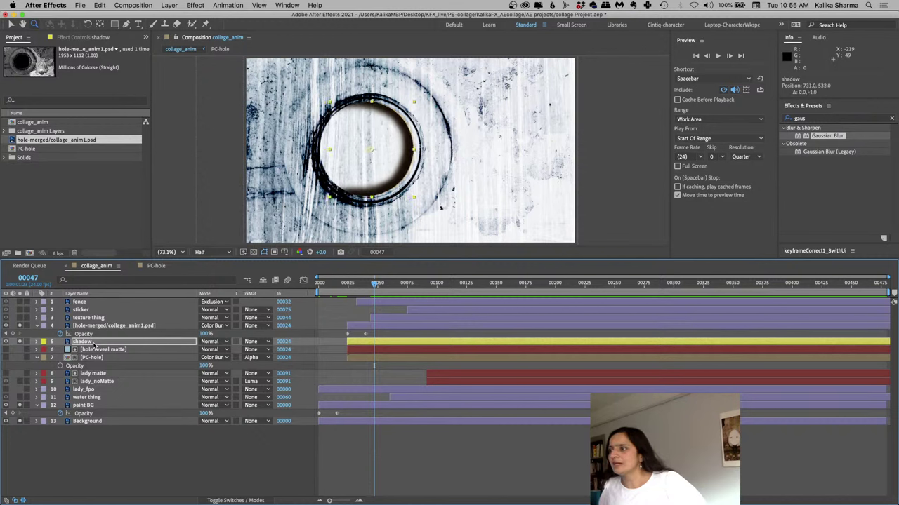
key(Up)
key(Up)
key(Up)
key(Right)
key(Right)
key(Right)
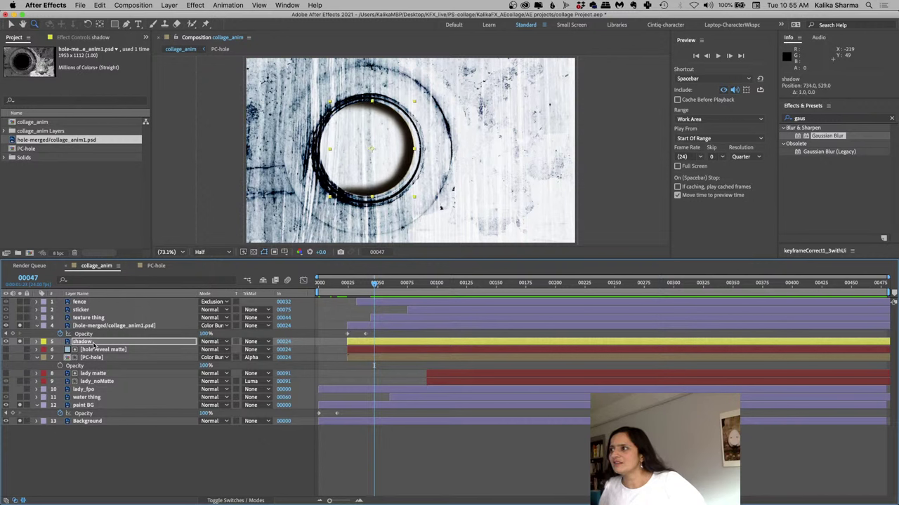
key(shift+Right)
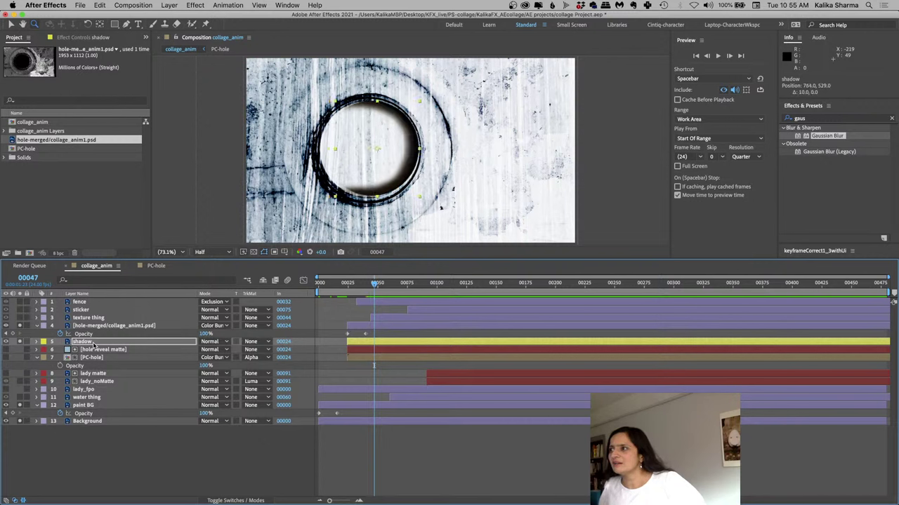
key(Left)
key(Left)
key(Left)
key(Left)
key(Left)
key(Left)
key(Left)
key(Left)
key(Left)
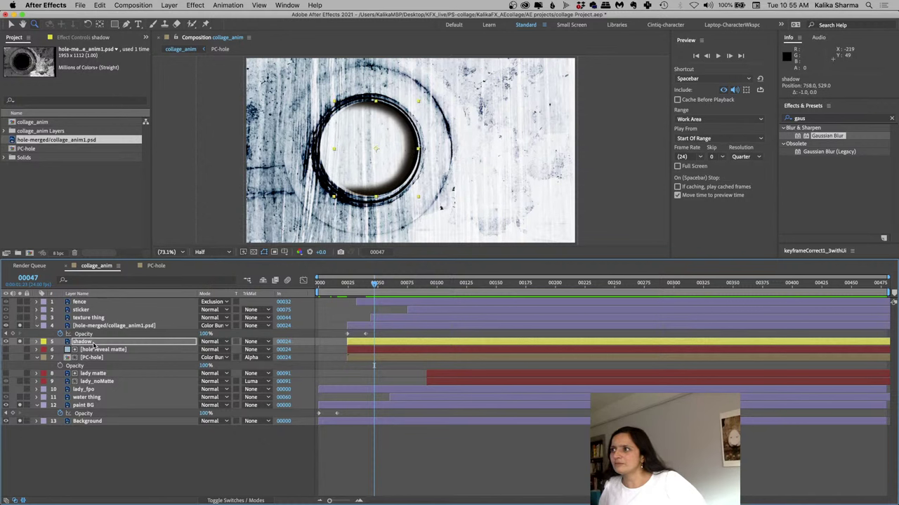
key(Left)
key(Left)
key(Left)
key(Left)
key(Left)
key(Left)
key(Left)
key(Left)
key(Left)
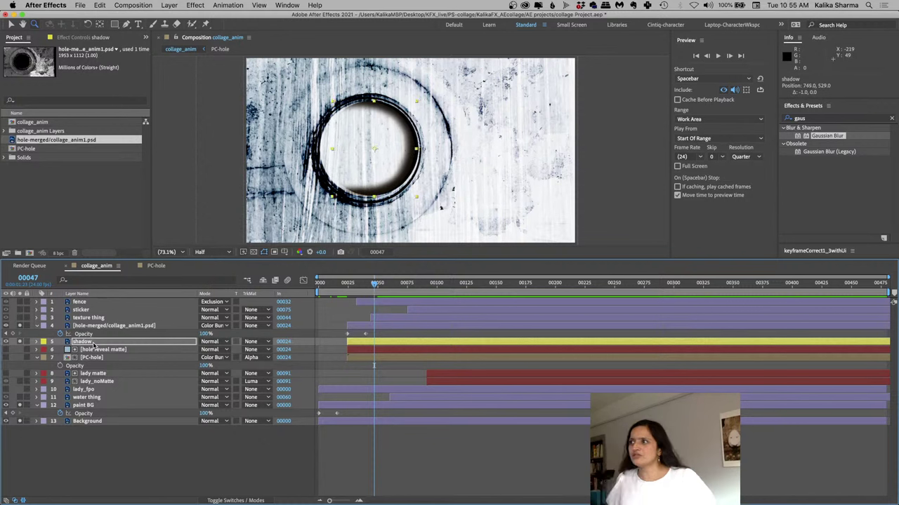
key(Down)
key(Down)
key(Down)
key(Down)
key(Down)
key(Down)
key(Down)
key(Down)
key(Down)
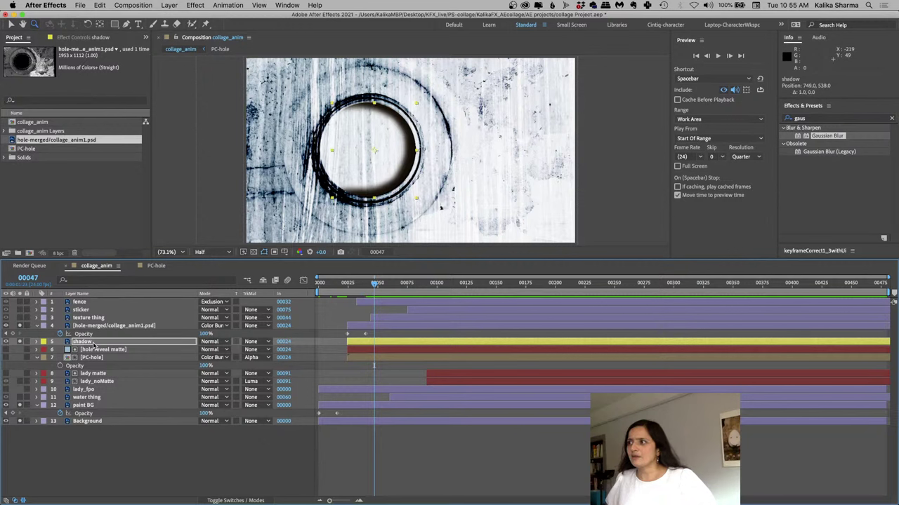
key(Right)
key(Right)
key(Right)
key(Up)
key(Up)
key(Up)
key(Up)
key(Up)
key(Up)
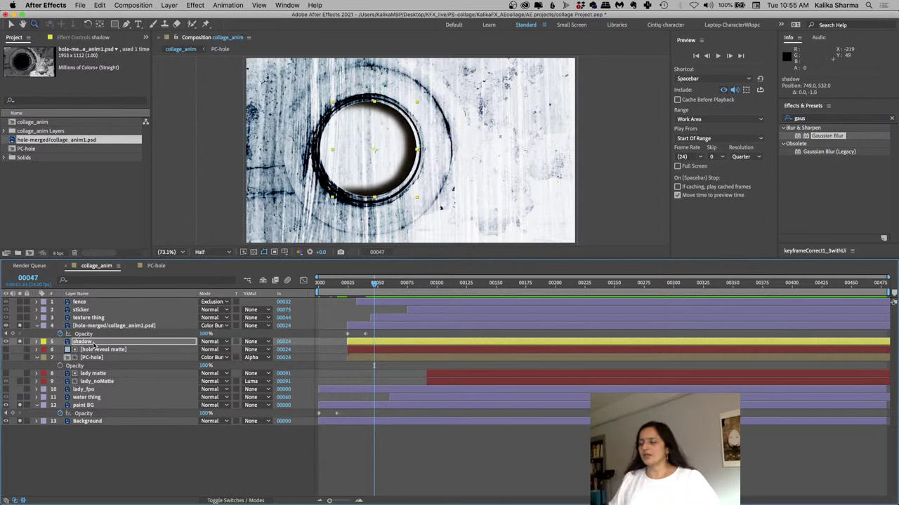
key(t)
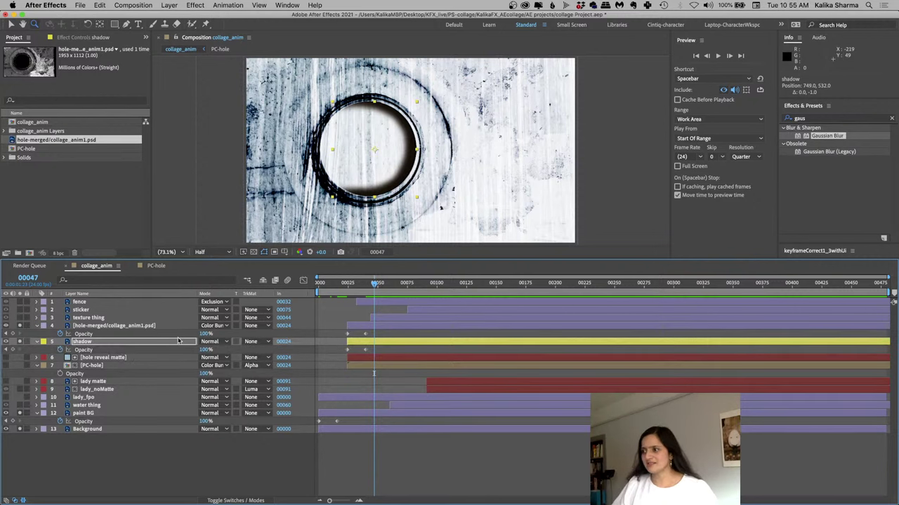
Set the shadow's end Opacity keyframe to 40%, then lower it to 20%
double_click(365, 350)
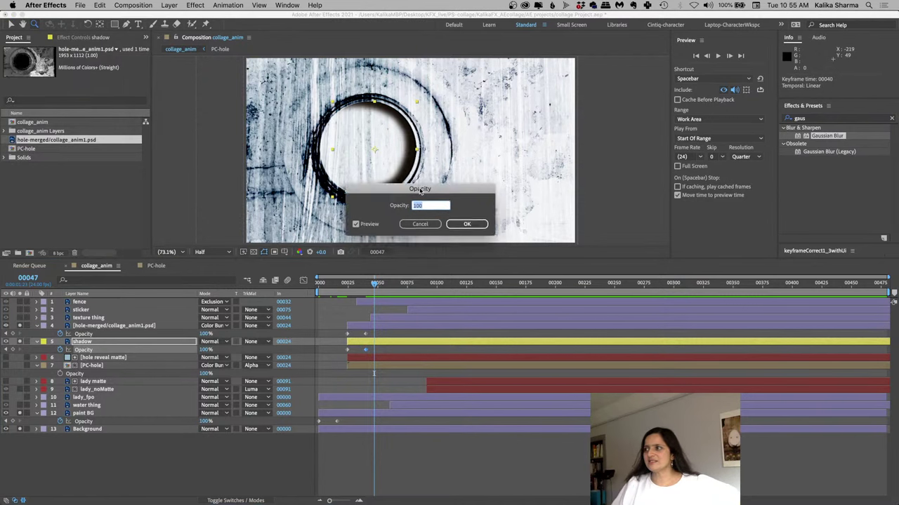
drag(413, 208, 426, 220)
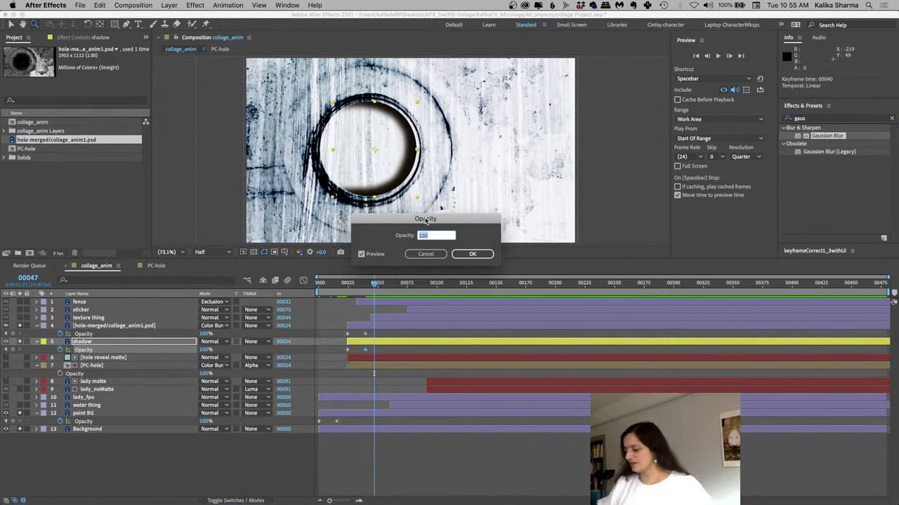
text(40)
key(Return)
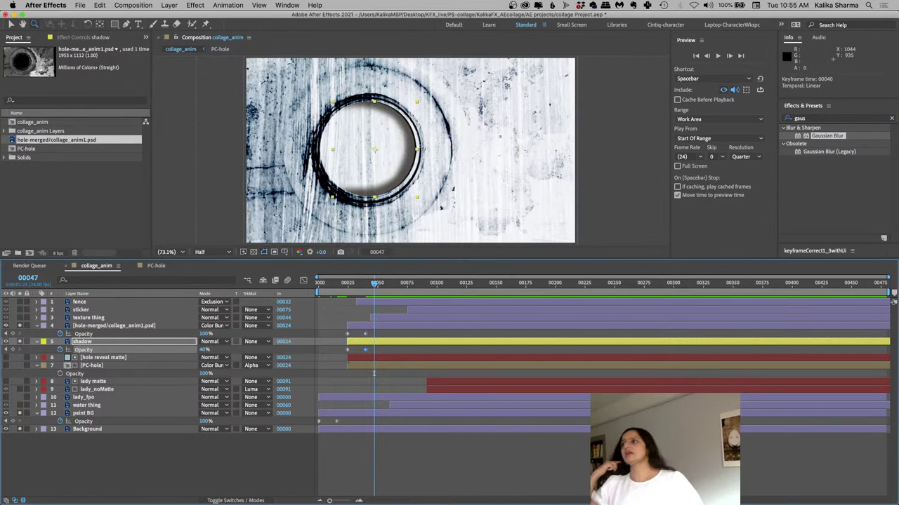
double_click(365, 349)
text(20)
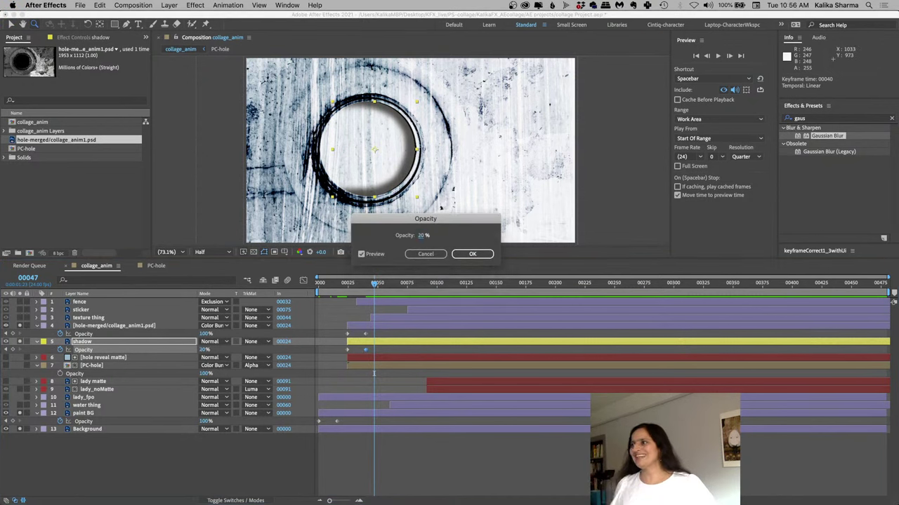
key(Return)
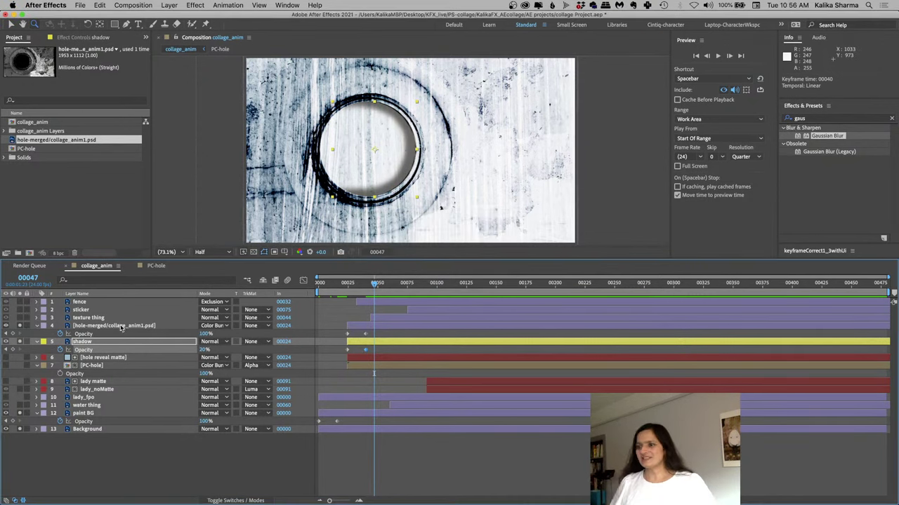
mouse_move(468, 501)
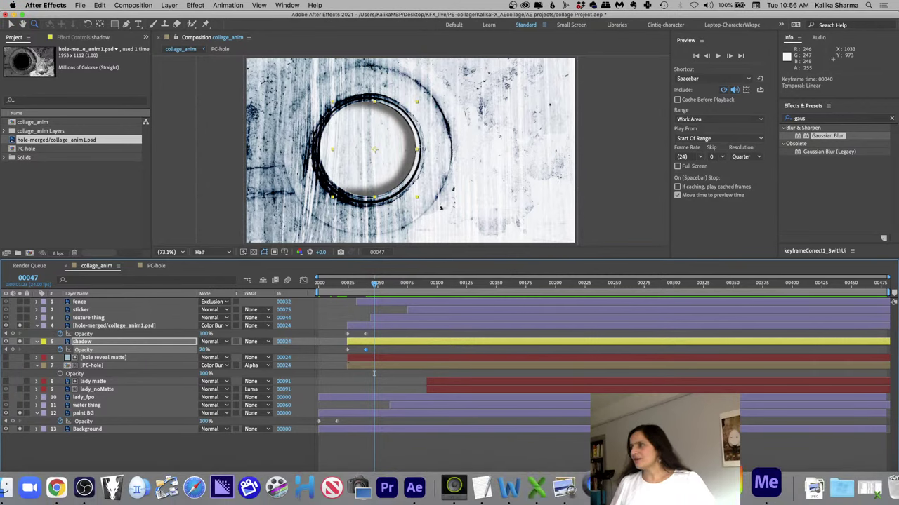
In Photoshop, toggle the shadow layer off and on, save collage_anim1.psd, and return to After Effects
click(733, 485)
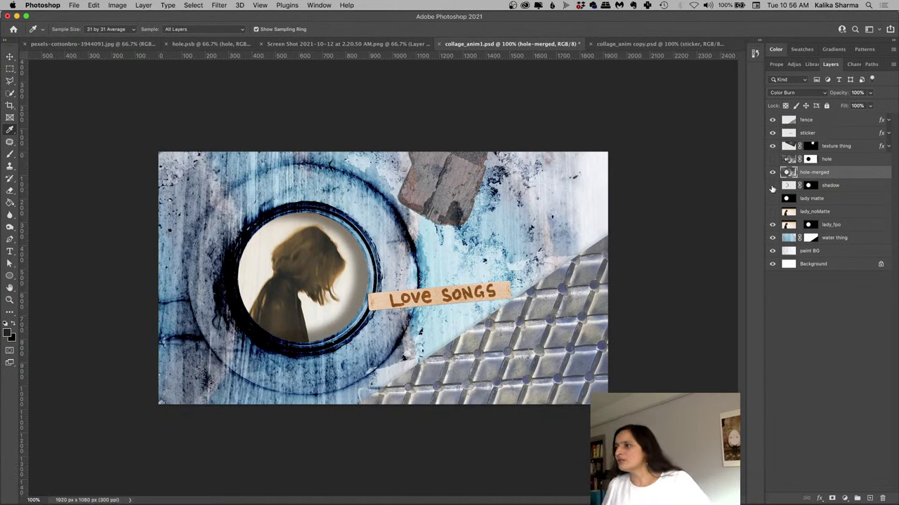
click(772, 186)
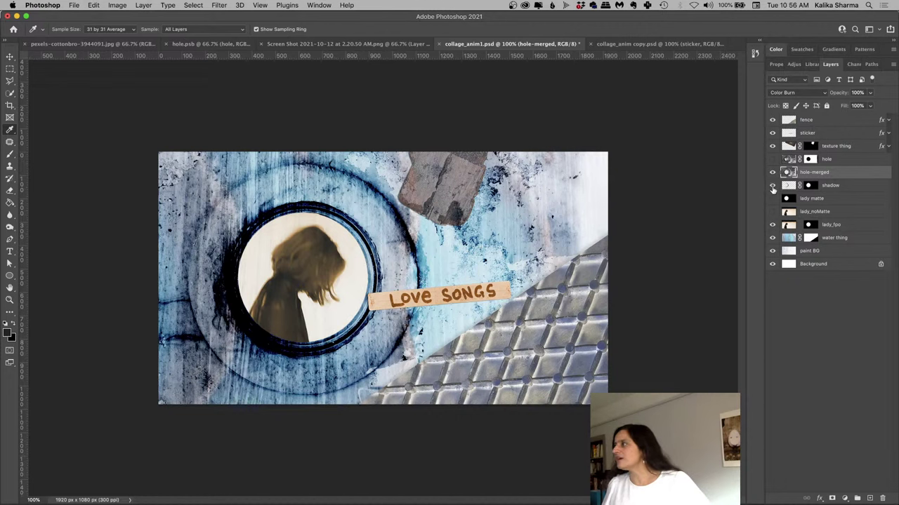
click(773, 186)
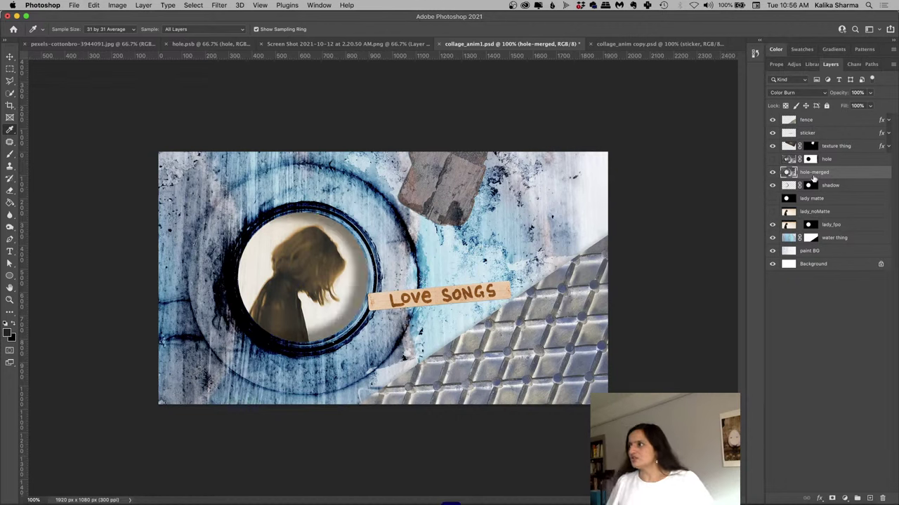
key(super+s)
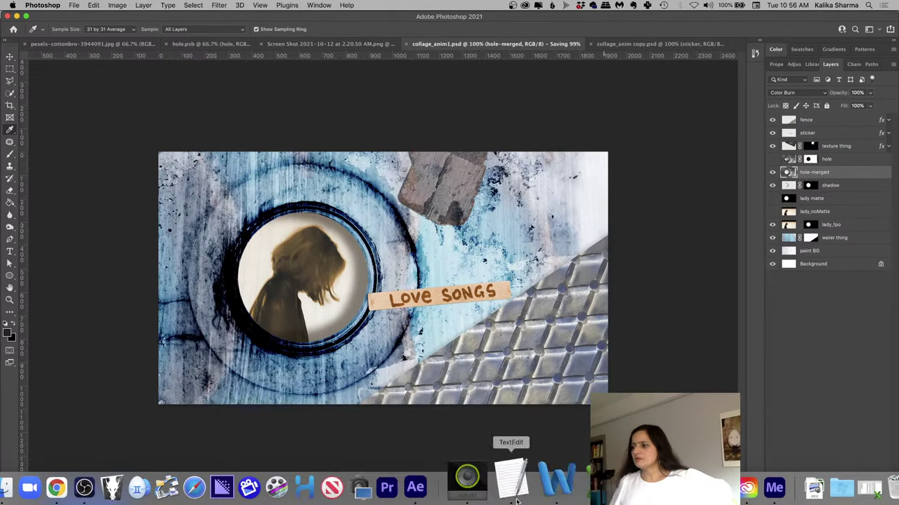
click(450, 480)
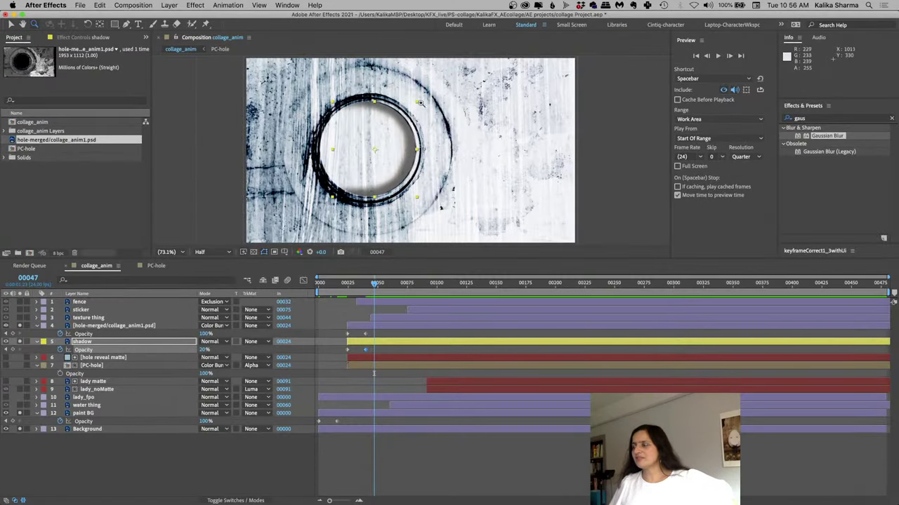
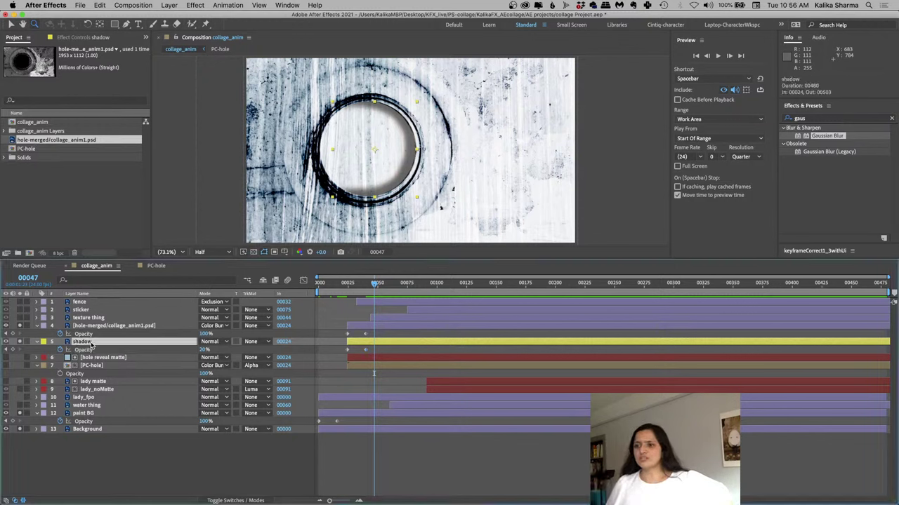
Select the hole-merged layer and reload its collage_anim1.psd footage from disk
click(74, 326)
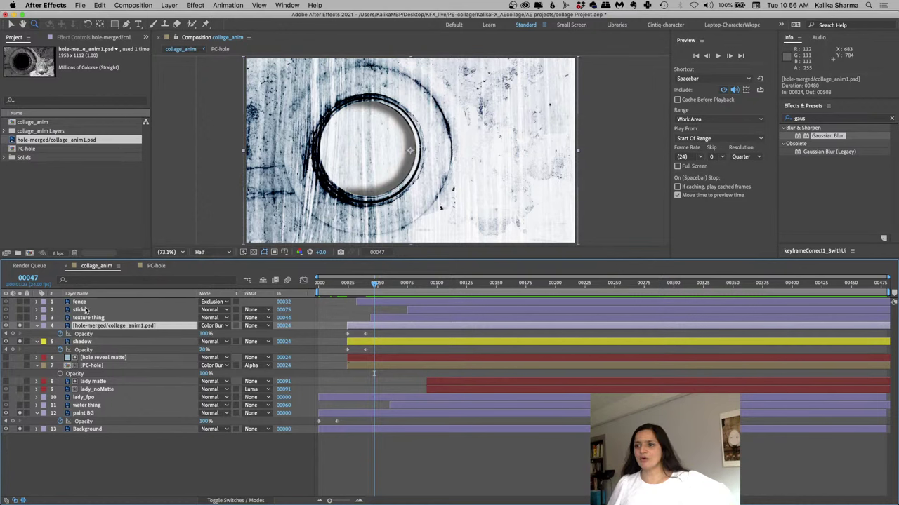
click(35, 142)
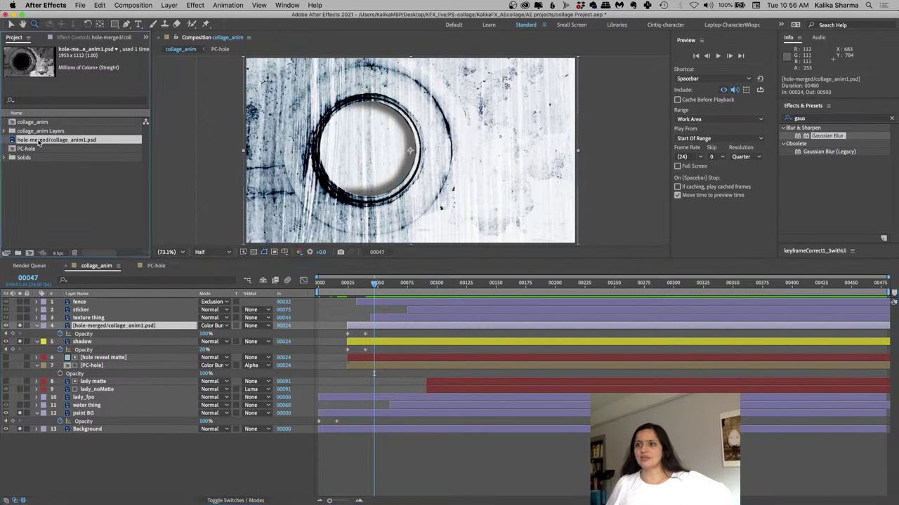
right_click(39, 142)
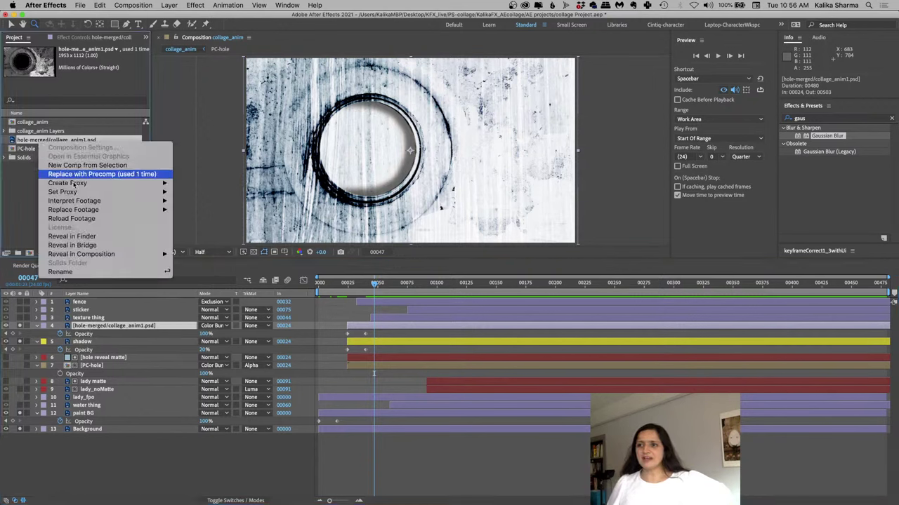
click(81, 219)
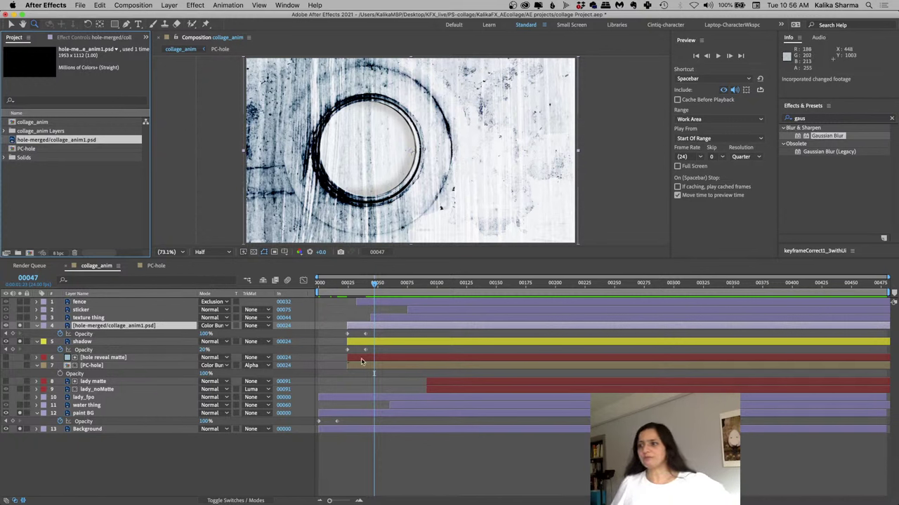
Unsolo hole-merged and collapse the hole-merged and shadow layers
click(21, 326)
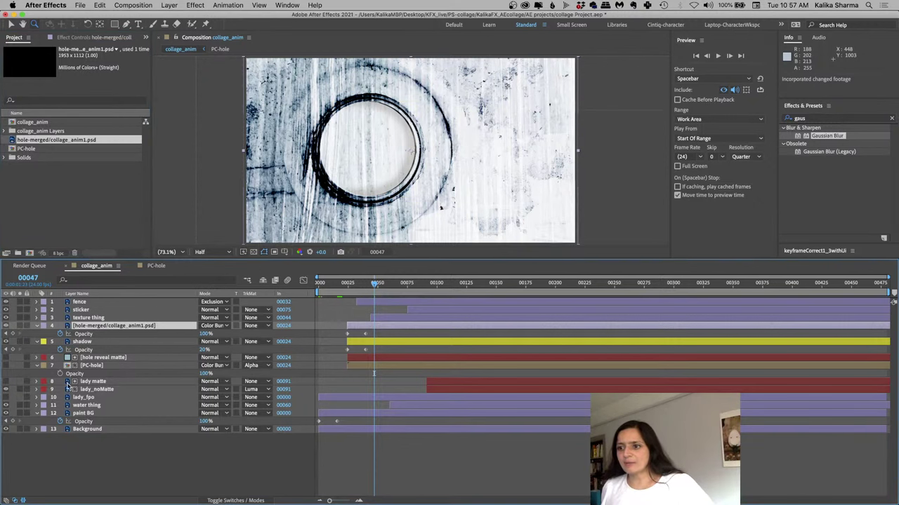
click(37, 326)
click(37, 334)
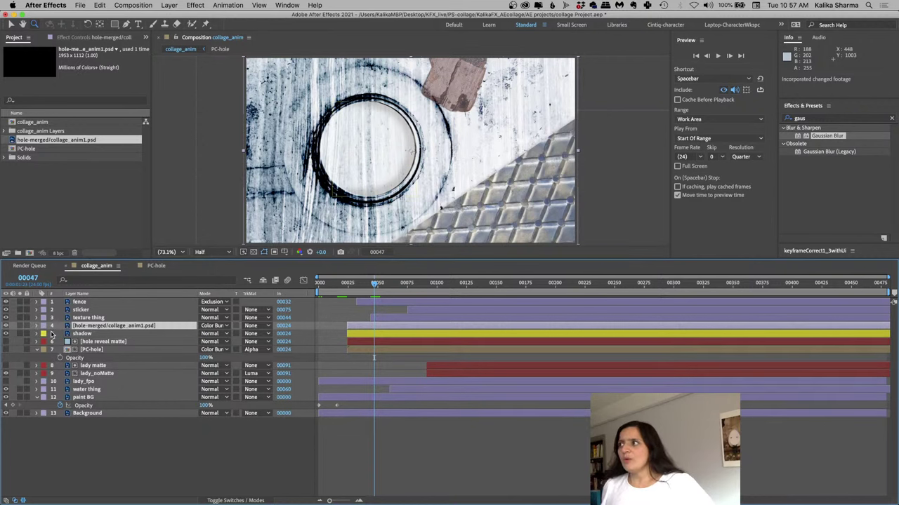
Add a Position keyframe (1262.0, -10.0) to texture thing at frame 55
click(83, 319)
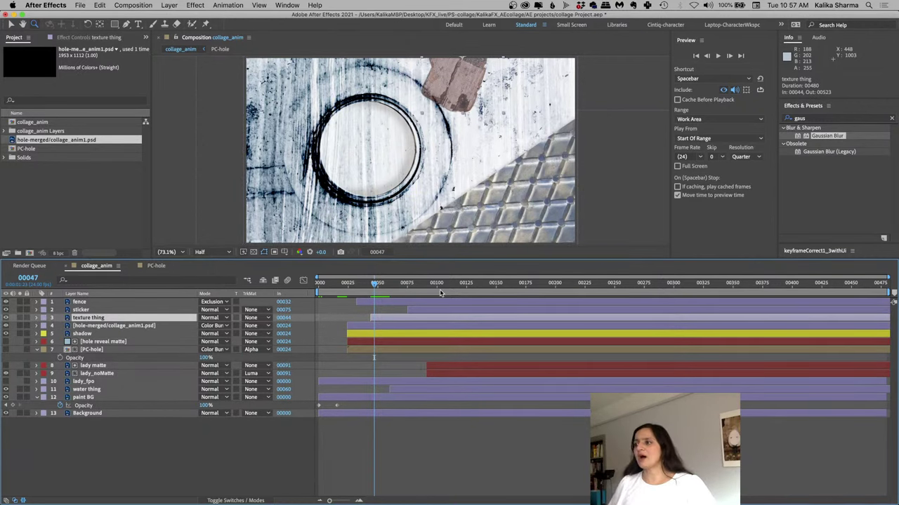
click(382, 287)
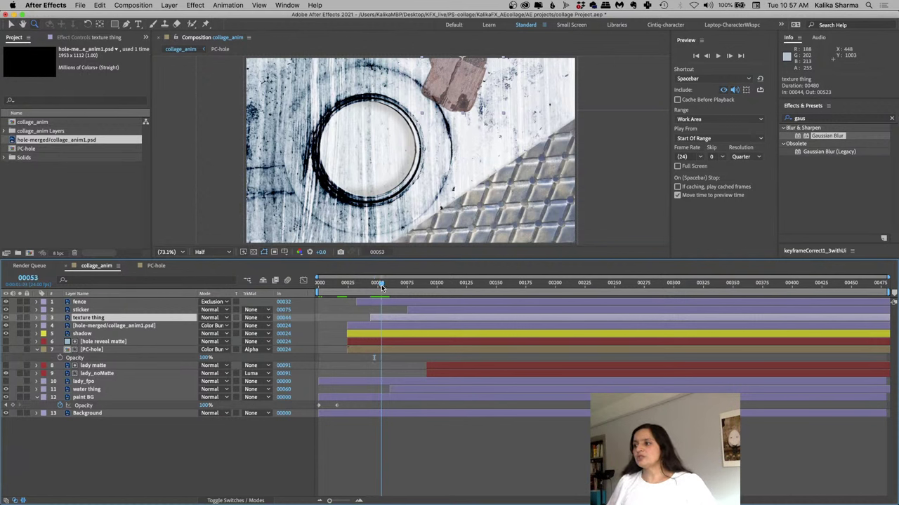
drag(383, 288, 384, 287)
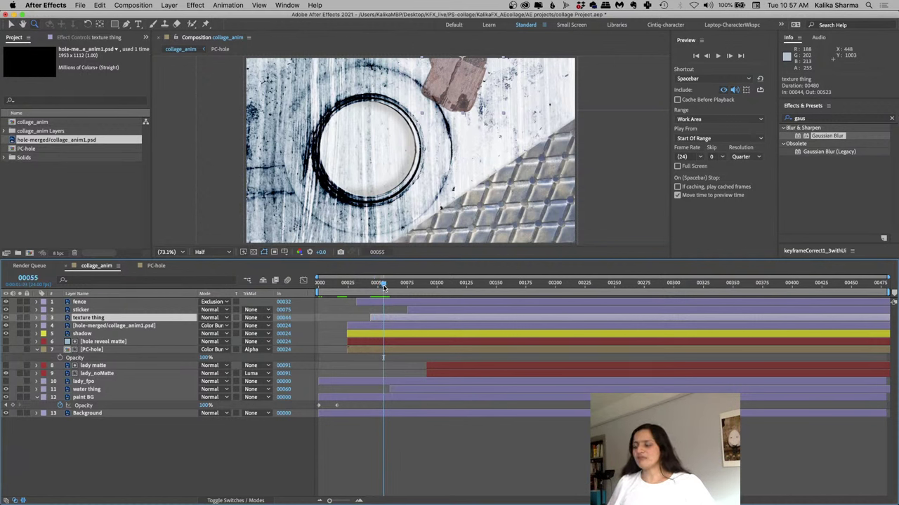
key(p)
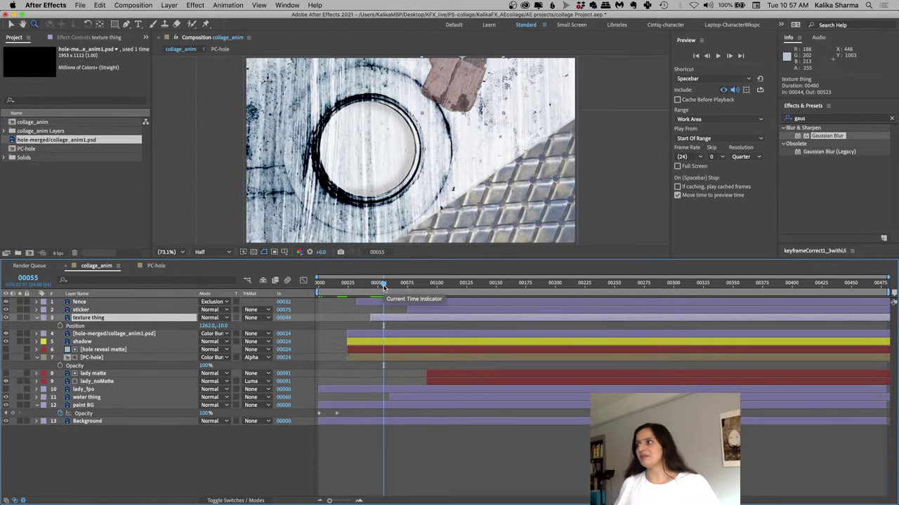
click(60, 326)
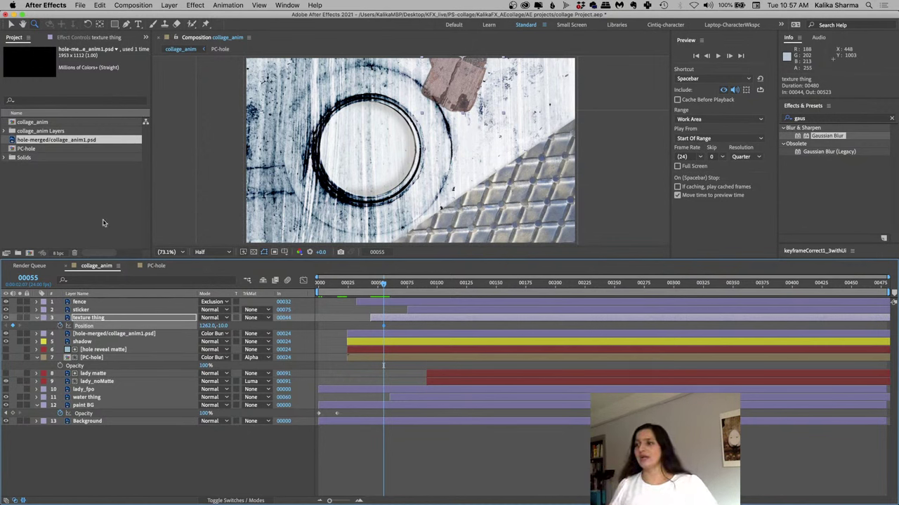
At its in point, with snapping off, move texture thing above the frame to 1400.0, -382.0
scroll(254, 204, down, 5)
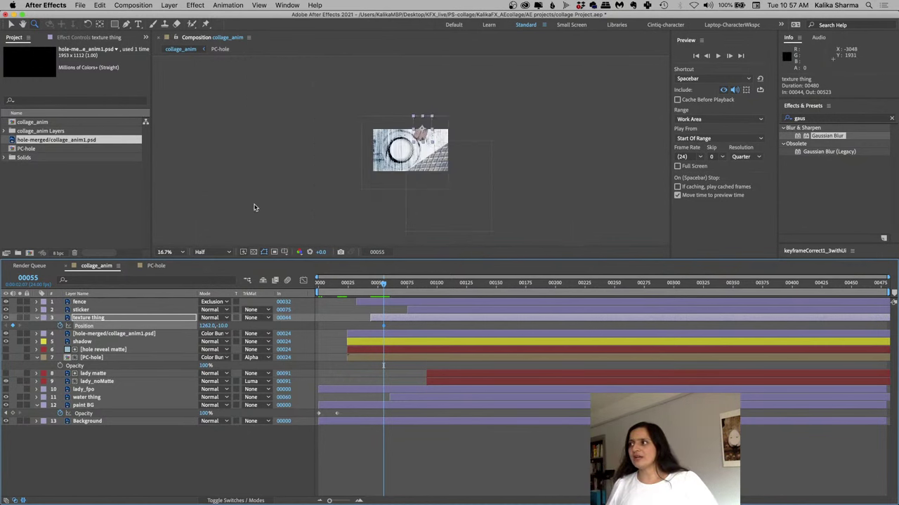
scroll(254, 205, up, 1)
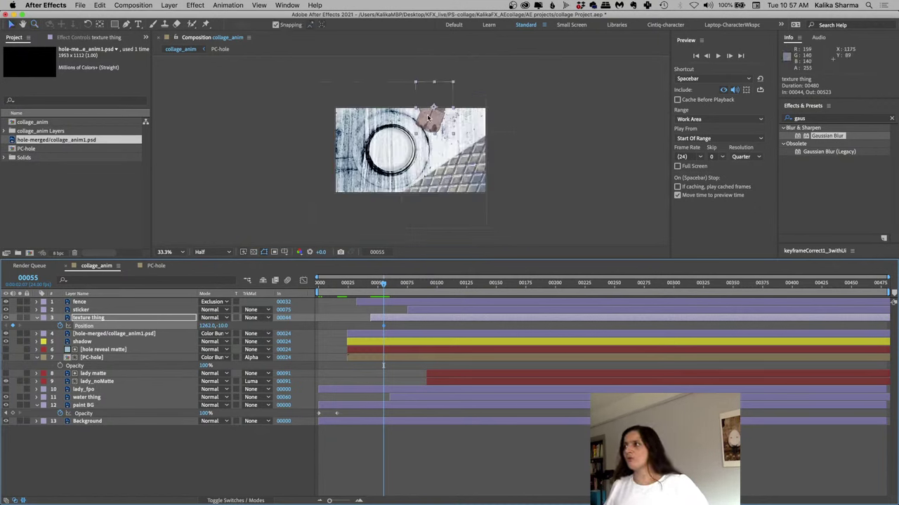
click(431, 122)
drag(431, 123, 440, 105)
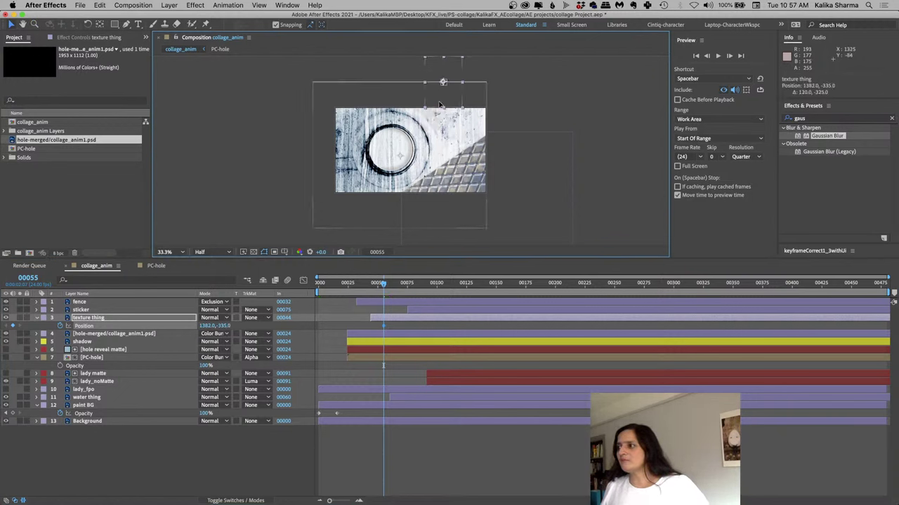
key(super+z)
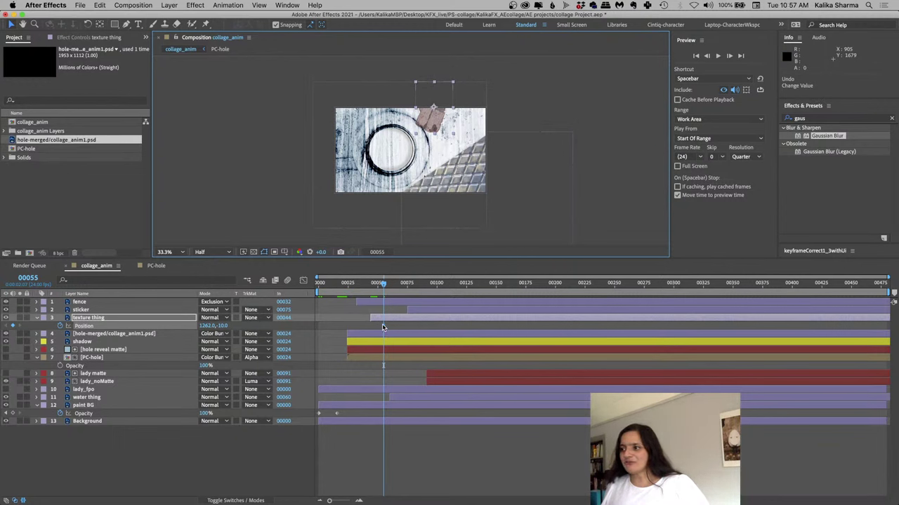
key(i)
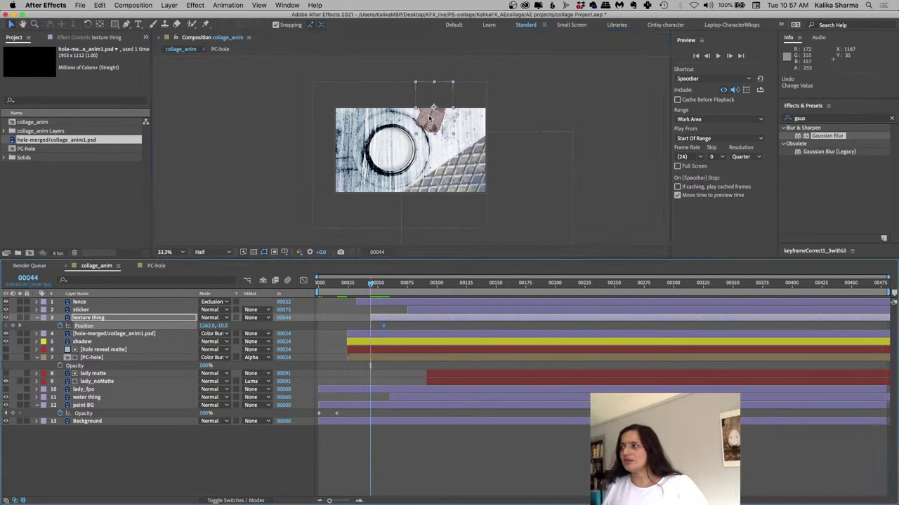
click(287, 25)
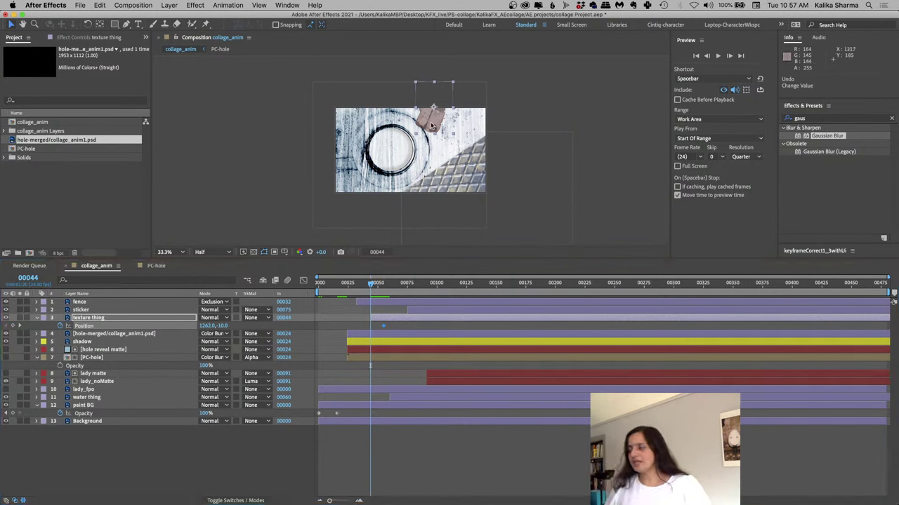
drag(433, 126, 445, 86)
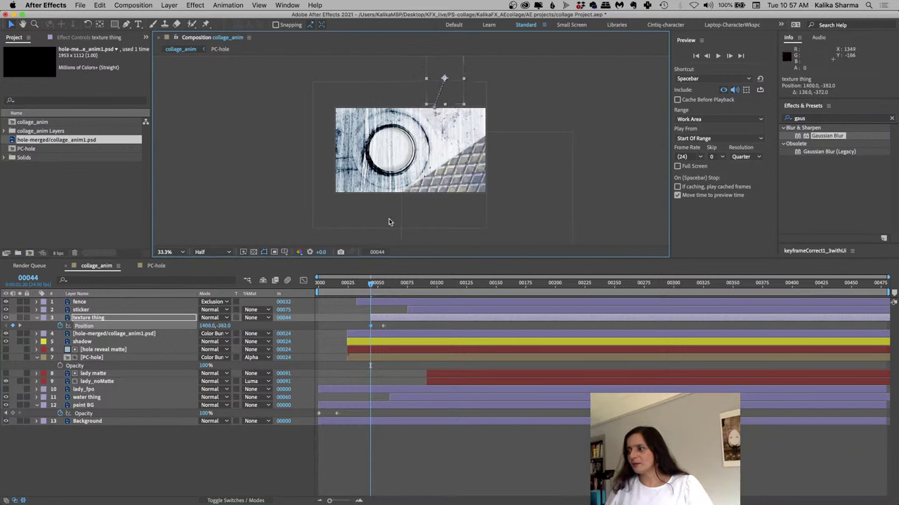
Apply Easy Ease to texture thing's Position keyframes
right_click(383, 326)
mouse_move(457, 435)
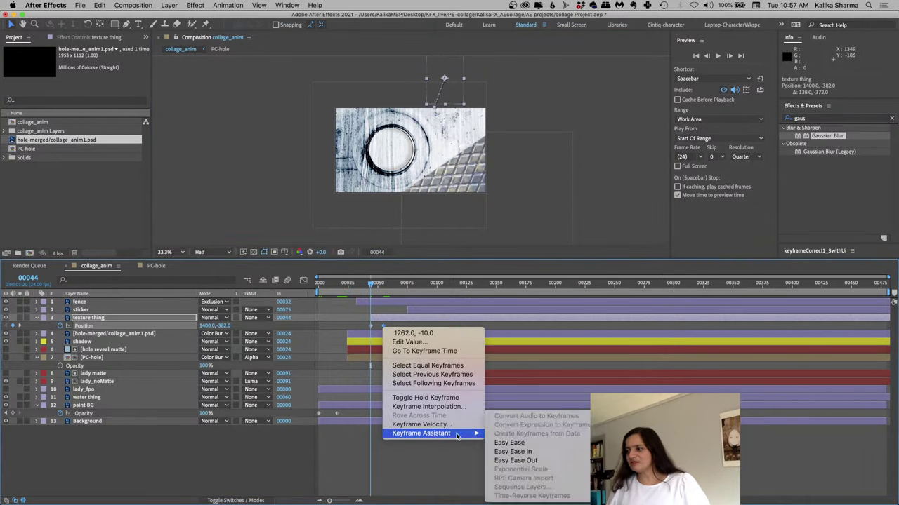
click(520, 443)
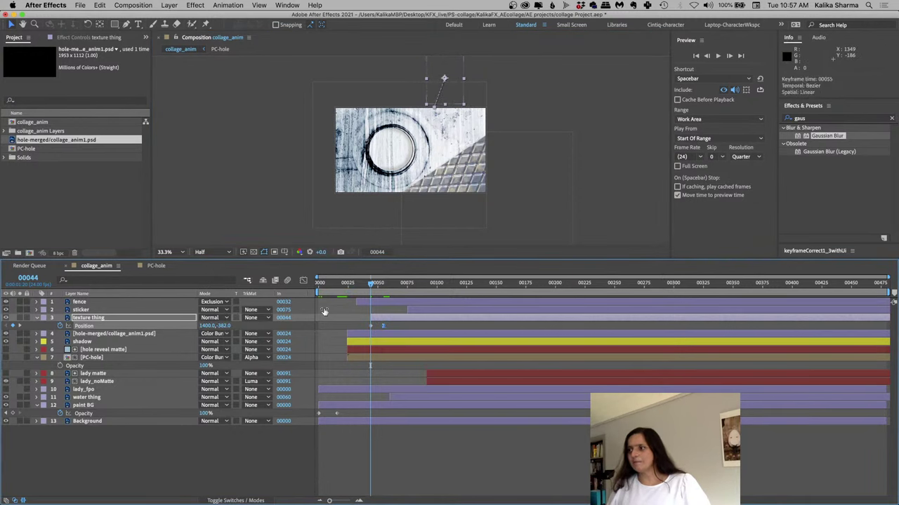
Preview the slide-in, then go to frame 32 with hole-merged selected
click(319, 283)
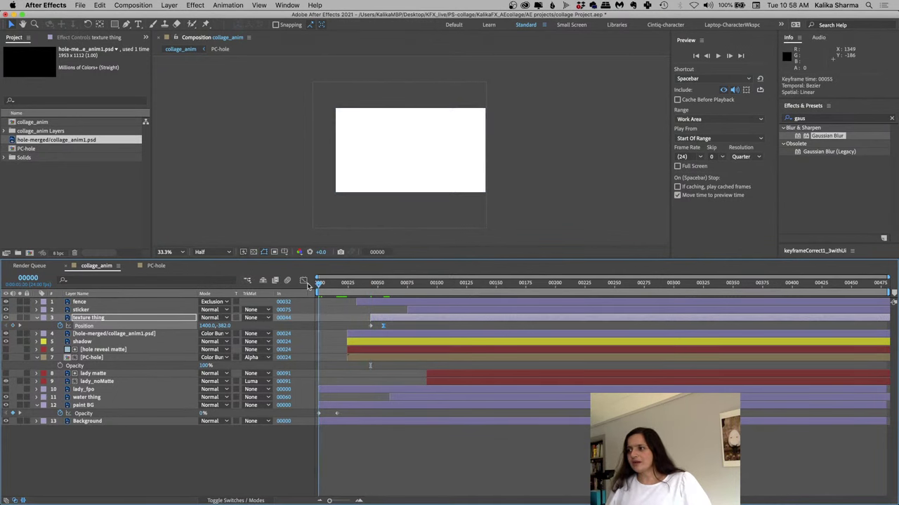
key(space)
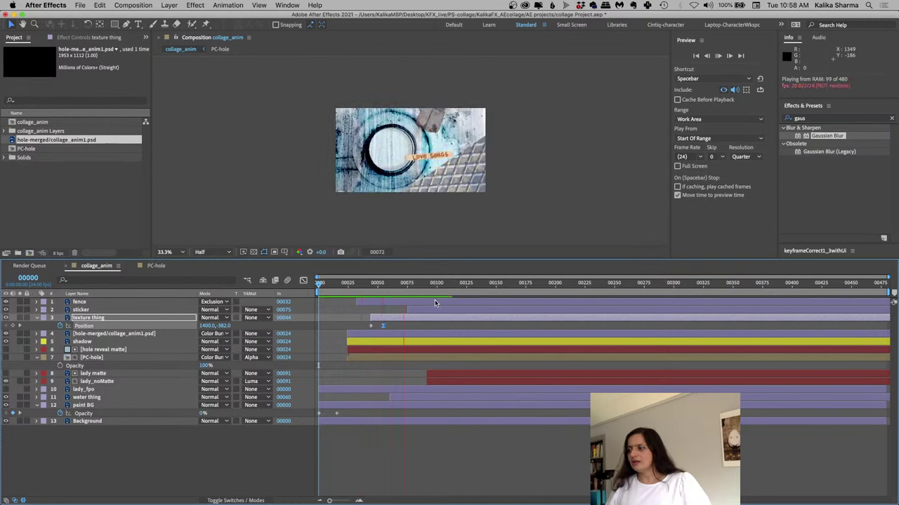
click(394, 285)
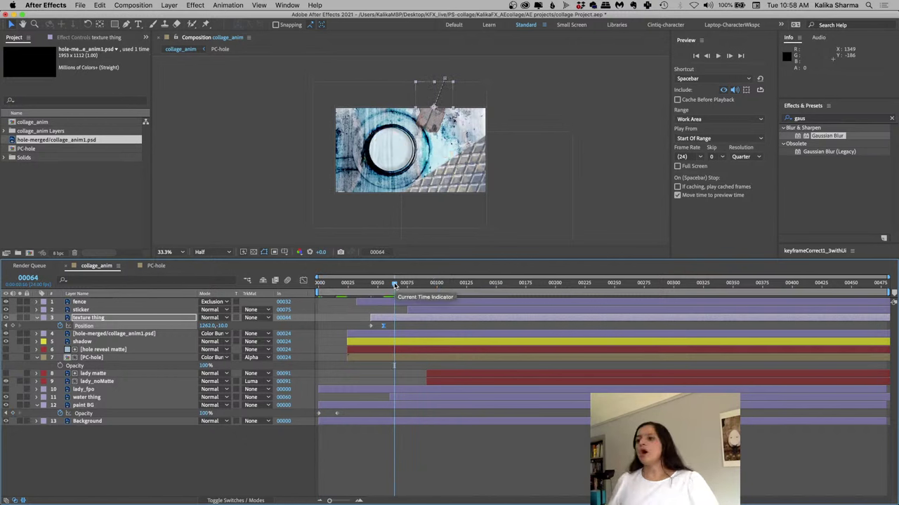
click(368, 303)
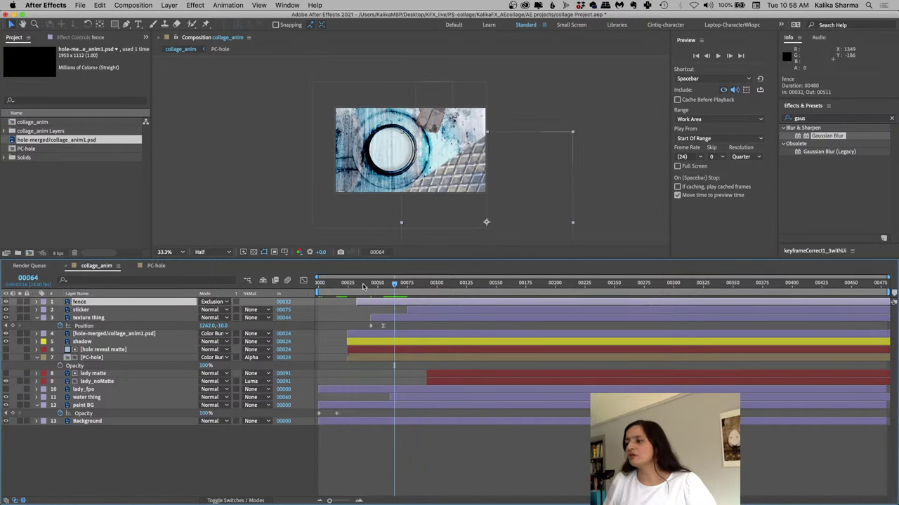
click(357, 284)
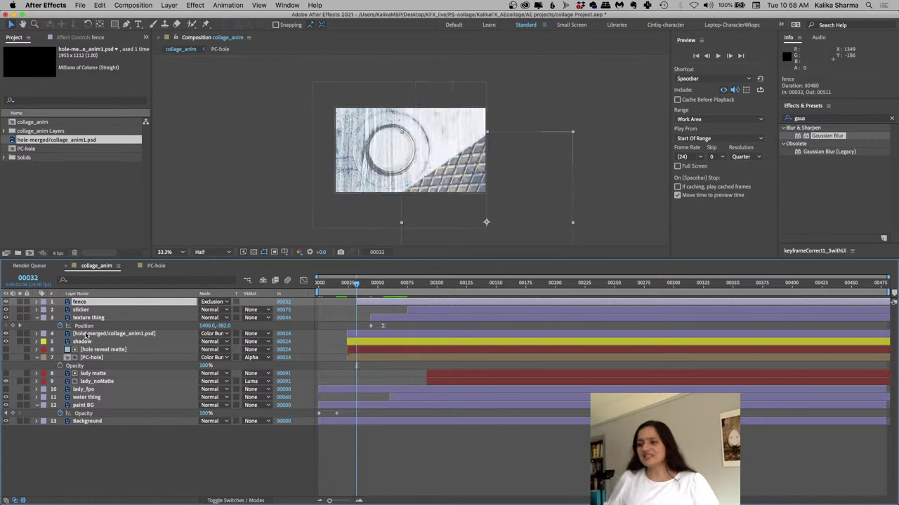
click(87, 335)
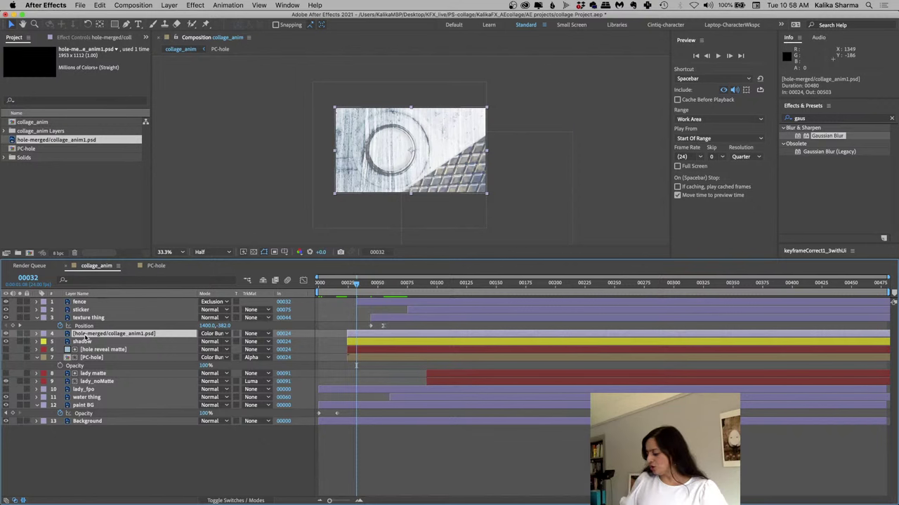
Copy hole-merged's four Gaussian Blur Blurriness and Opacity keyframes
key(u)
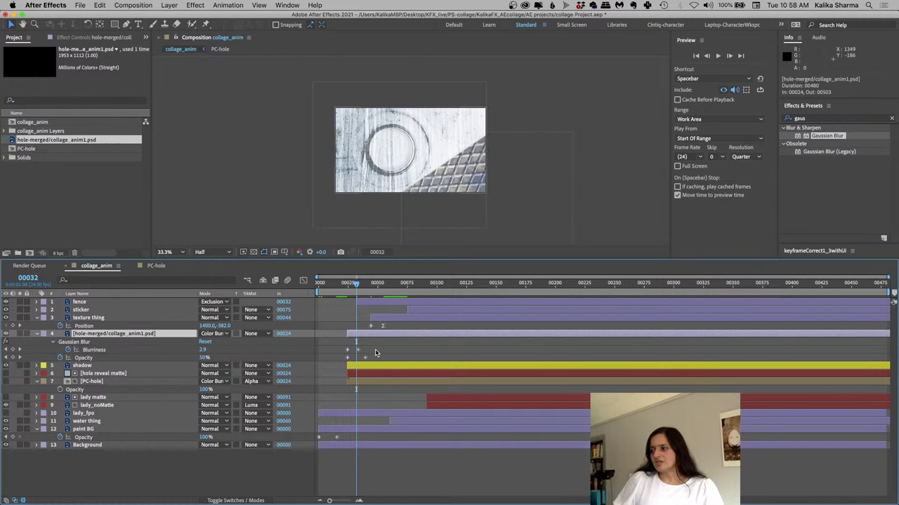
click(73, 342)
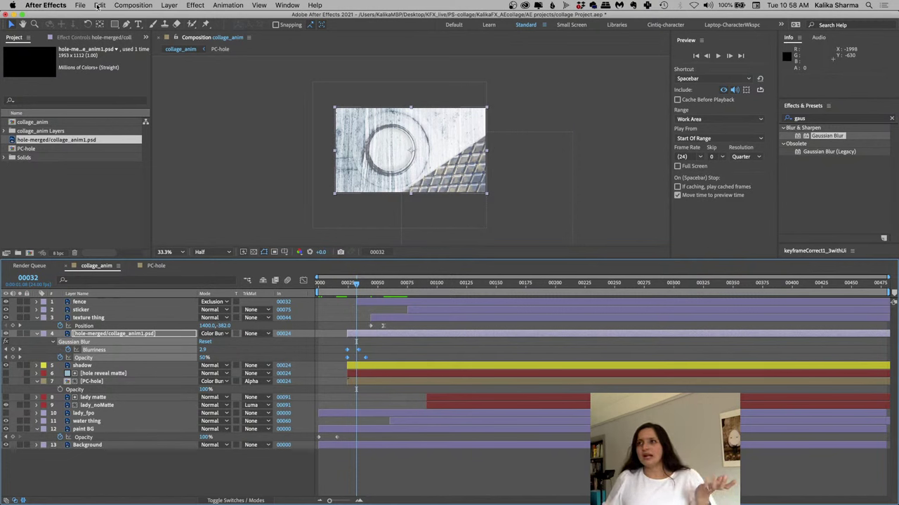
click(385, 353)
drag(386, 348, 332, 364)
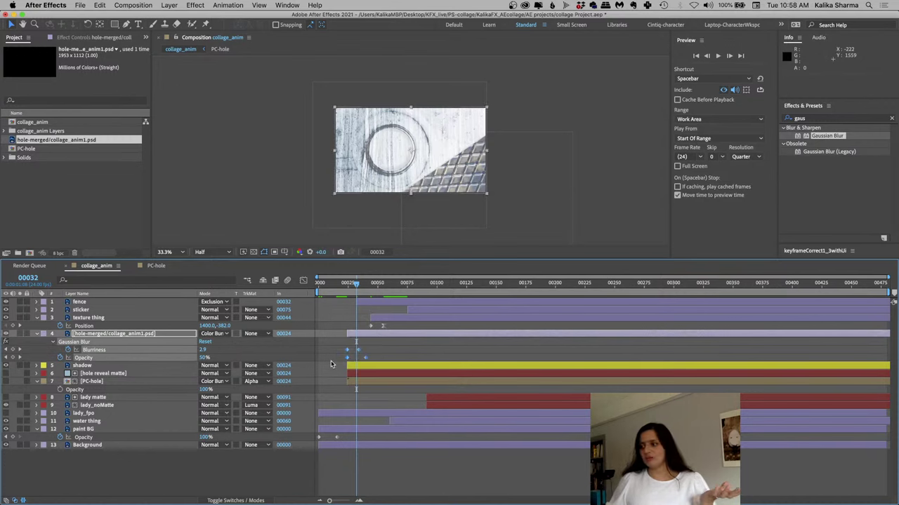
click(100, 5)
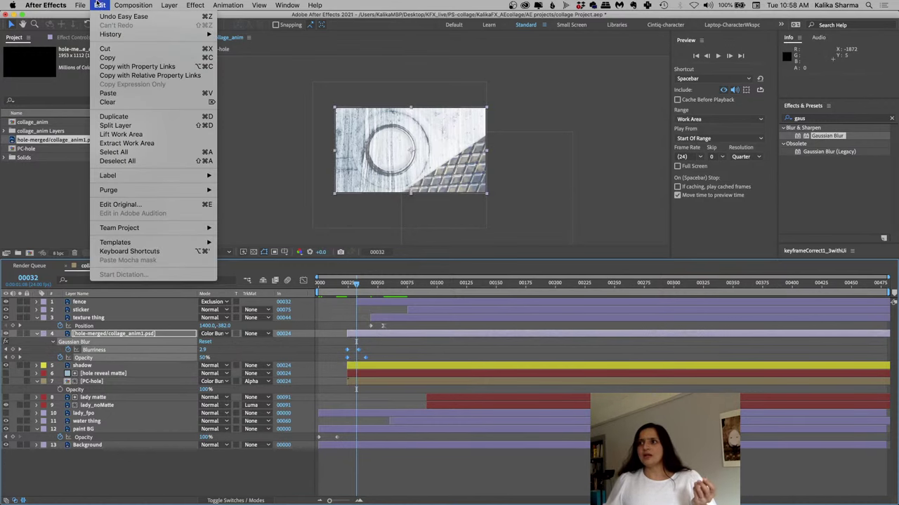
click(108, 57)
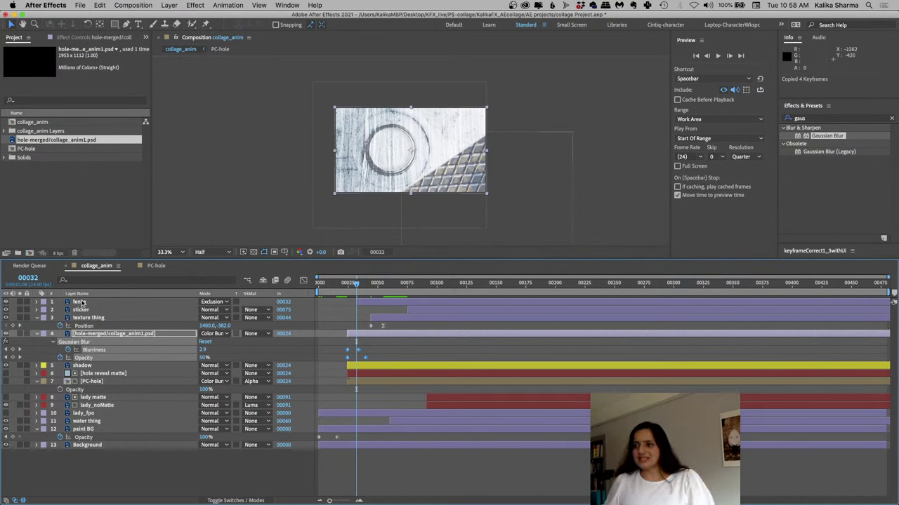
Paste the blur and opacity keyframes onto the fence layer at frame 32 and scrub to check
click(81, 302)
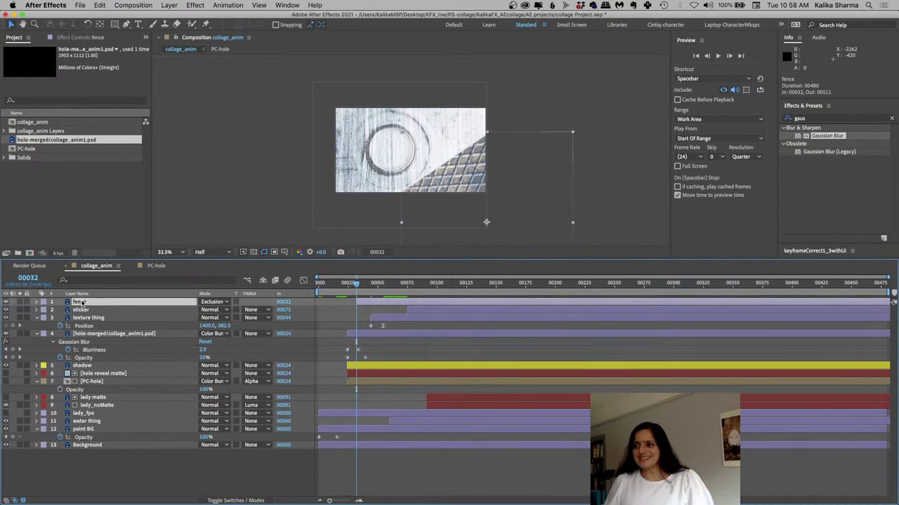
click(102, 5)
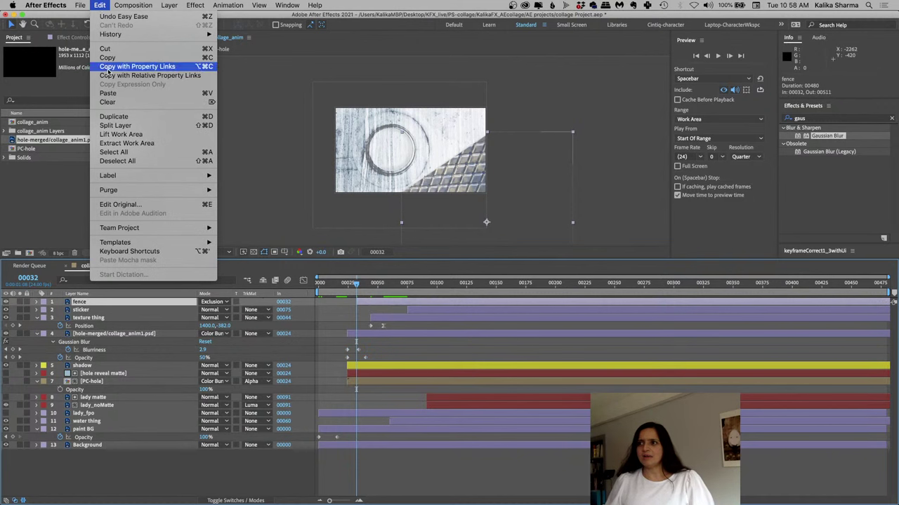
click(109, 95)
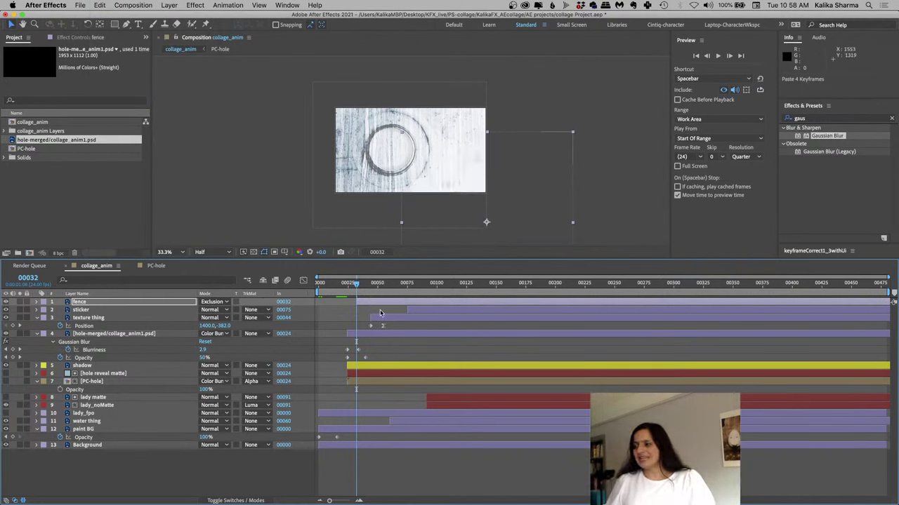
key(u)
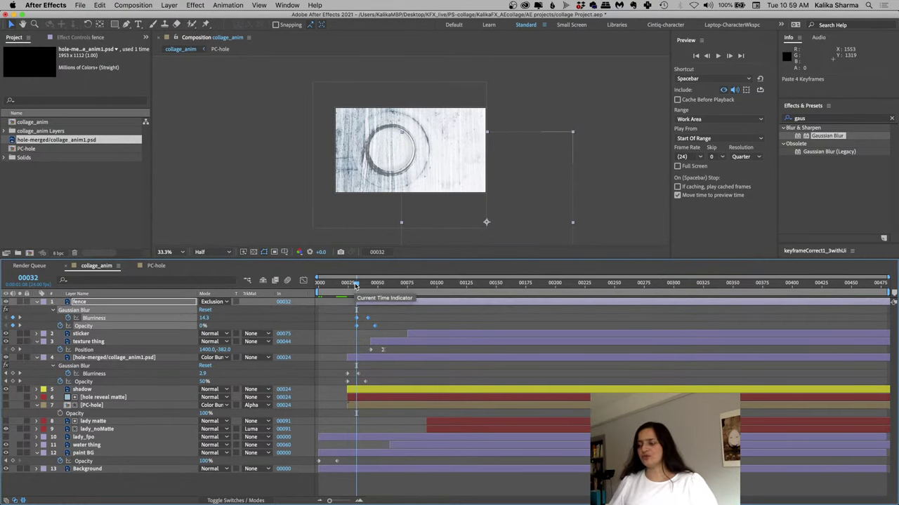
drag(355, 285, 392, 290)
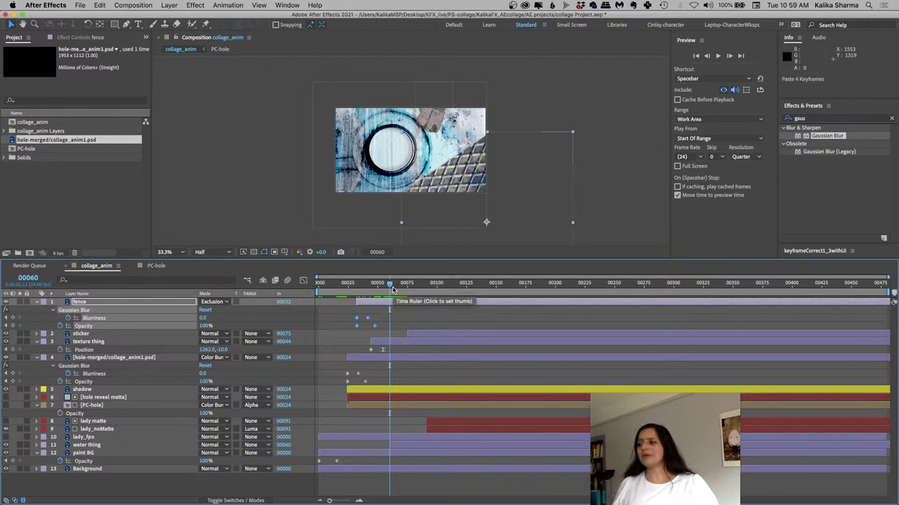
Select hole-merged's Opacity keyframes and the water thing layer
click(374, 384)
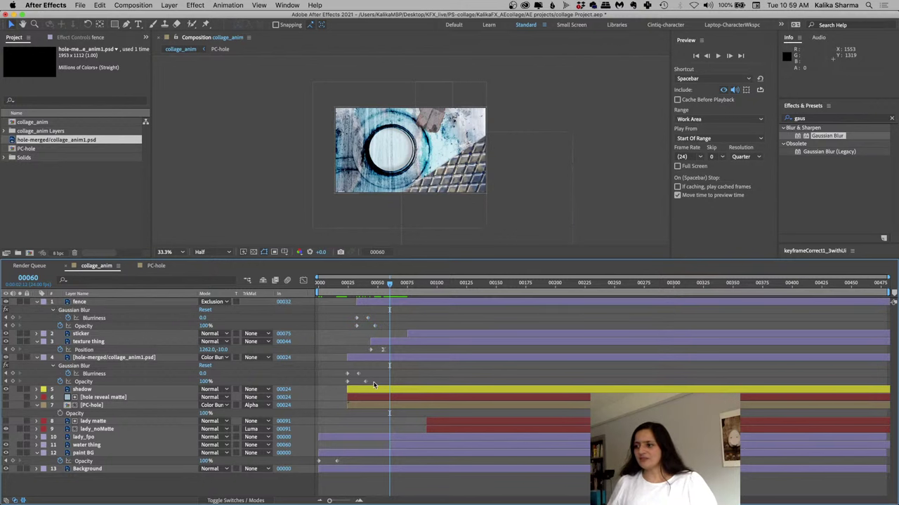
drag(374, 384, 333, 390)
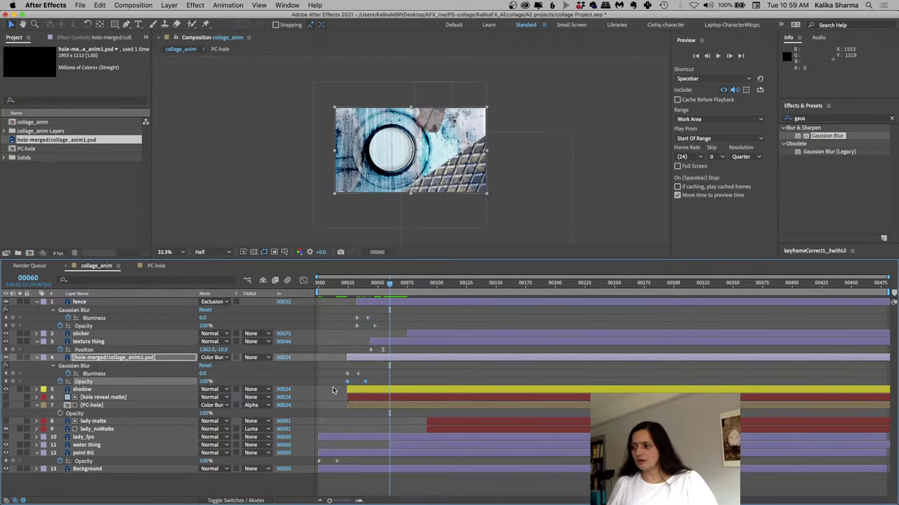
click(399, 447)
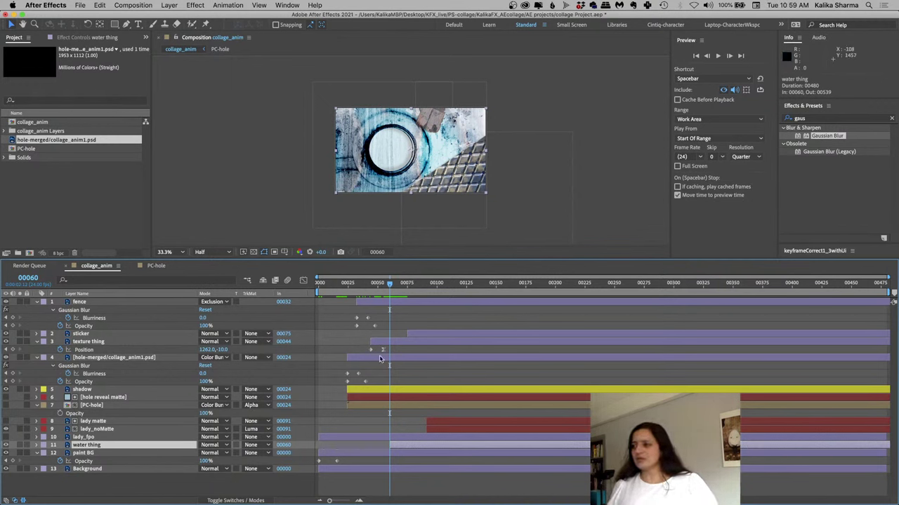
Copy hole-merged's two Opacity keyframes and paste them onto water thing
drag(341, 379, 377, 395)
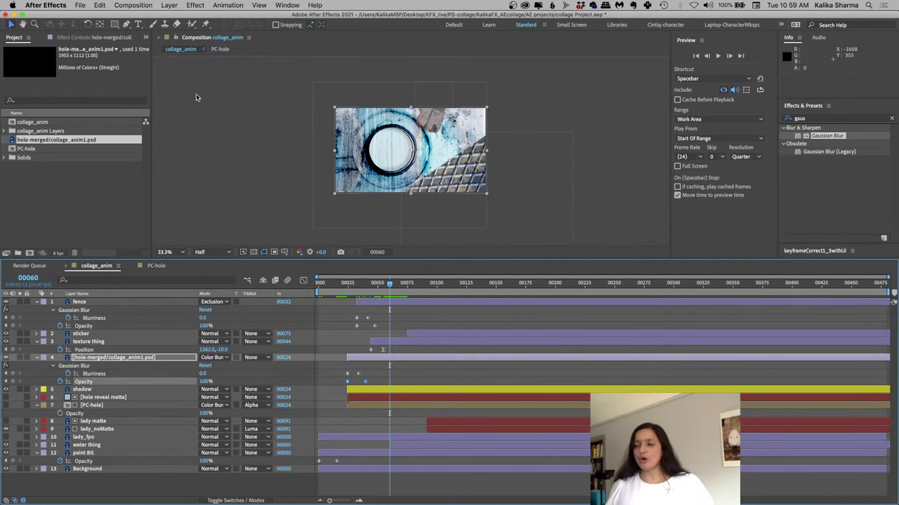
click(100, 6)
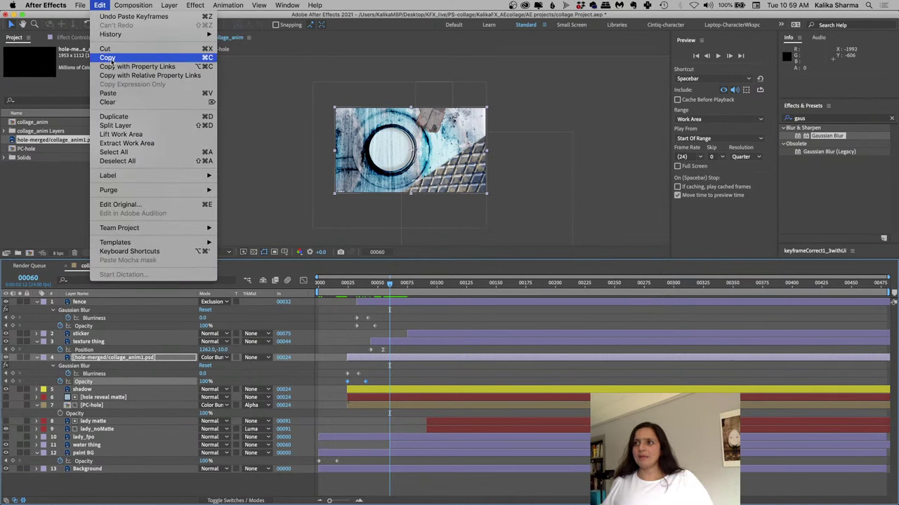
click(107, 57)
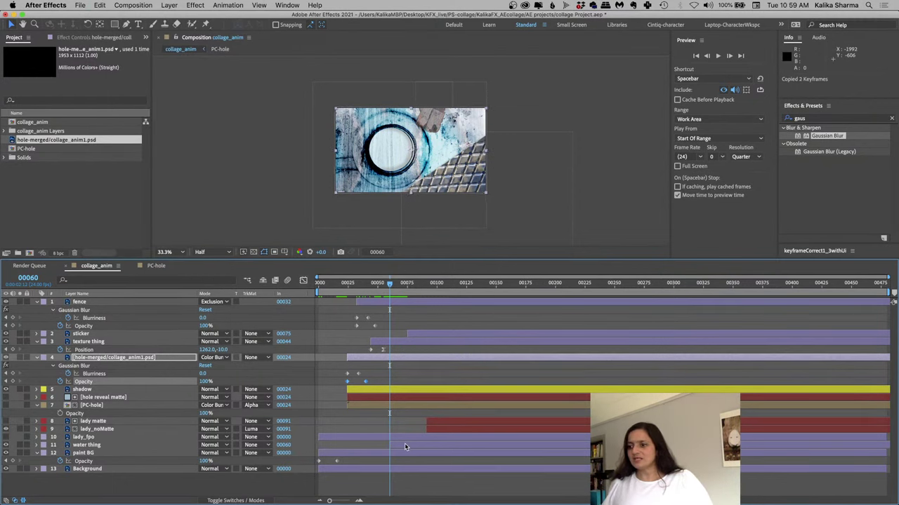
click(404, 443)
click(100, 6)
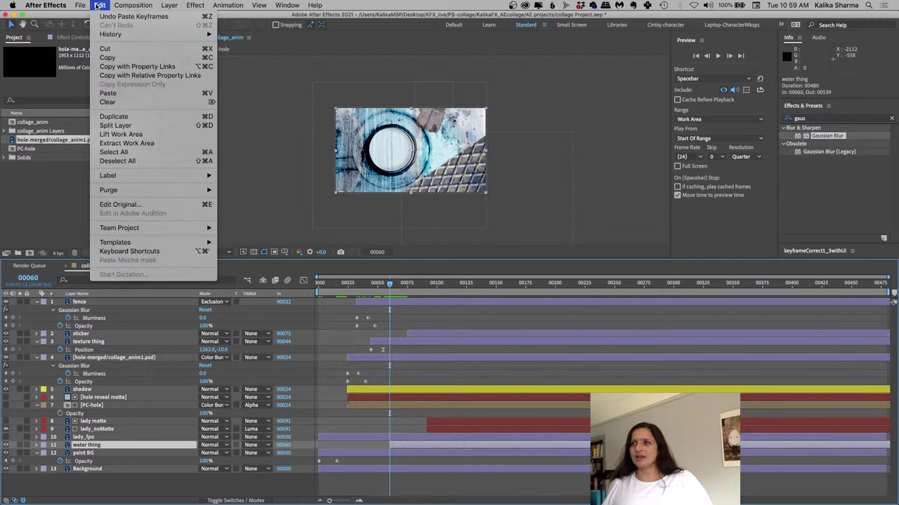
click(119, 93)
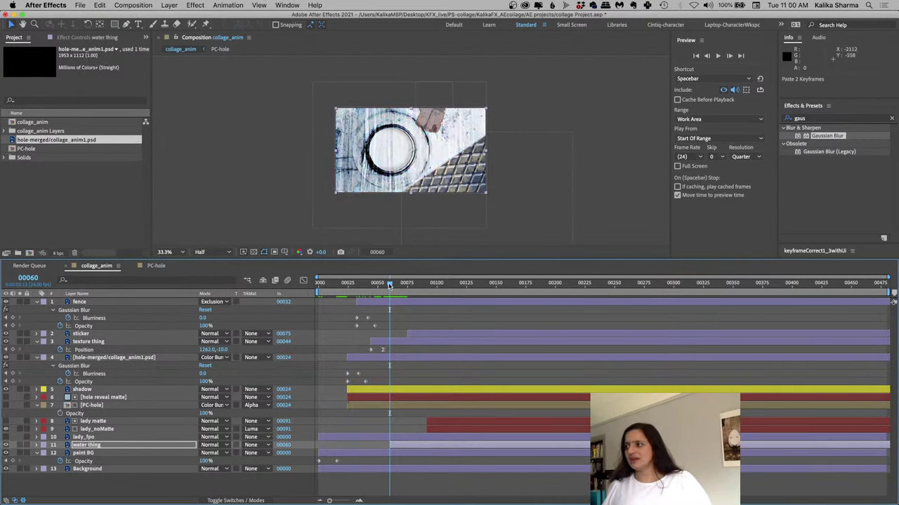
Redo the Opacity keyframe paste onto water thing at frame 60 with Opacity revealed
drag(391, 286, 411, 287)
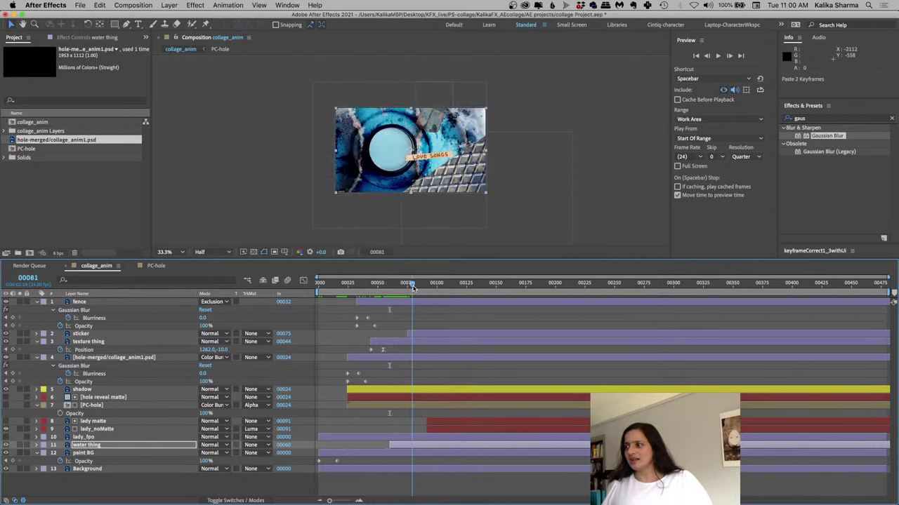
click(413, 286)
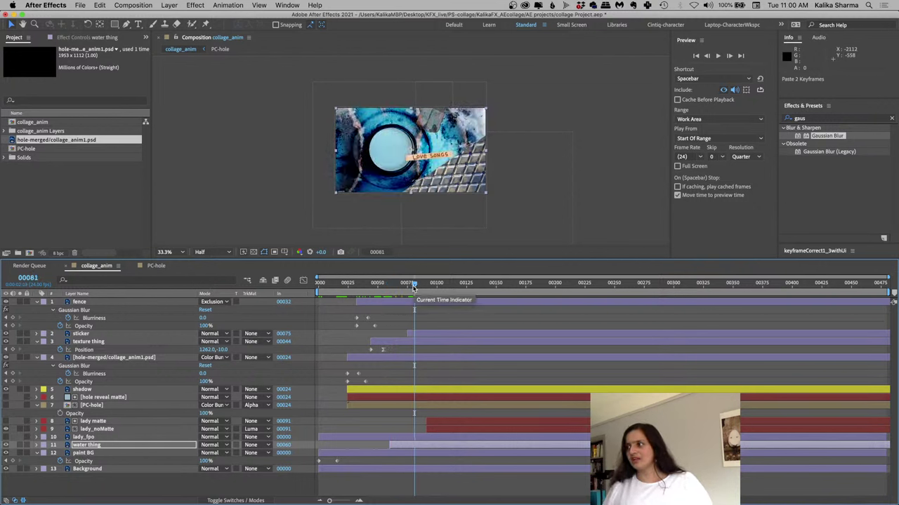
key(super+z)
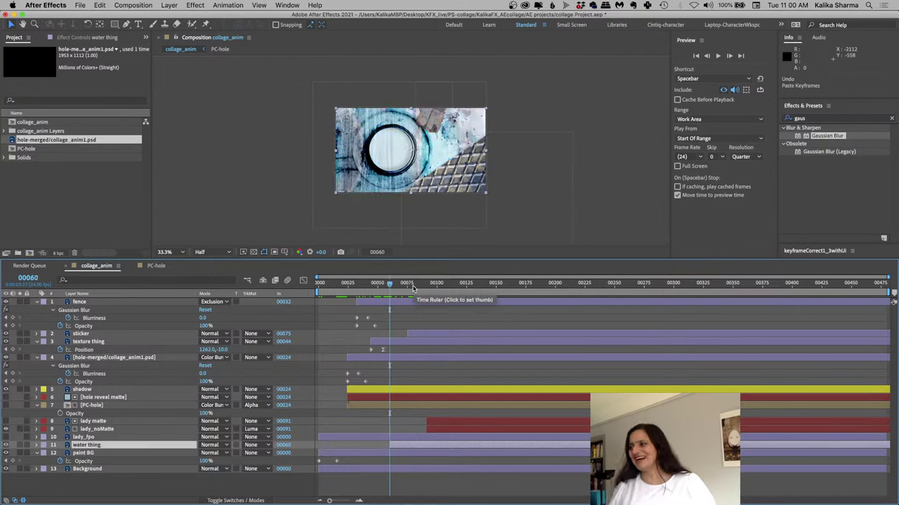
key(t)
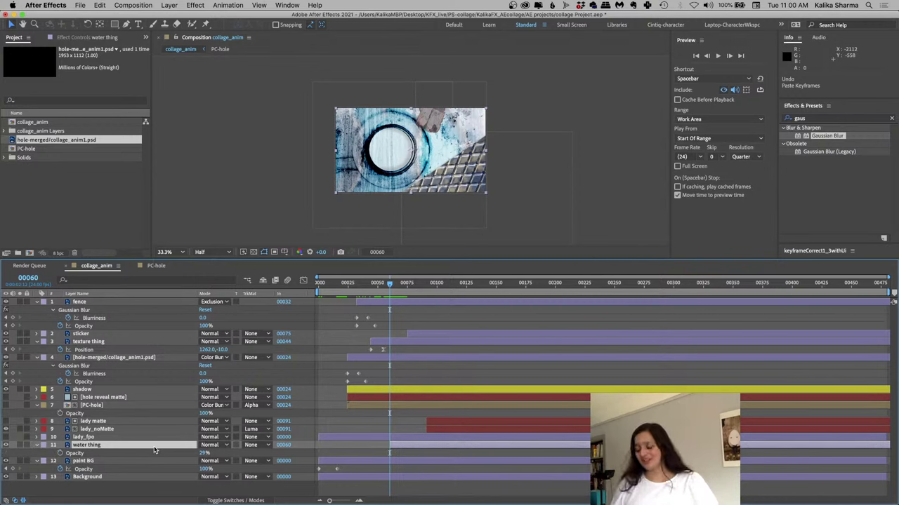
key(super+v)
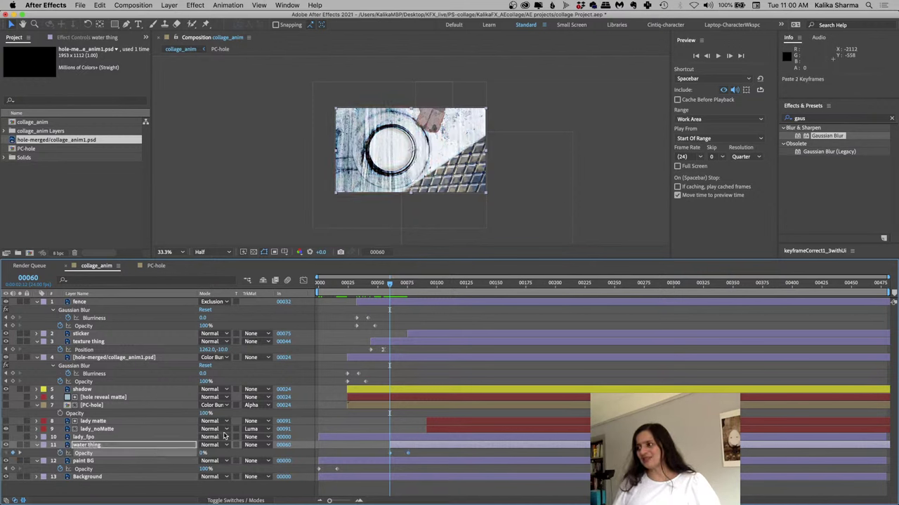
Set water thing's frame 76 Opacity keyframe to 29%
click(420, 454)
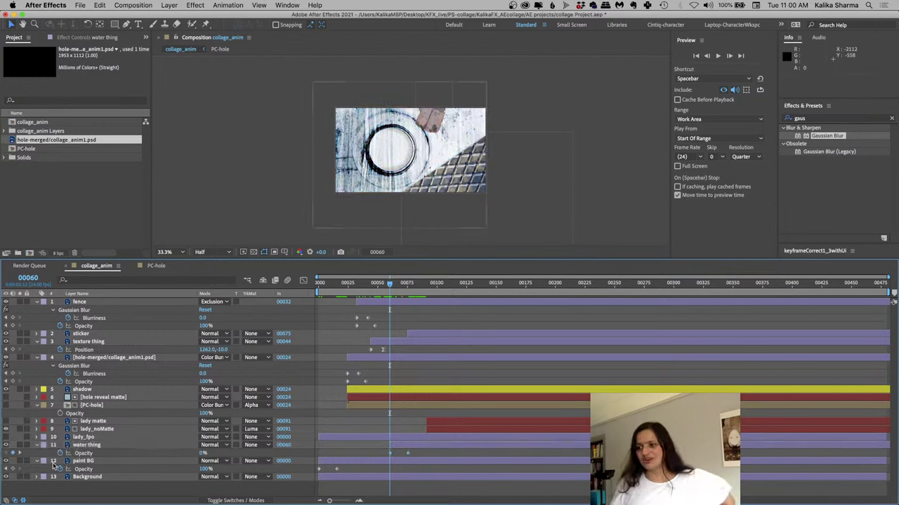
click(20, 454)
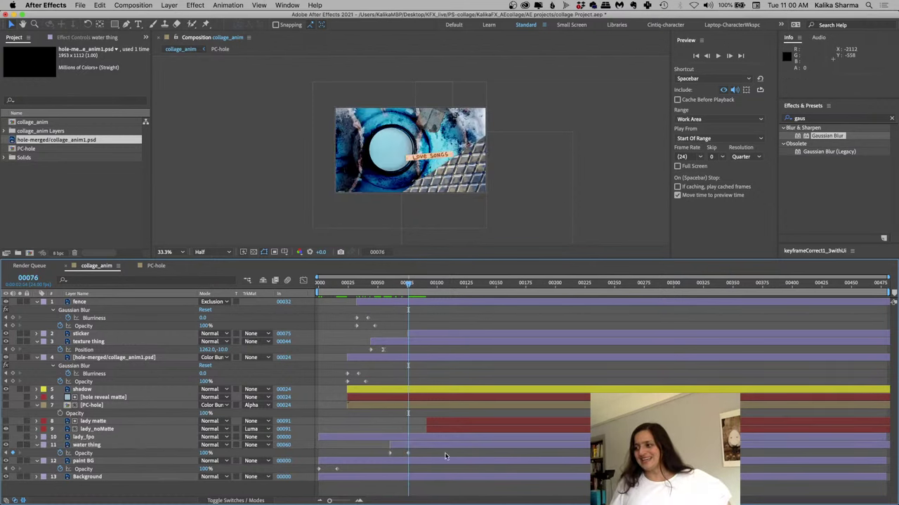
double_click(409, 455)
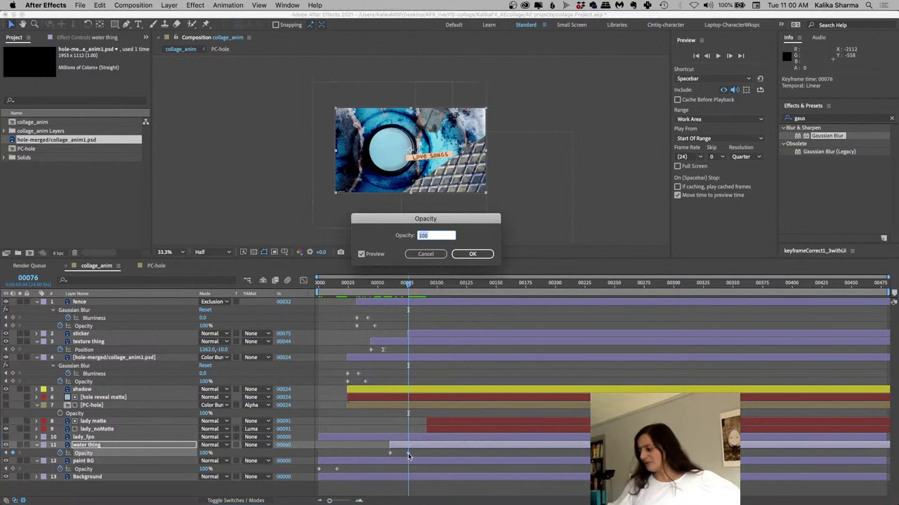
text(29)
key(Return)
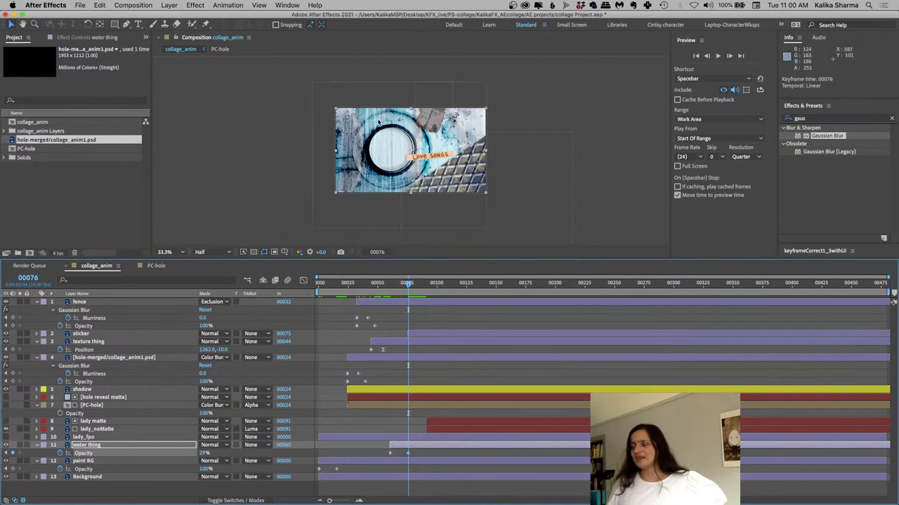
click(181, 253)
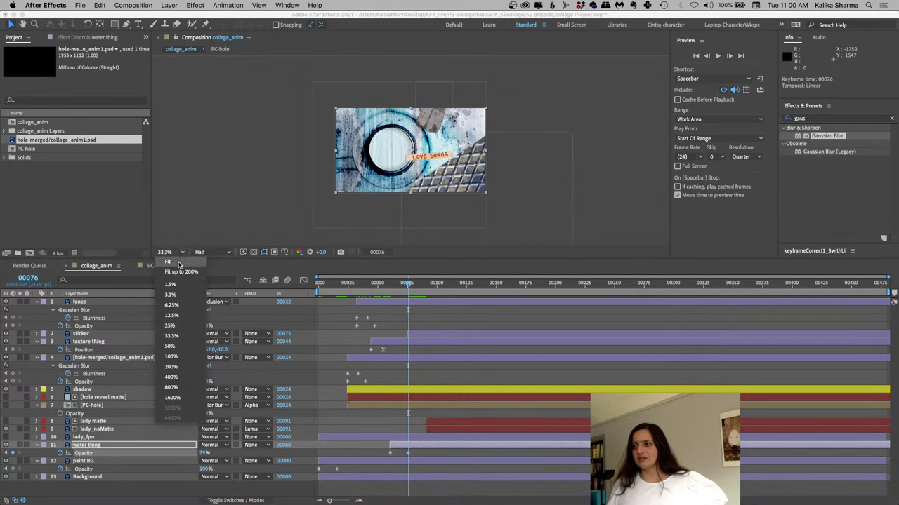
Fit the preview to the viewer, select the sticker layer and move to about frame 86
click(178, 263)
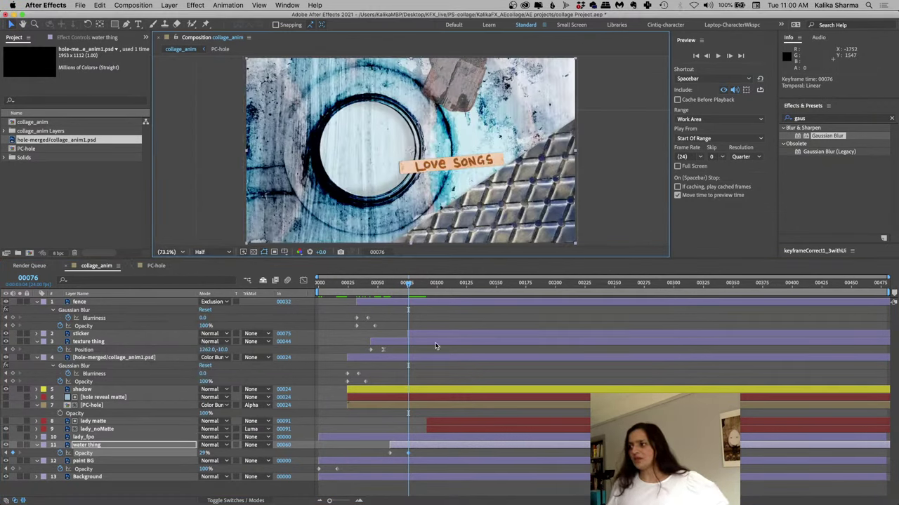
click(86, 335)
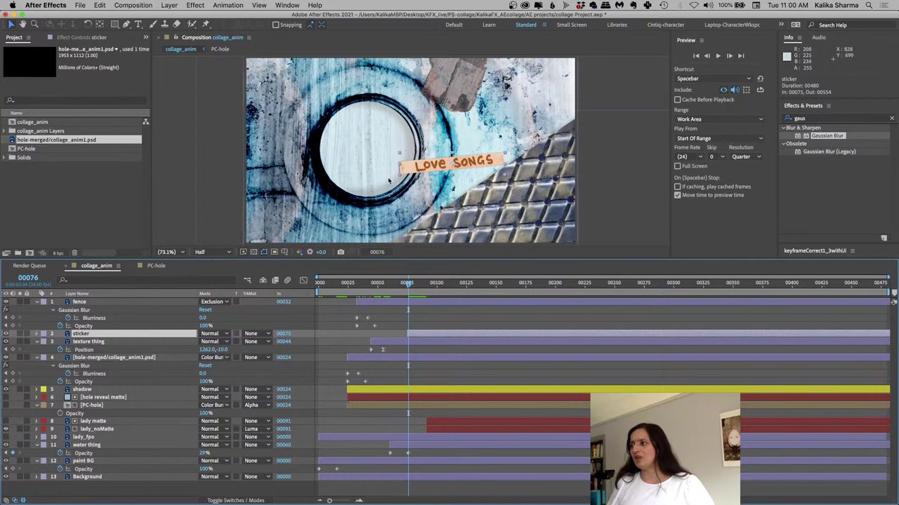
click(417, 285)
click(420, 287)
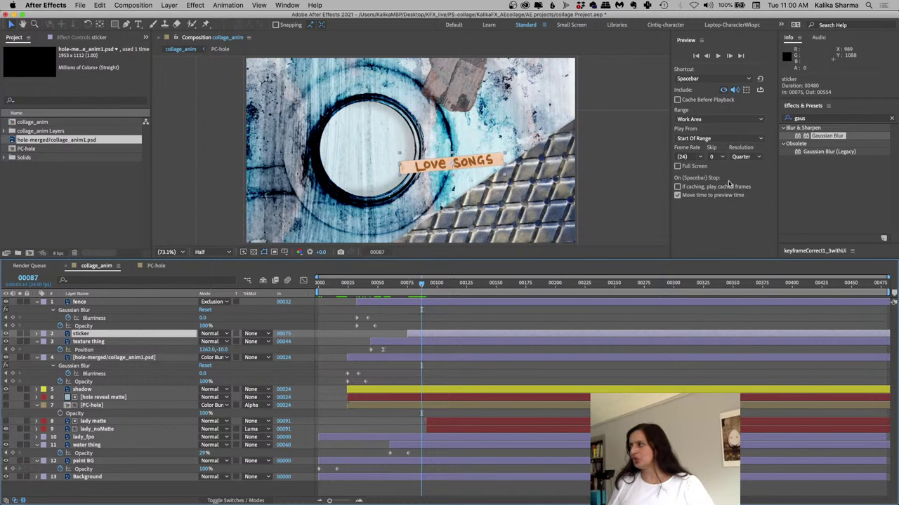
Search effects for 'page' and apply CC Page Turn to the sticker layer at frame 85
click(793, 125)
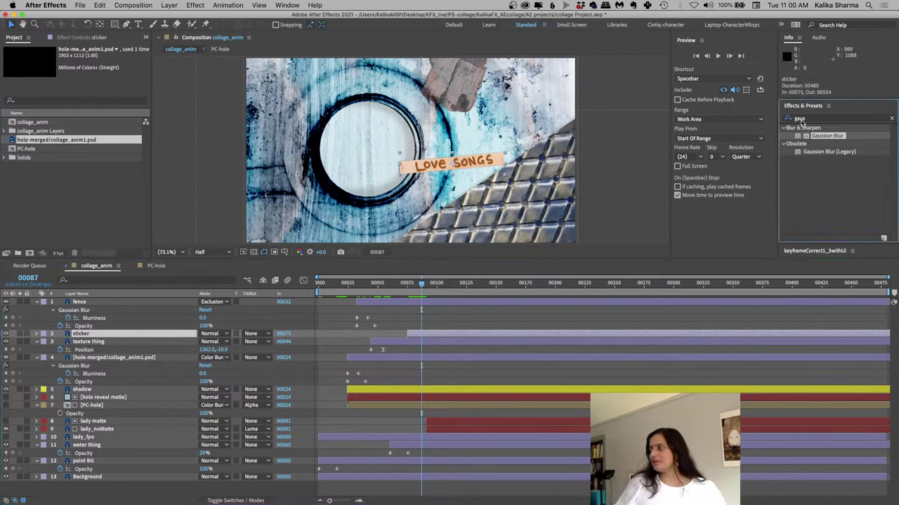
double_click(801, 119)
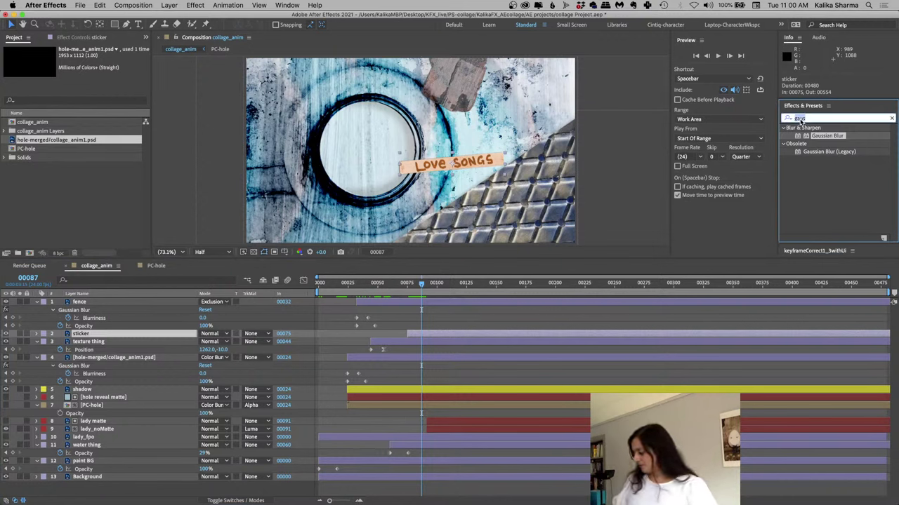
text(page)
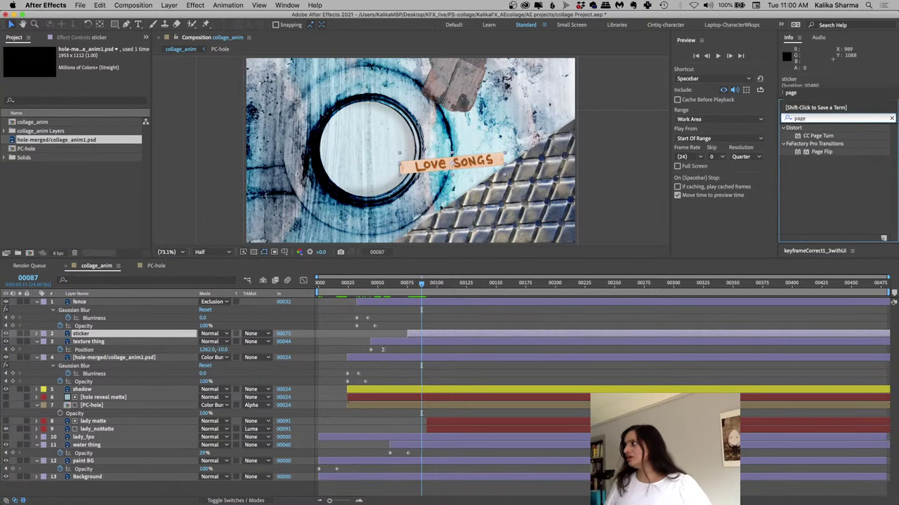
click(821, 136)
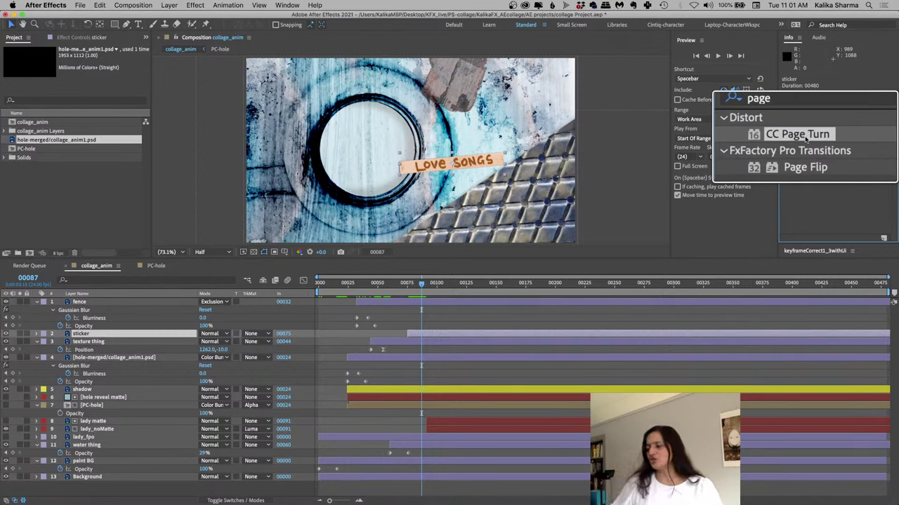
click(423, 286)
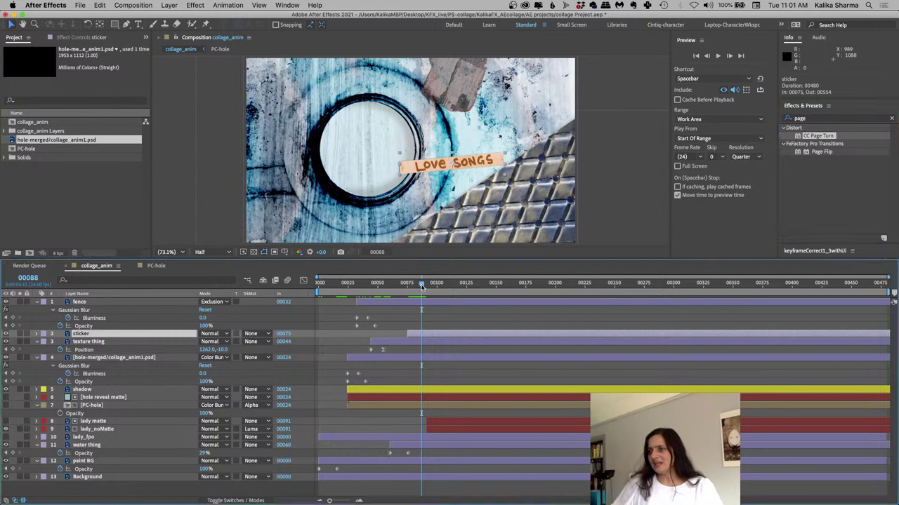
drag(423, 287, 419, 287)
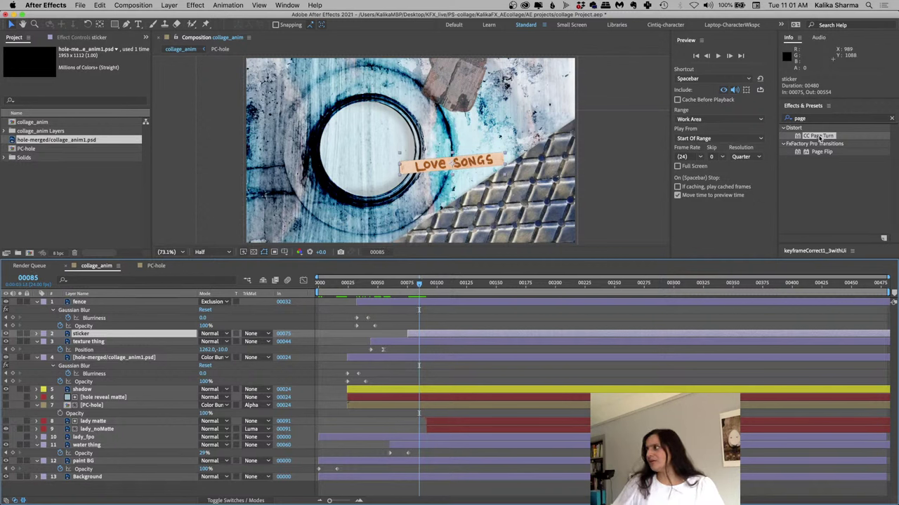
drag(818, 137, 428, 336)
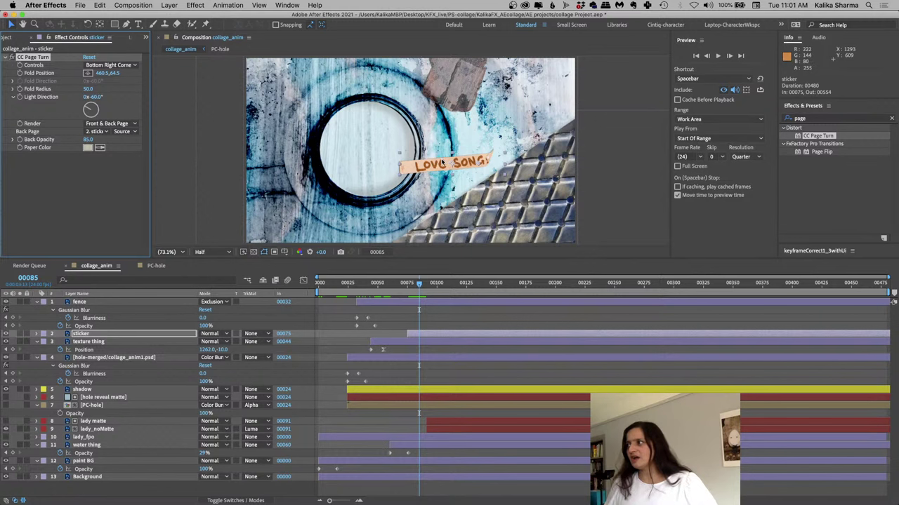
Set the page turn's light to -210°, Controls to Bottom Left Corner, Back Opacity 100
mouse_move(90, 106)
mouse_down()
mouse_move(96, 116)
mouse_move(87, 121)
mouse_up()
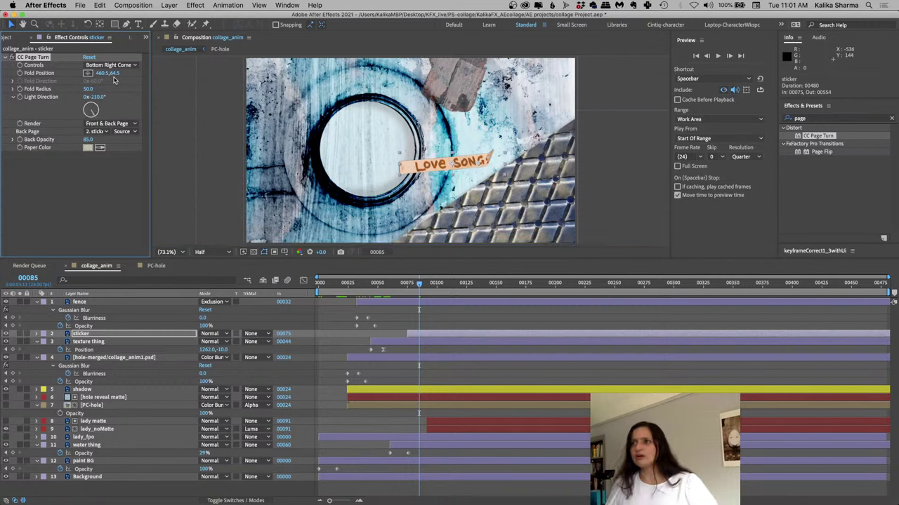
click(93, 64)
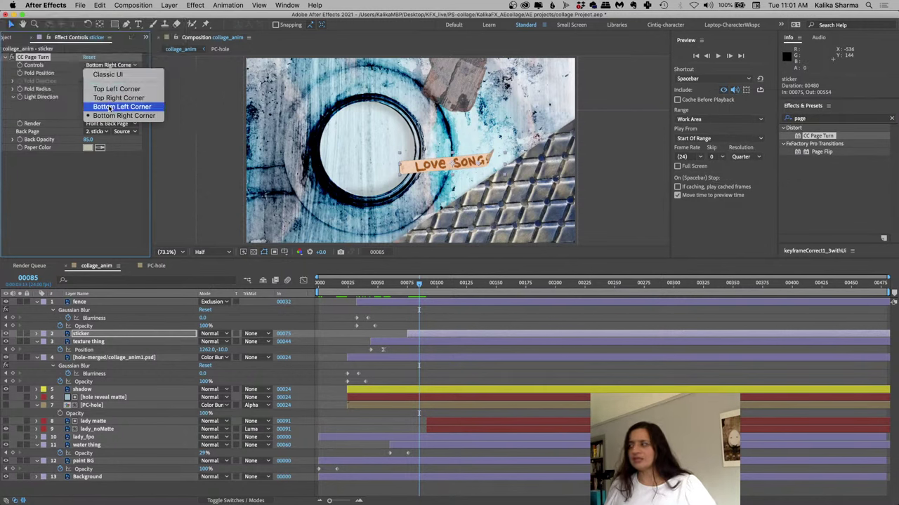
click(110, 107)
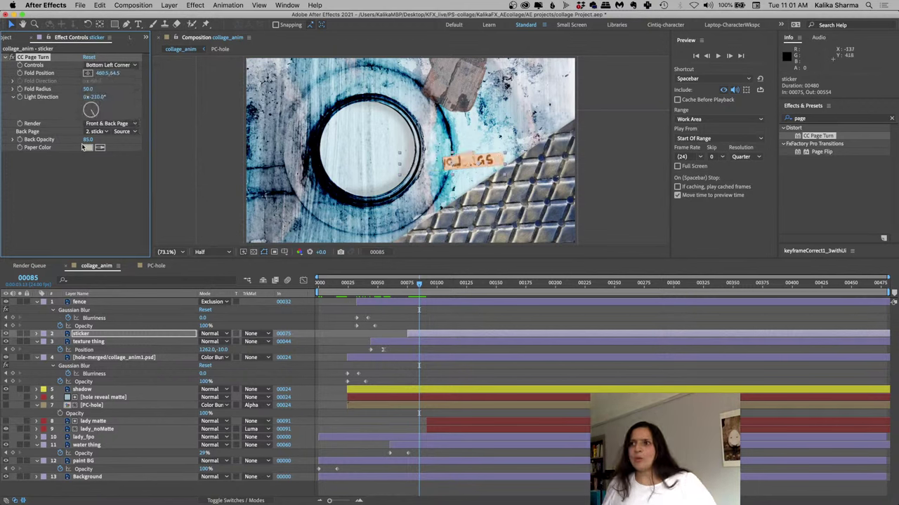
drag(85, 147, 199, 145)
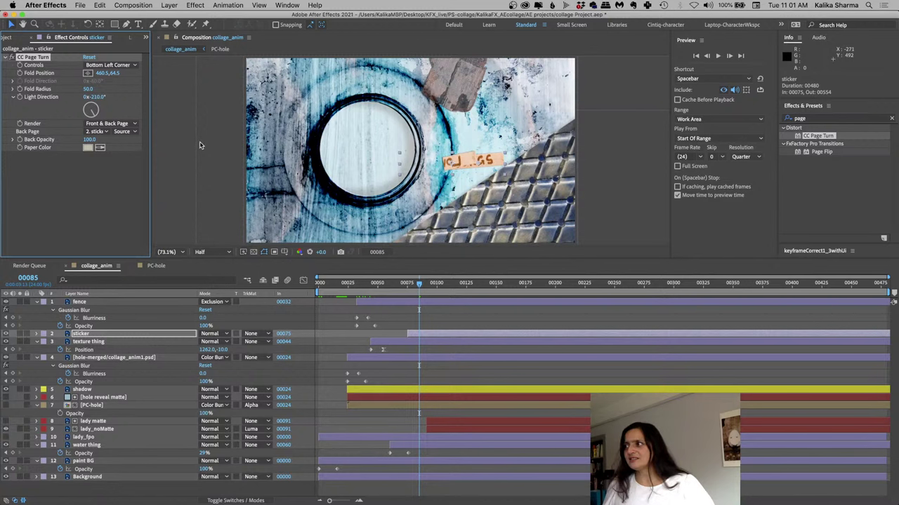
Set the page turn's Back Page layer to None
click(105, 131)
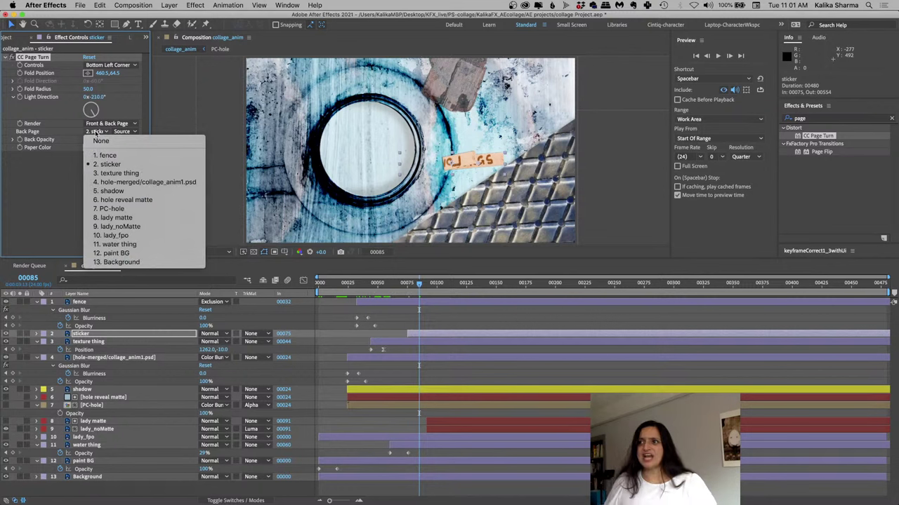
click(41, 137)
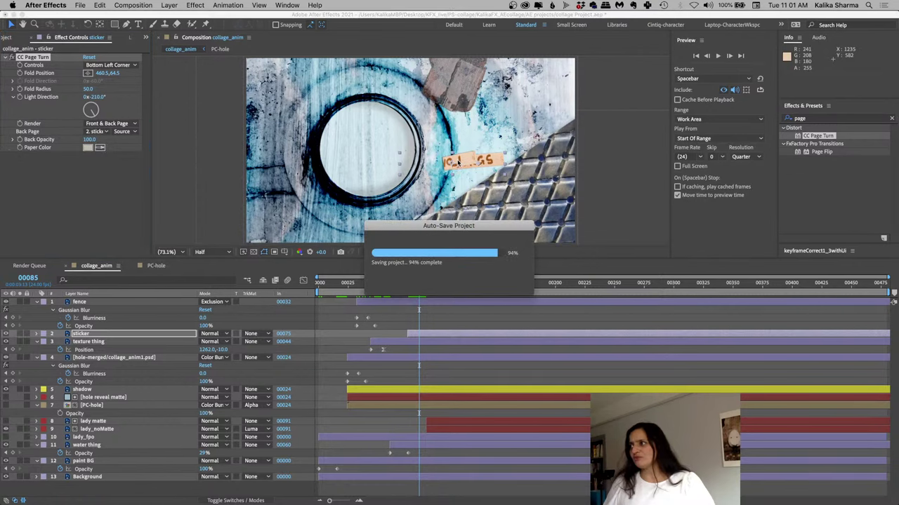
click(96, 131)
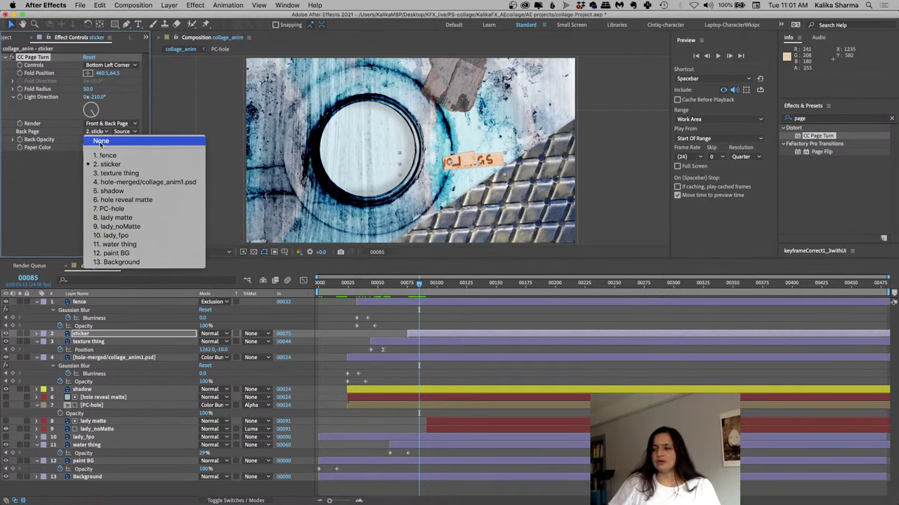
click(101, 142)
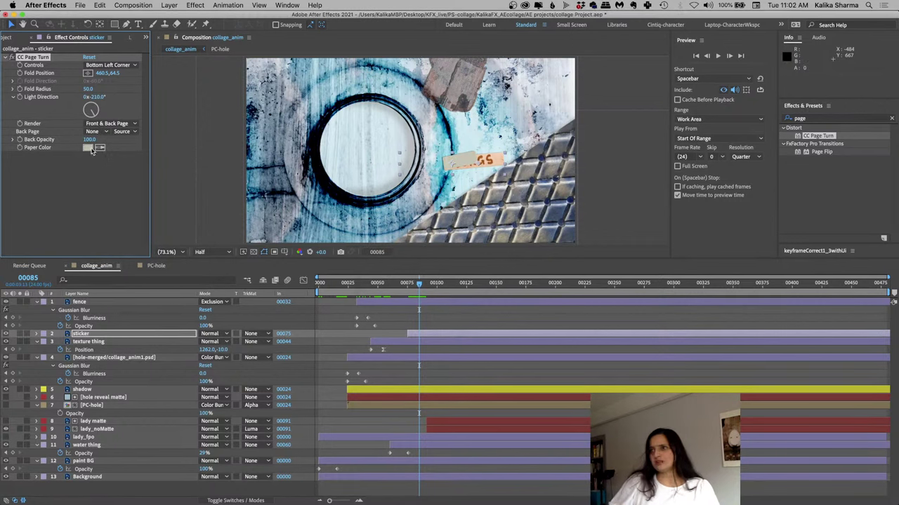
click(90, 148)
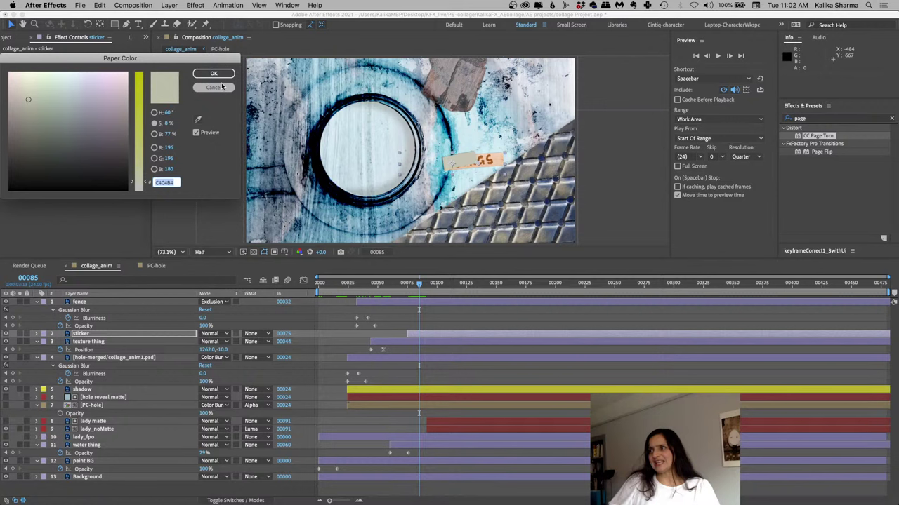
Eyedrop the sticker's orange and lighten it to FAD9C0 for the paper colour
click(197, 119)
click(488, 151)
click(500, 155)
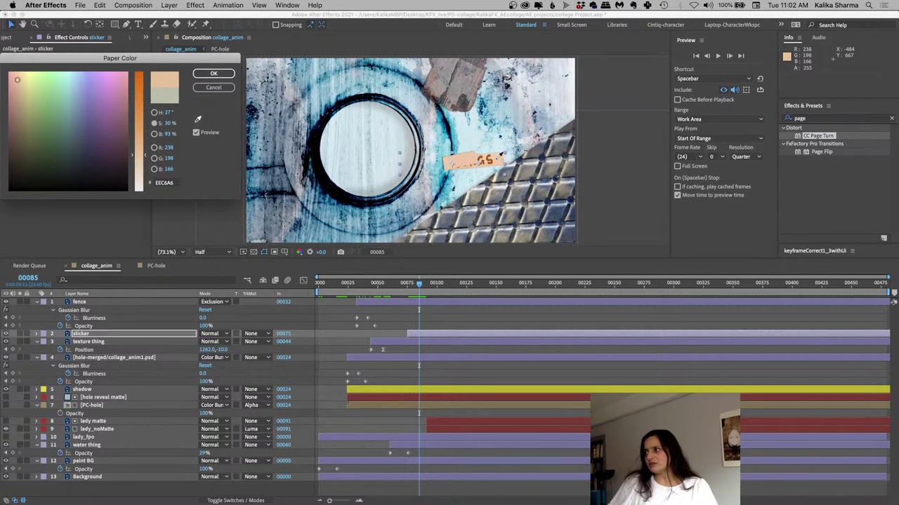
drag(145, 155, 145, 168)
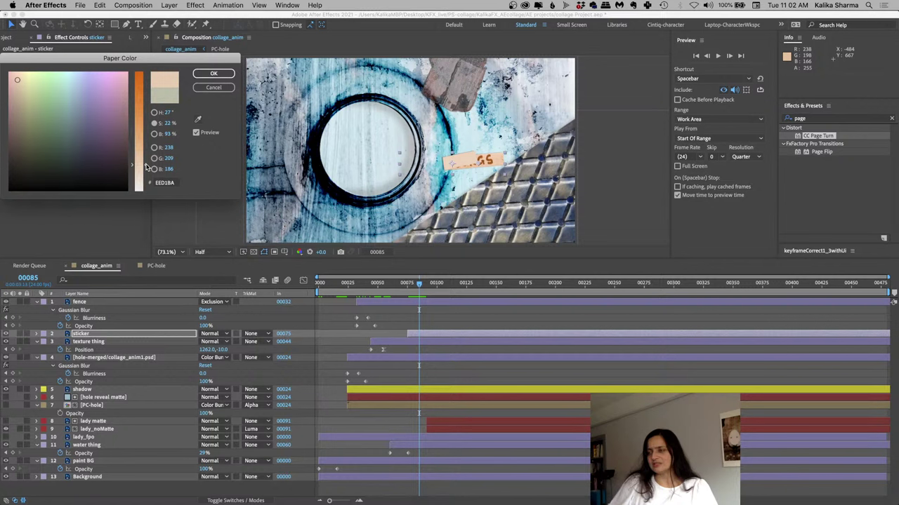
click(154, 134)
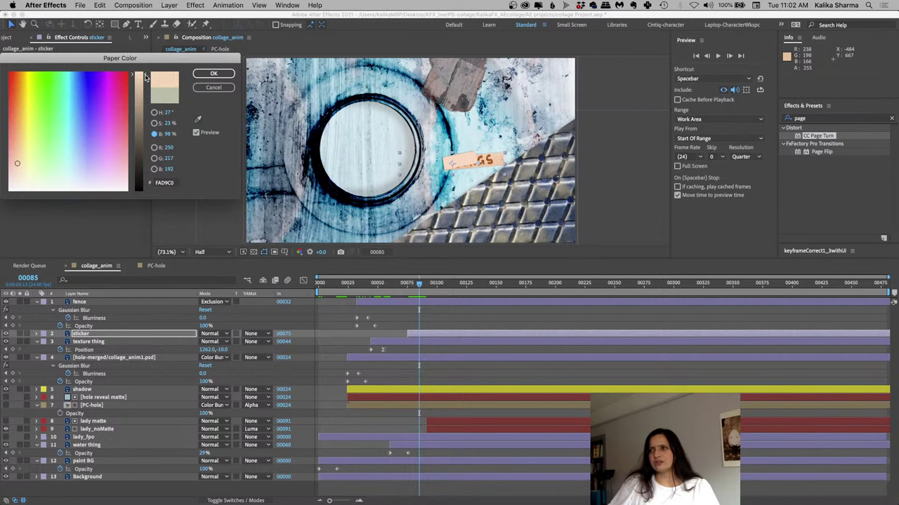
key(Return)
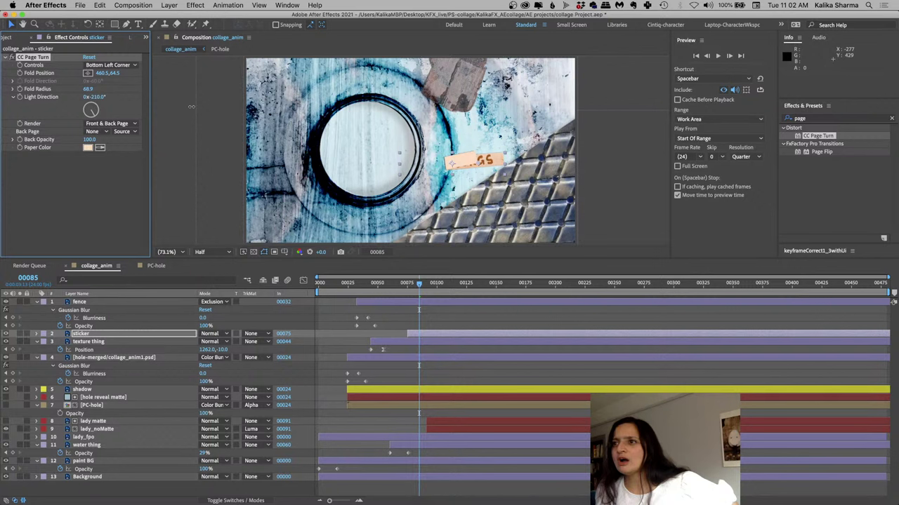
Set light to -302°, Fold Radius 85.7, and drag Fold Position to 1025.4, -236.6
drag(191, 107, 96, 109)
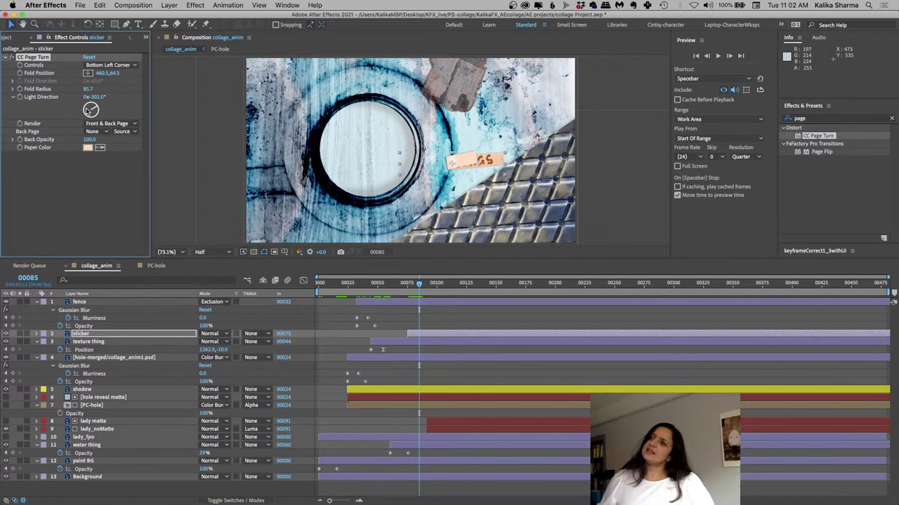
click(87, 73)
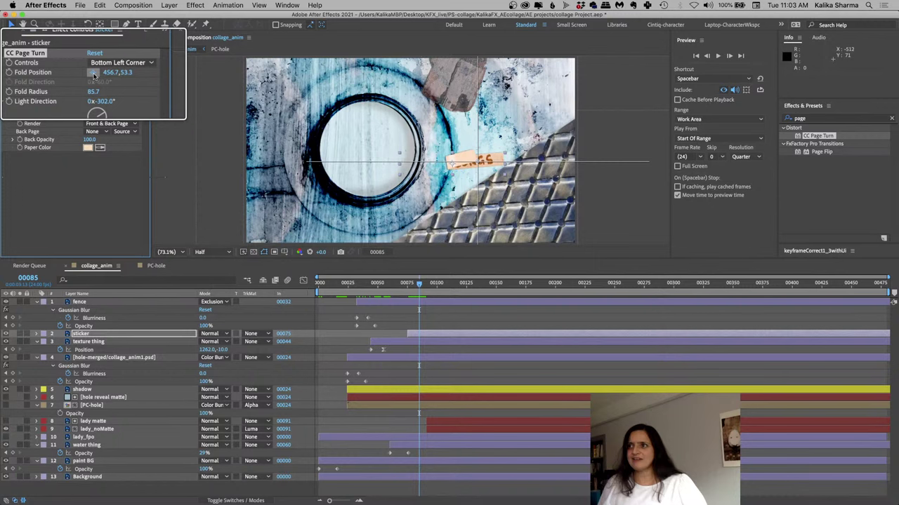
click(407, 169)
drag(407, 169, 479, 160)
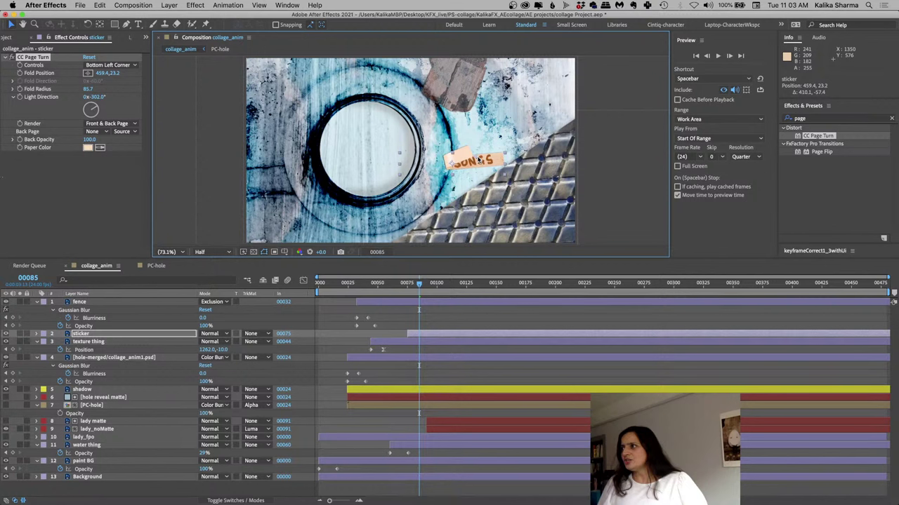
drag(480, 160, 570, 109)
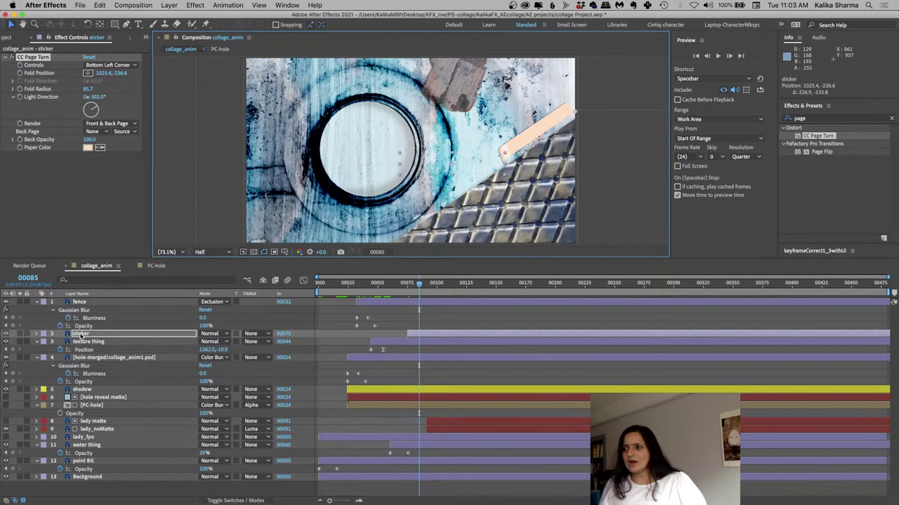
Expand the sticker layer, turn off its layer styles shading, and go to its start frame
click(36, 333)
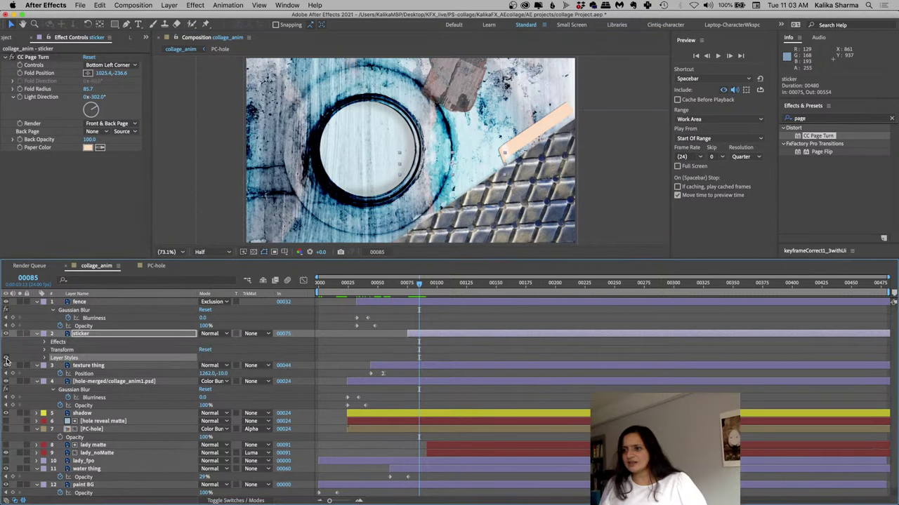
click(7, 359)
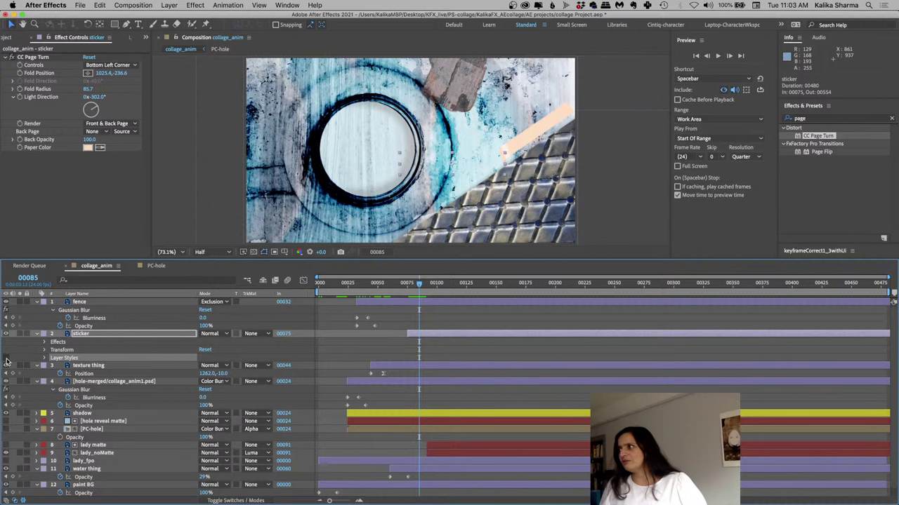
key(i)
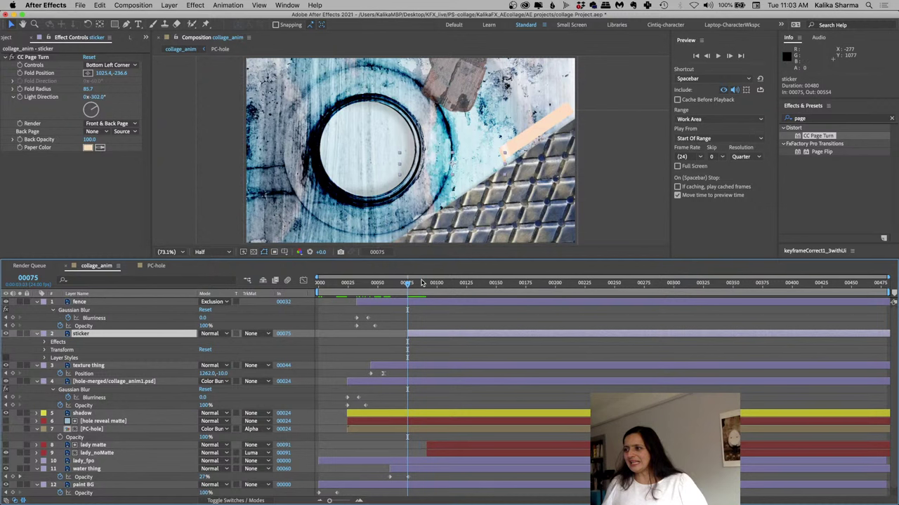
Keyframe the sticker's Fold Position at frame 75, then drag the fold back at frame 87
click(19, 73)
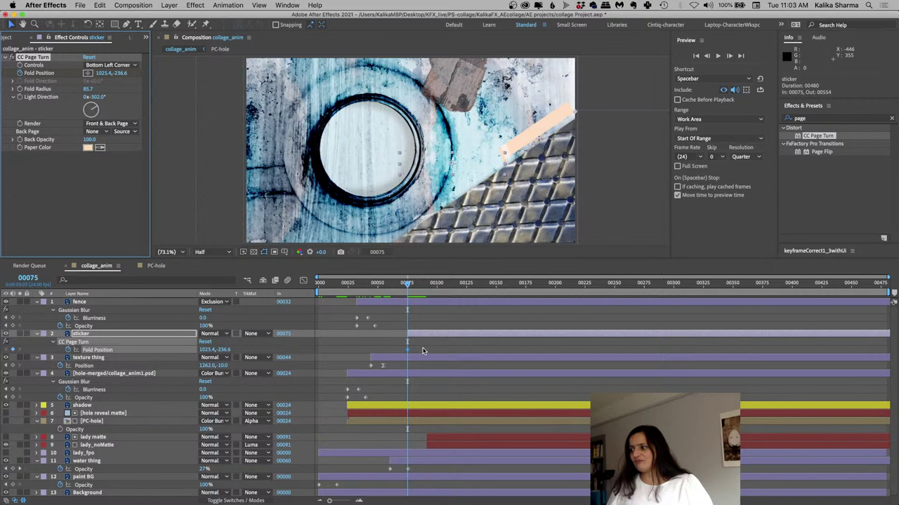
click(420, 284)
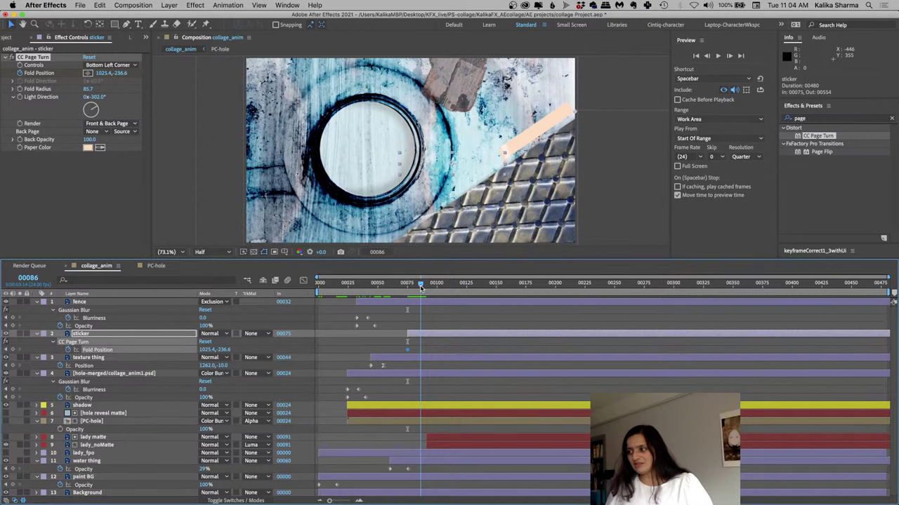
key(Page_Down)
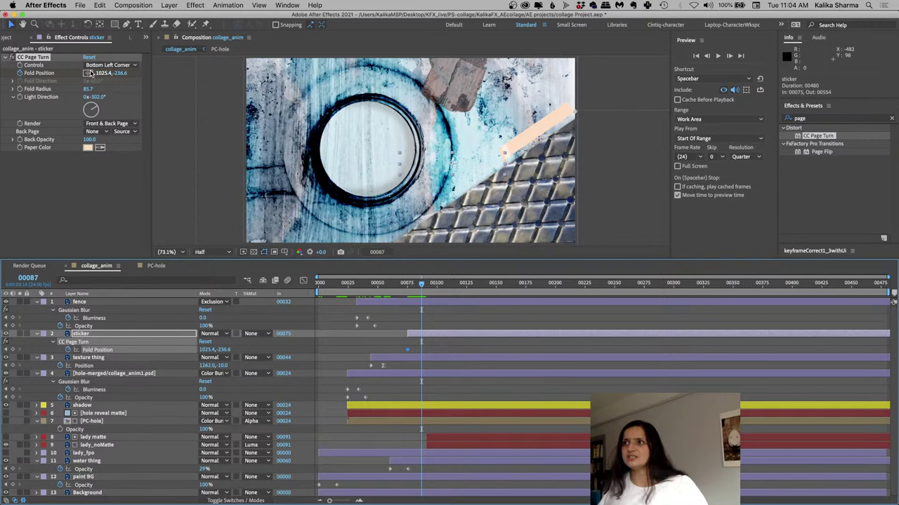
click(88, 73)
click(438, 180)
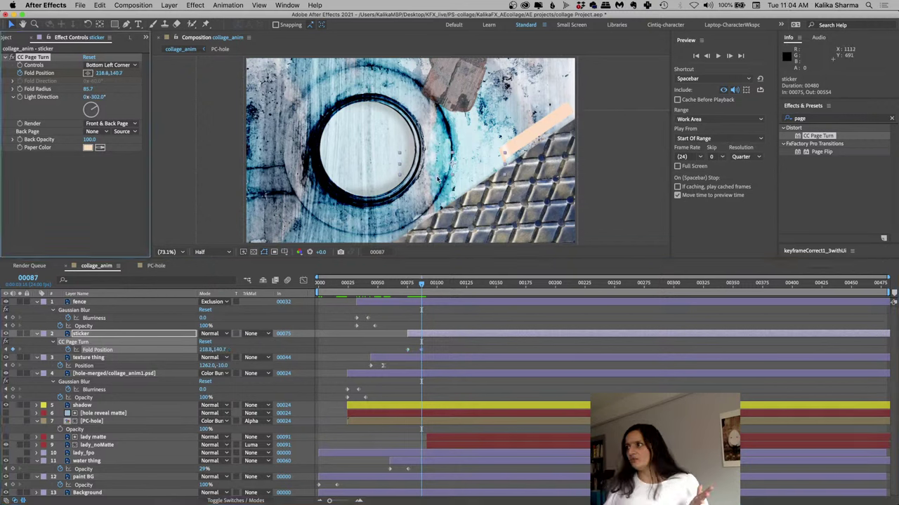
drag(438, 180, 402, 182)
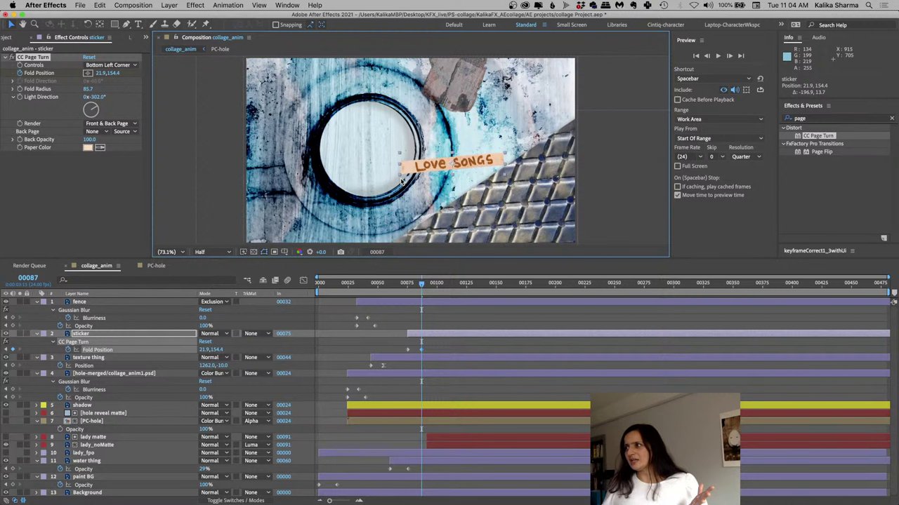
Check the sticker's fold around frame 80, then return to the first frame
click(413, 291)
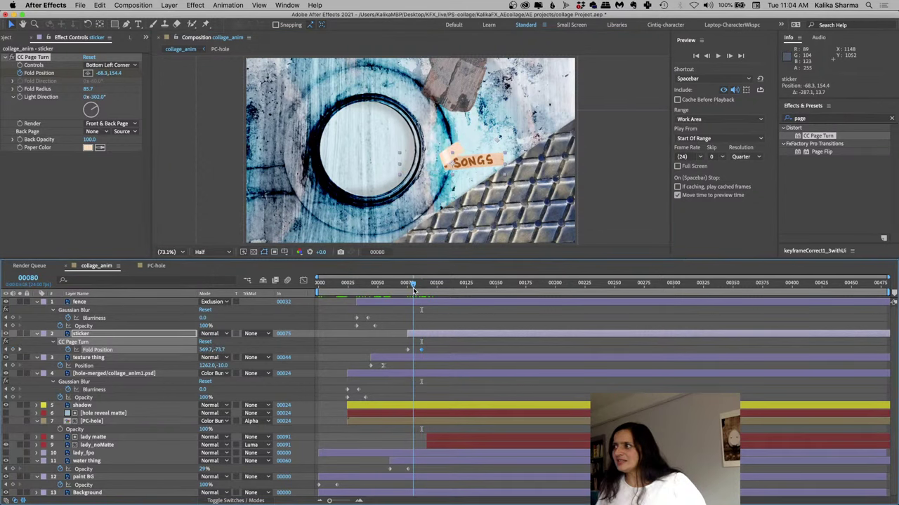
key(Page_Down)
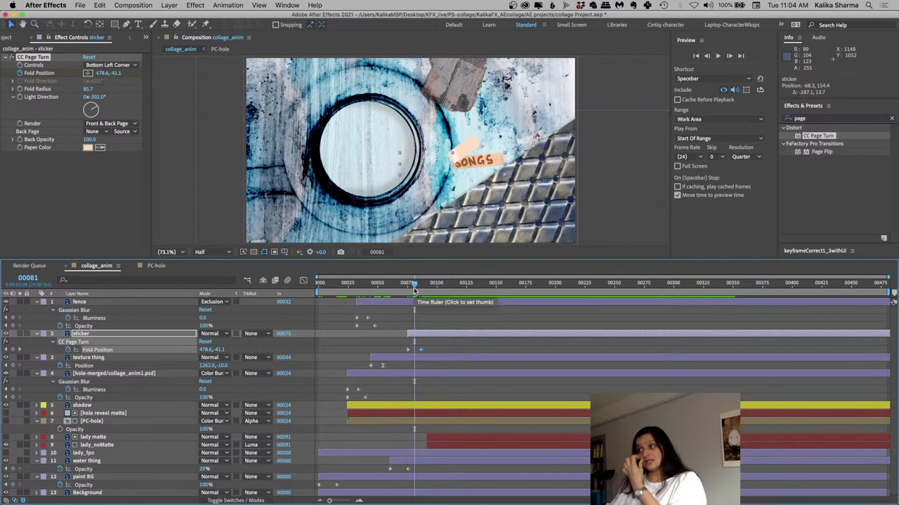
key(Home)
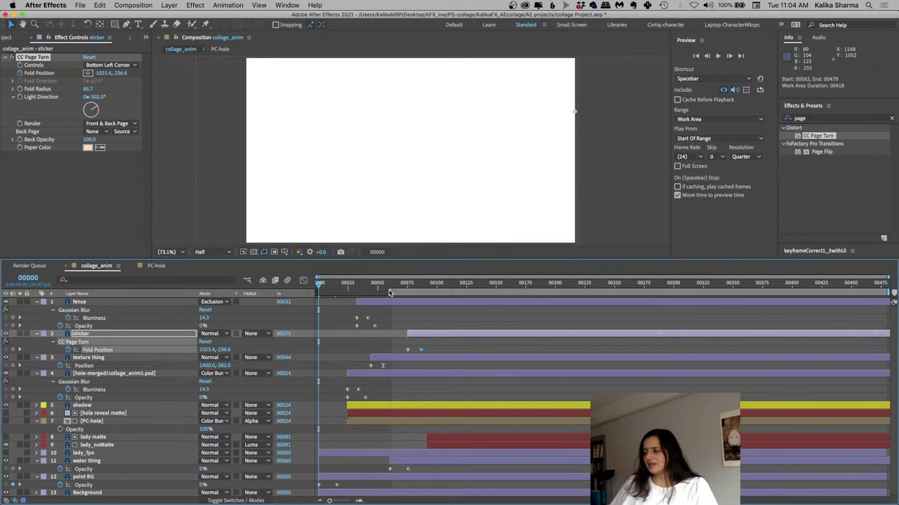
click(390, 291)
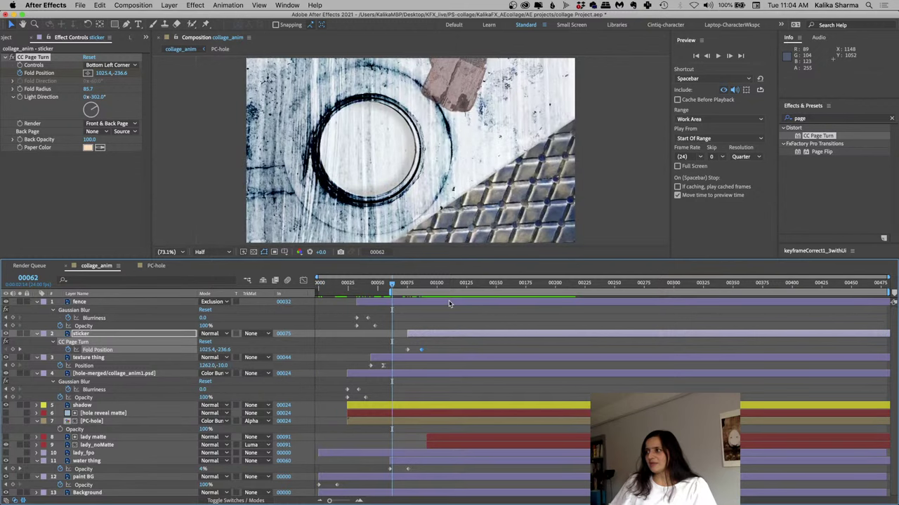
key(space)
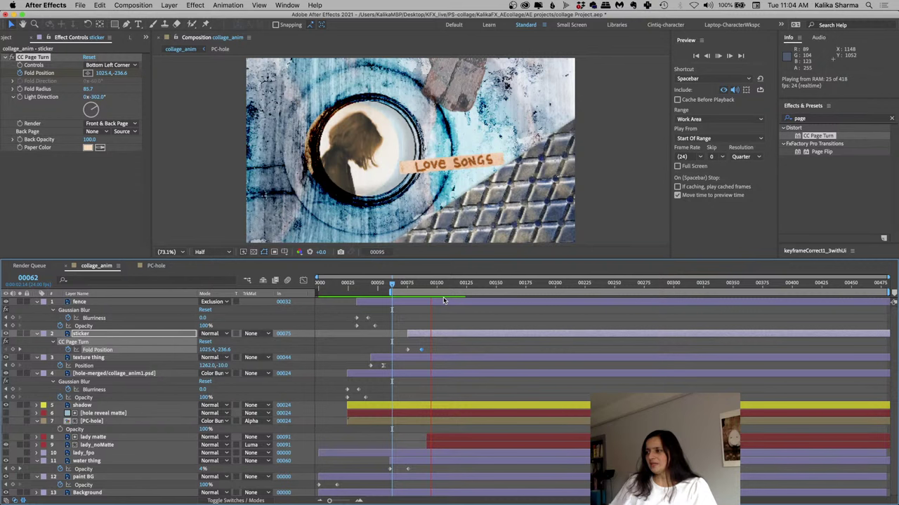
click(412, 283)
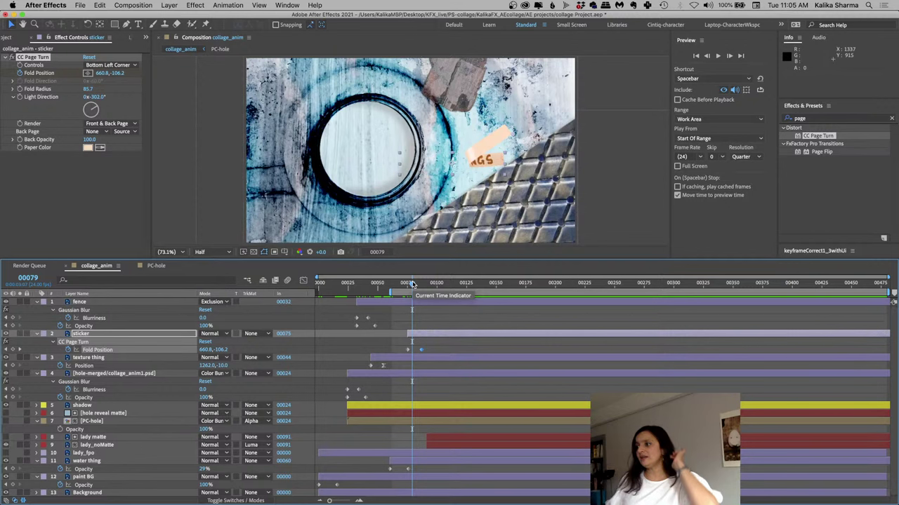
Keyframe the sticker's Position at 1201.0,615.5 on frame 79, then move to frame 75
key(shift+p)
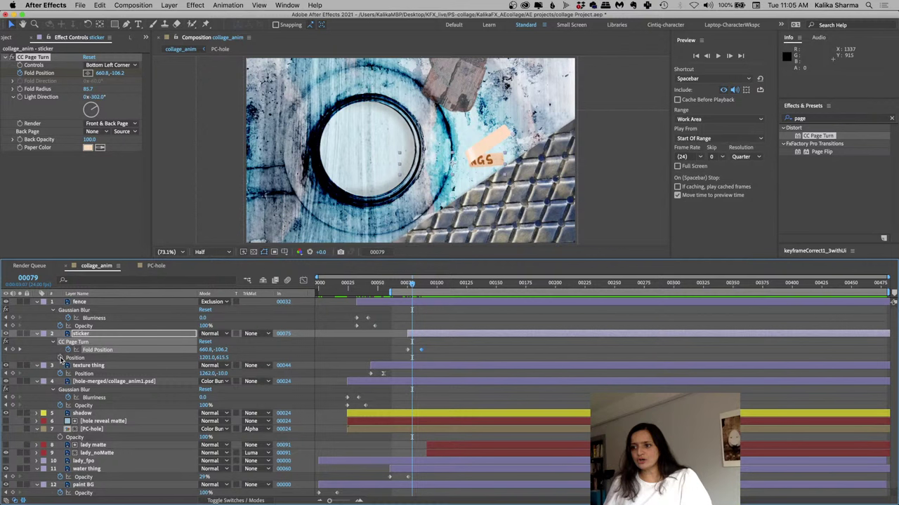
click(61, 358)
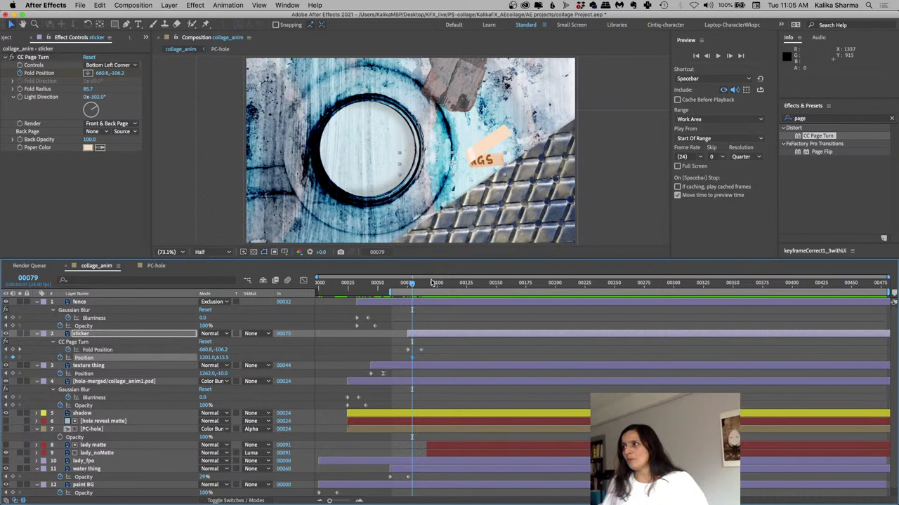
click(407, 287)
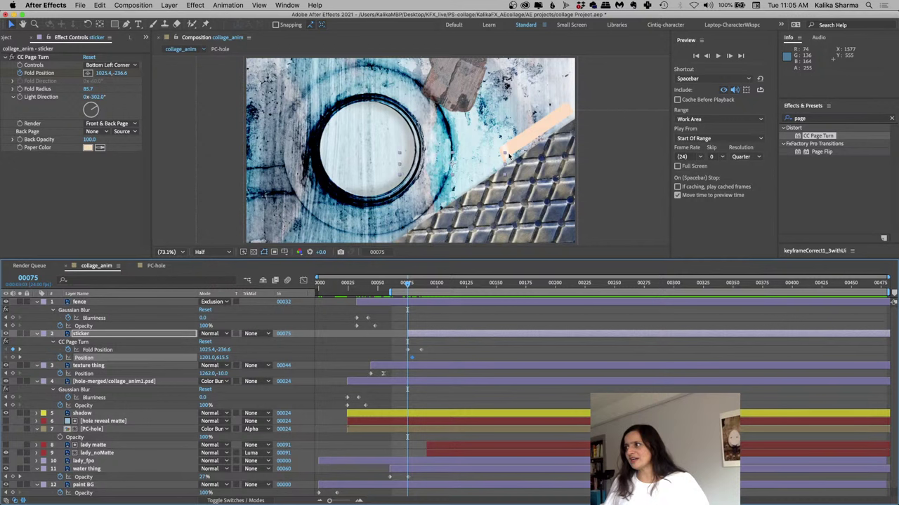
Apply Easy Ease to the sticker's Position keyframe via Keyframe Assistant
right_click(411, 358)
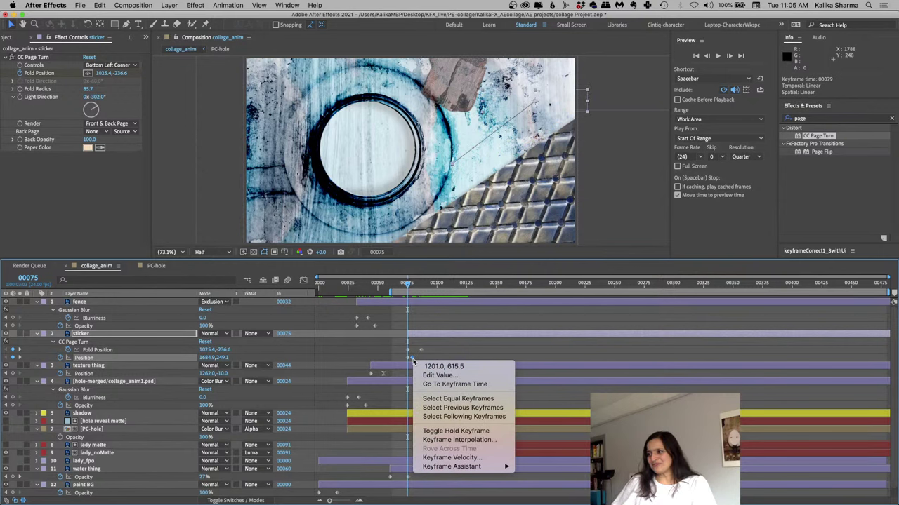
mouse_move(463, 466)
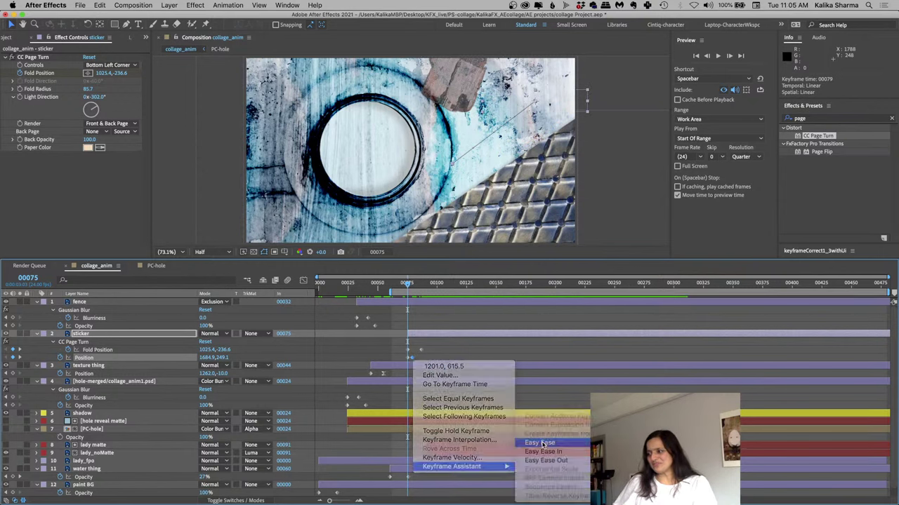
click(541, 443)
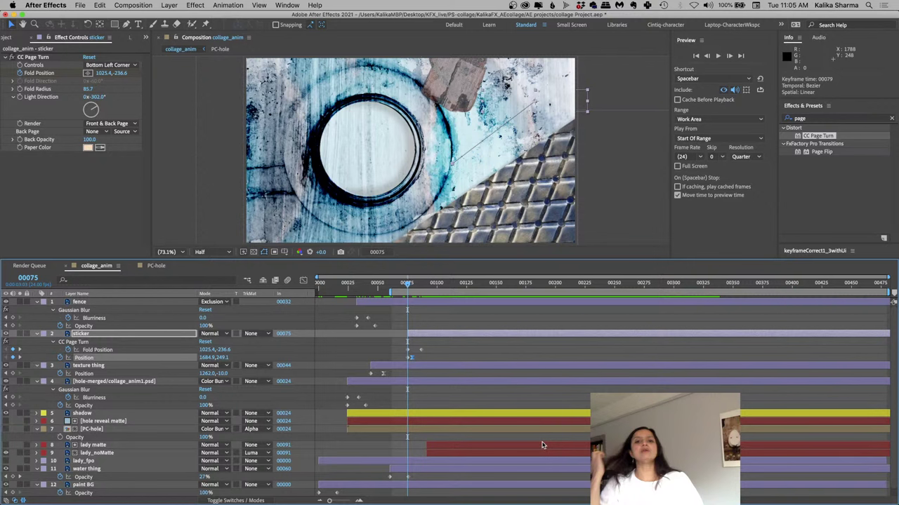
Preview the sticker's entrance, then set shadow direction 231°, softness 3 and distance 9
click(403, 284)
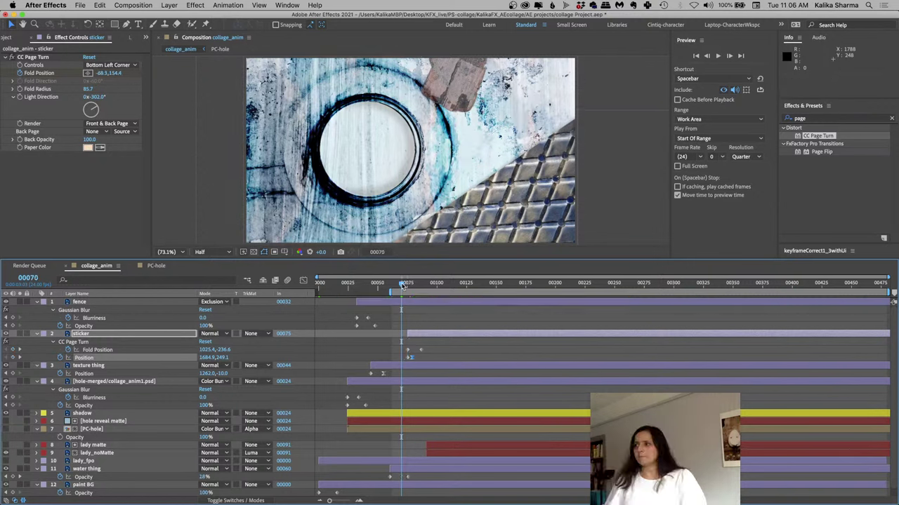
key(space)
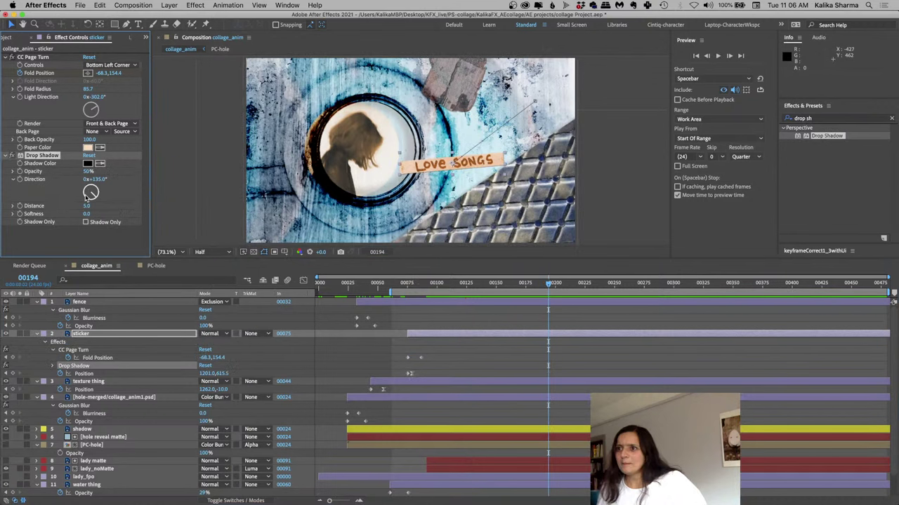
drag(87, 199, 87, 214)
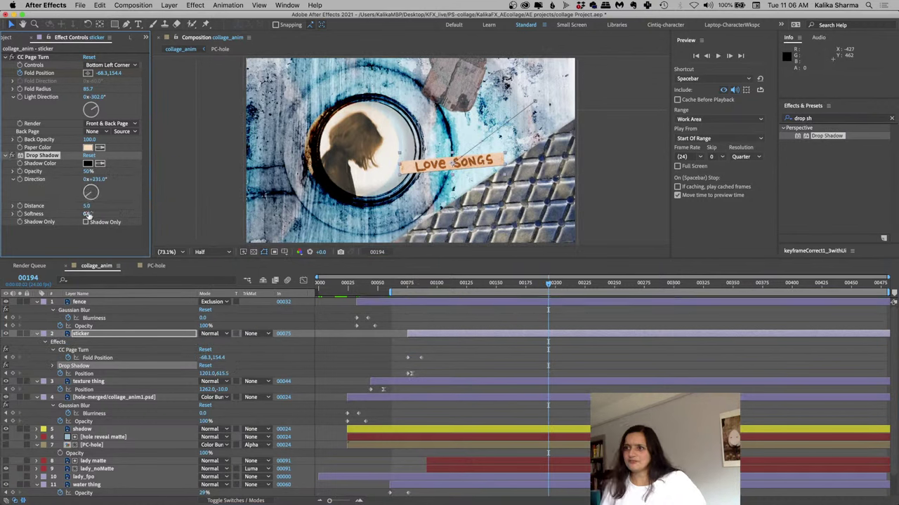
drag(87, 214, 90, 216)
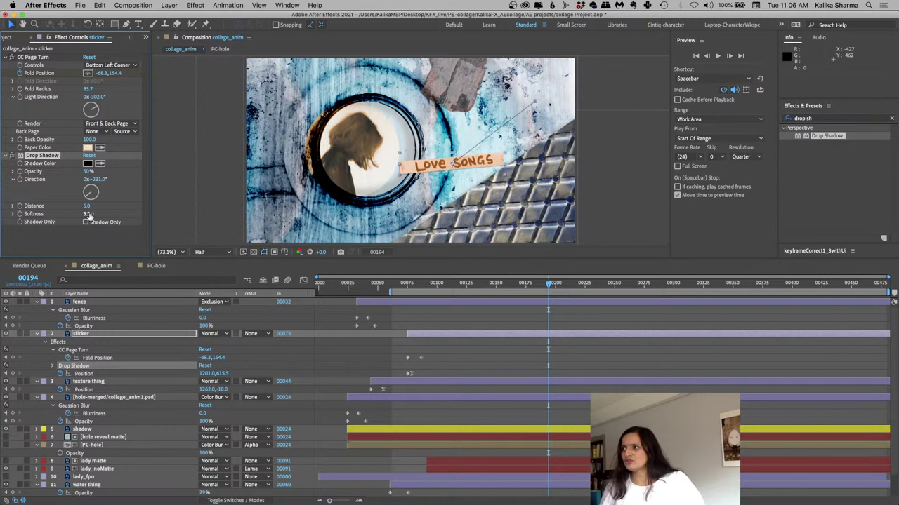
drag(87, 206, 92, 203)
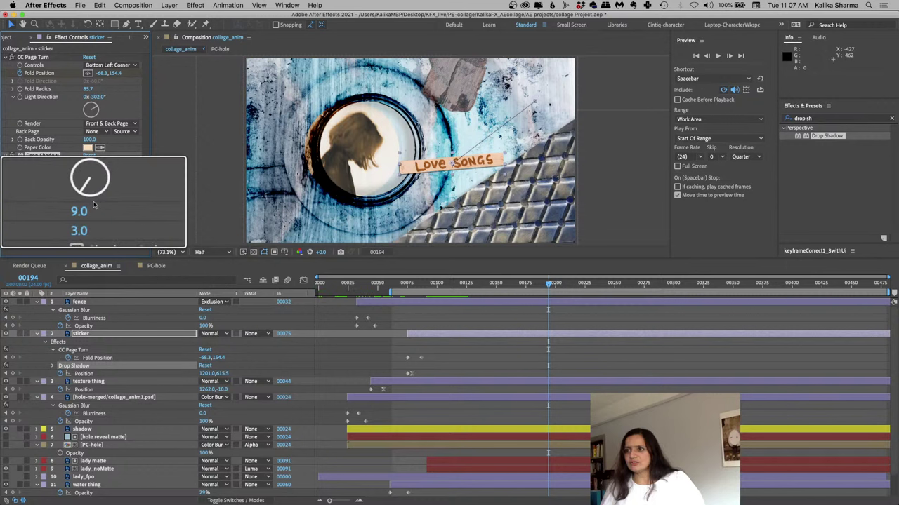
Set the shadow opacity to 30% and select the hole-merged/collage_anim1.psd layer
click(95, 174)
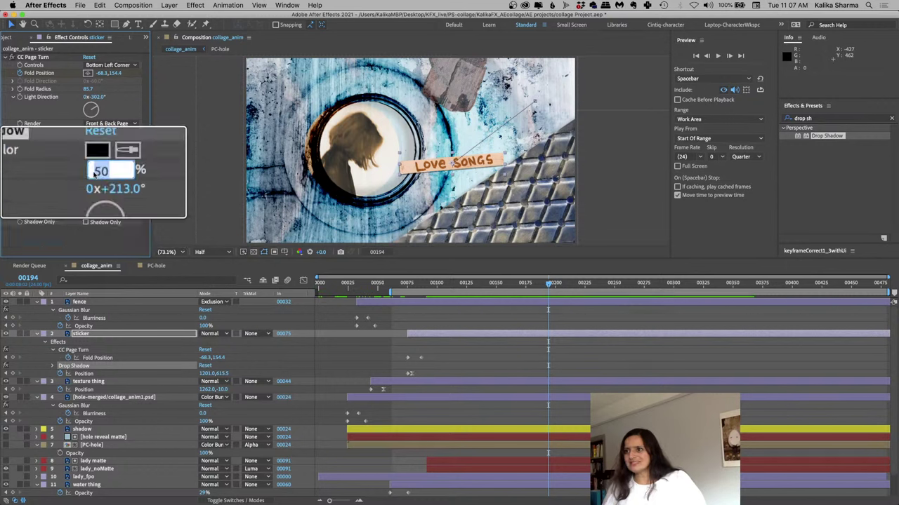
text(30)
key(Return)
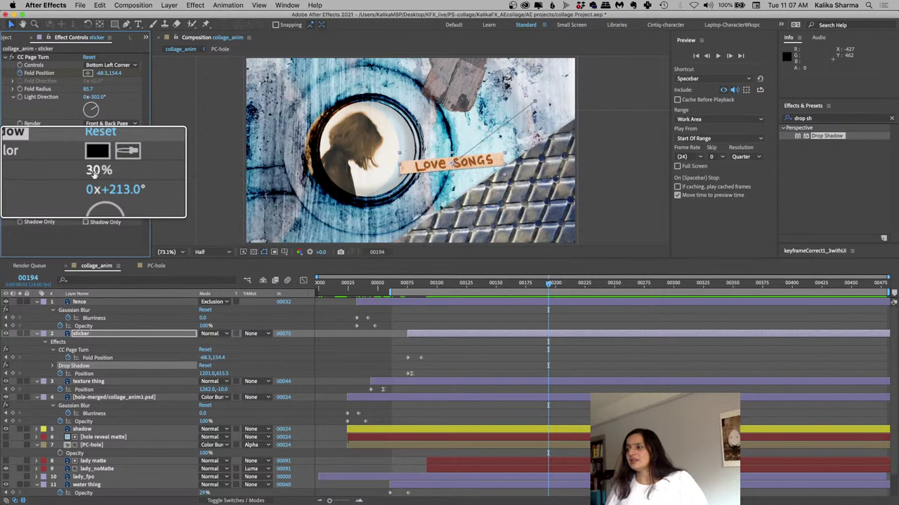
click(105, 397)
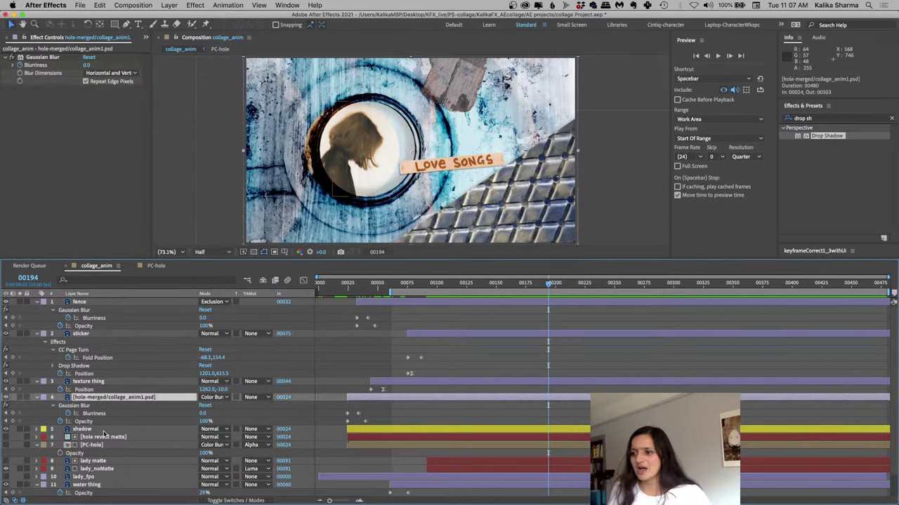
Select both lady layers and shift their keyframes 10 frames later
click(92, 461)
shift+click(98, 469)
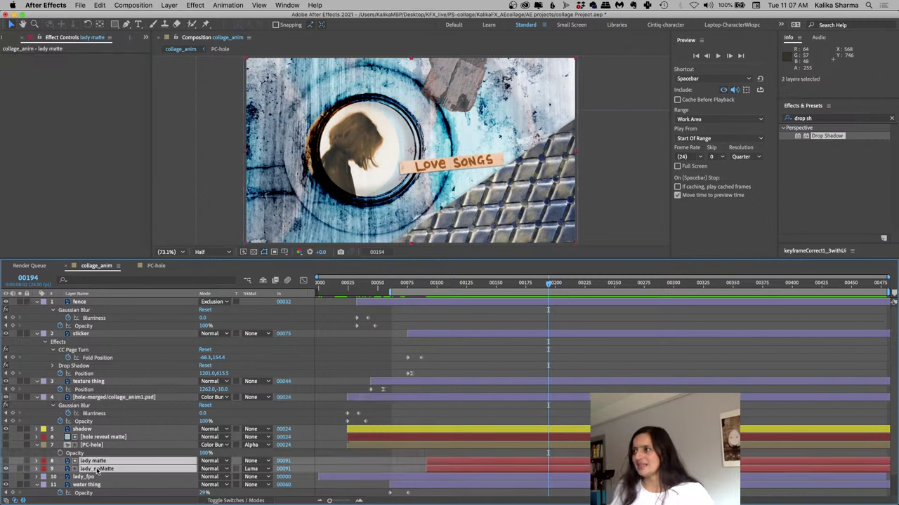
key(alt+shift+Right)
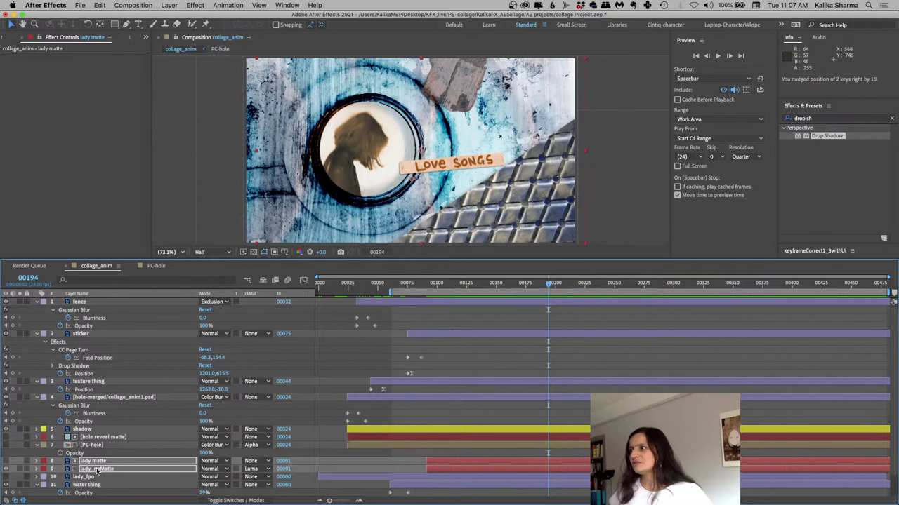
Move to frame 00107 and select only the lady_noMatte layer
click(441, 285)
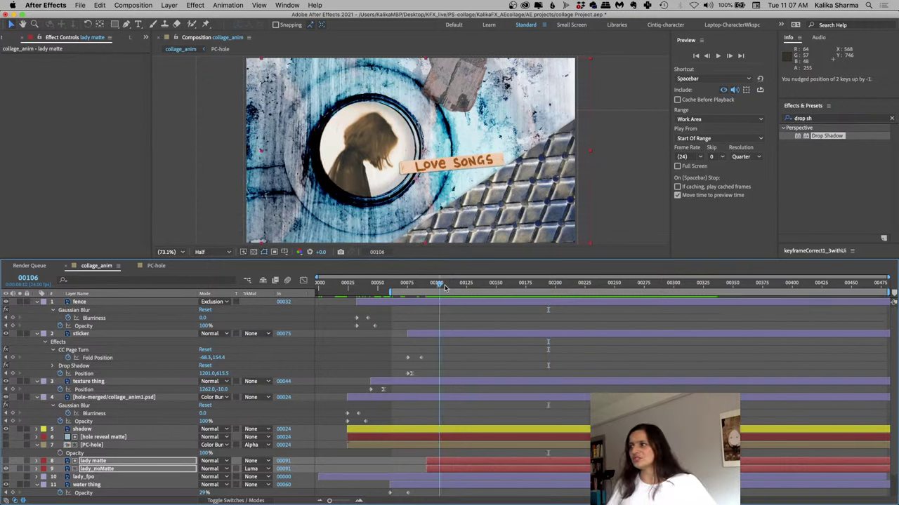
click(444, 285)
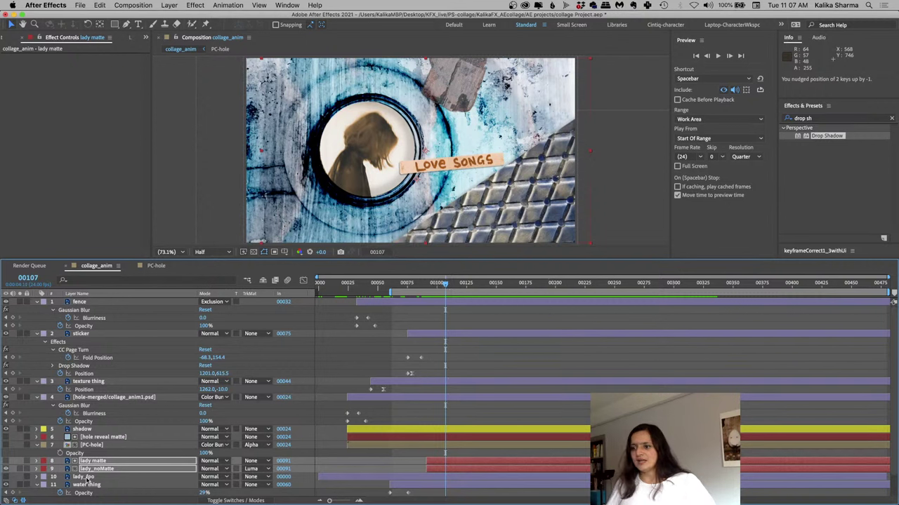
click(92, 469)
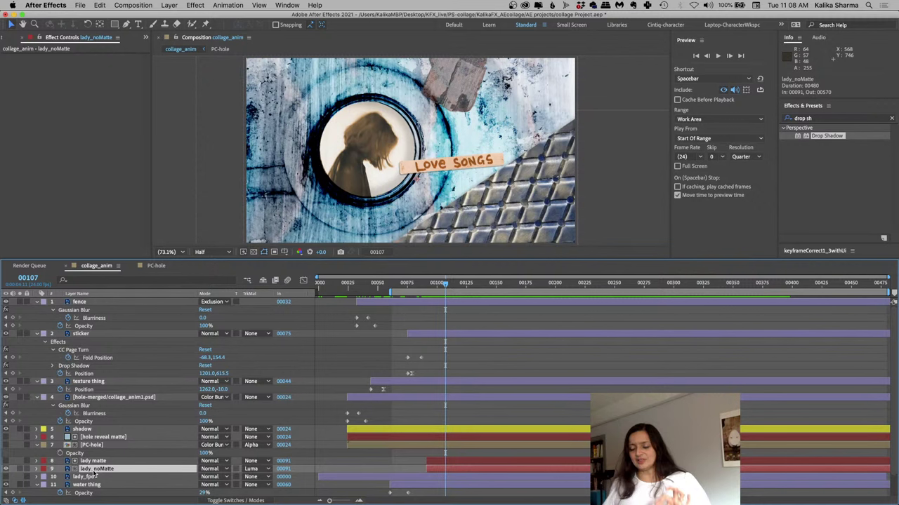
At lady_noMatte's starting frame 00091, set its Opacity to 0%
key(u)
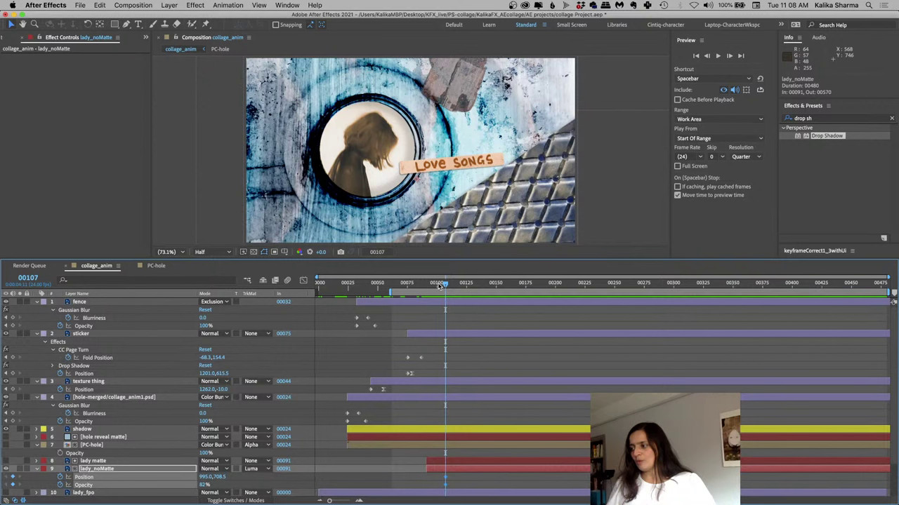
key(i)
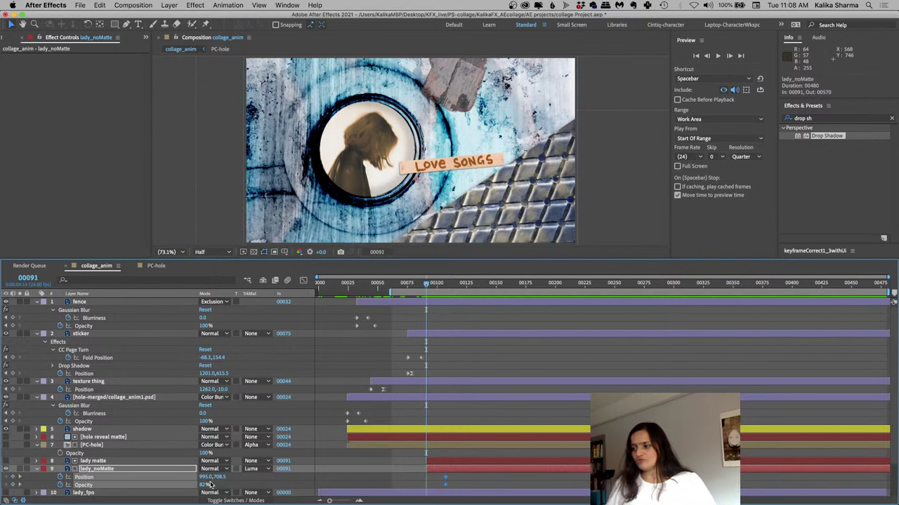
drag(207, 485, 141, 485)
Nudge lady_noMatte left to 545.0,708.5 and preview the girl's fade-in
click(184, 469)
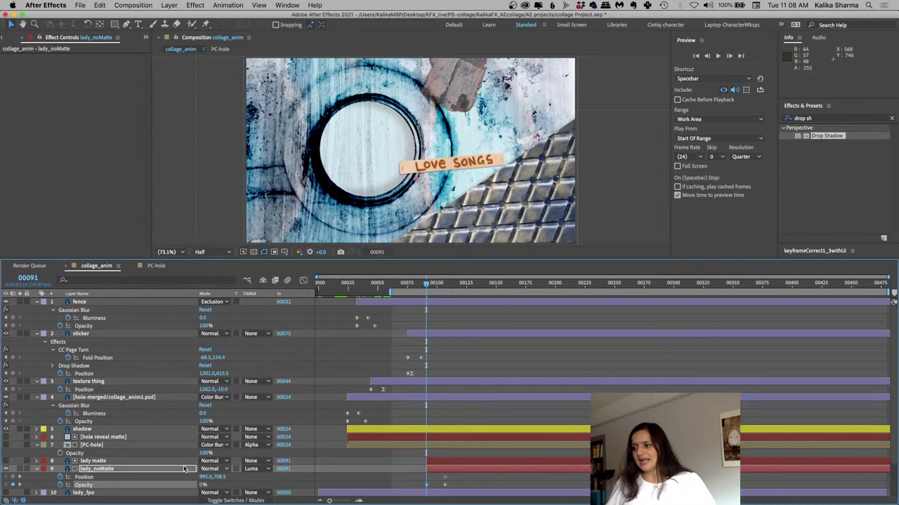
click(184, 468)
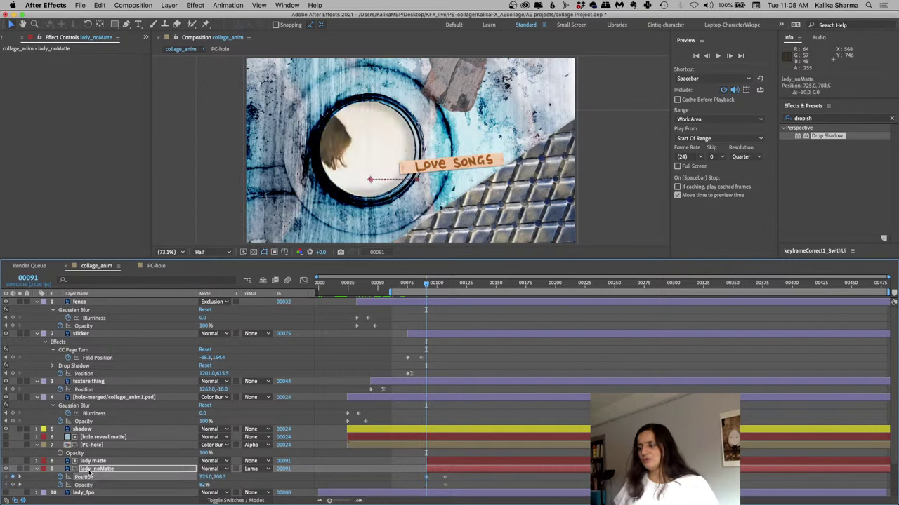
key(shift+Left)
key(shift+Left)
key(shift+Left)
key(shift+Left)
key(shift+Left)
key(shift+Left)
key(shift+Left)
key(shift+Left)
key(shift+Left)
key(shift+Left)
key(shift+Left)
key(shift+Left)
key(shift+Left)
key(shift+Left)
key(shift+Left)
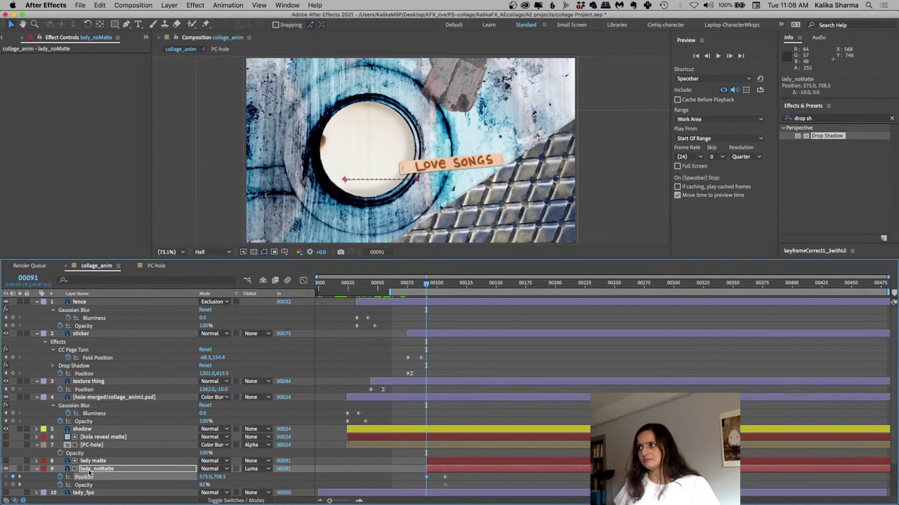
key(shift+Left)
key(shift+Left)
key(shift+Left)
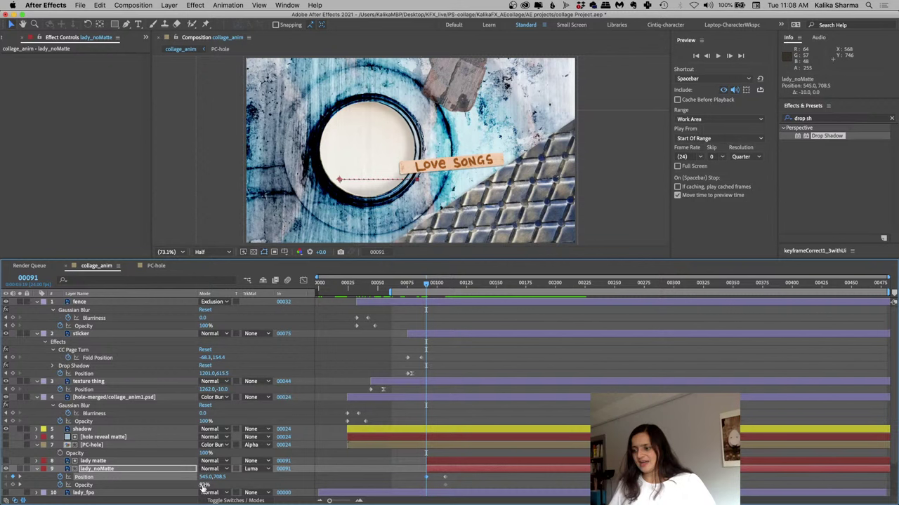
key(space)
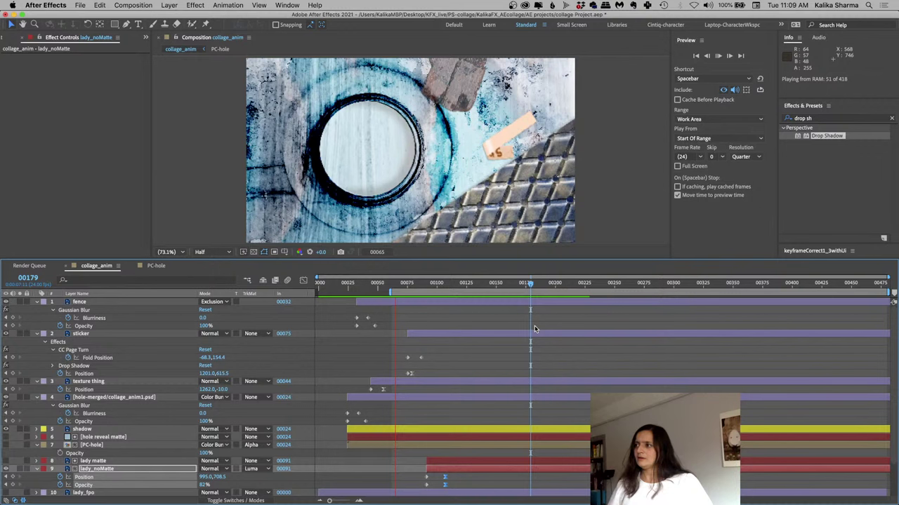
Drag lady_noMatte's ending Position and Opacity keyframes later to frame 00128
click(425, 481)
click(425, 484)
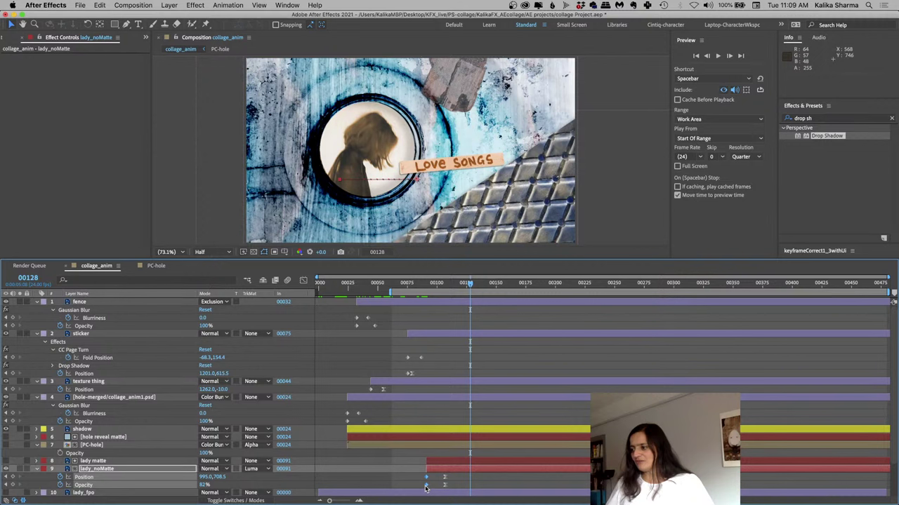
drag(444, 481, 470, 482)
Jump to frame 00127, then to 00082, and return to frame 00000
click(28, 277)
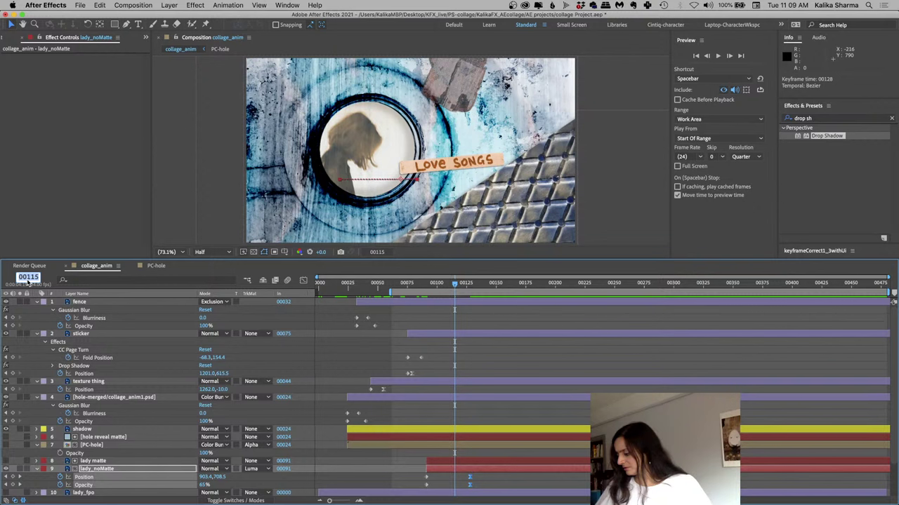
text(127)
key(Return)
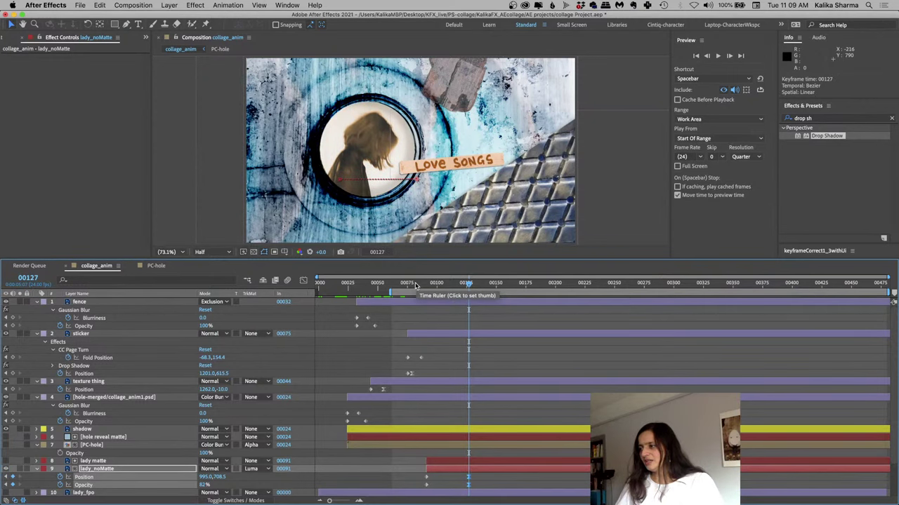
click(414, 285)
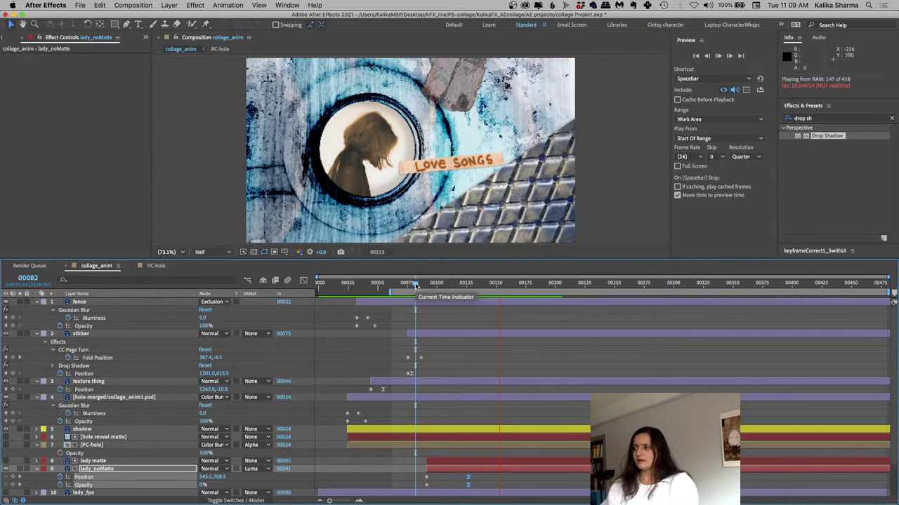
key(Home)
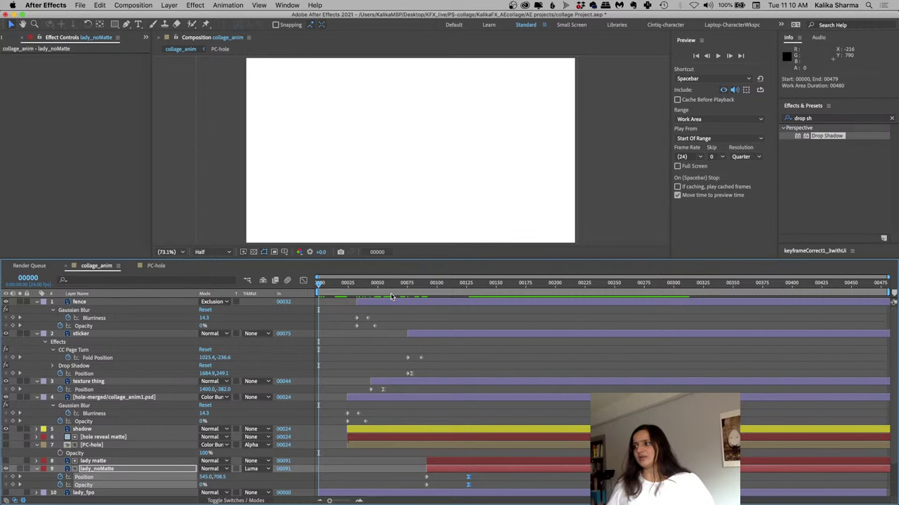
Play a preview of the collage_anim animation and stop it
key(space)
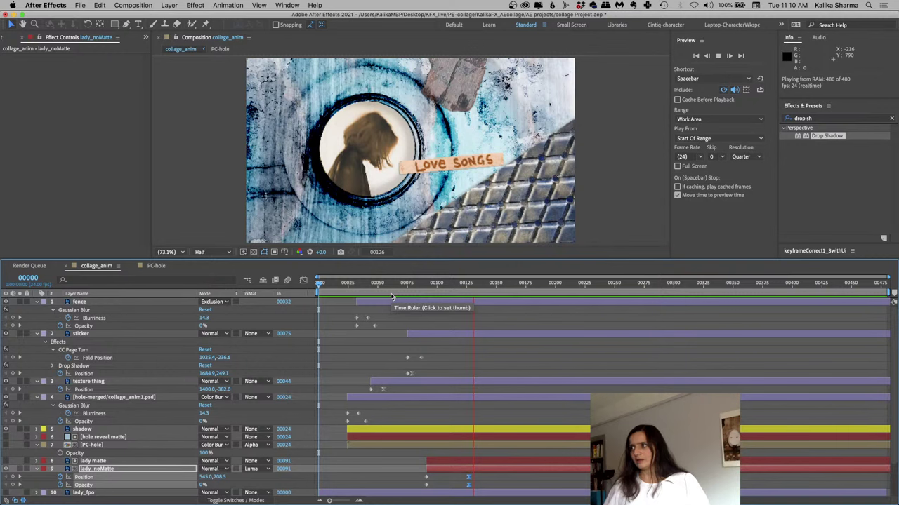
shift+click(443, 472)
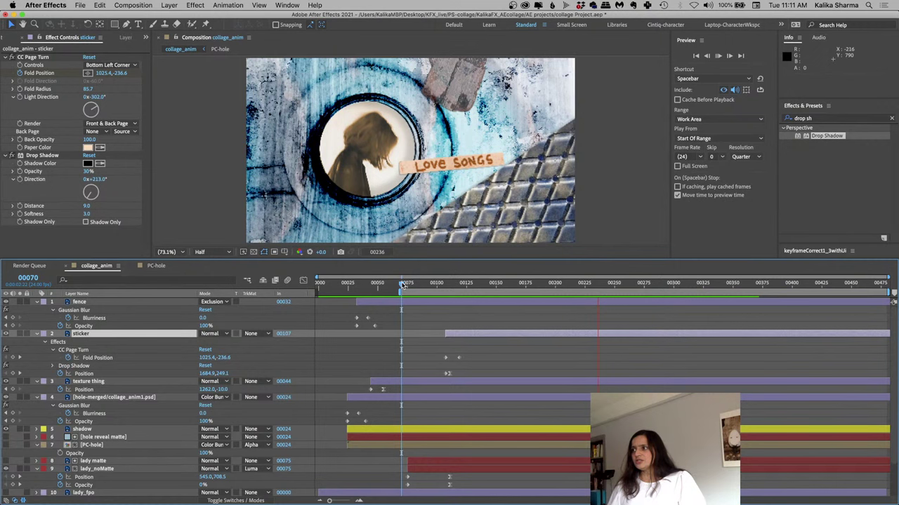
Scrub through the page-turn animation and end the work area at frame 00225
drag(403, 285, 489, 290)
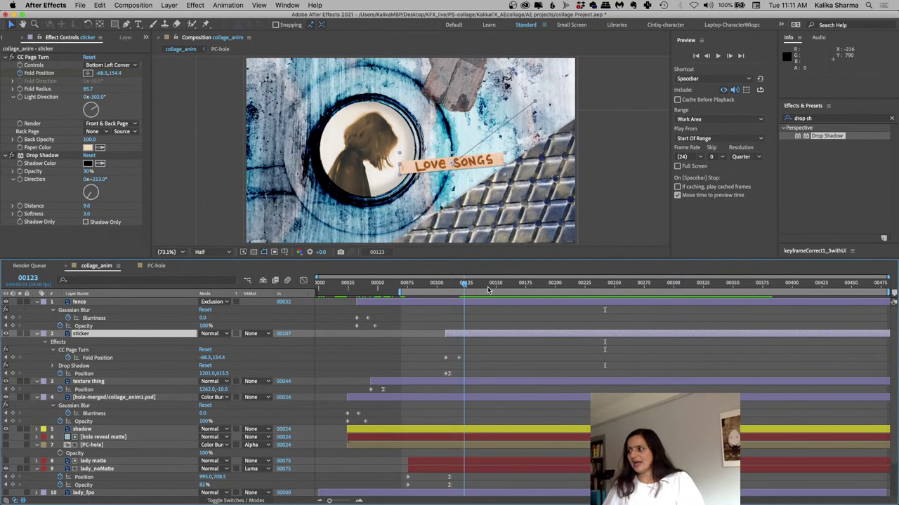
click(584, 291)
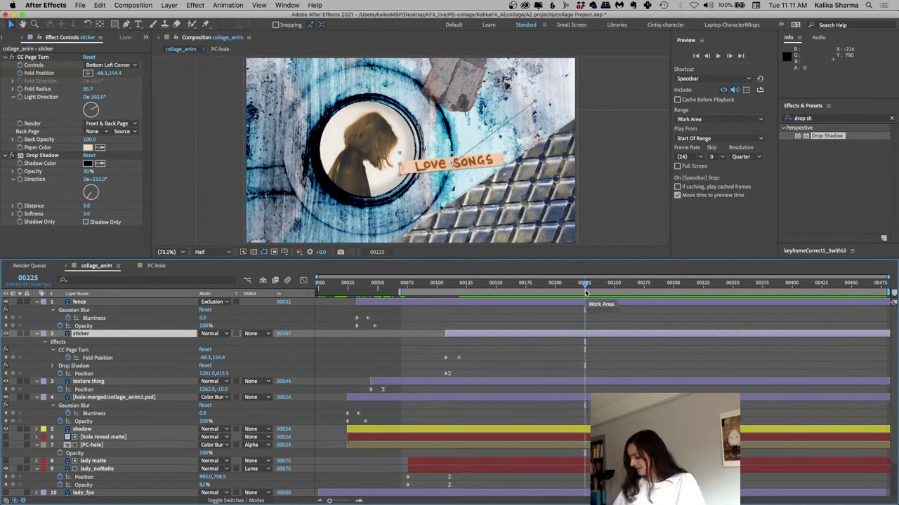
key(n)
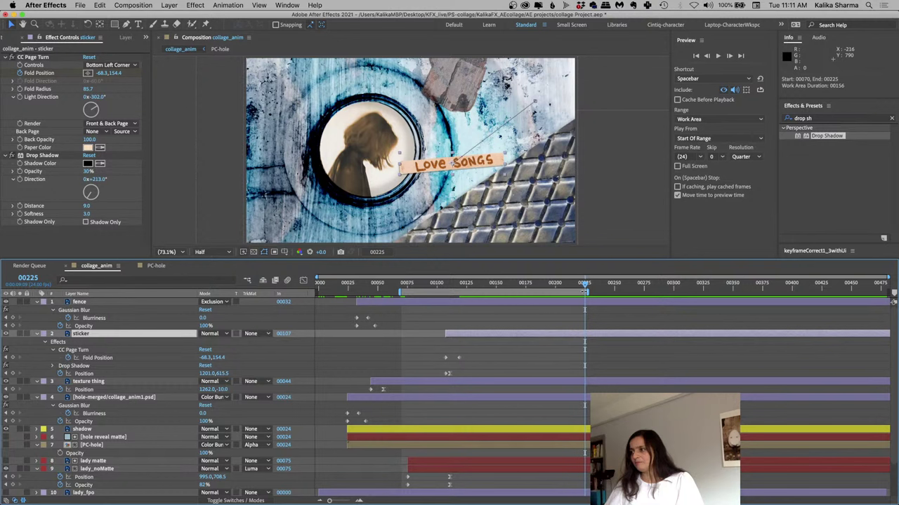
Scrub back to frame 00176, then play a RAM preview of collage_anim from frame 0
drag(584, 284, 526, 282)
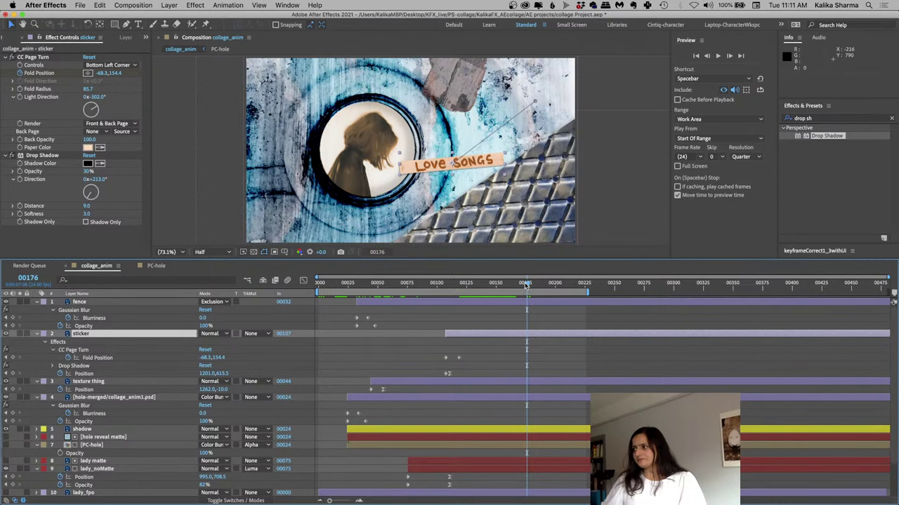
key(Home)
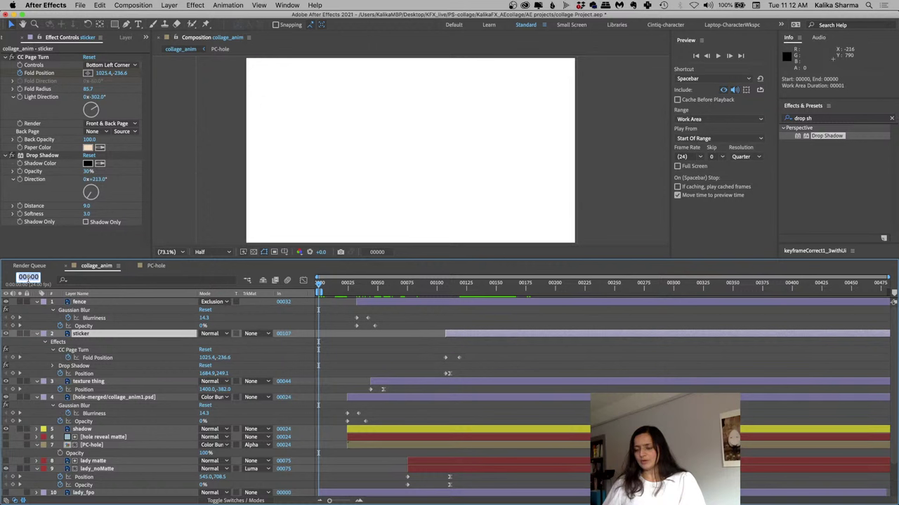
key(space)
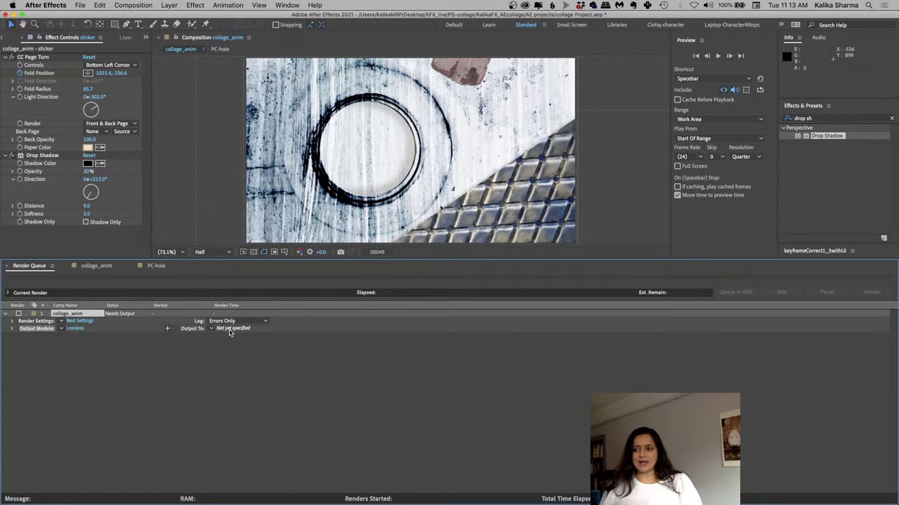
Open the Save As dialog for the collage_anim render output file
click(230, 328)
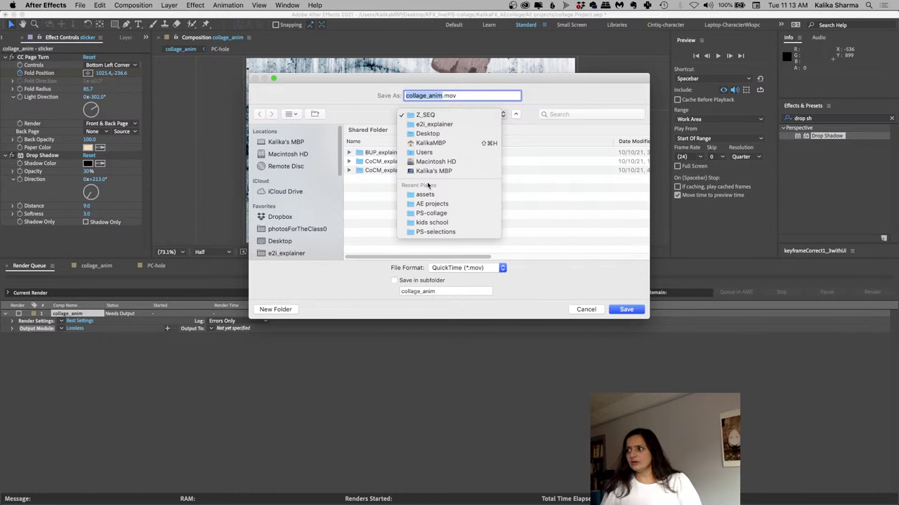
Save the render output into the exports folder as collage_v1.mov
drag(443, 96, 429, 95)
text(v1)
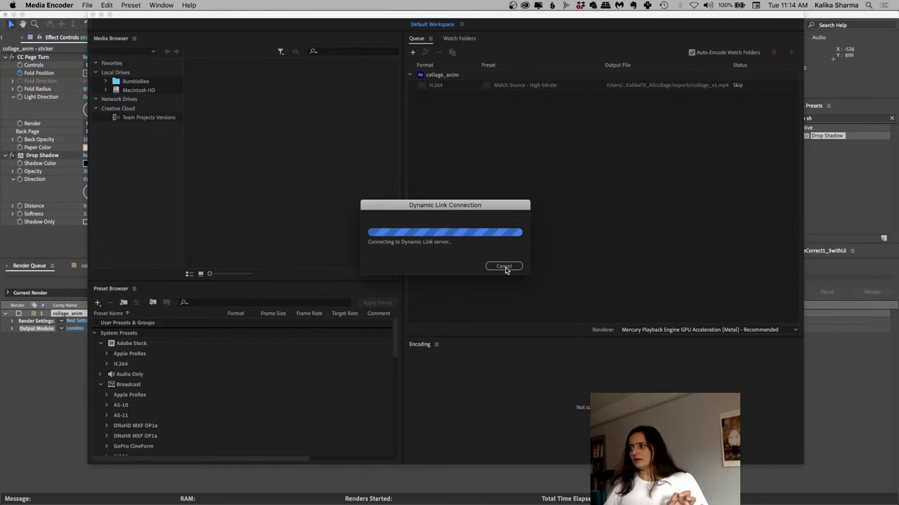
Cancel the Dynamic Link connection so the collage_anim H.264 job shows Ready
click(504, 267)
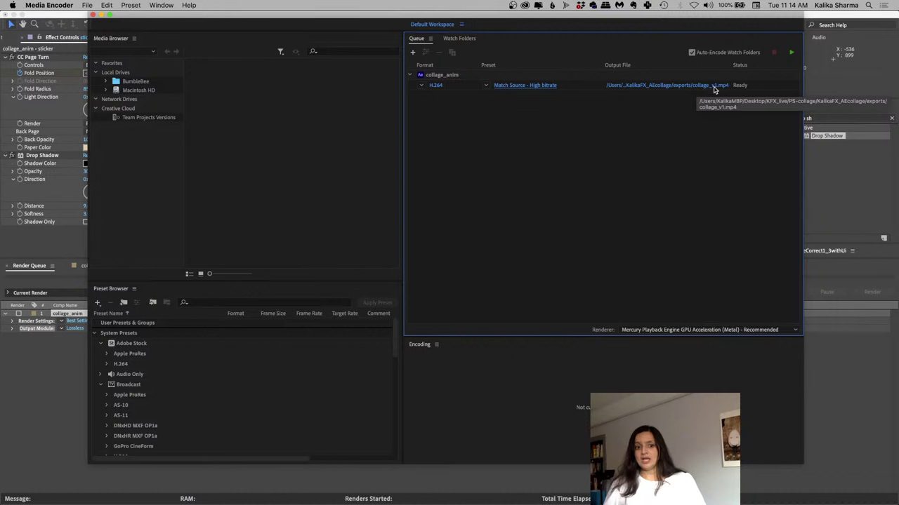
Start encoding collage_anim to collage_v1.mp4 and switch back to After Effects
key(Return)
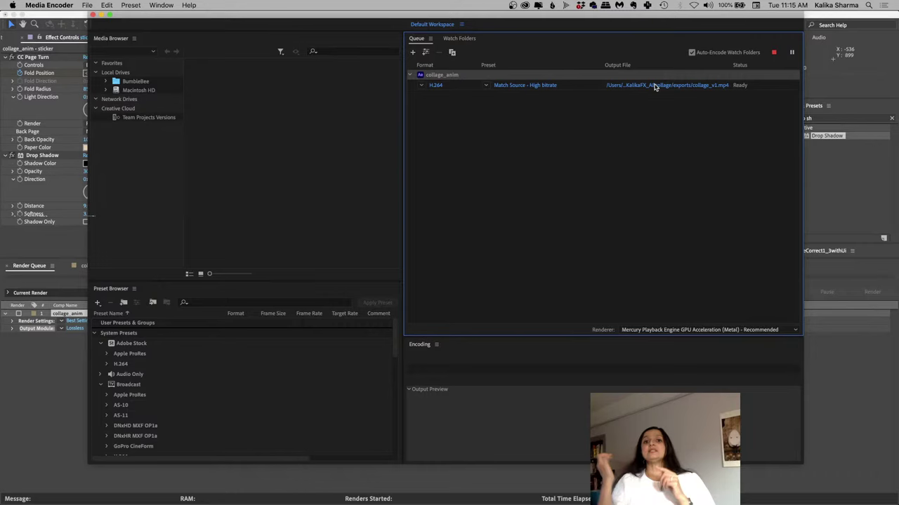
click(39, 250)
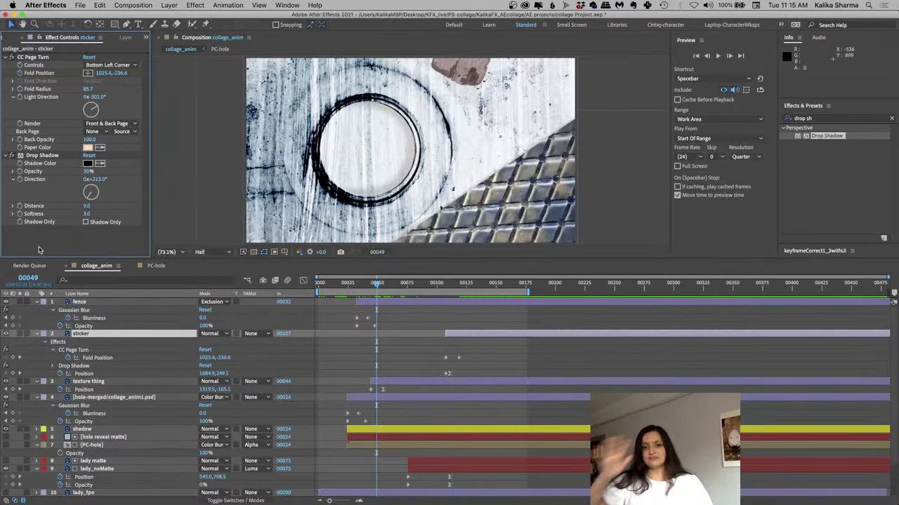